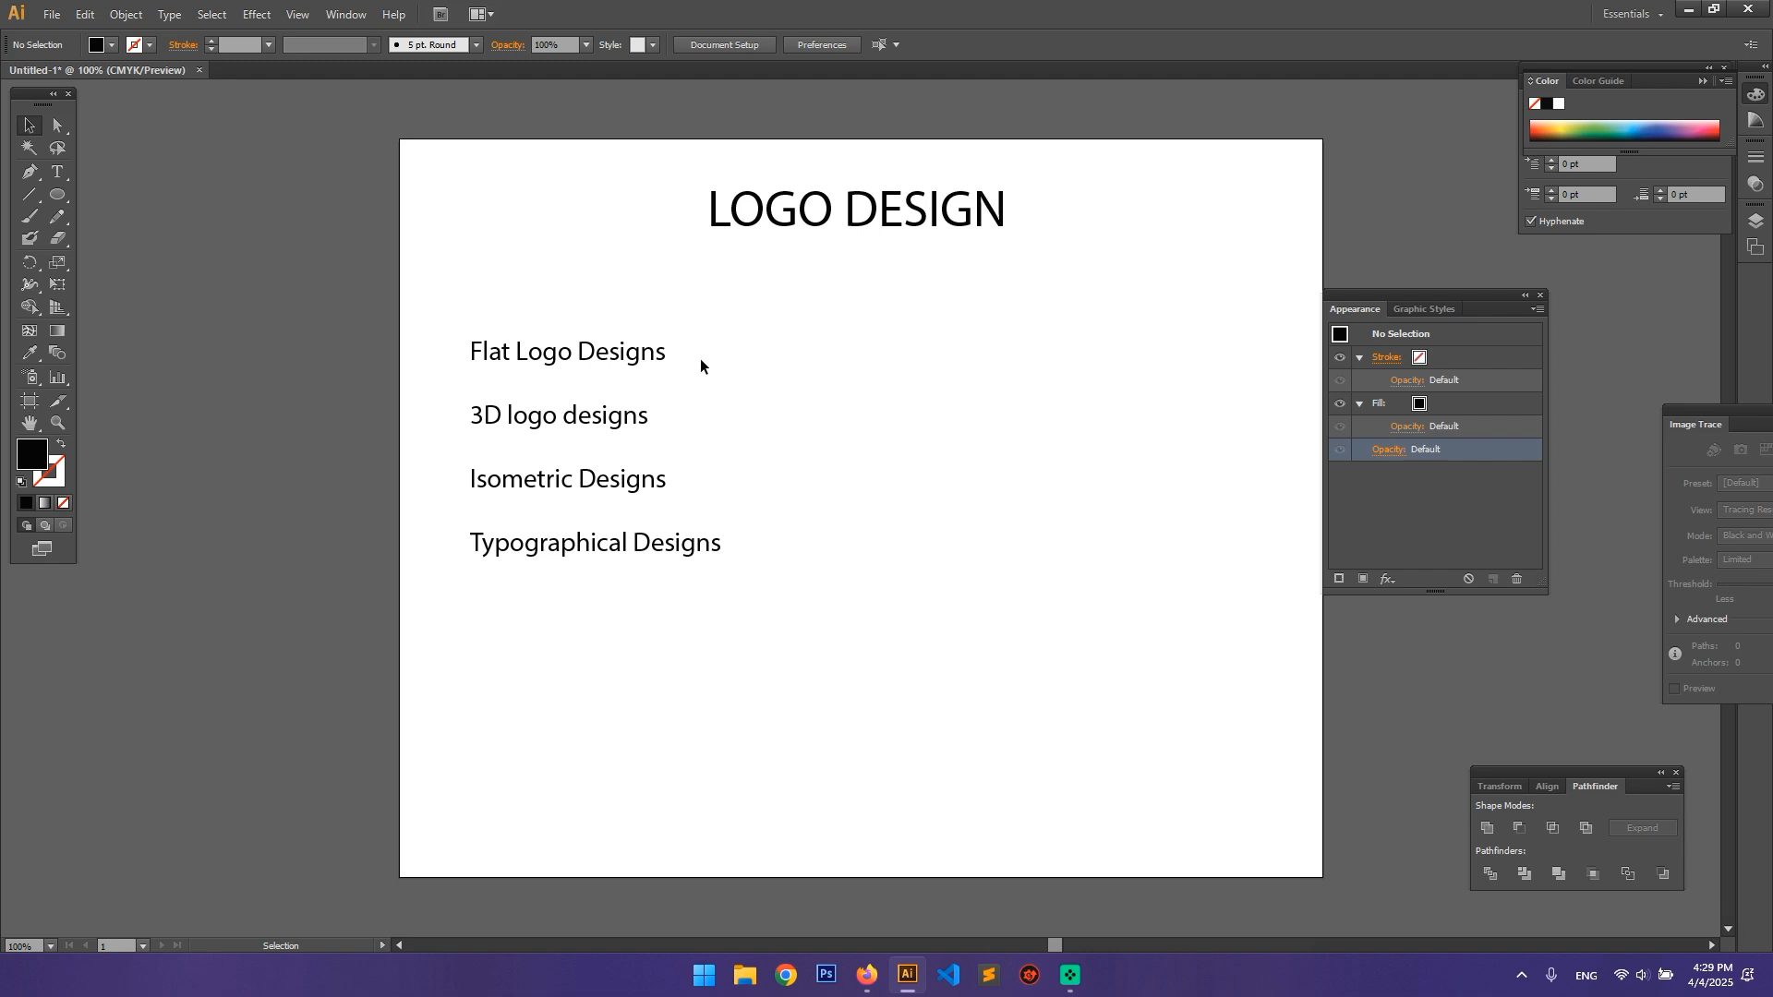
Step: Review the list of logo design types on the artboard, highlighting the flat, 3D, isometric and typographical lines individually
left_click(594, 360)
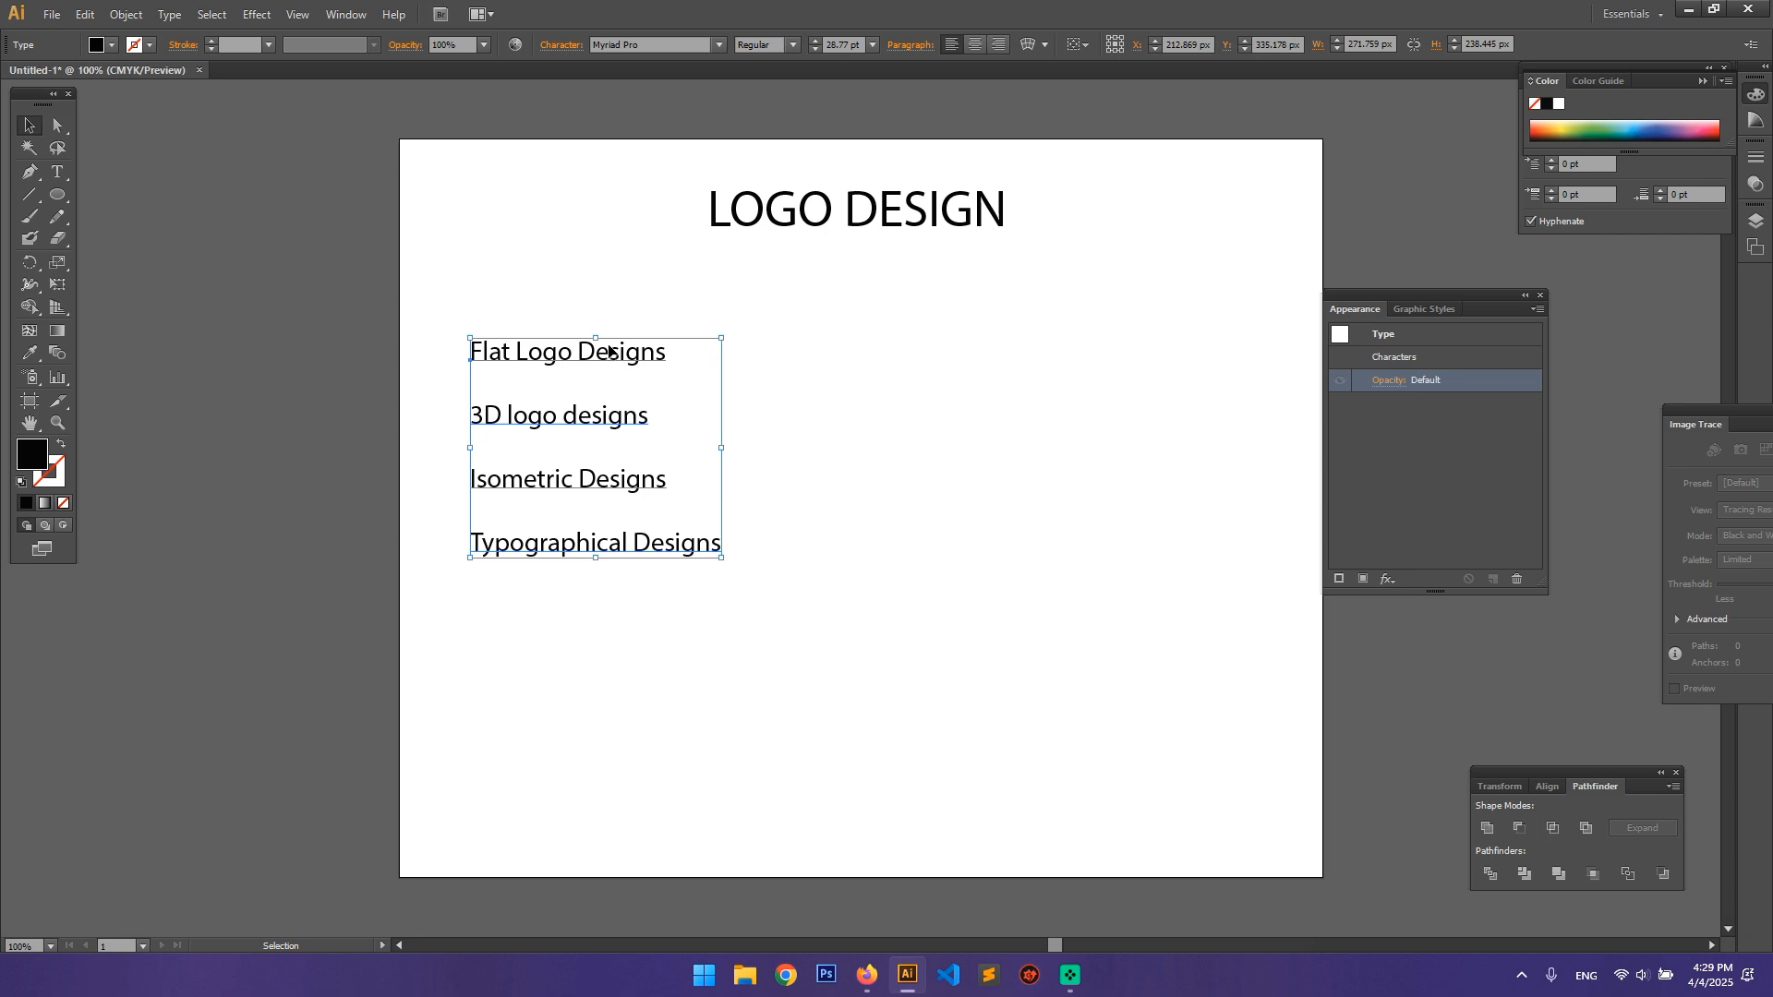
left_click(811, 409)
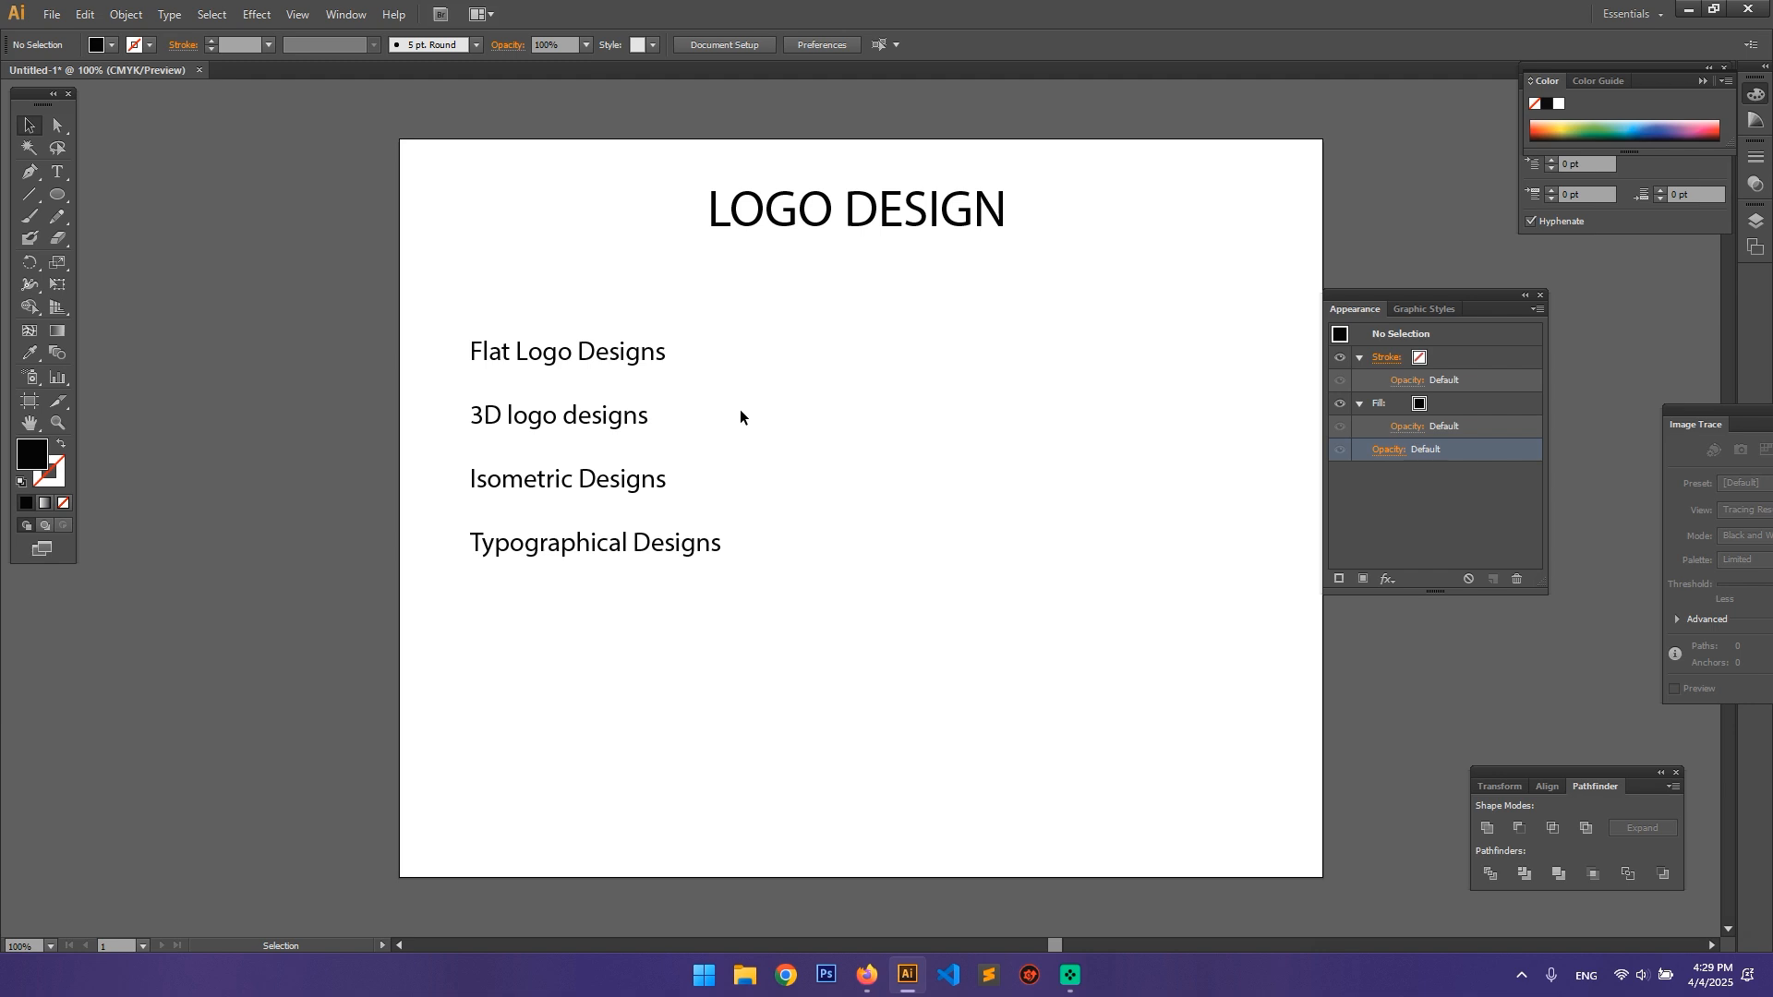
left_click(539, 415)
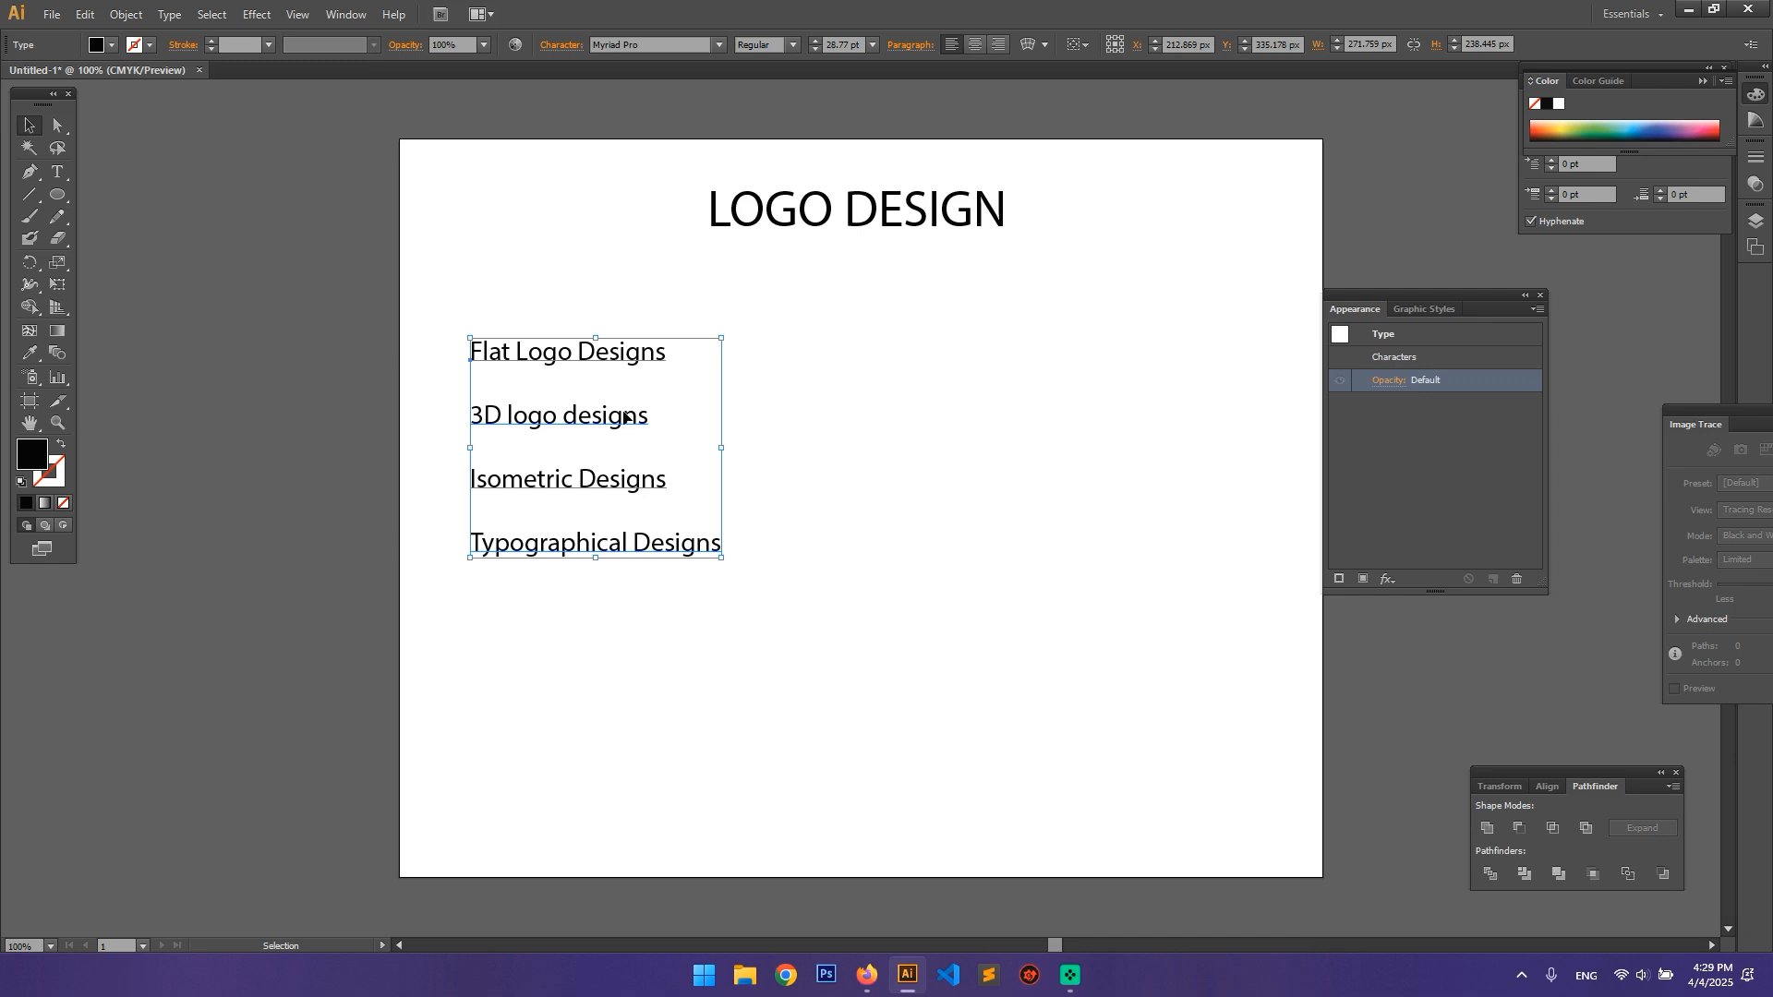
double_click(522, 483)
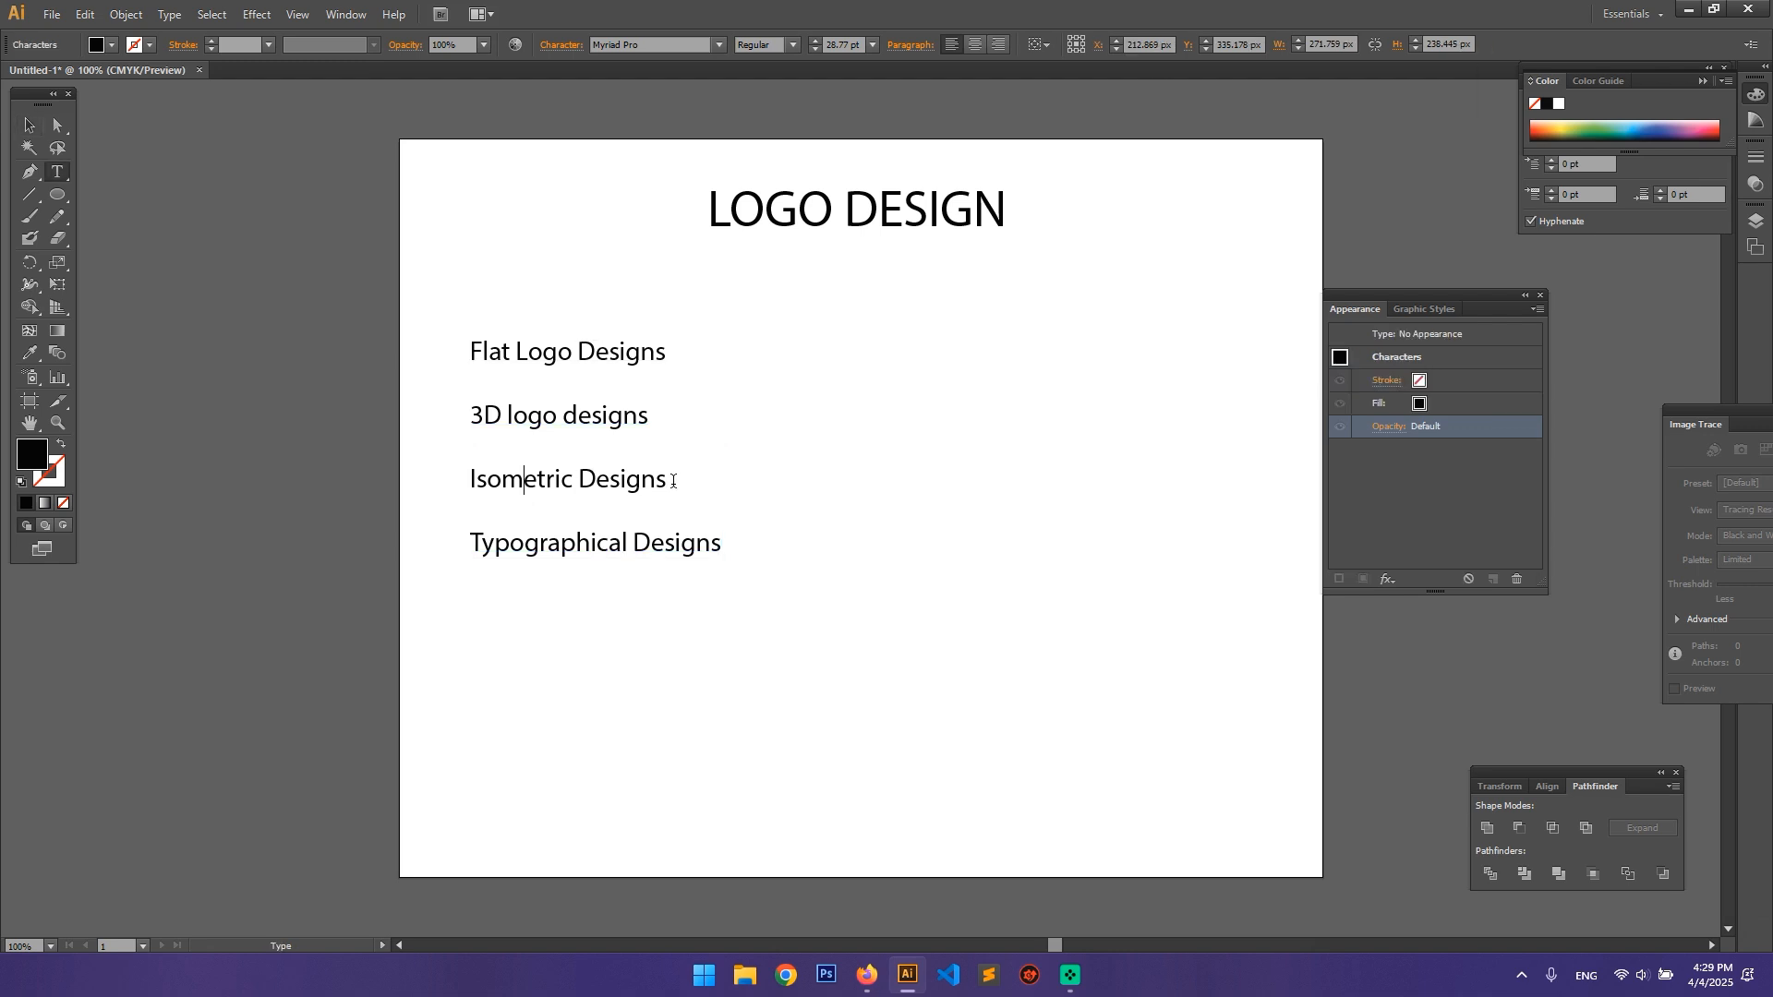
left_click_drag(676, 482, 408, 487)
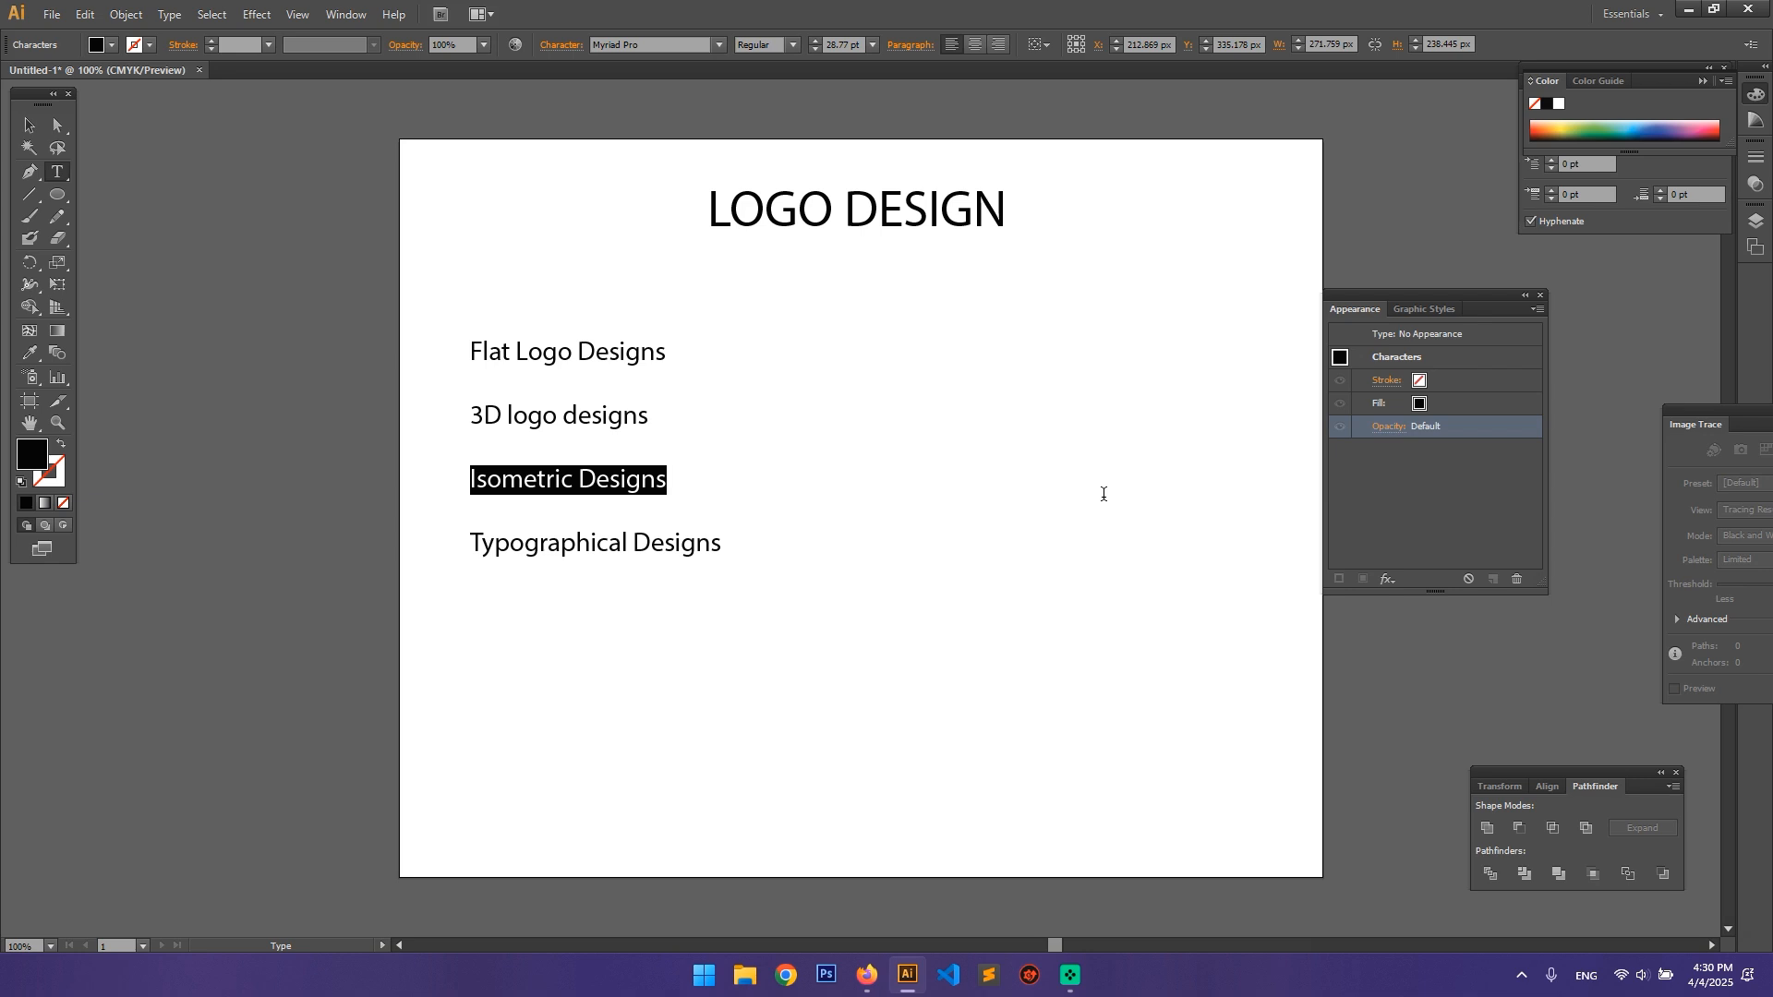
left_click(560, 543)
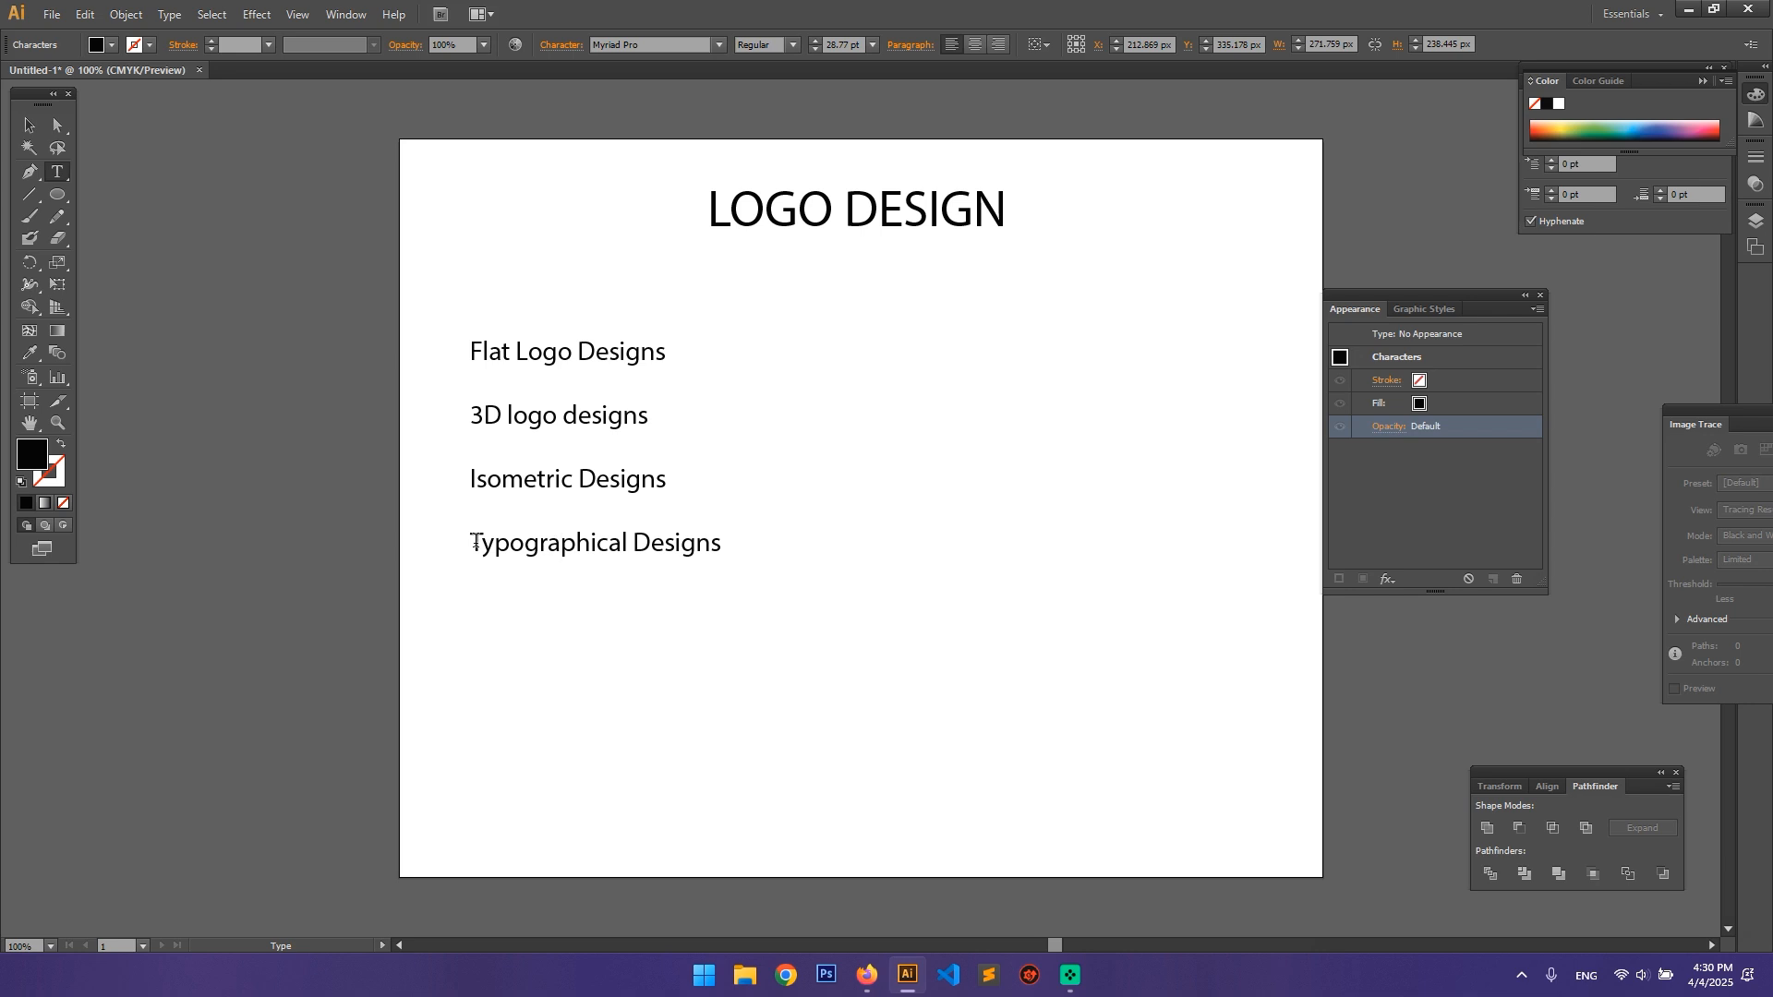
left_click_drag(472, 543, 723, 547)
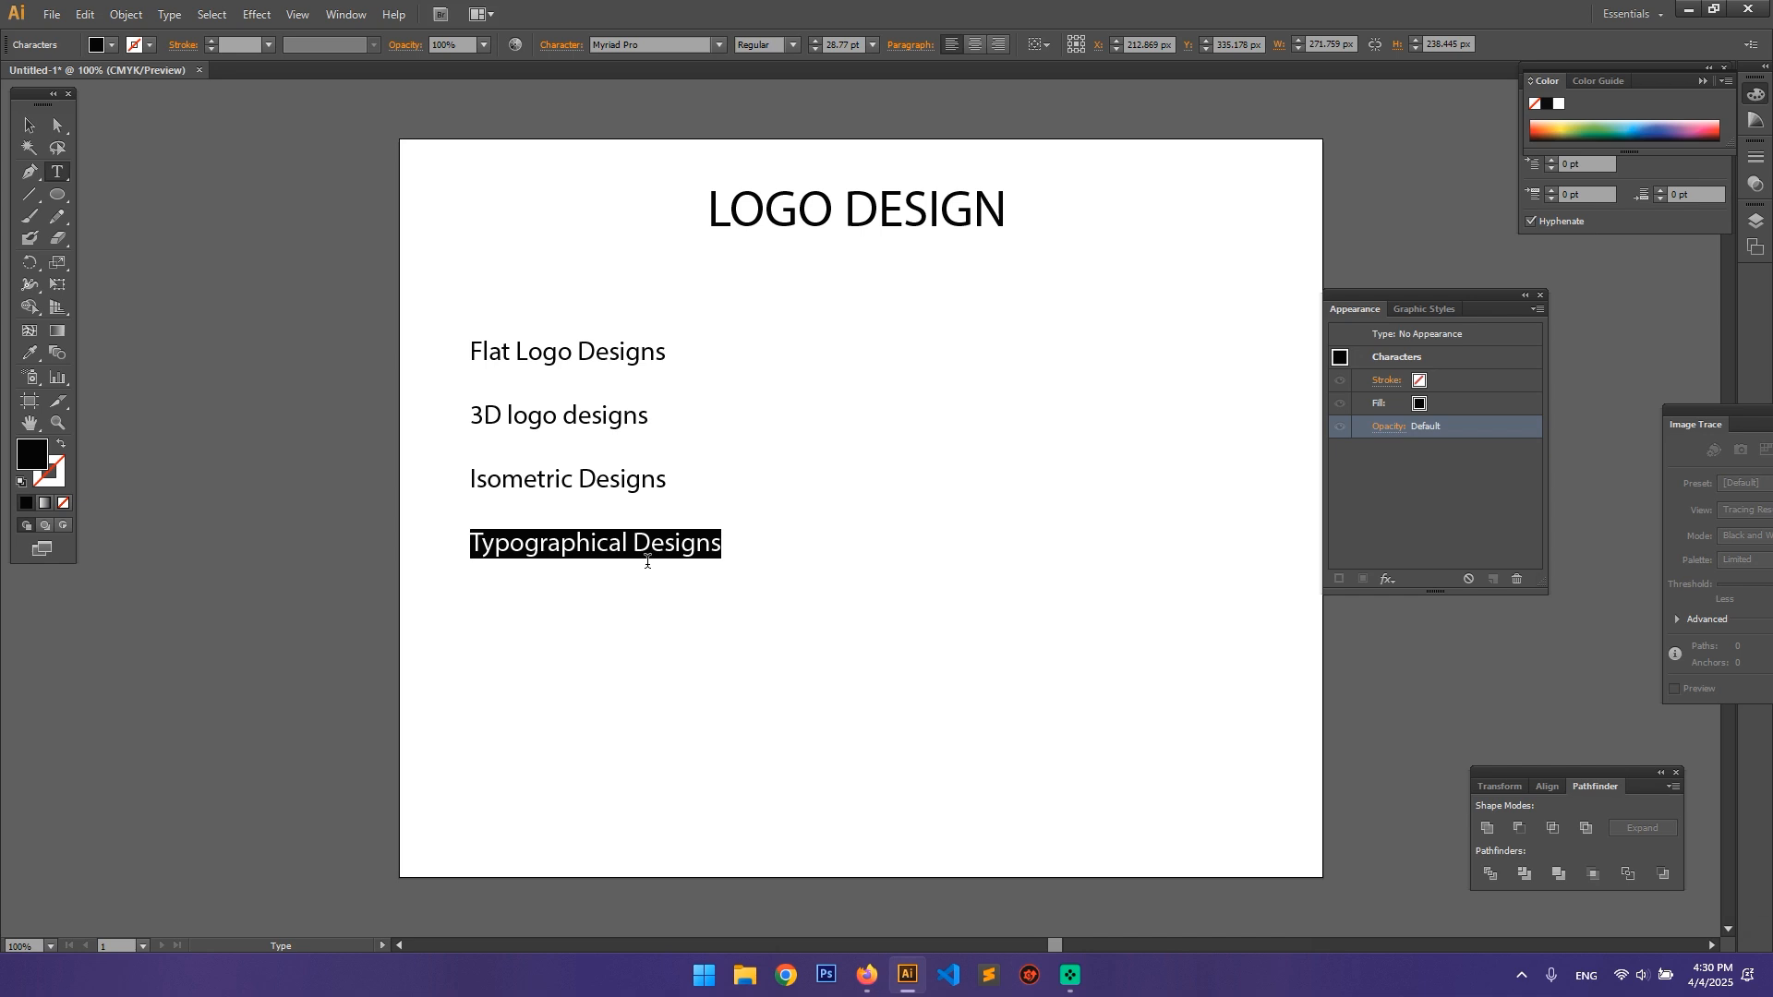
left_click(635, 543)
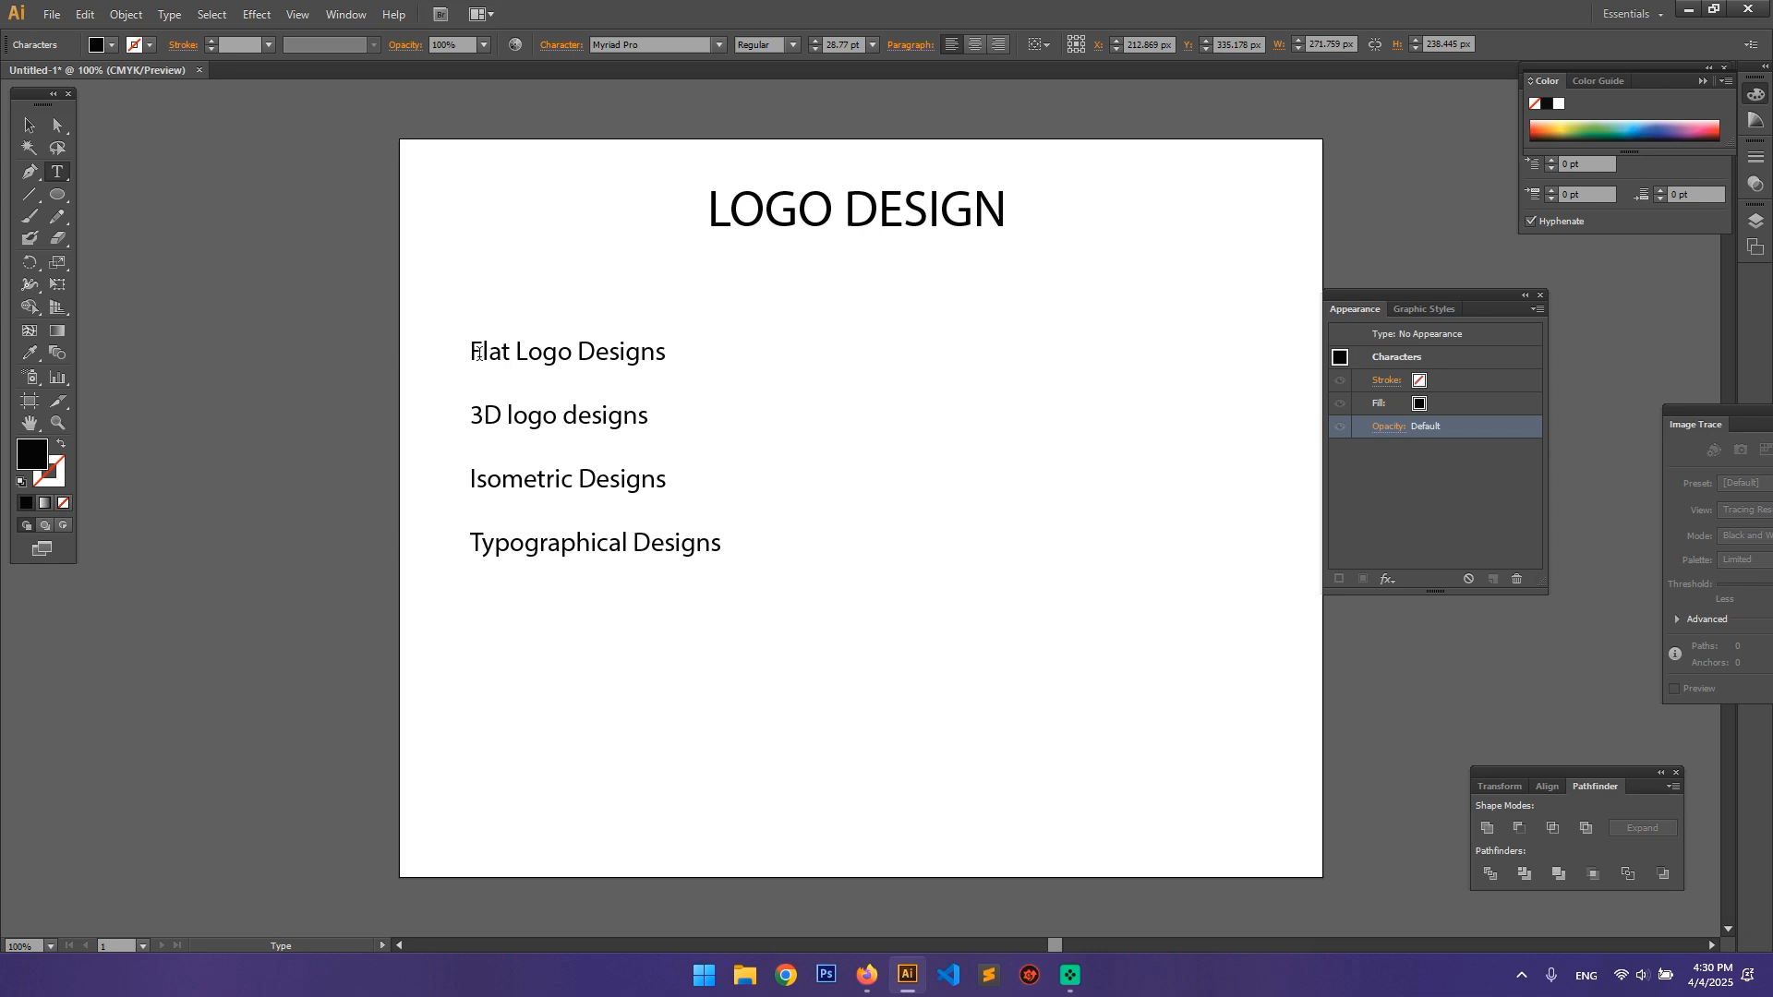
left_click_drag(469, 351, 674, 350)
left_click_drag(471, 417, 706, 424)
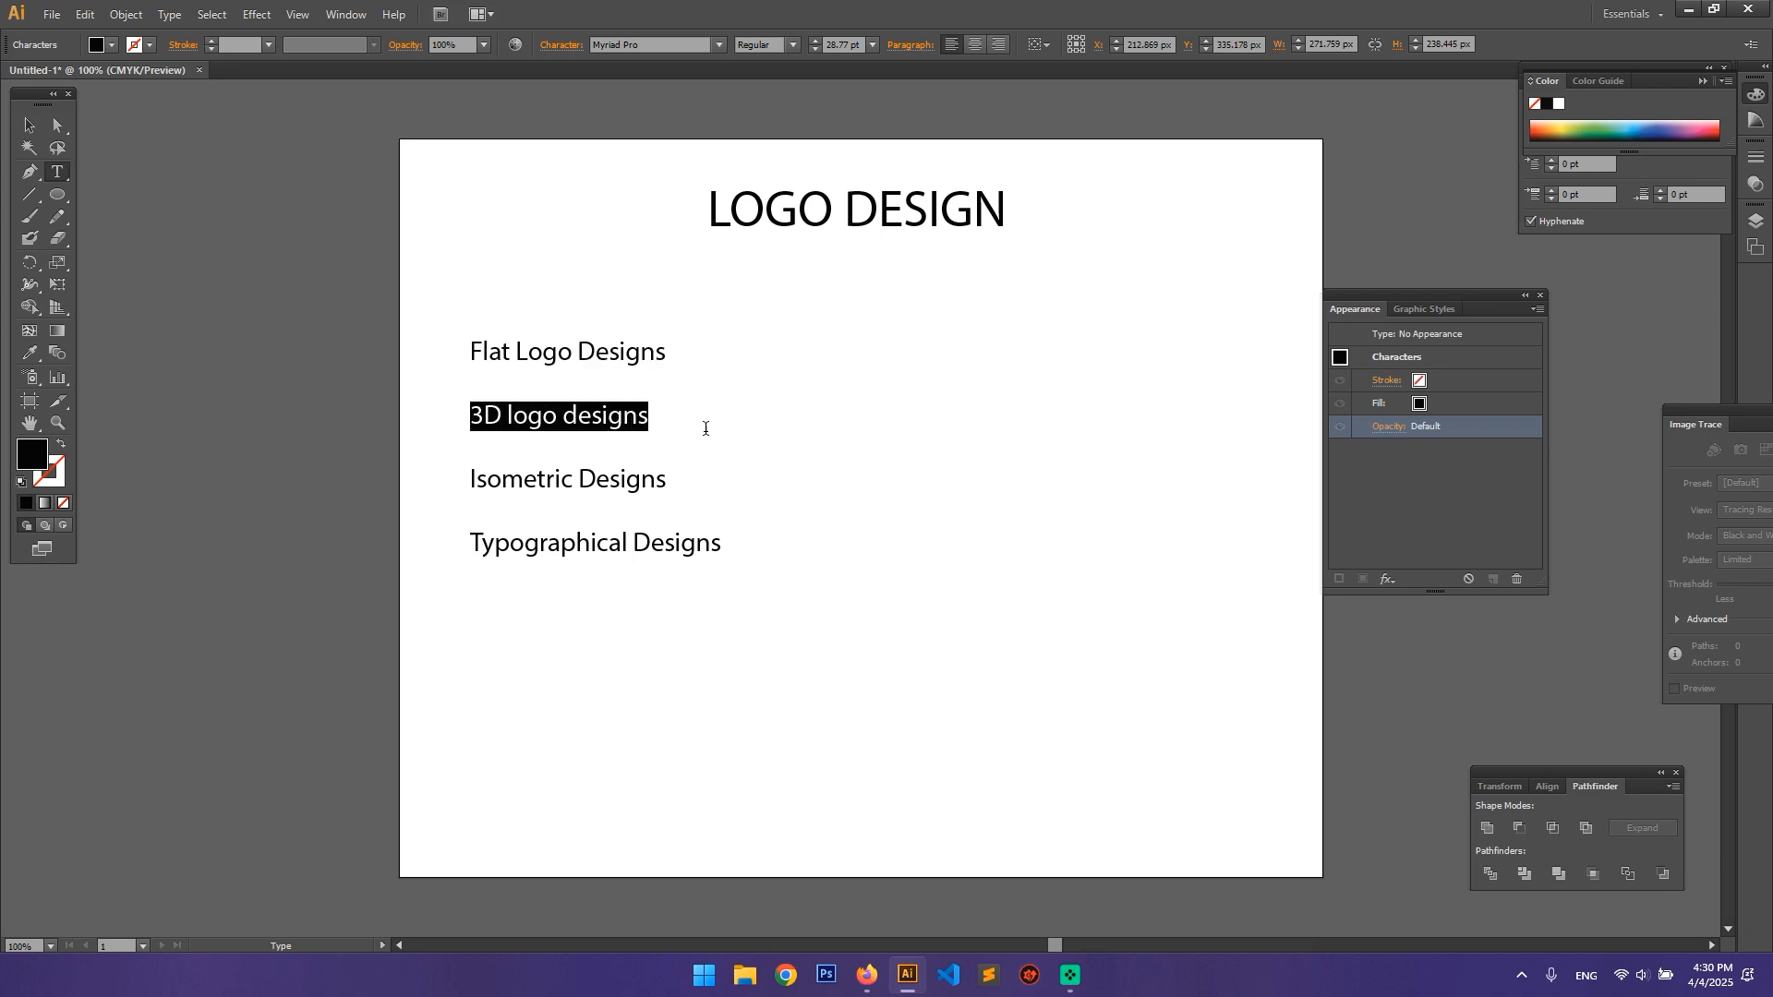
left_click_drag(470, 481, 693, 483)
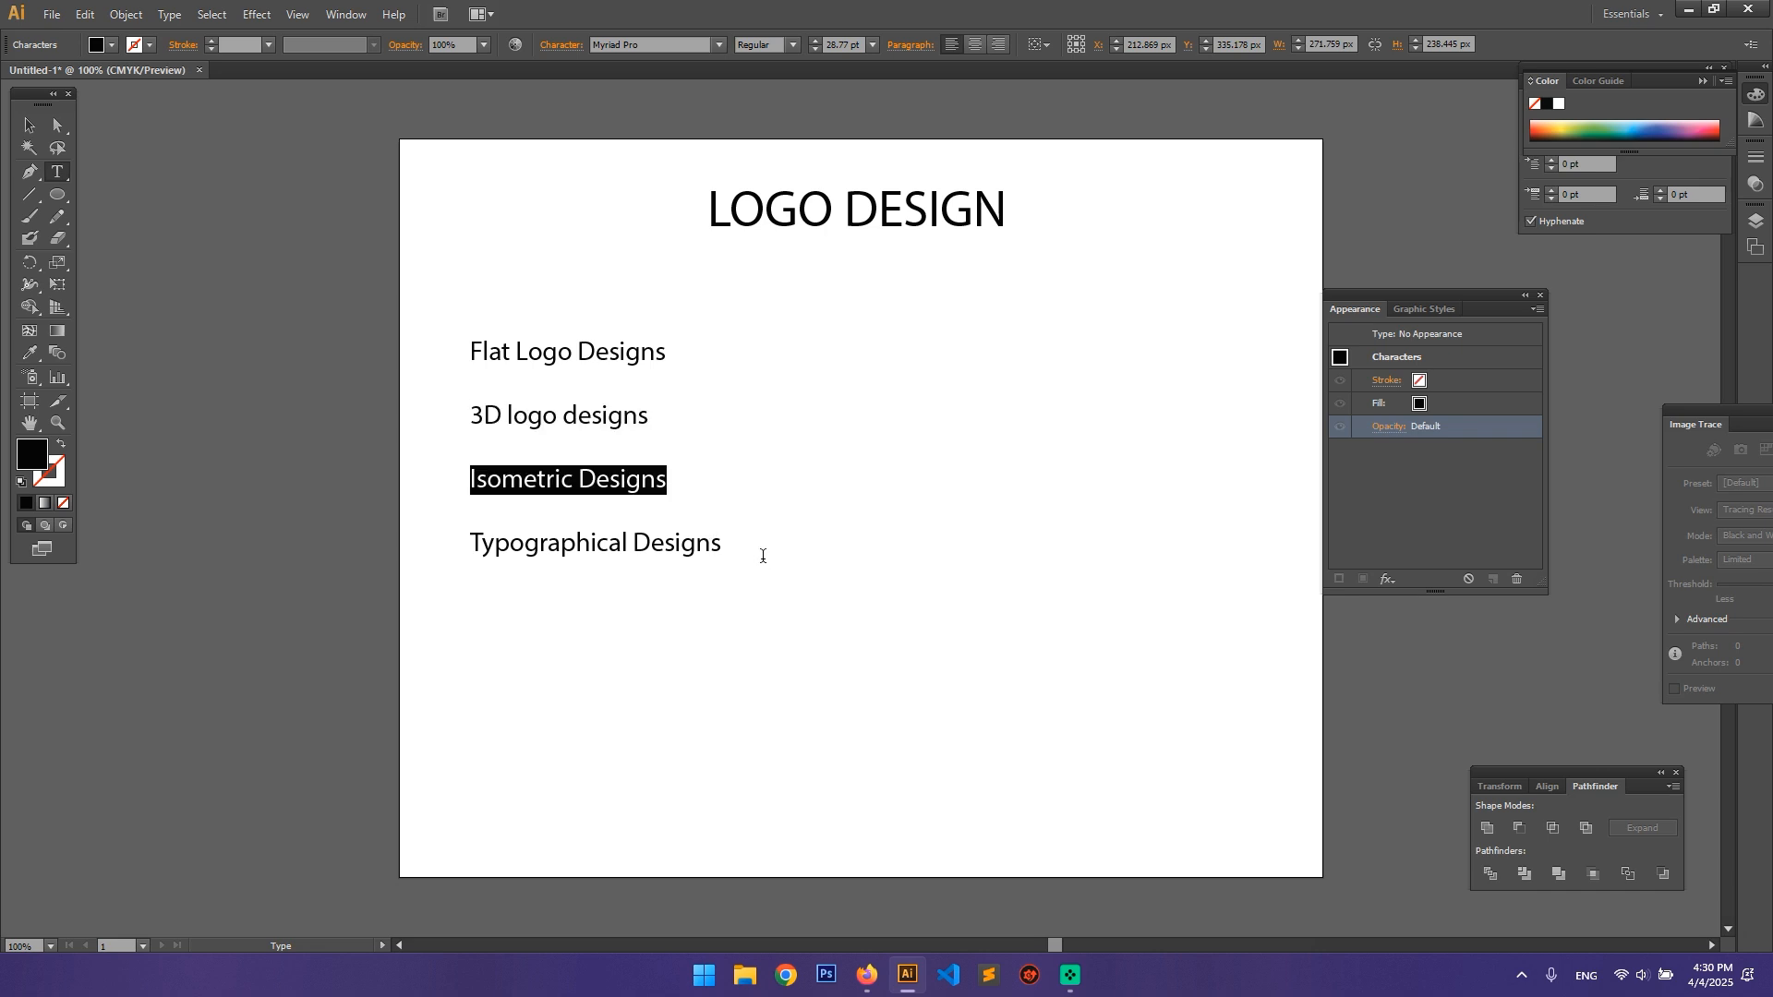
Step: Switch to Firefox, search Google for "flat logo designs" in a new tab, and preview the LinkedIn logo grid and Blue Funds images
left_click(866, 975)
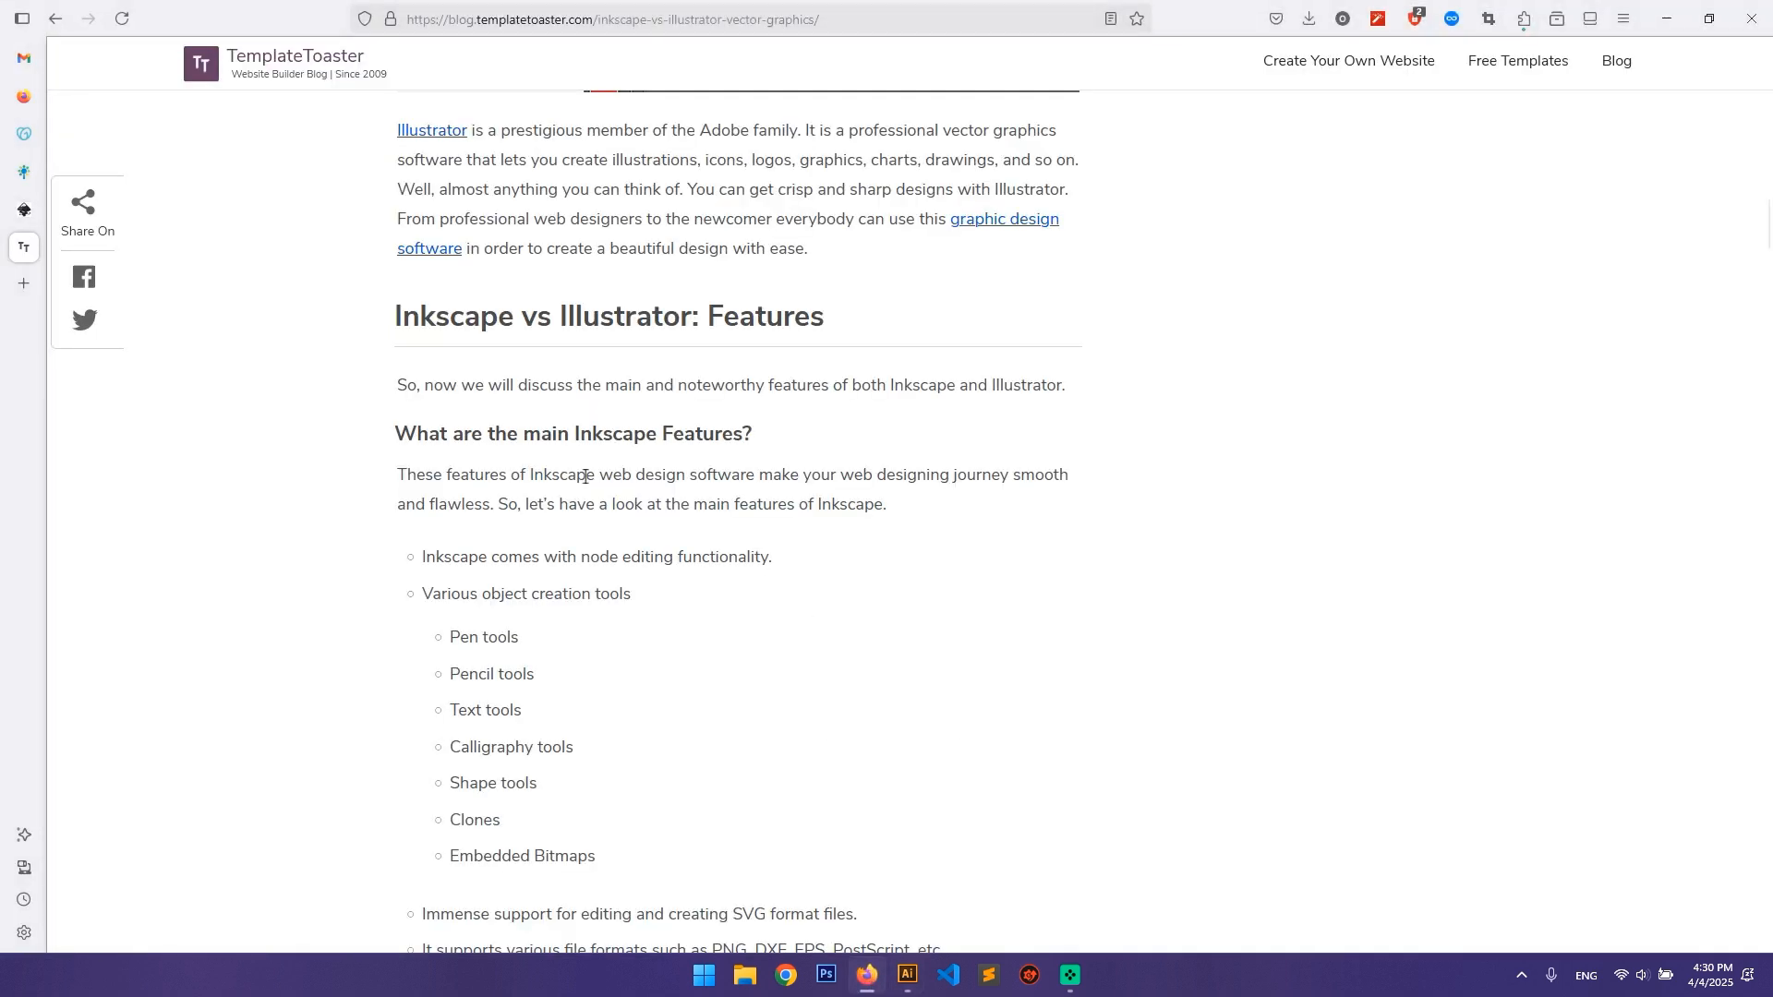
left_click(24, 283)
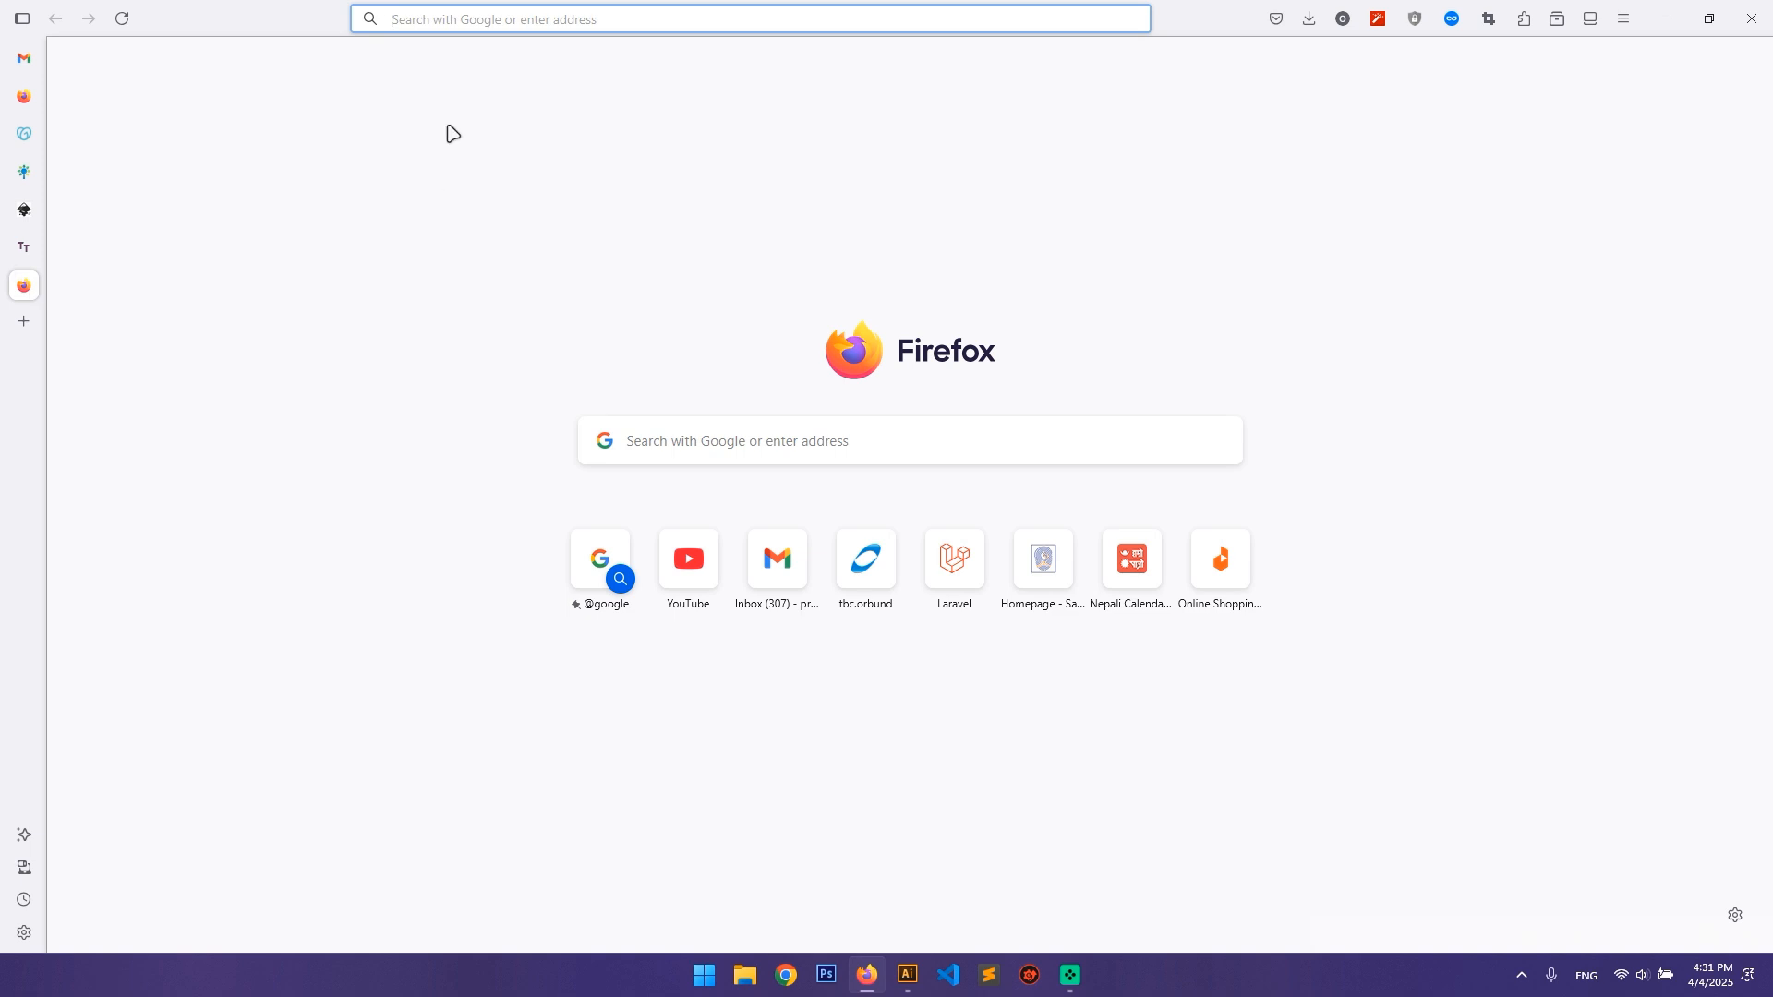
type("fla")
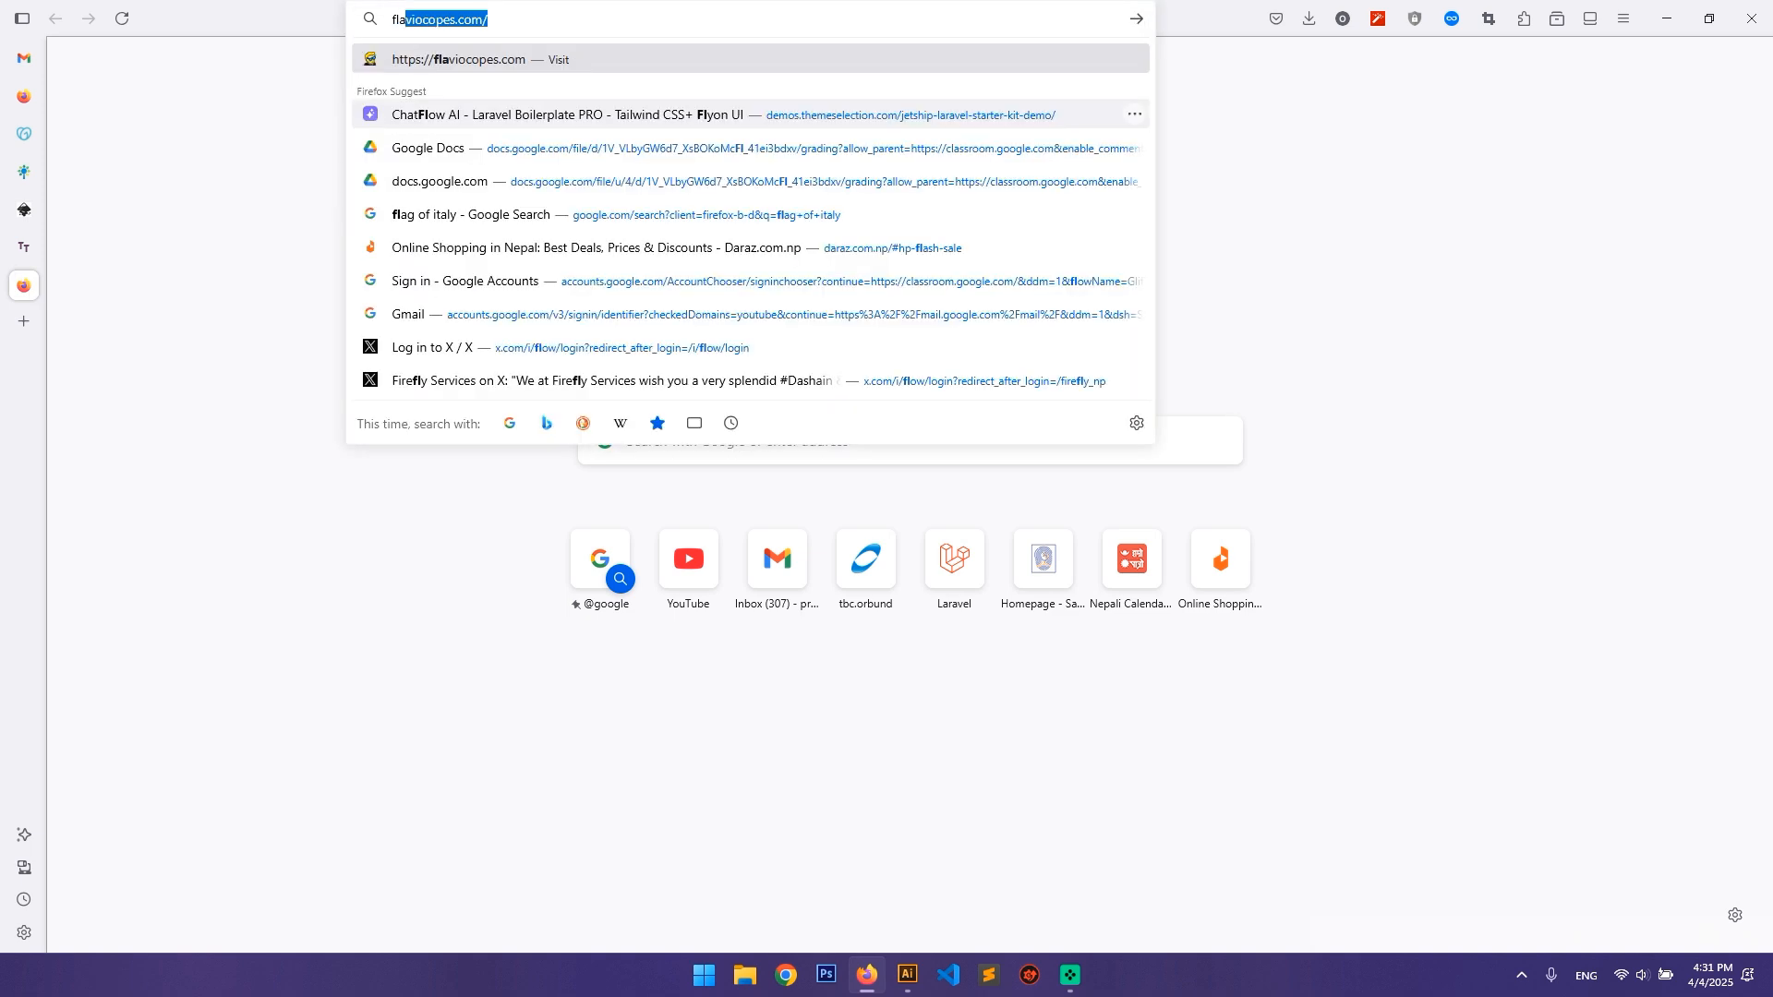
type("t logo designs")
key("Return")
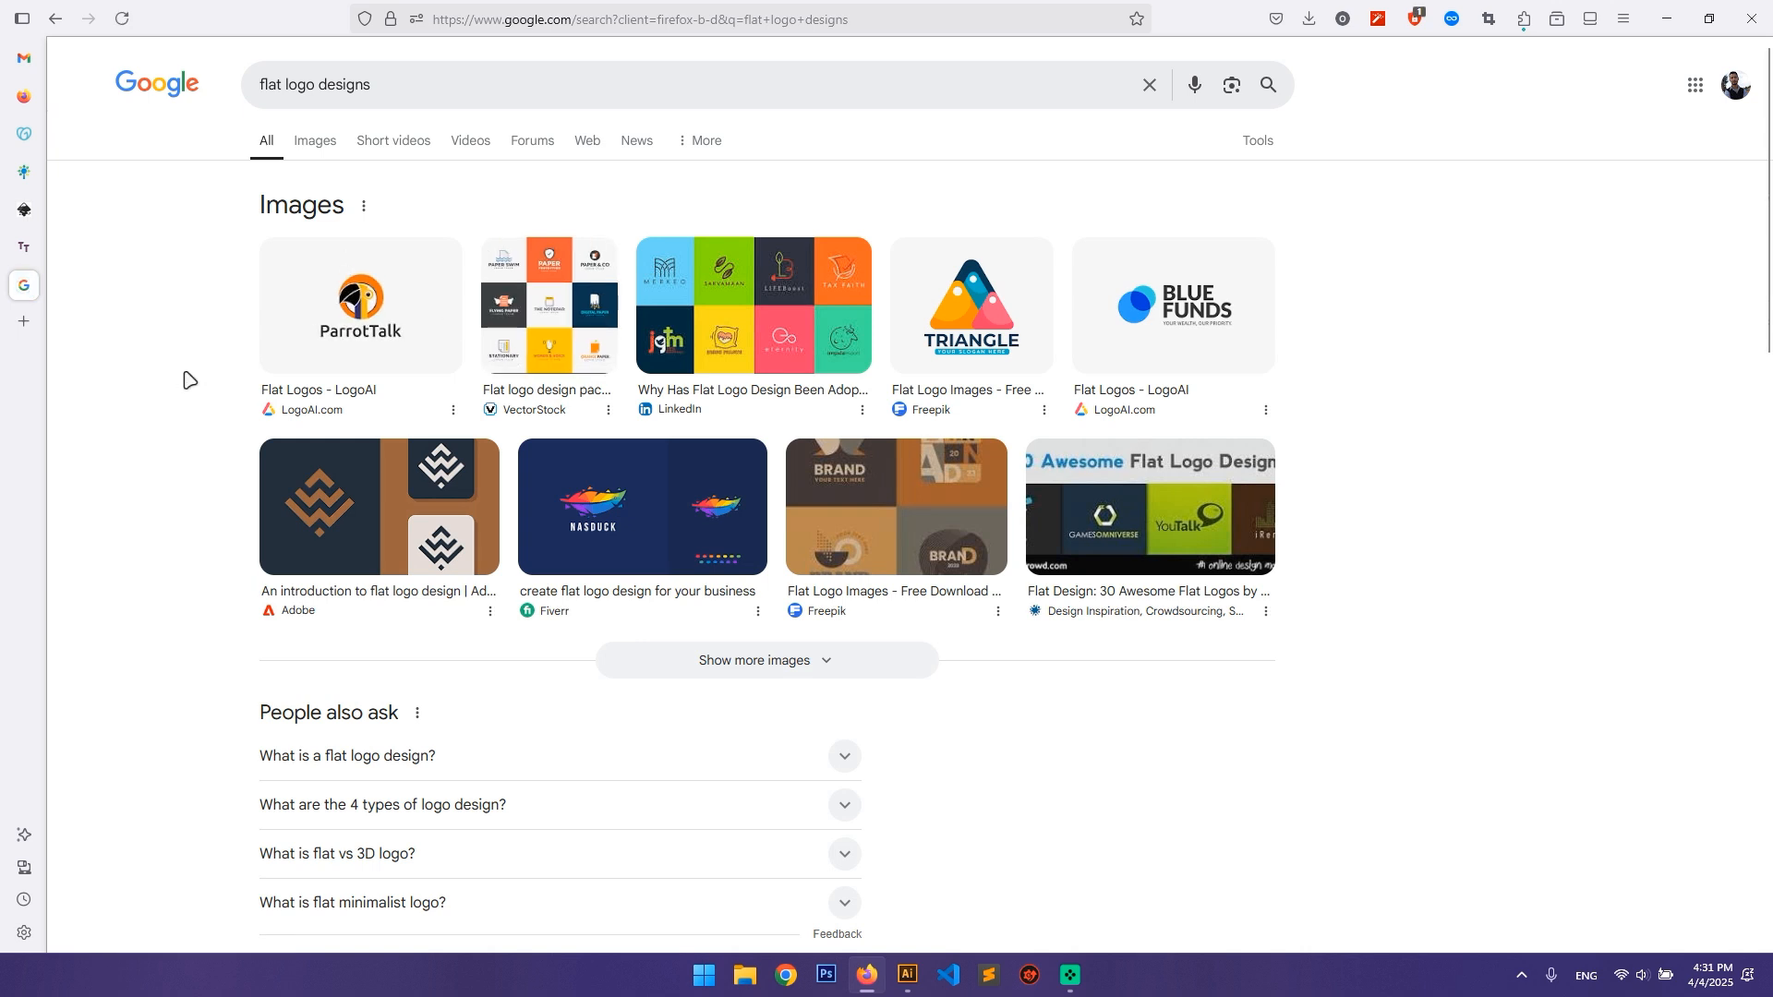
left_click(779, 317)
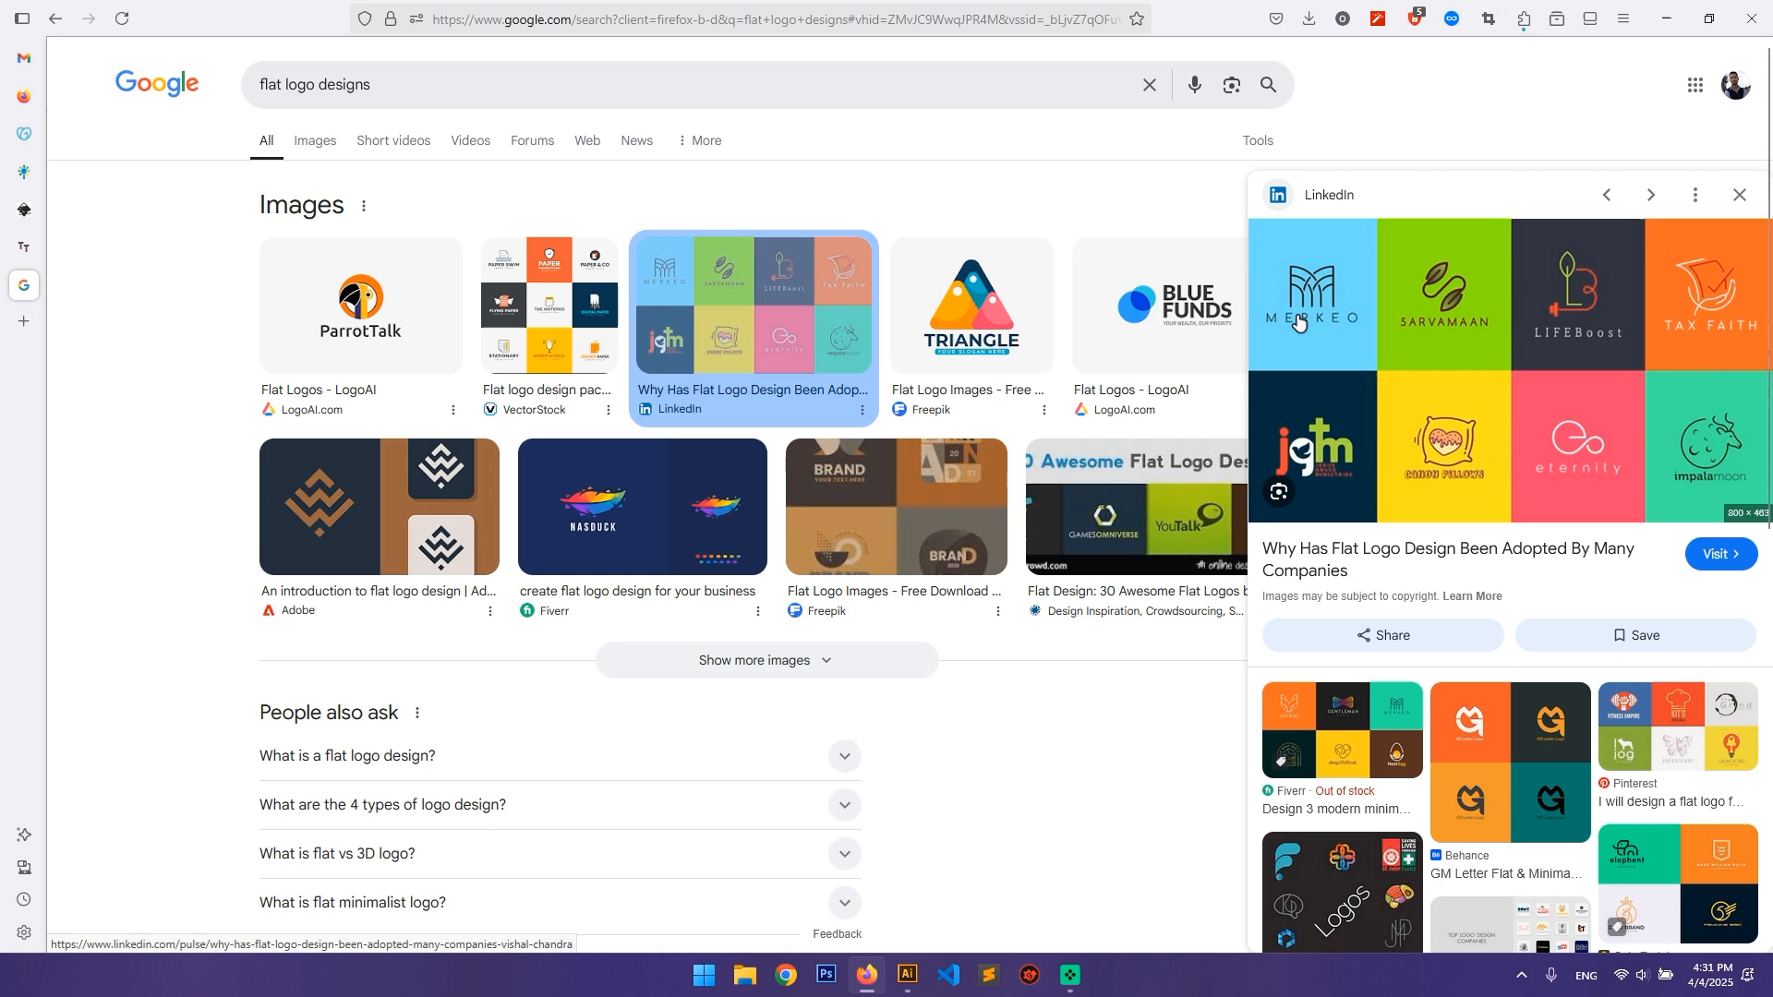
left_click(1151, 343)
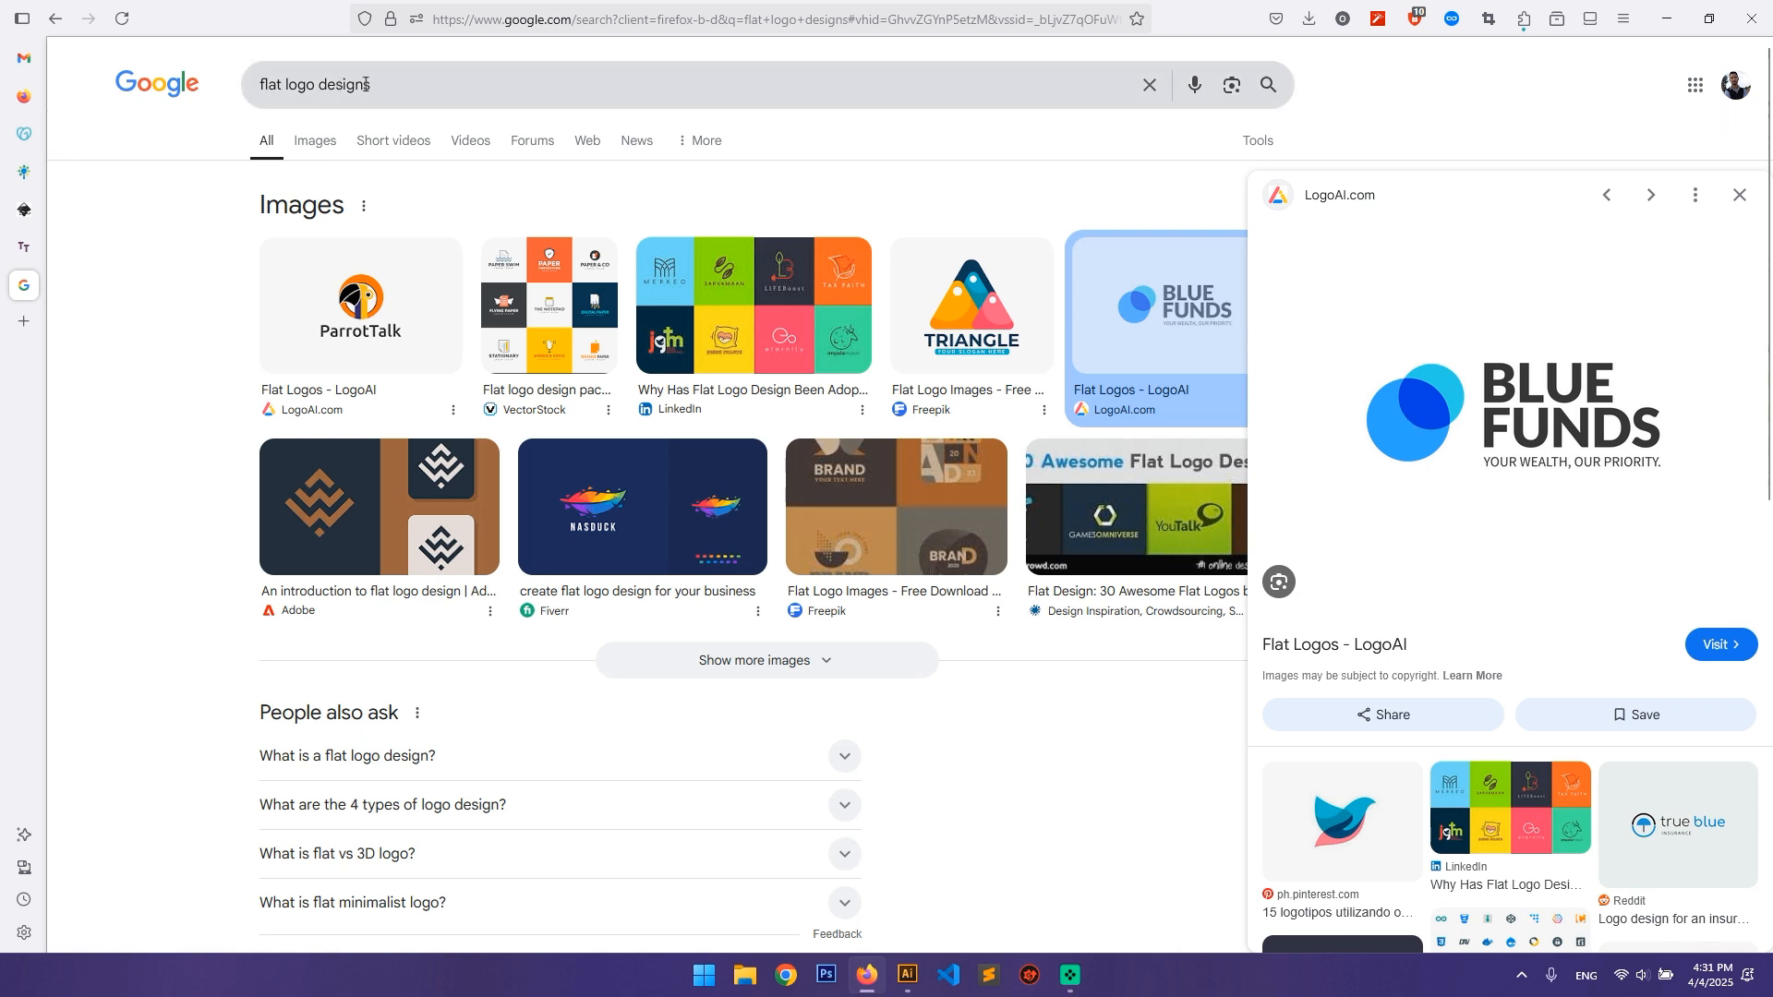
Step: Refine the Google search to "flat logo designs nike apple" to find flat examples from known brands
left_click(456, 86)
type("nike apple")
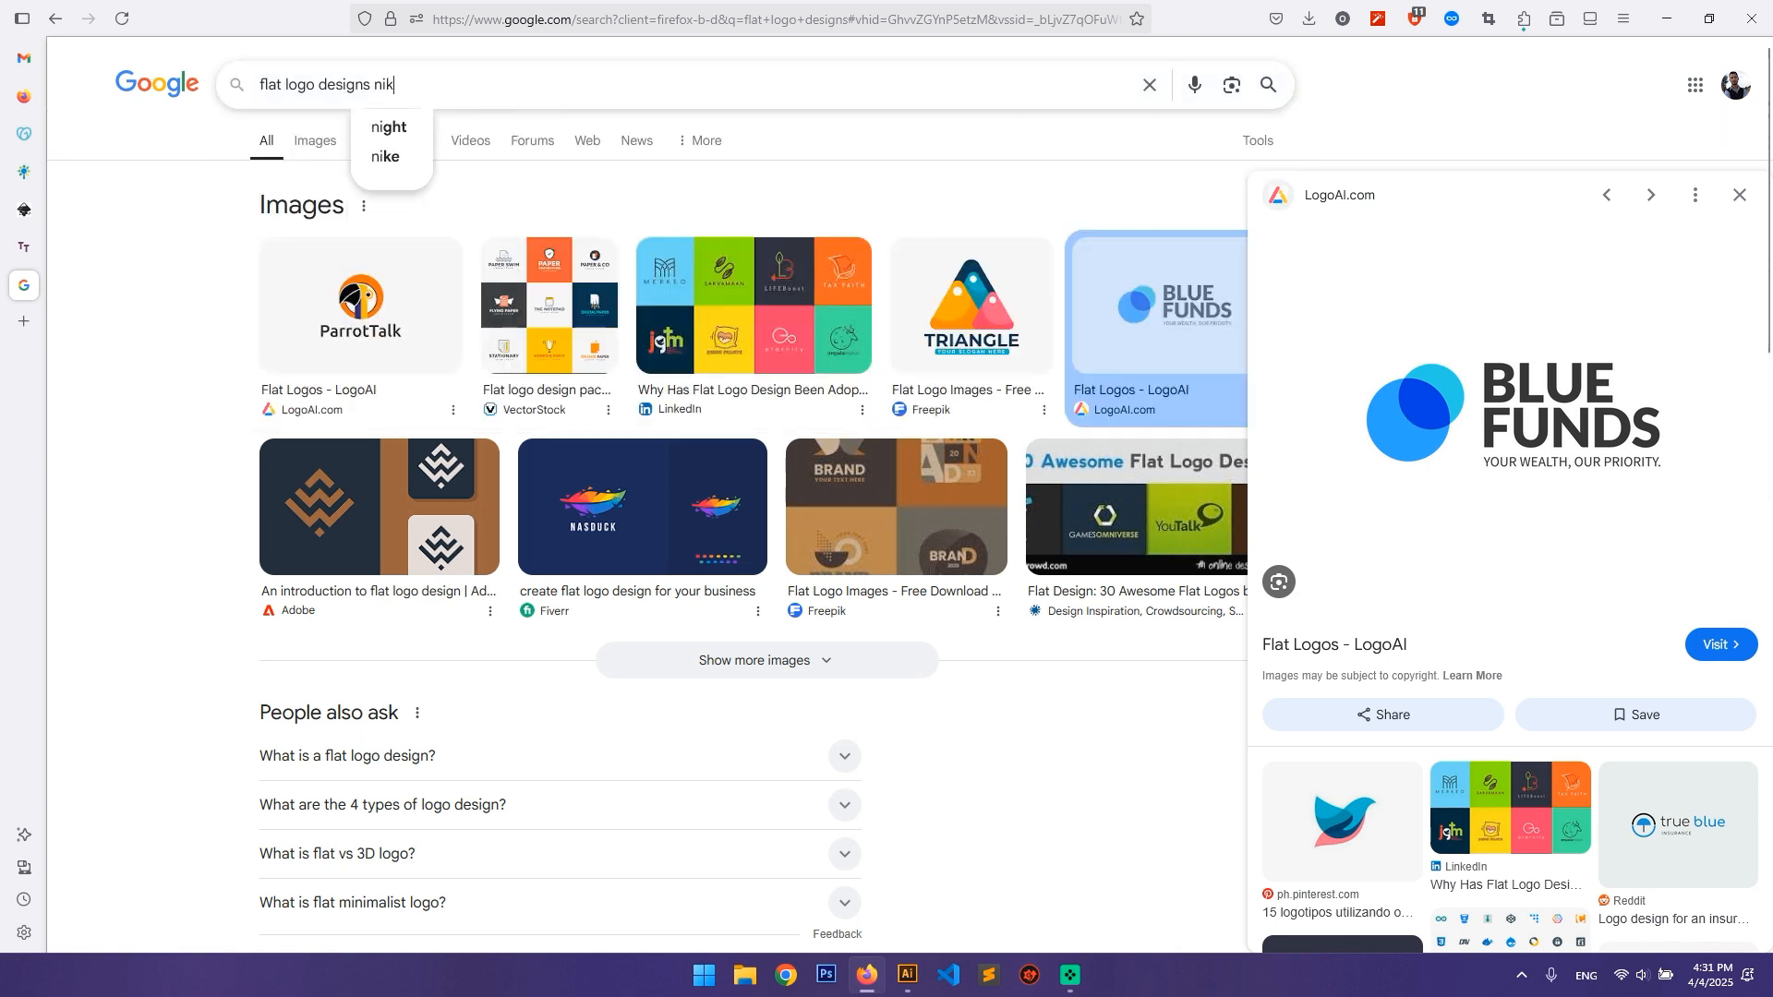
key("Return")
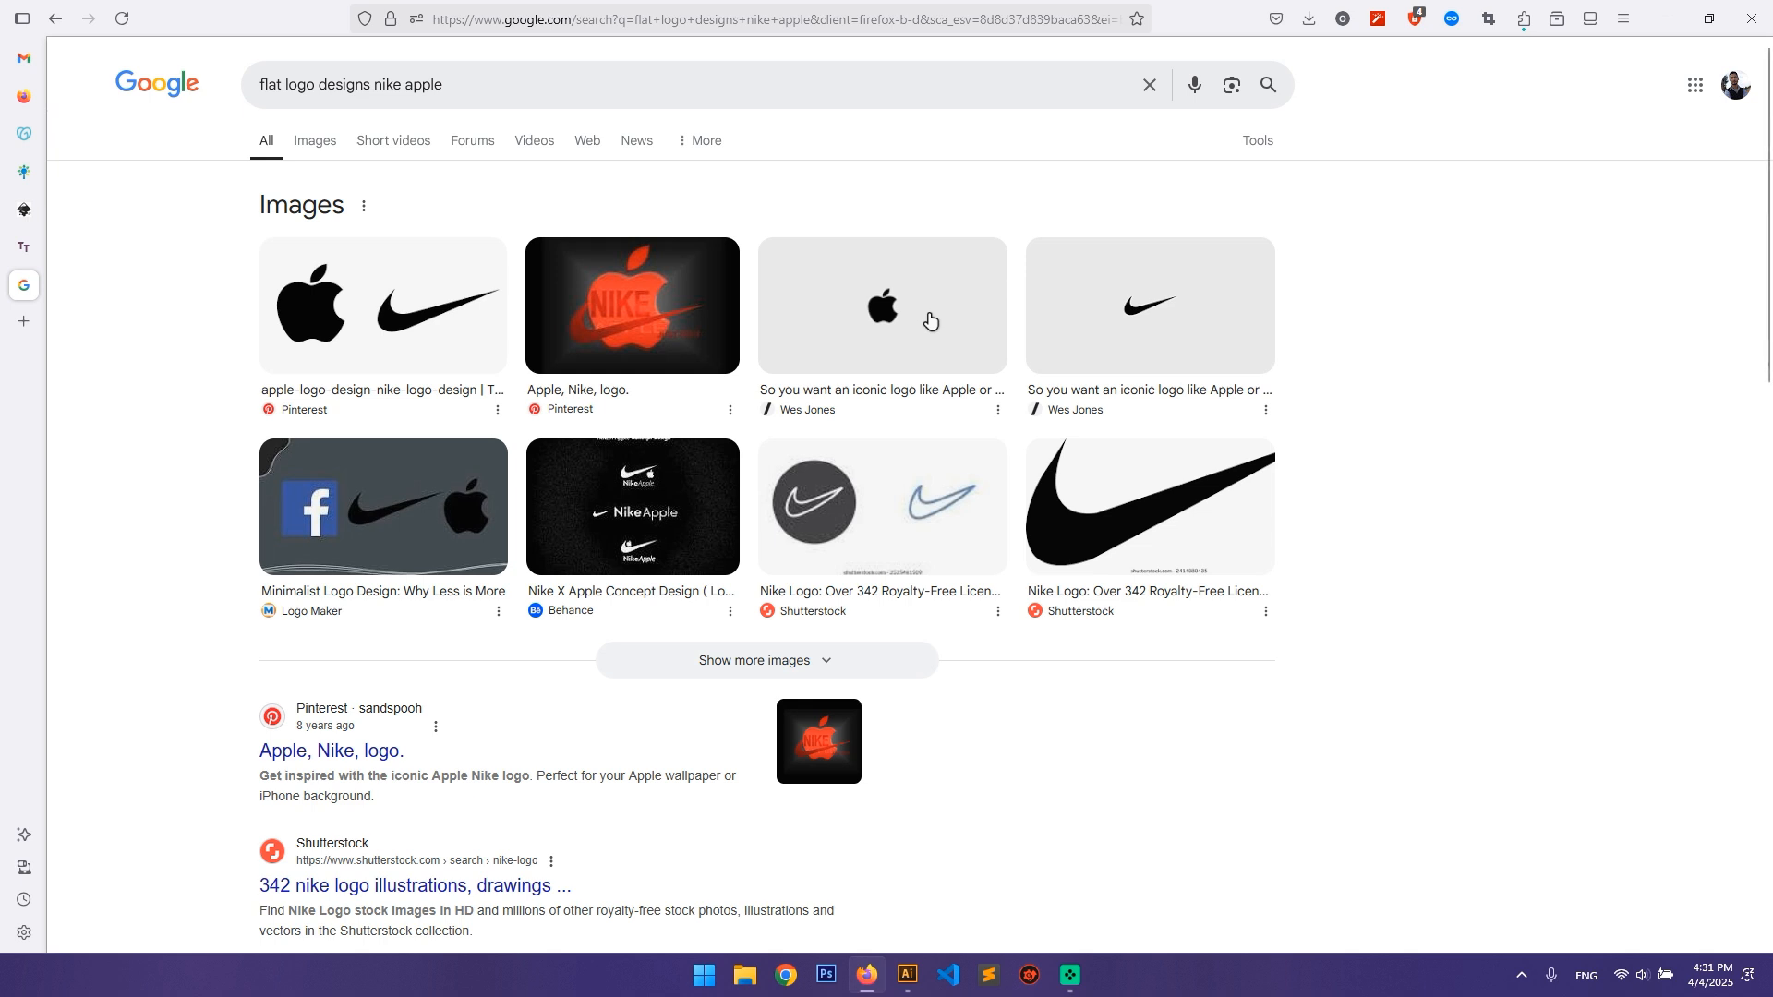
Step: Search for "3d flat logo designs nike apple" and preview the YouTube image of 3D Apple, McDonald's, Nike and FedEx logos
left_click(262, 96)
type("3df")
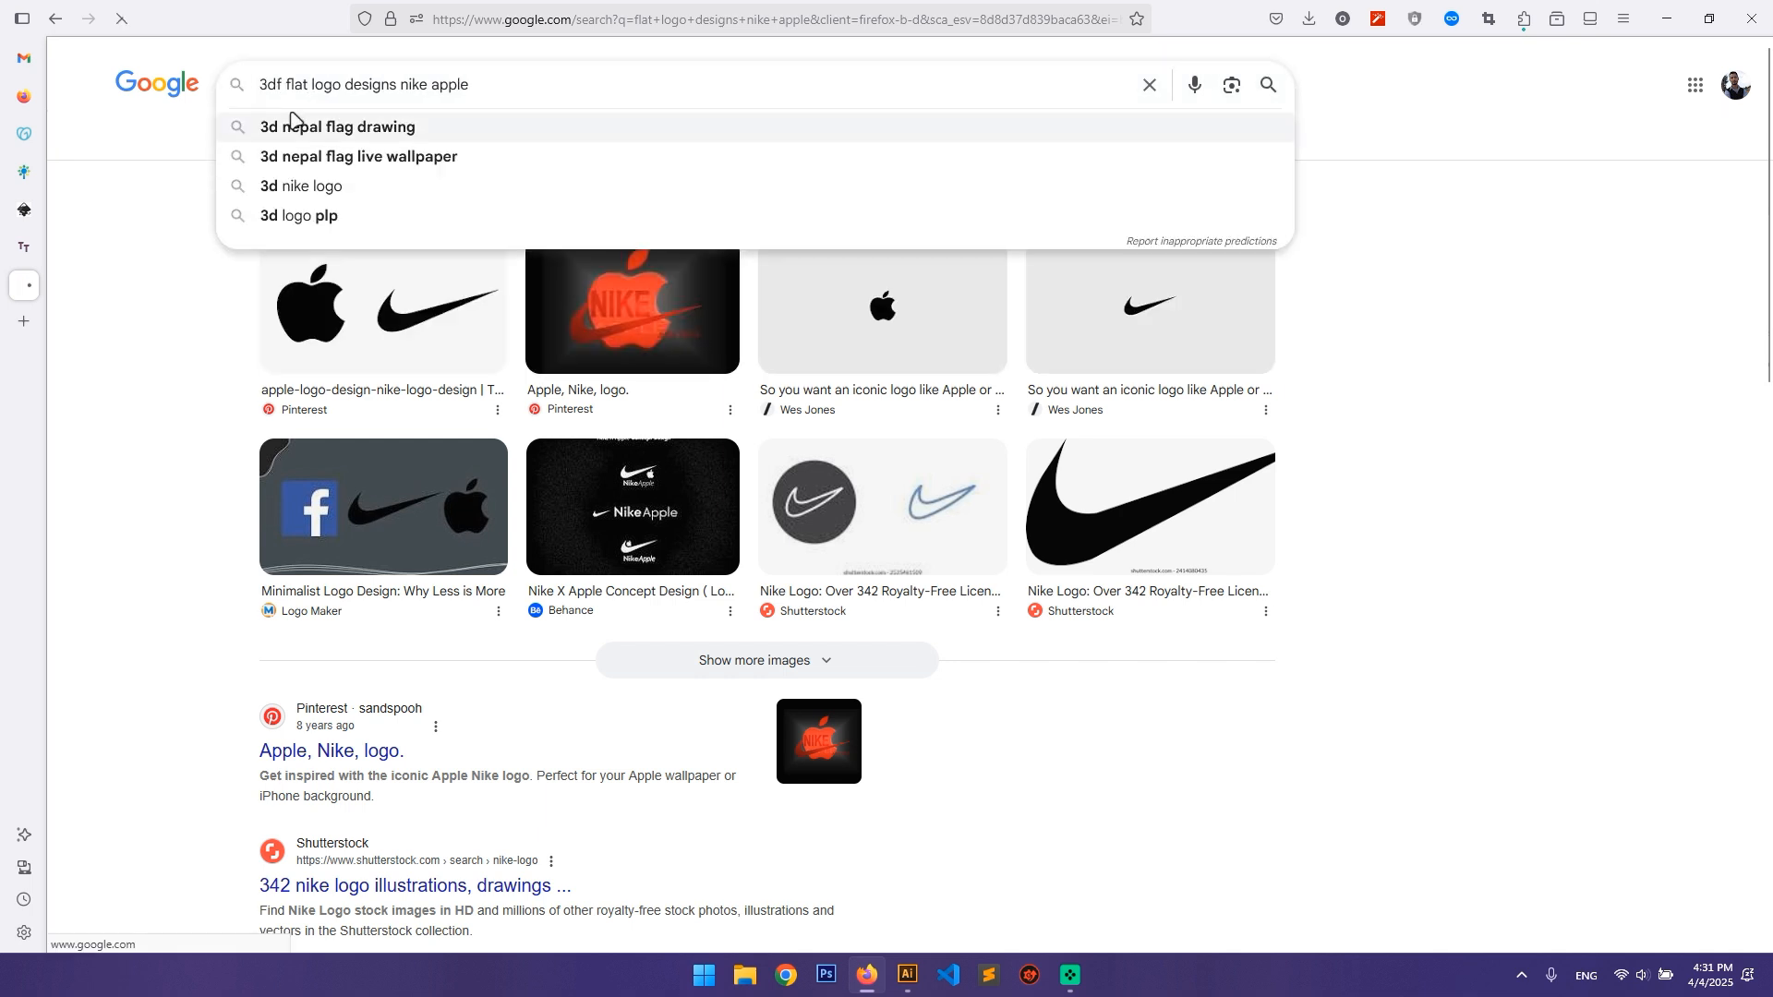
key("Return")
left_click(281, 88)
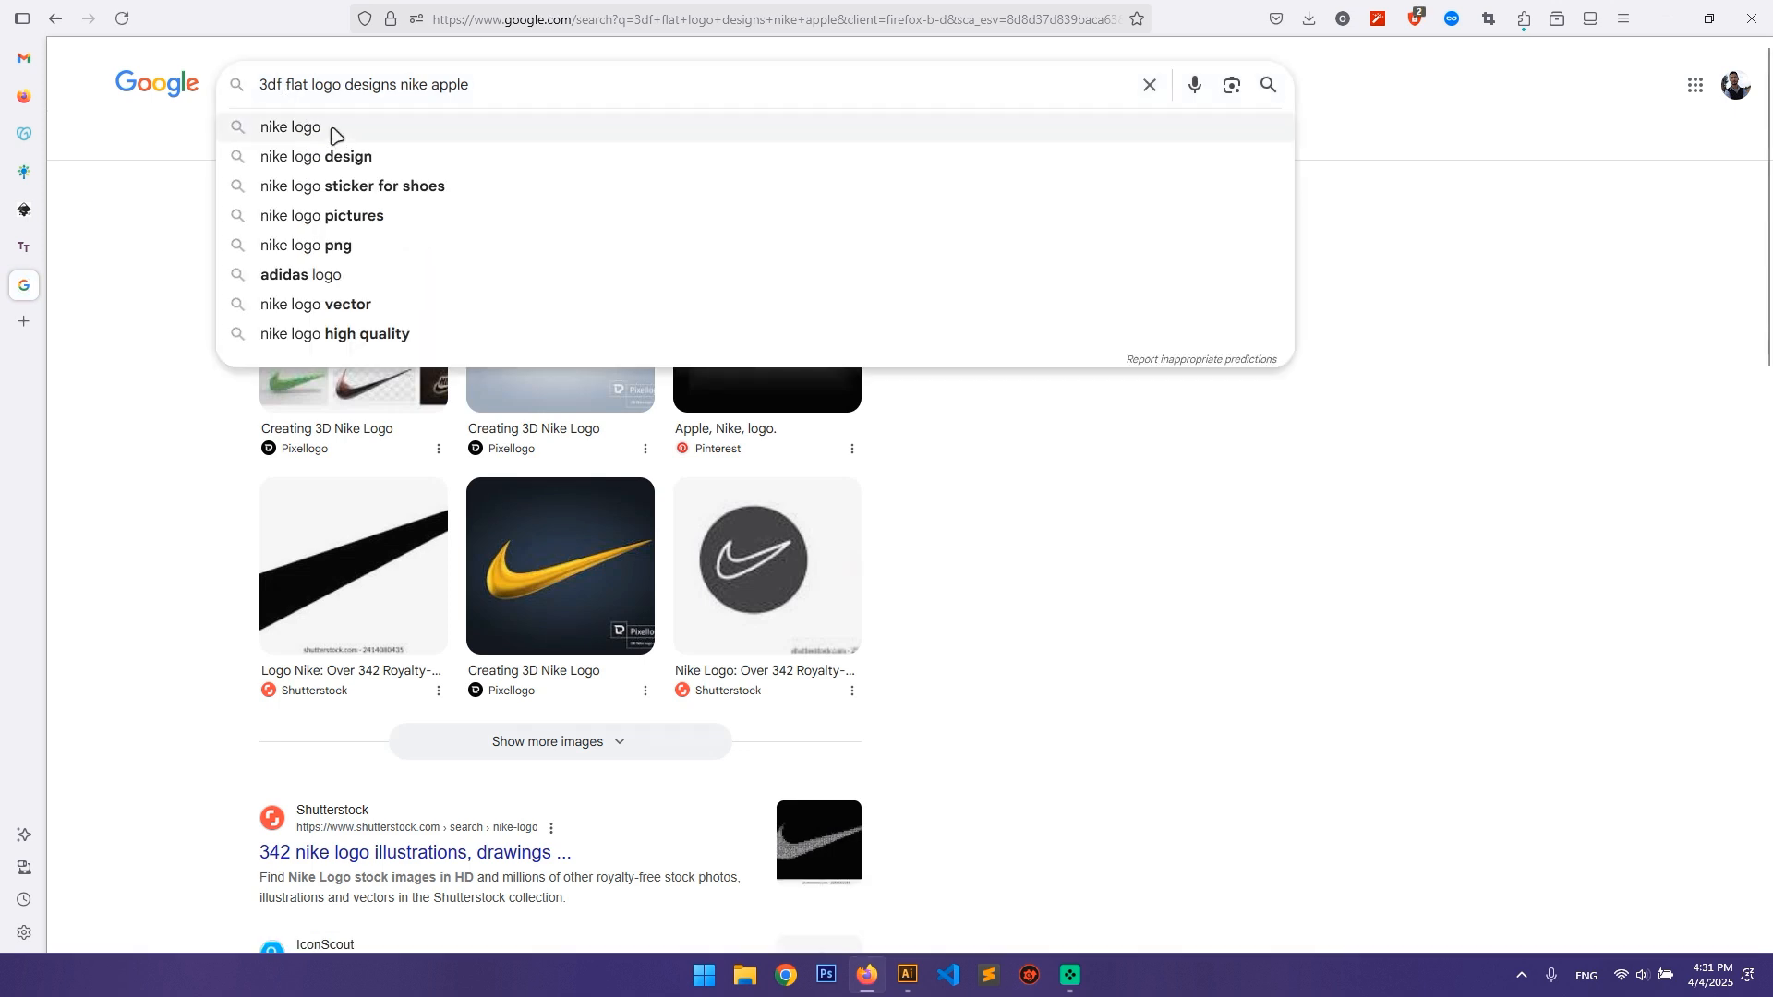
key("BackSpace")
key("Return")
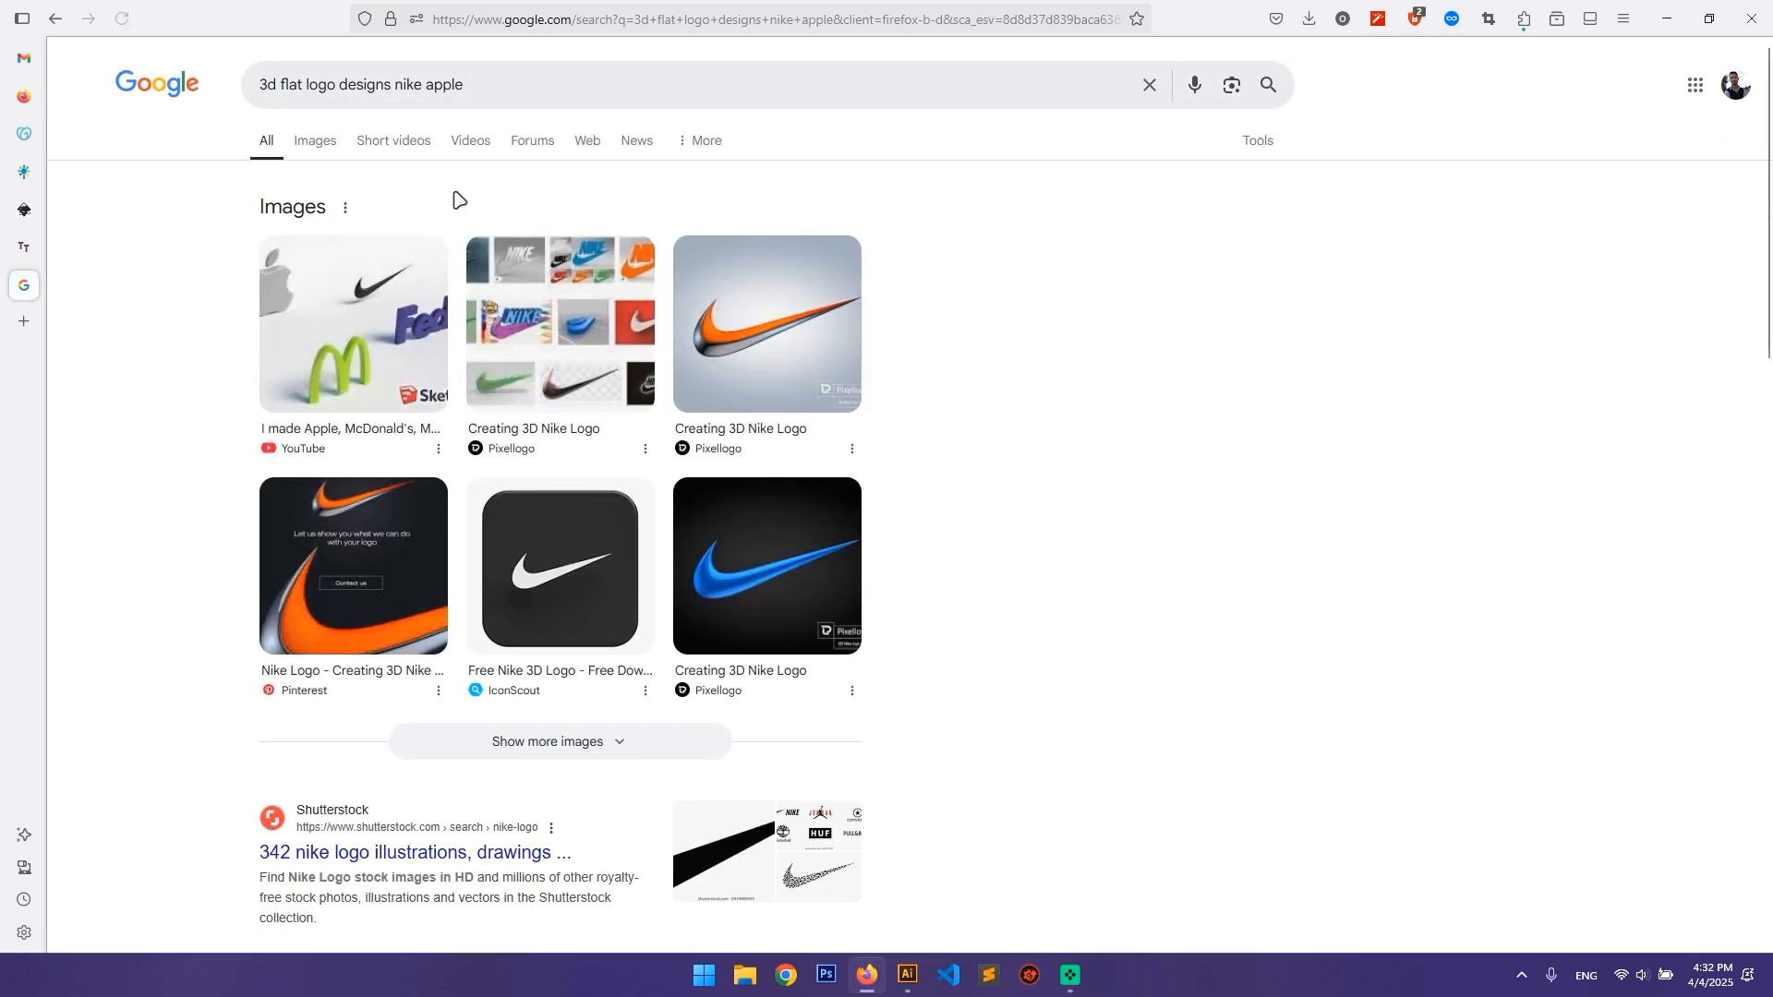
left_click(366, 368)
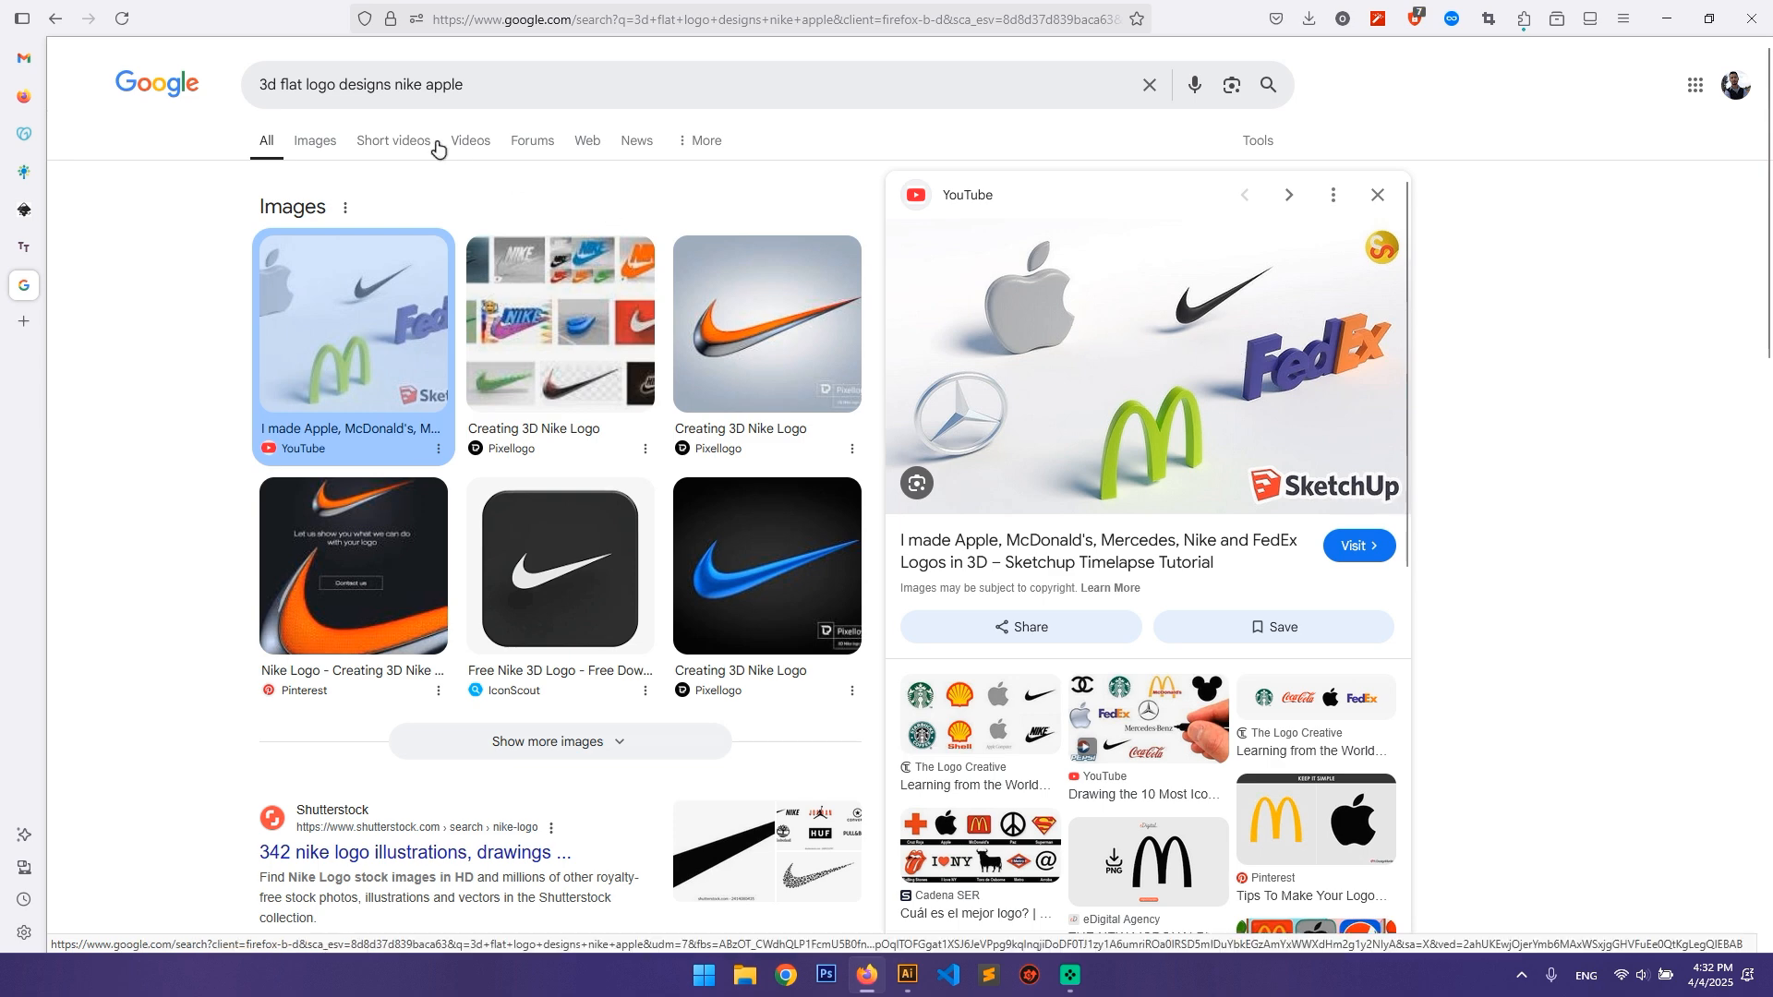
Step: Change the Google search to "isometric logo designs nike apple", leaving out the words 3d and flat
double_click(267, 85)
type("isom")
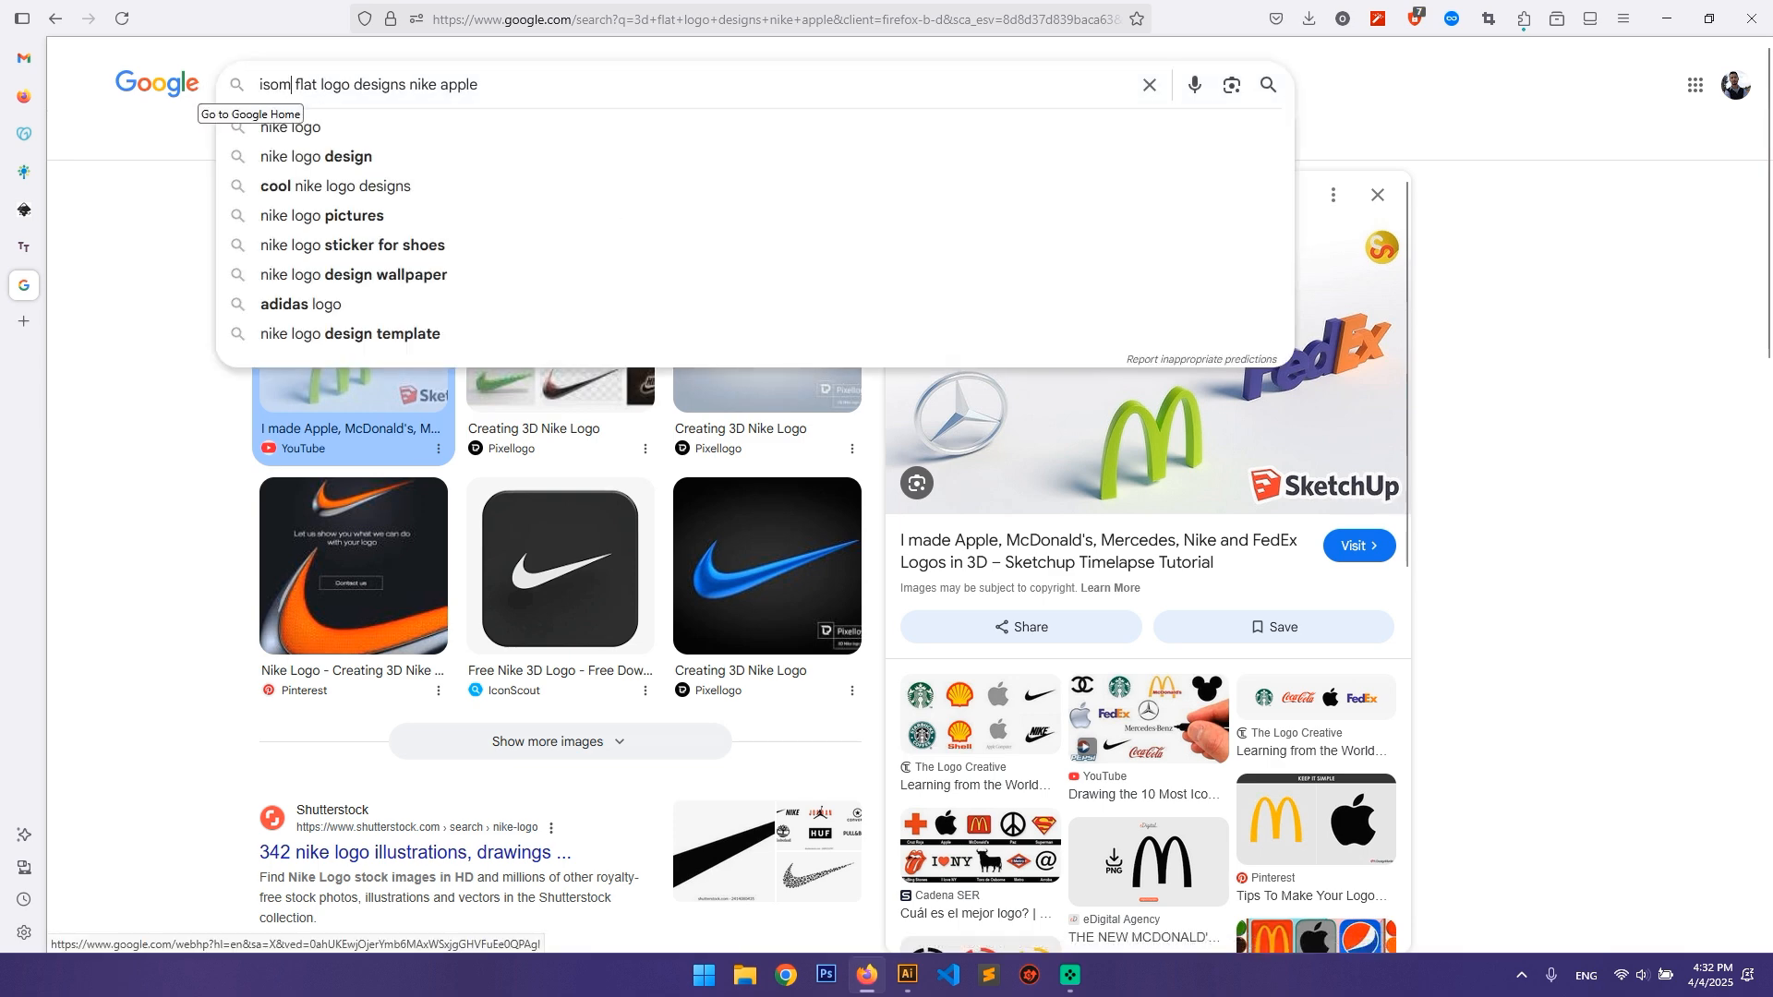
type("etric")
key("Return")
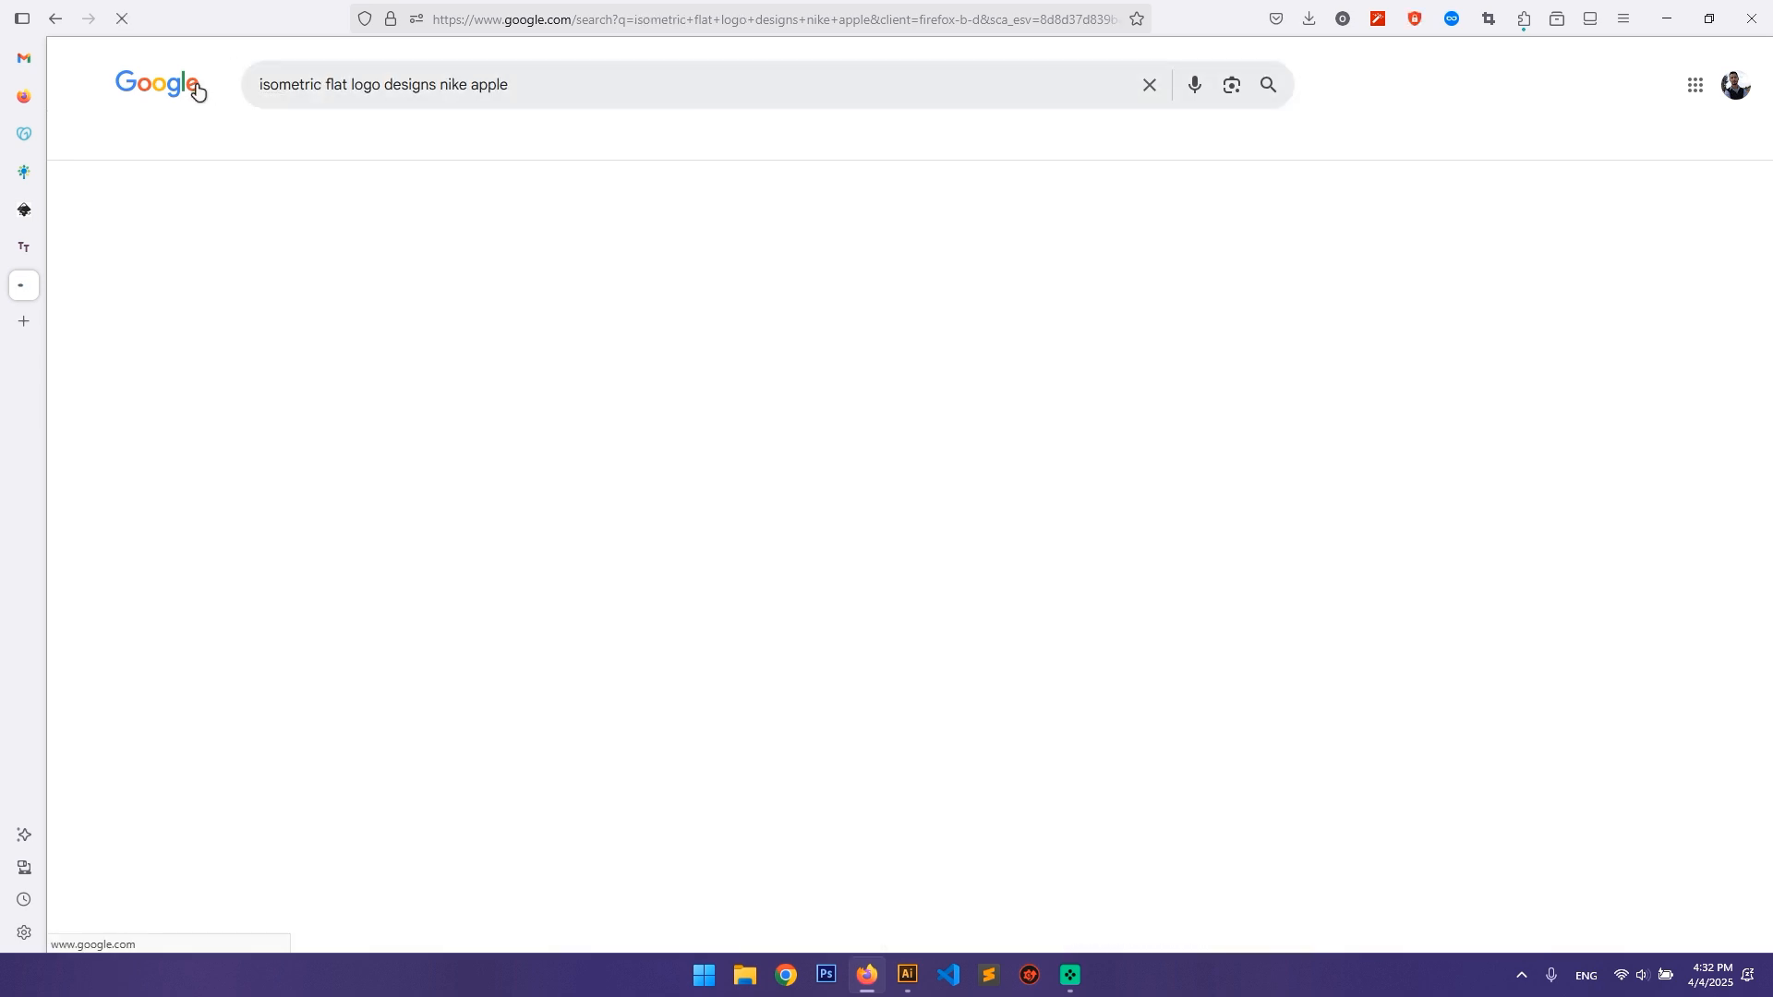
double_click(331, 85)
key("BackSpace")
key("BackSpace")
key("Return")
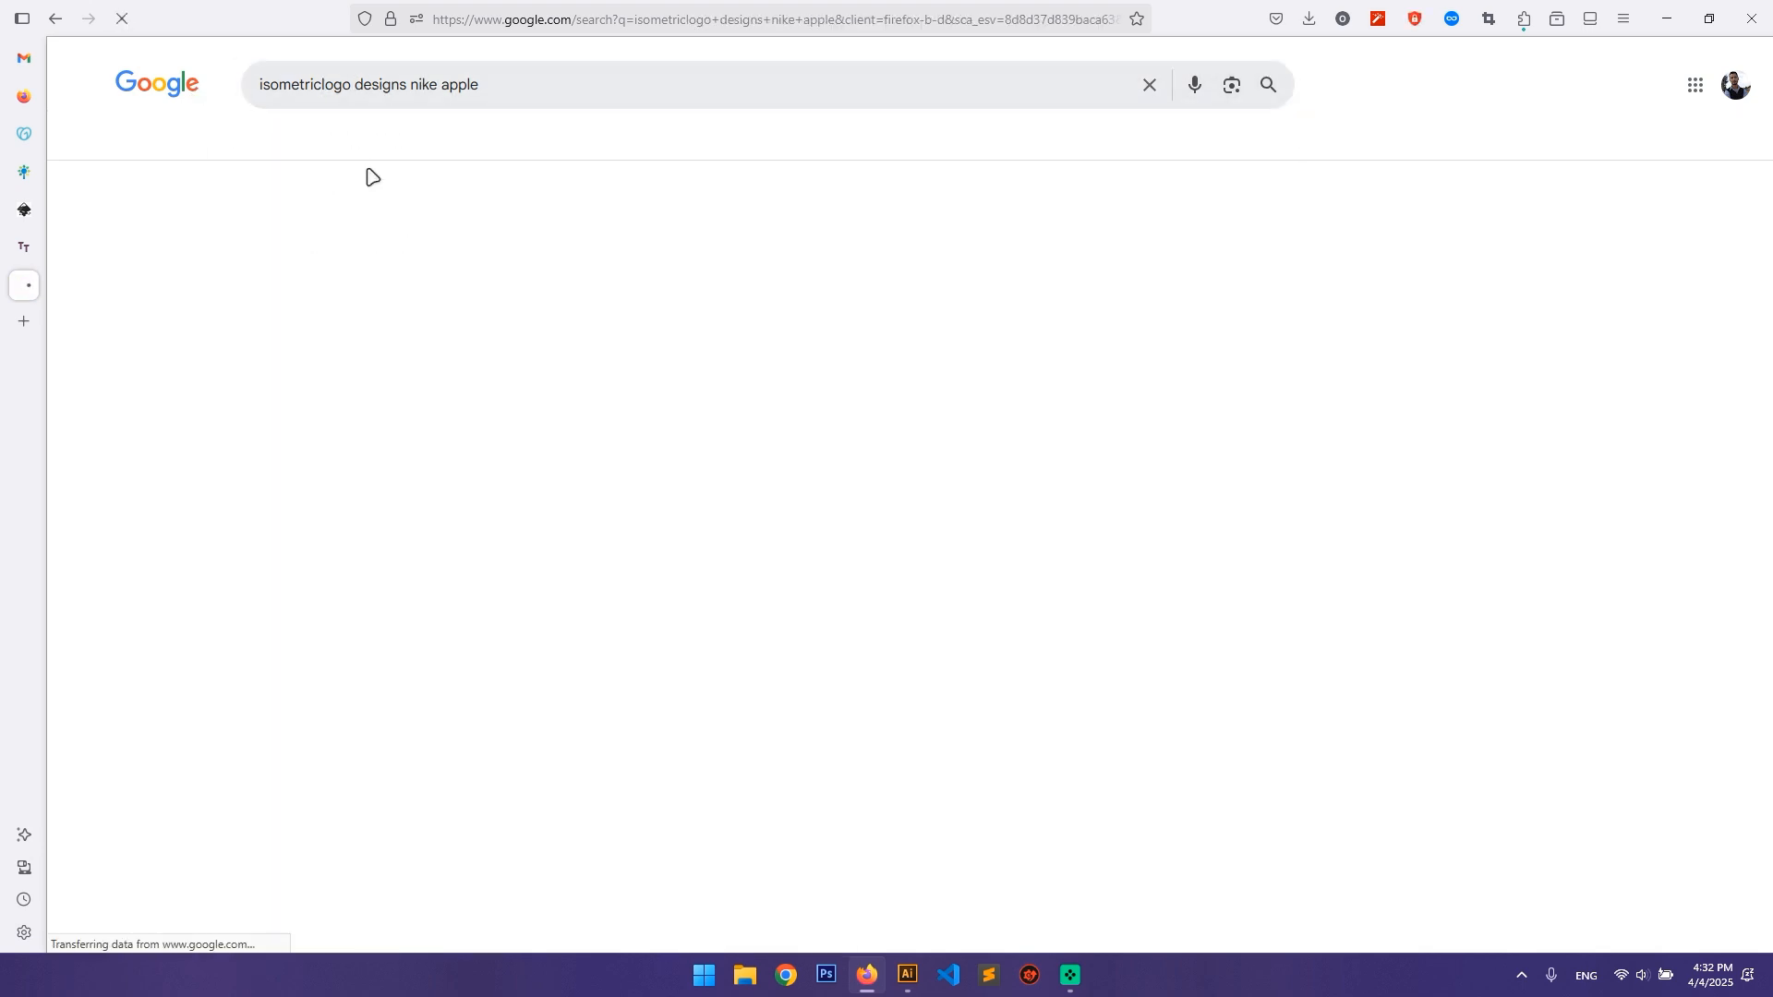
left_click(324, 85)
key("Return")
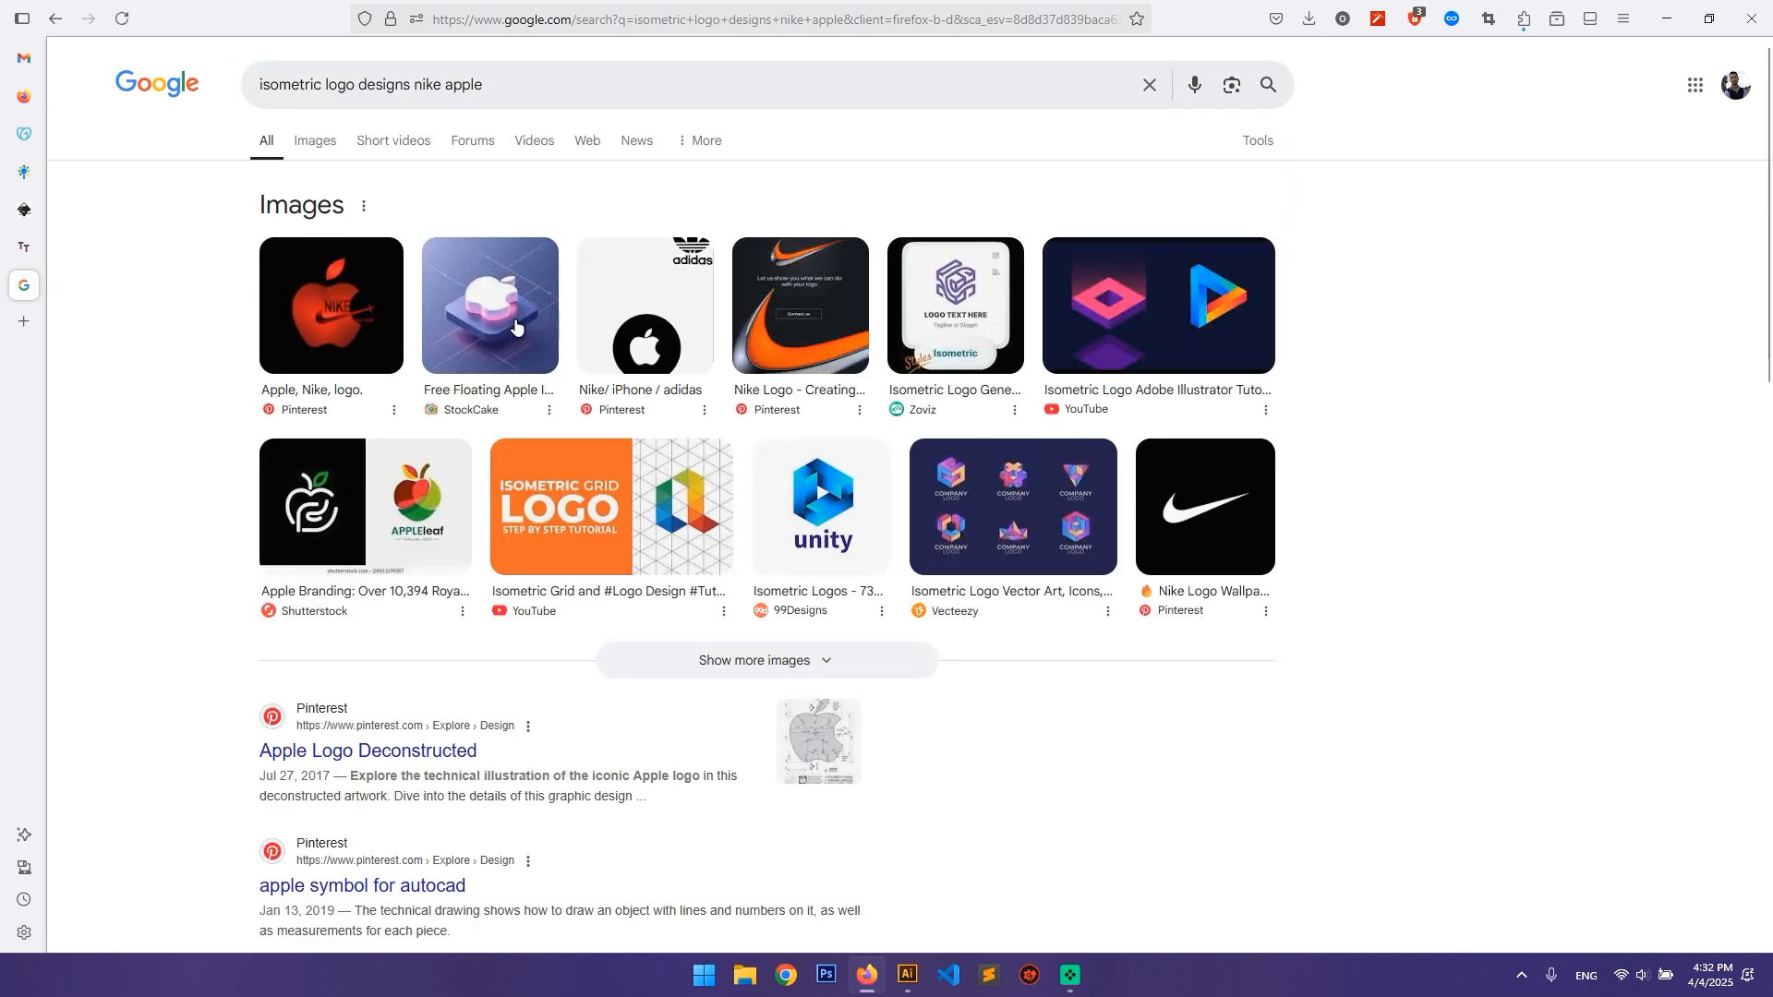
Step: Preview the StockCake floating Apple icon and the related white isometric Apple icon image
left_click(515, 326)
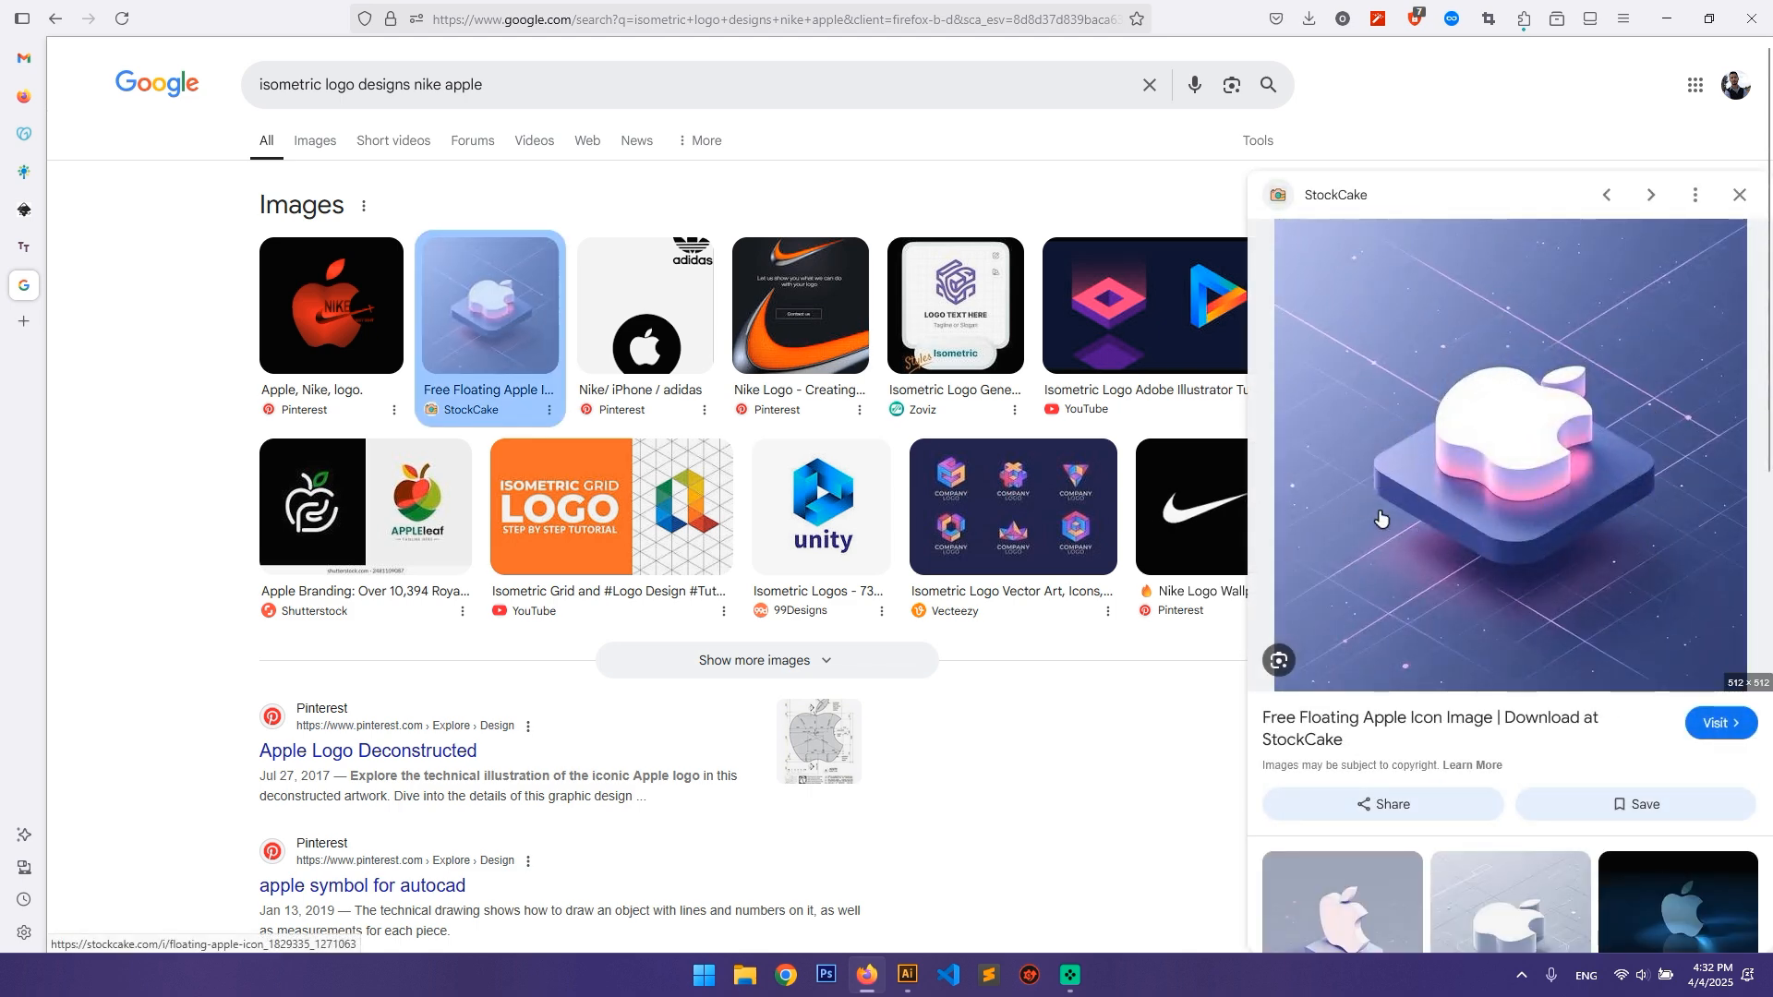
scroll(1380, 519, "down", 3)
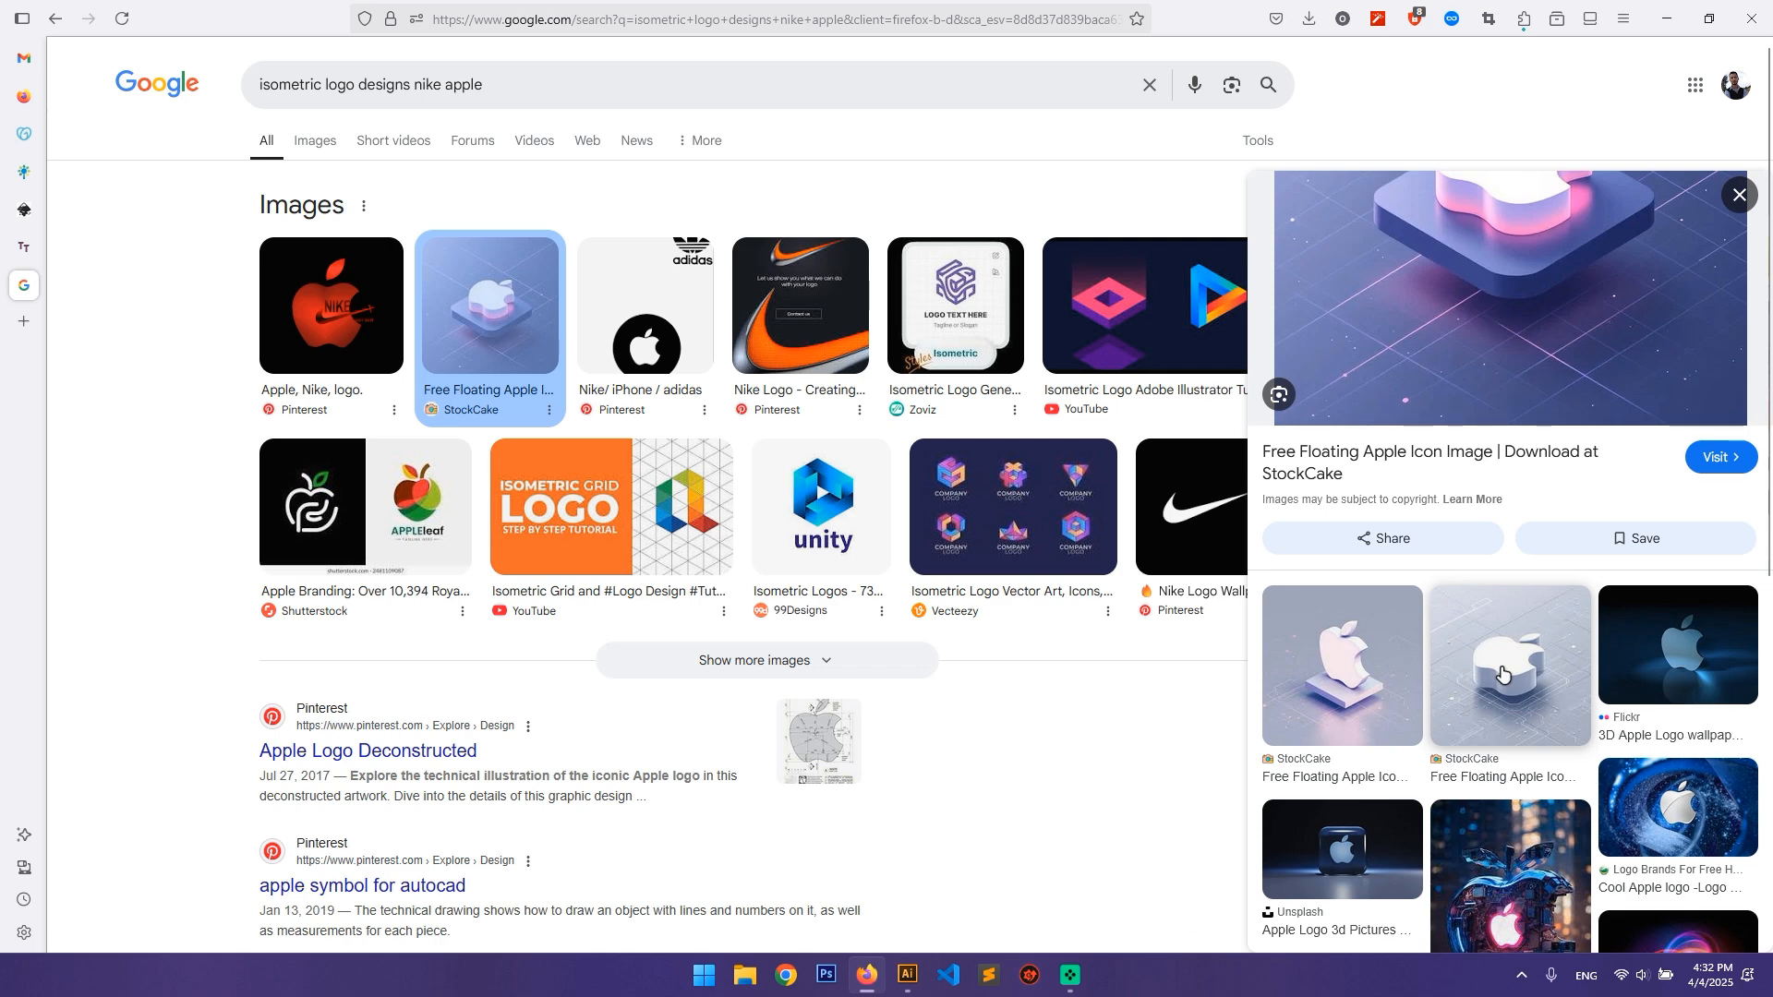
left_click(1503, 675)
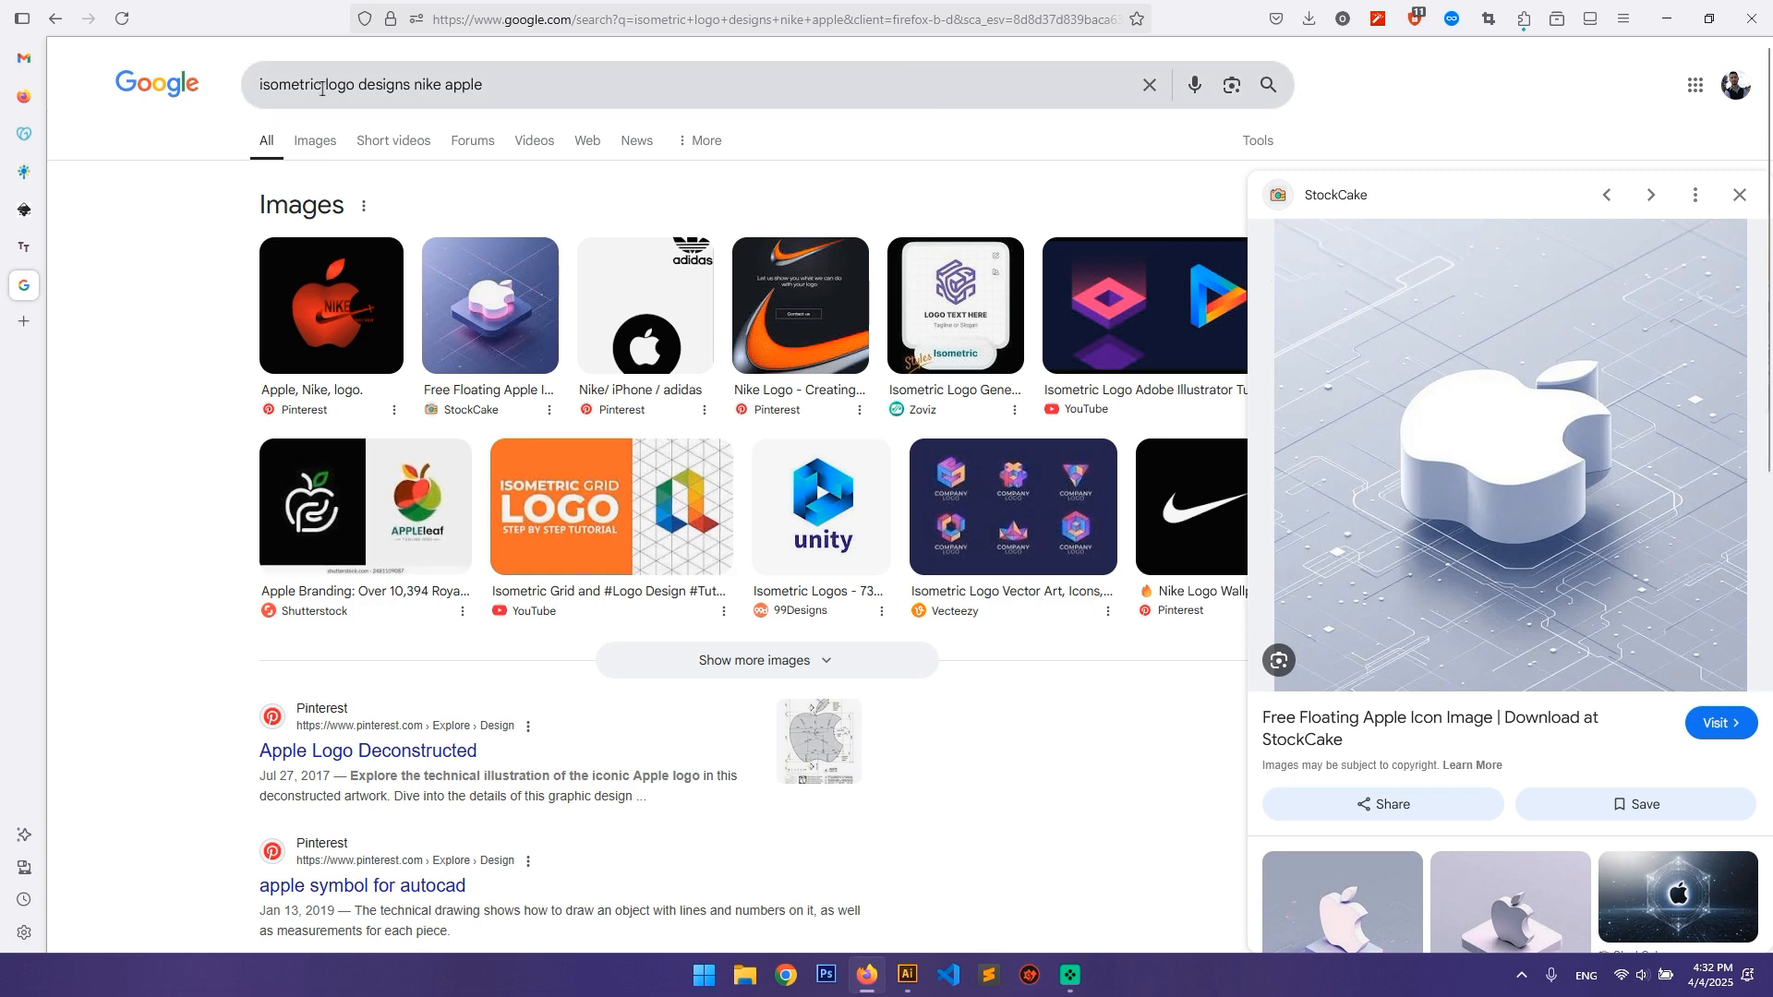
Step: Search for "typographic logo designs nike apple" and preview the Looka image of iconic logos
left_click_drag(322, 84, 216, 88)
type("typographi")
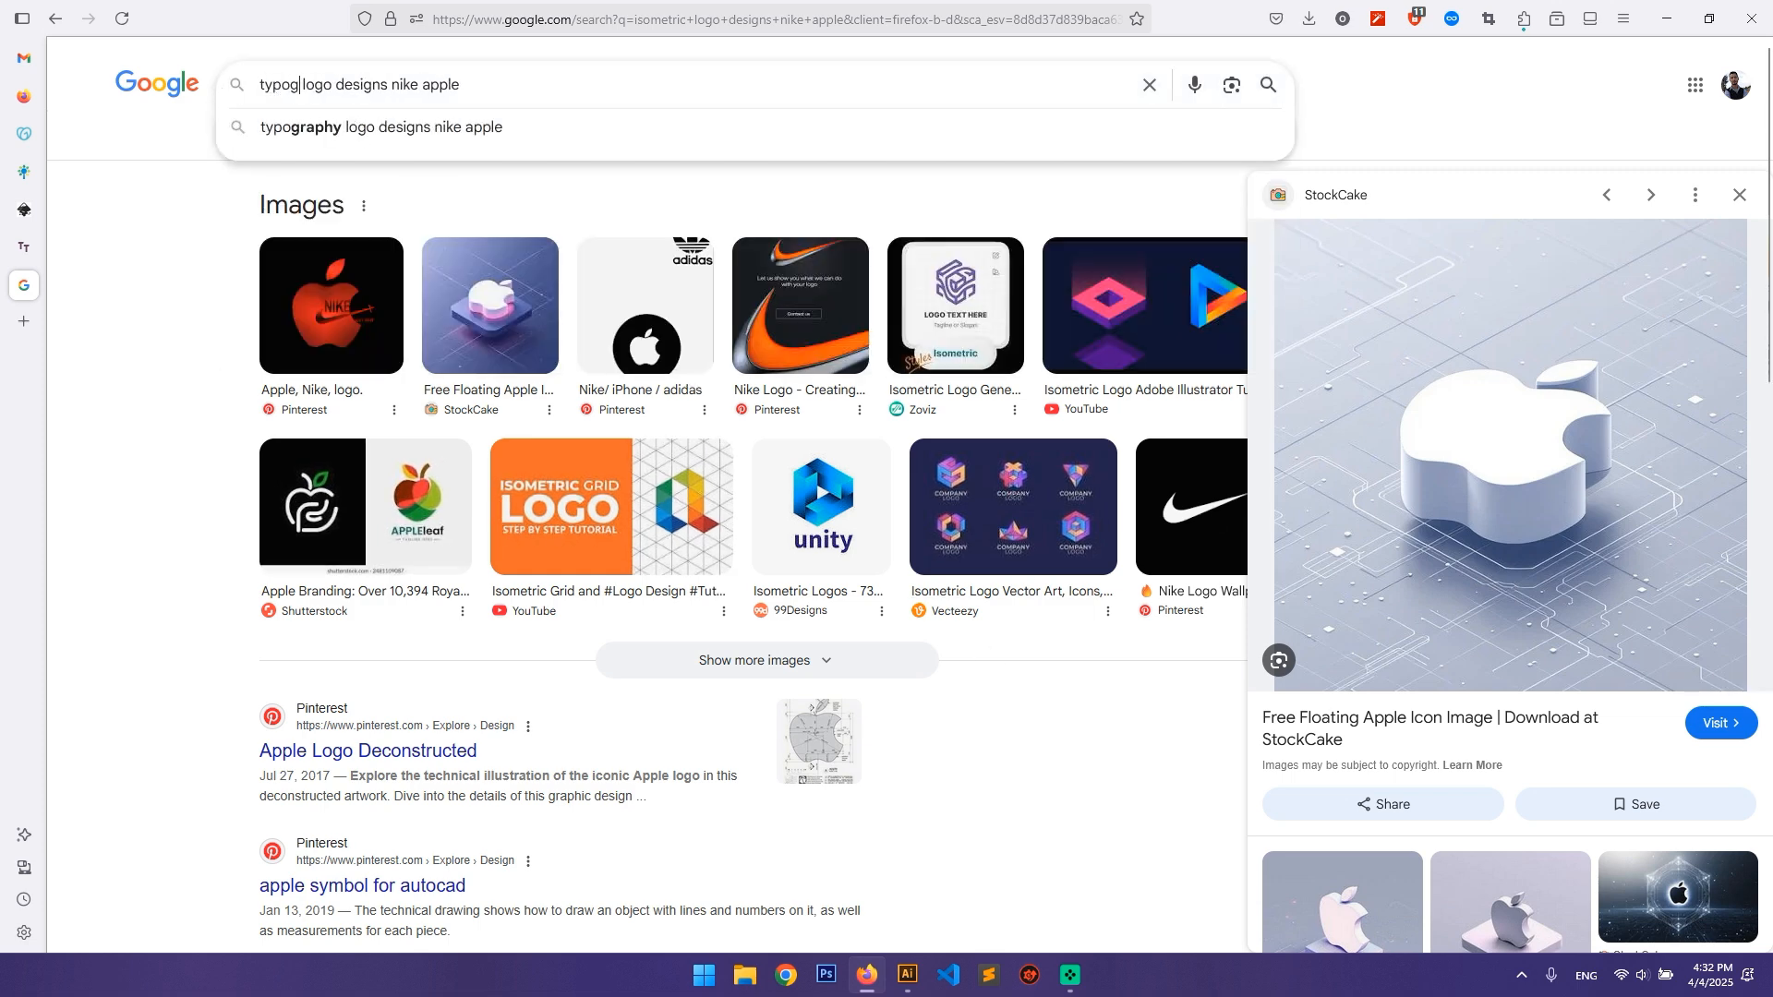
type("c")
key("Return")
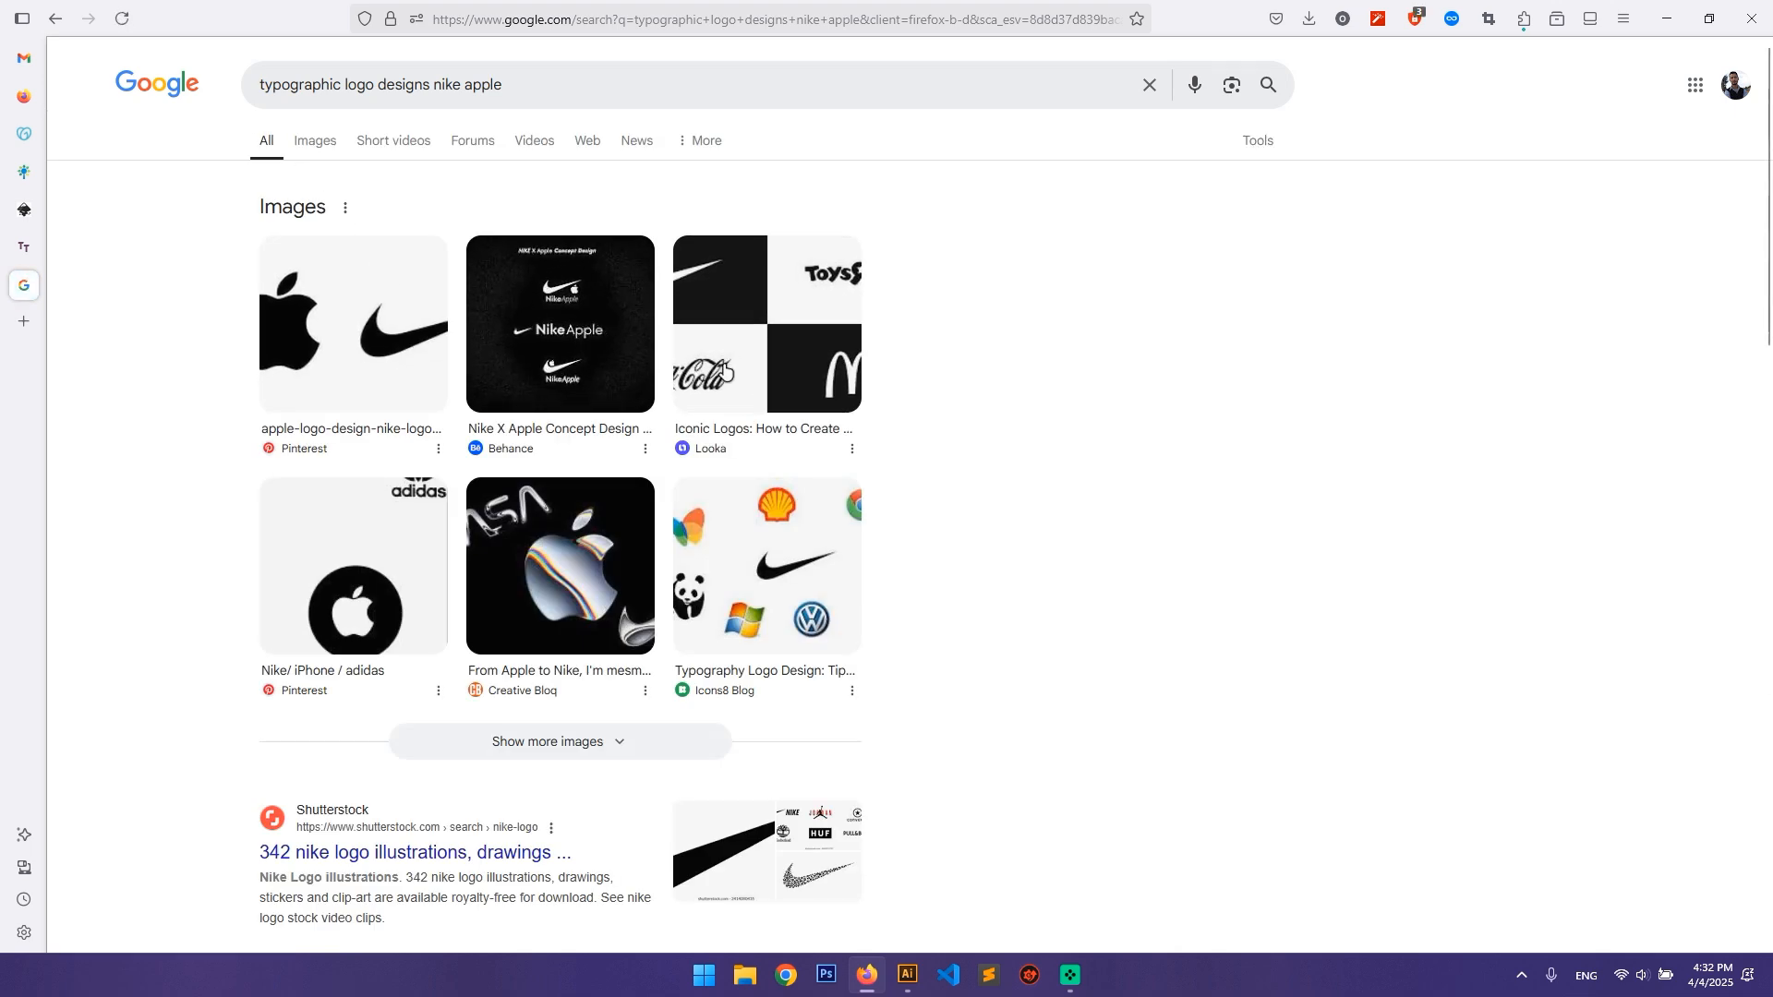
left_click(725, 369)
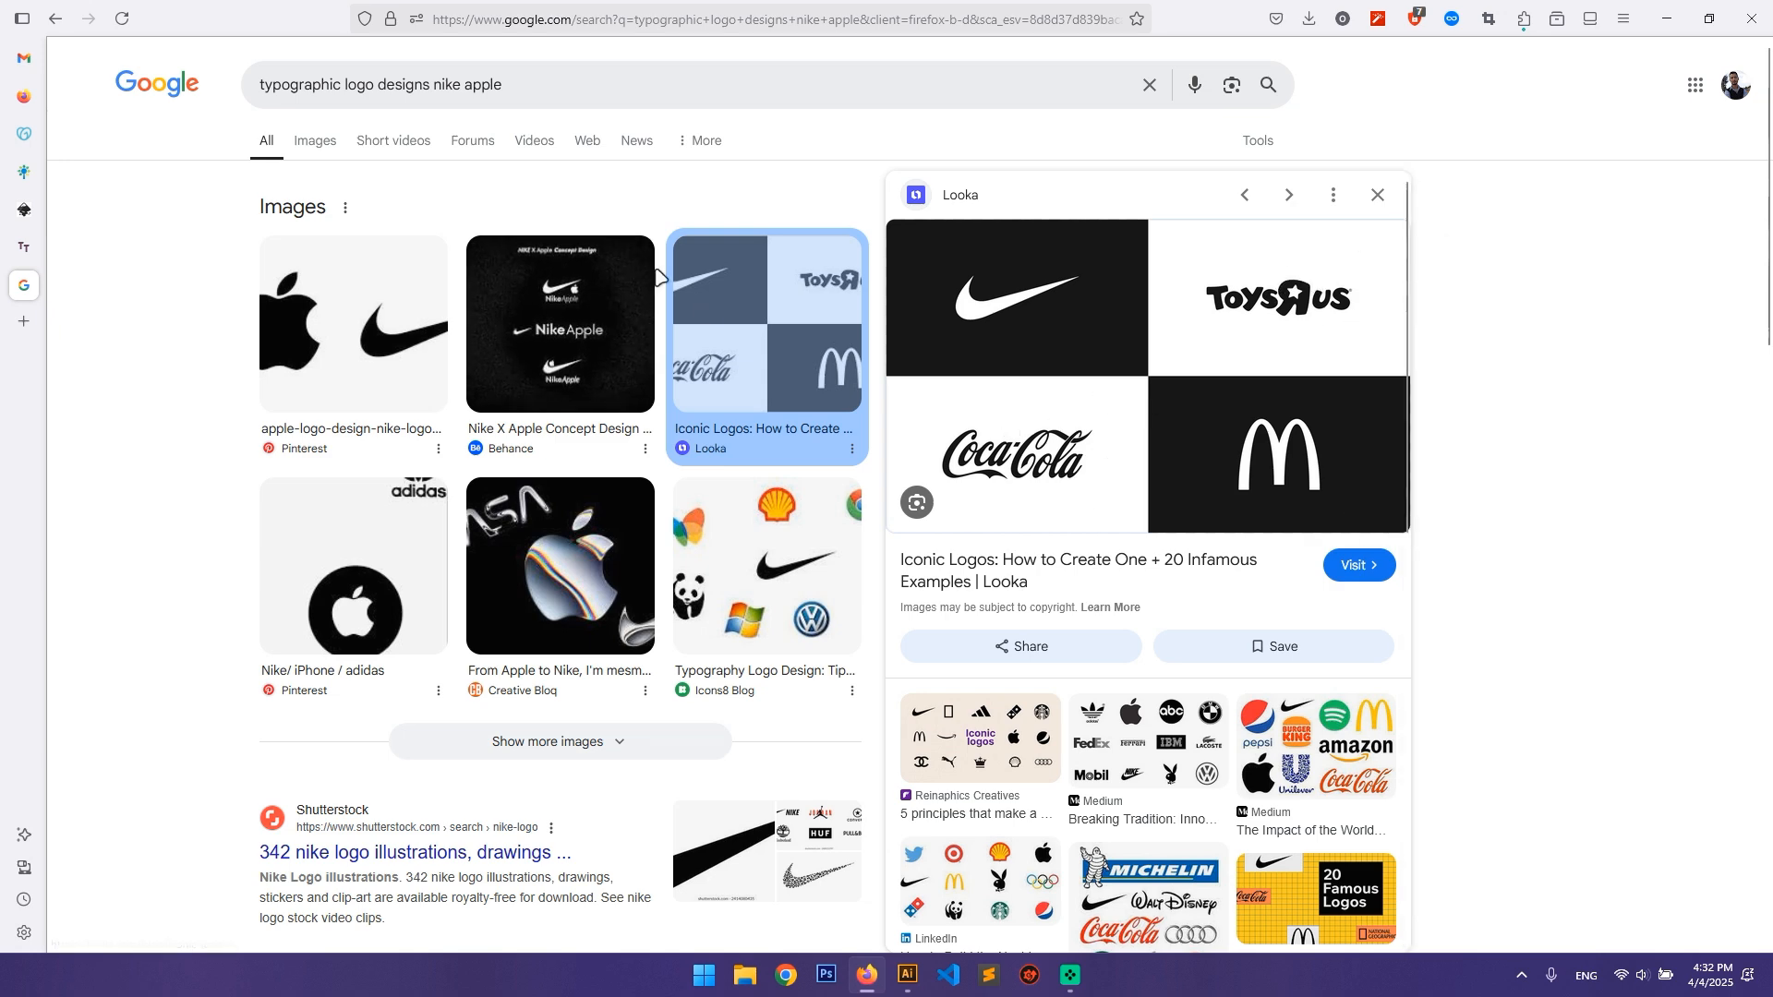
Step: Switch back to Illustrator and highlight the whole list from Flat Logo Designs to Typographical Designs
key("alt+Tab")
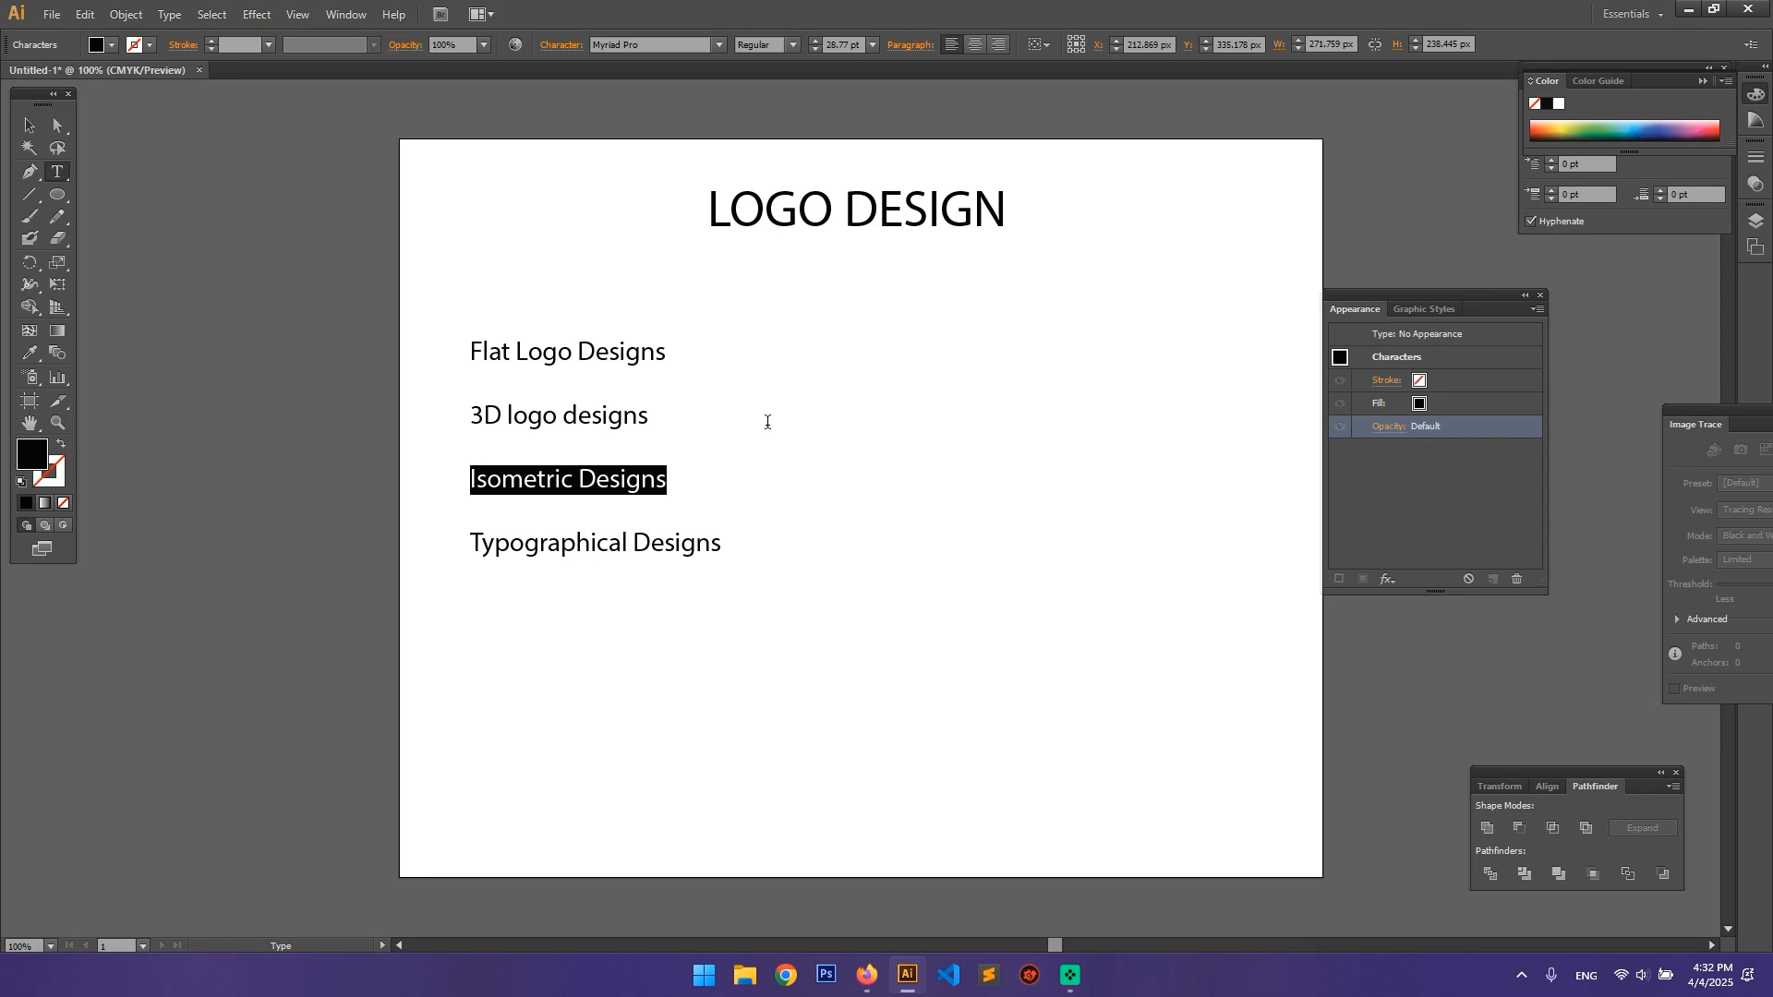
left_click(759, 535)
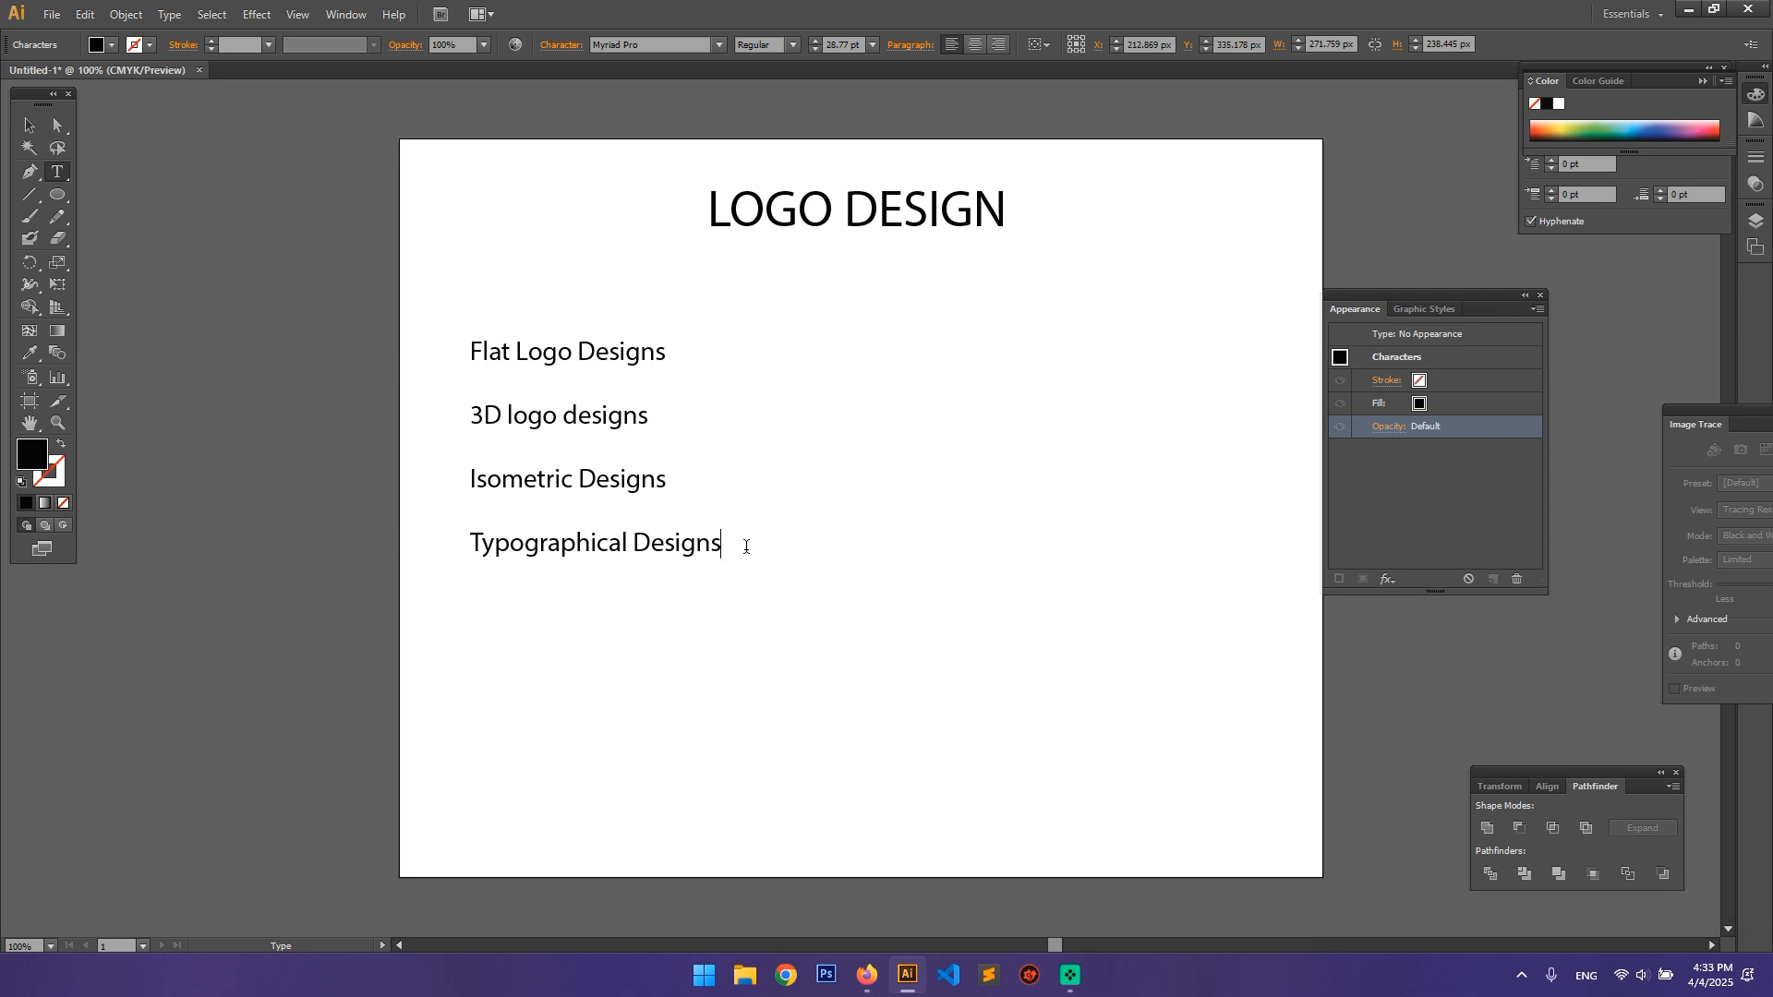
left_click_drag(746, 546, 474, 346)
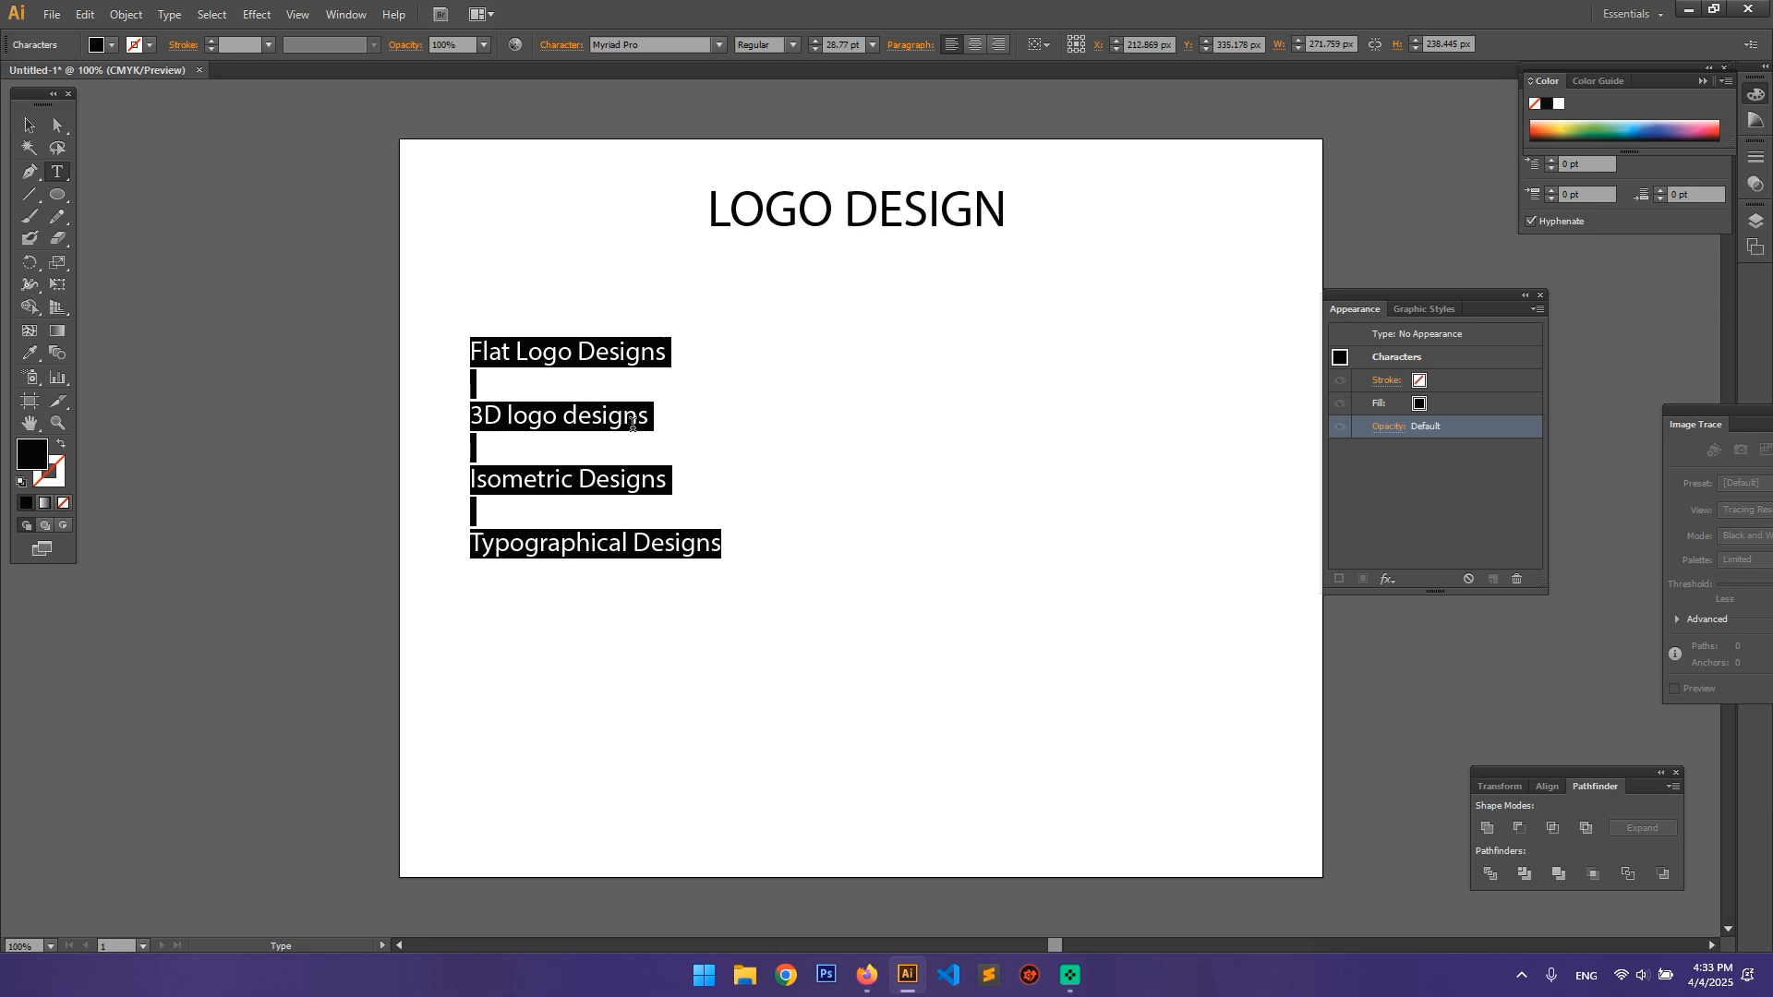
Step: Delete the list of logo types and shift the LOGO DESIGN heading slightly to the right
key("Escape")
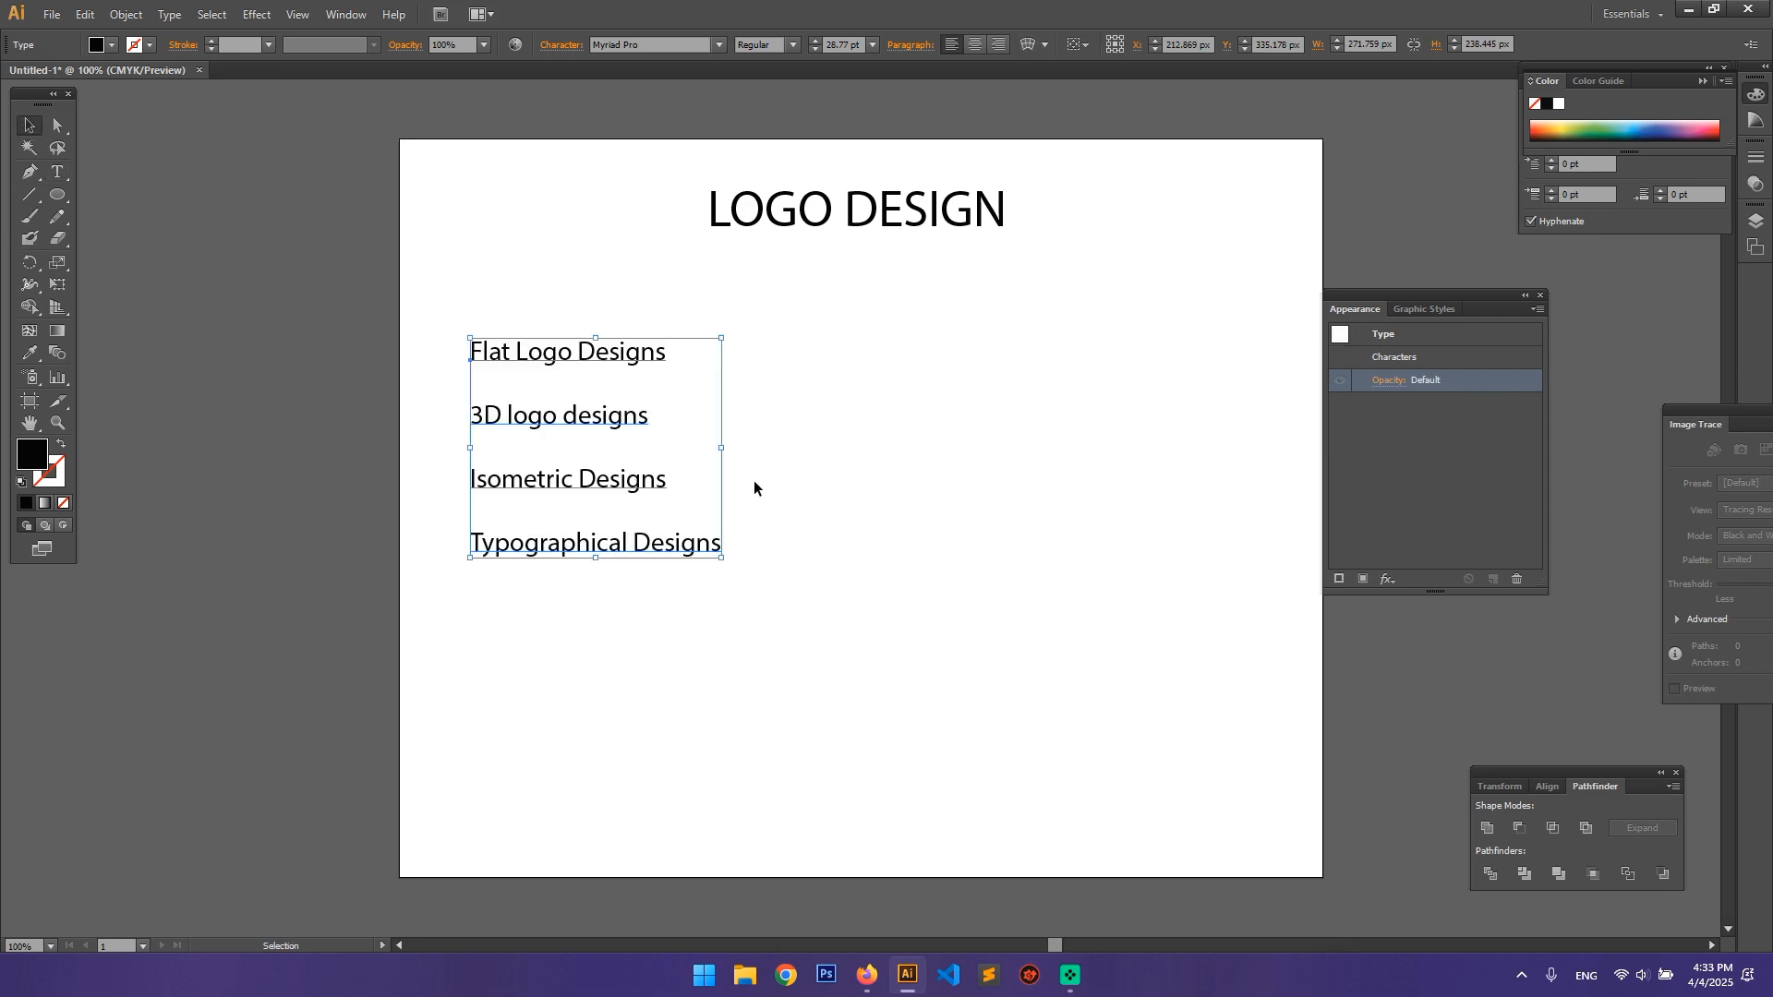
key("Delete")
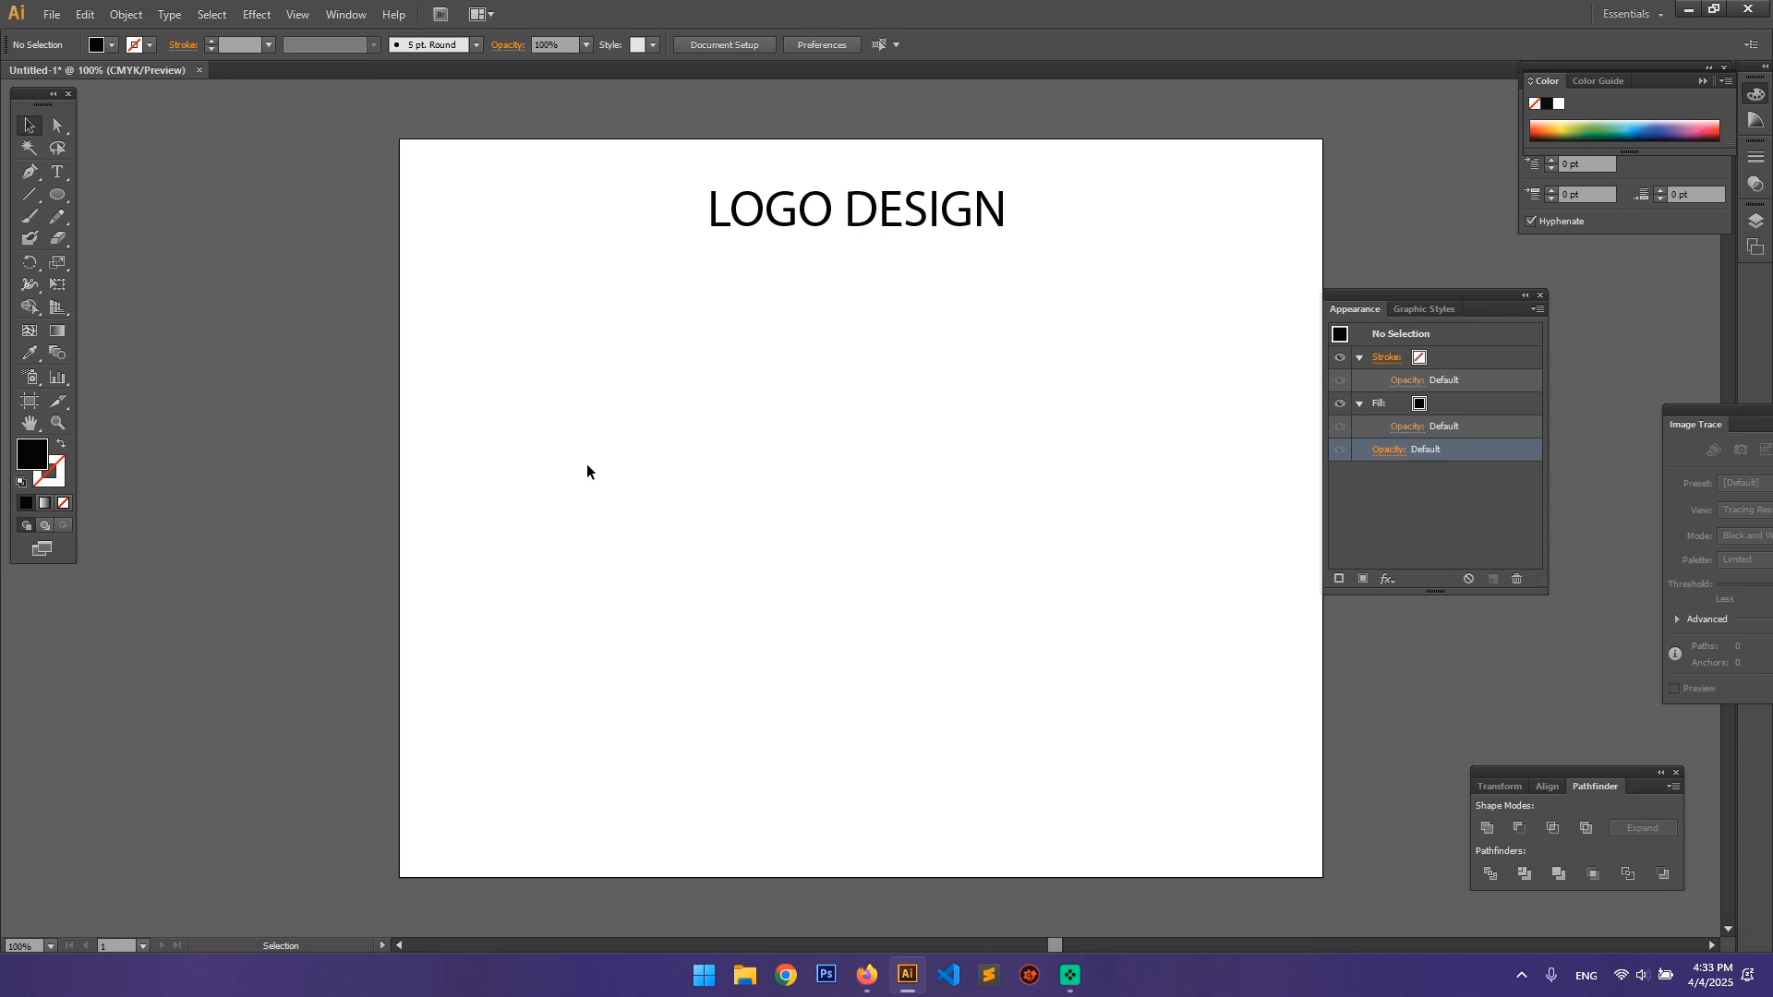
mouse_move(863, 224)
left_mouse_down()
mouse_move(909, 231)
mouse_move(893, 233)
left_mouse_up()
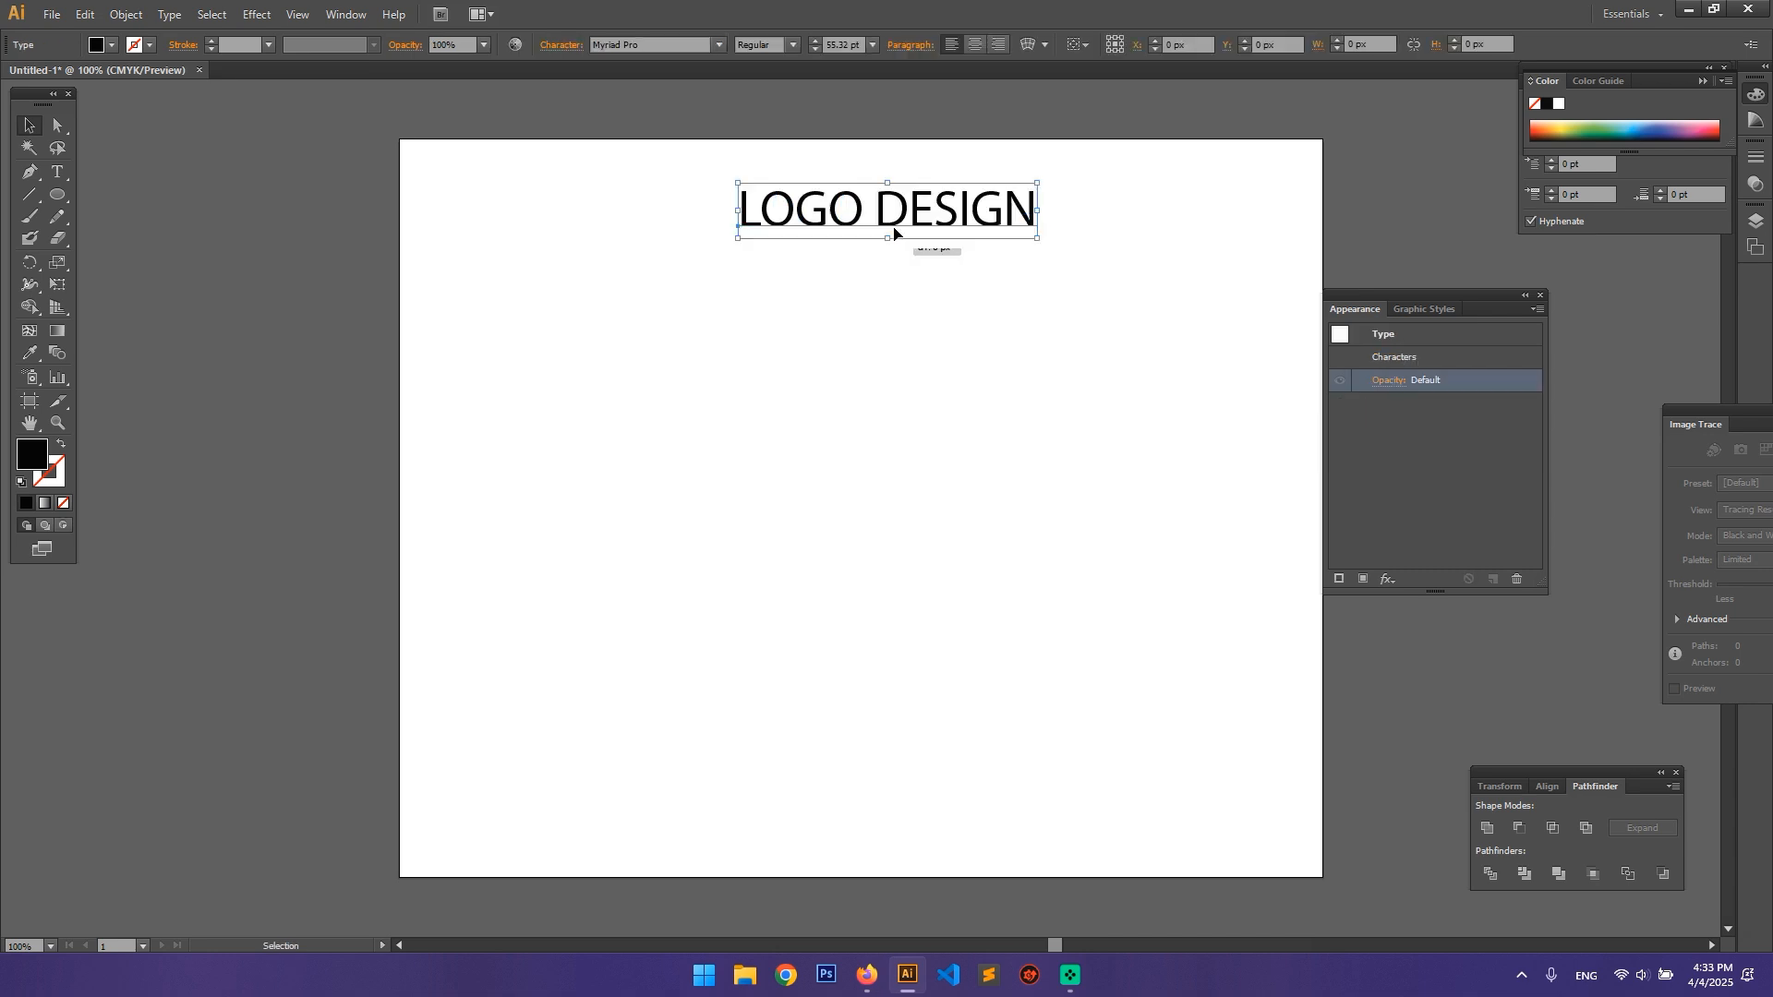
left_click(832, 469)
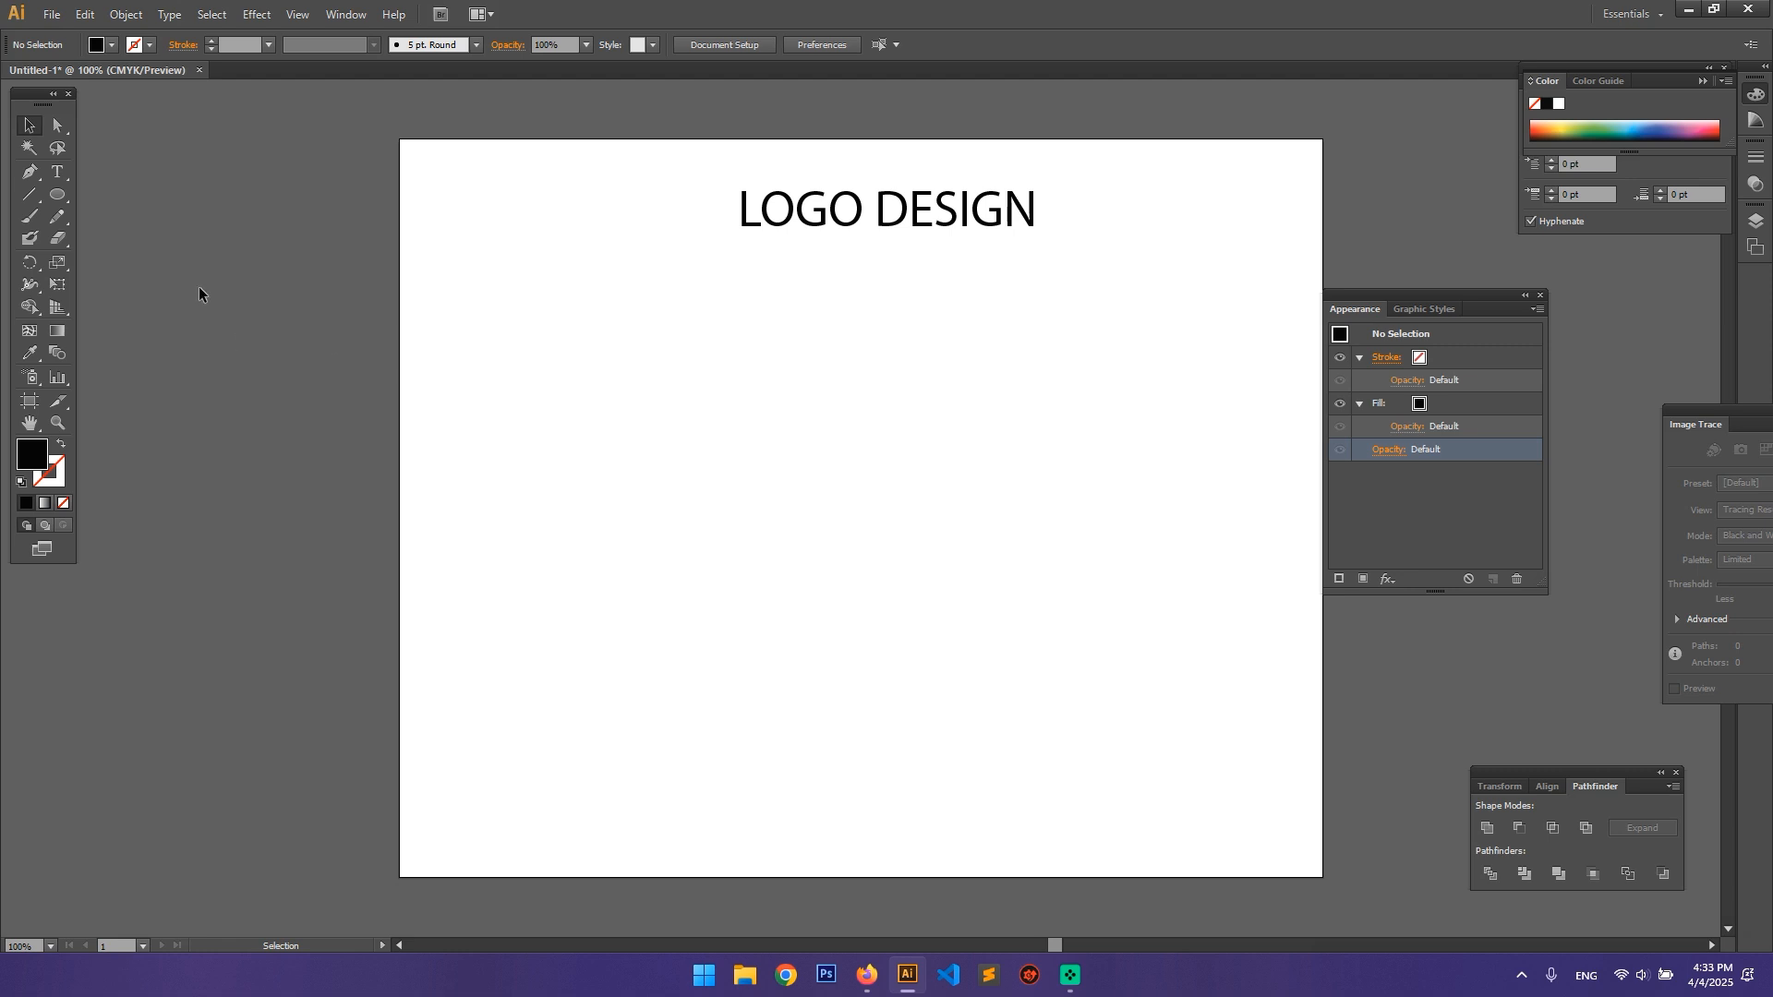
Step: Add the text SHARP below the heading and scale it up to about 105 pt
left_click(61, 172)
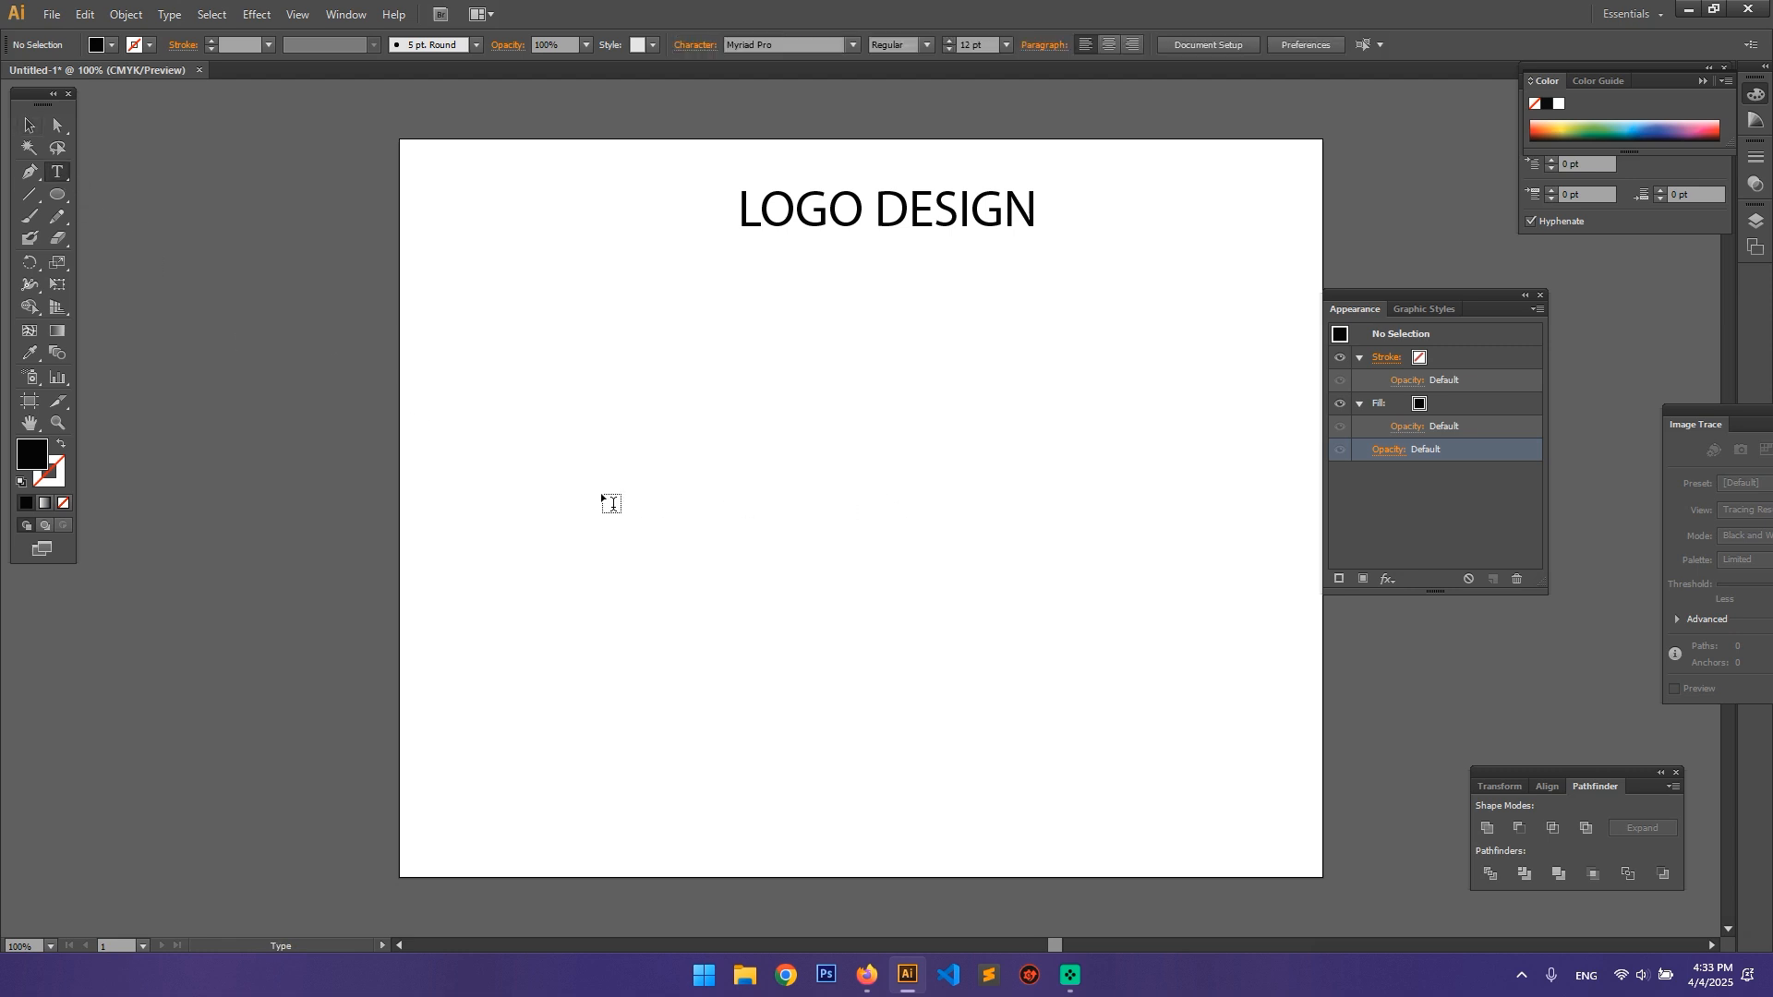
left_click(612, 510)
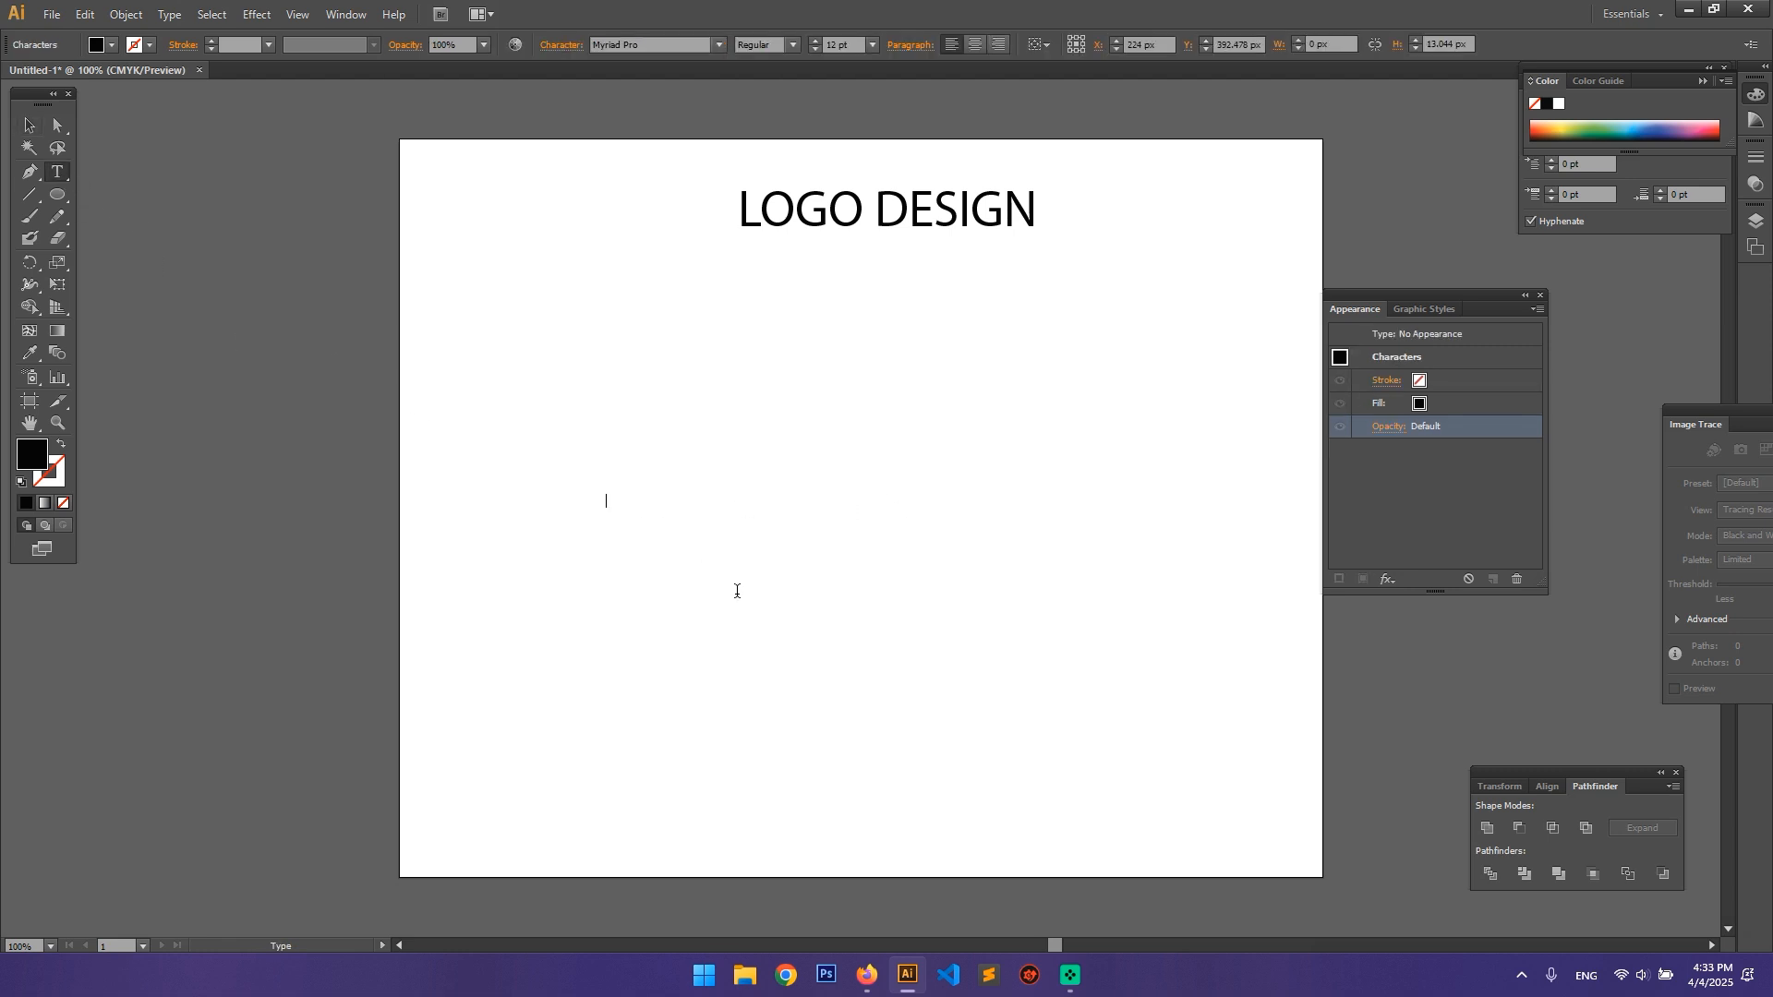
type("Sh")
type("HA")
type("RP")
left_click(29, 125)
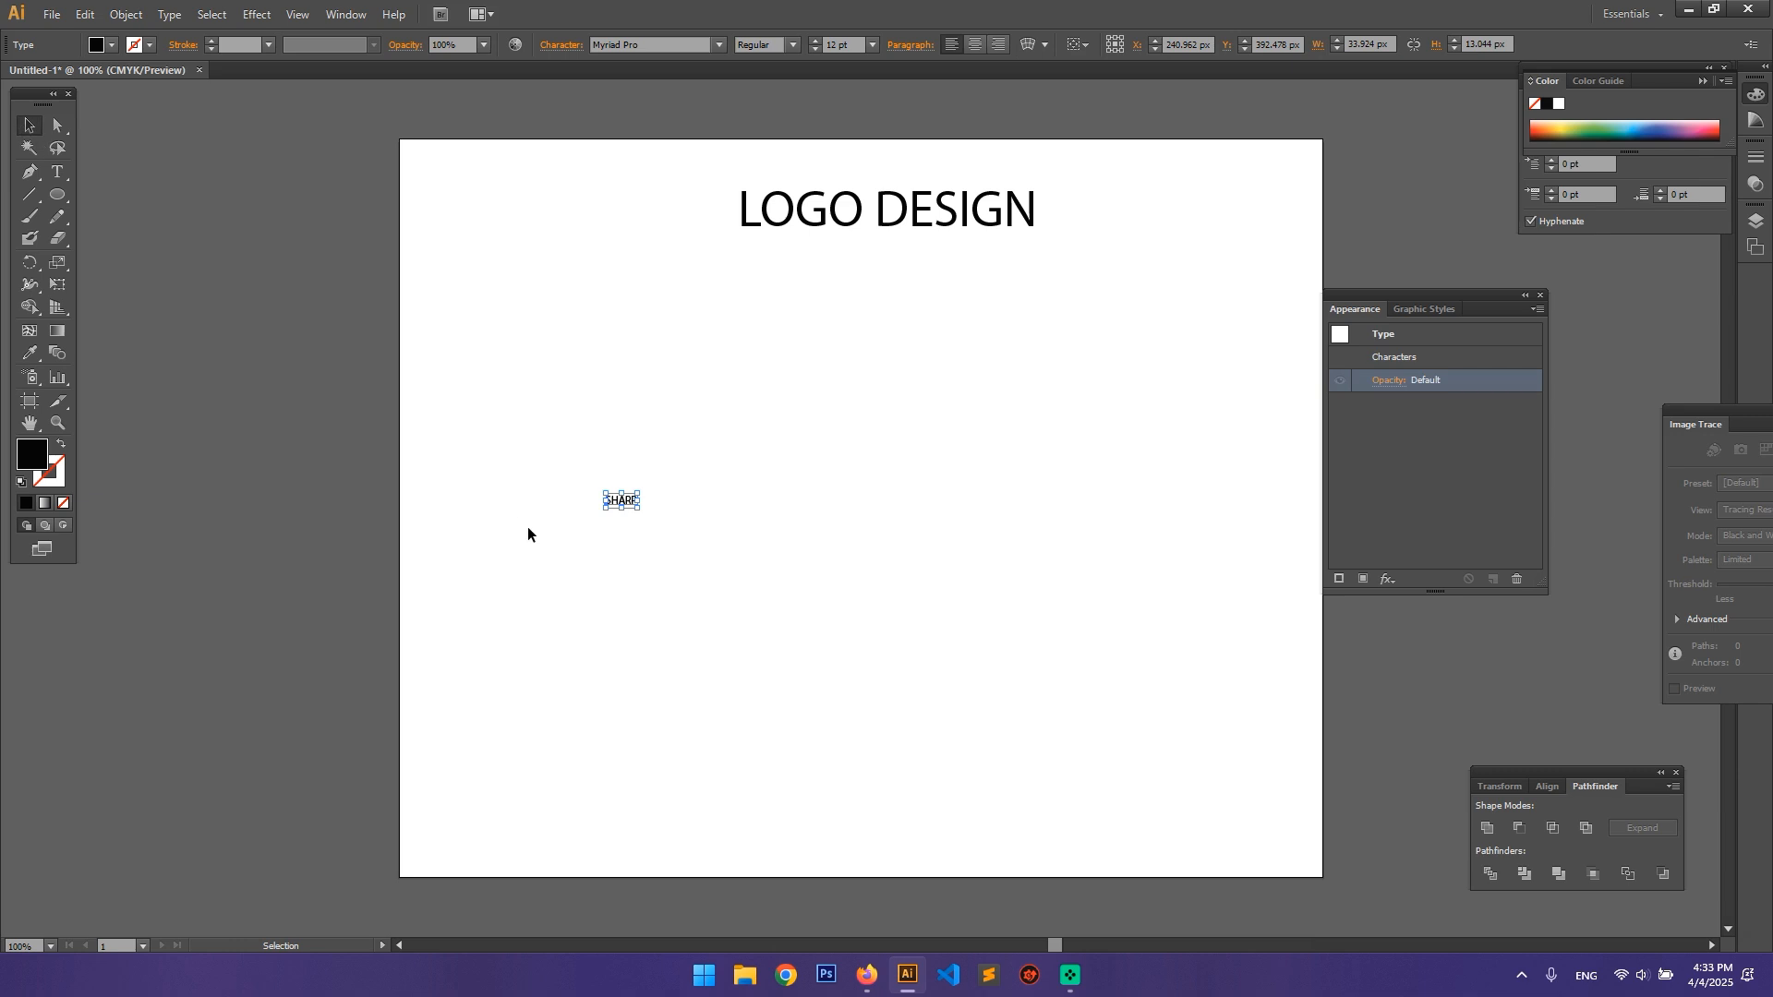
left_click_drag(638, 507, 852, 449)
left_click(897, 546)
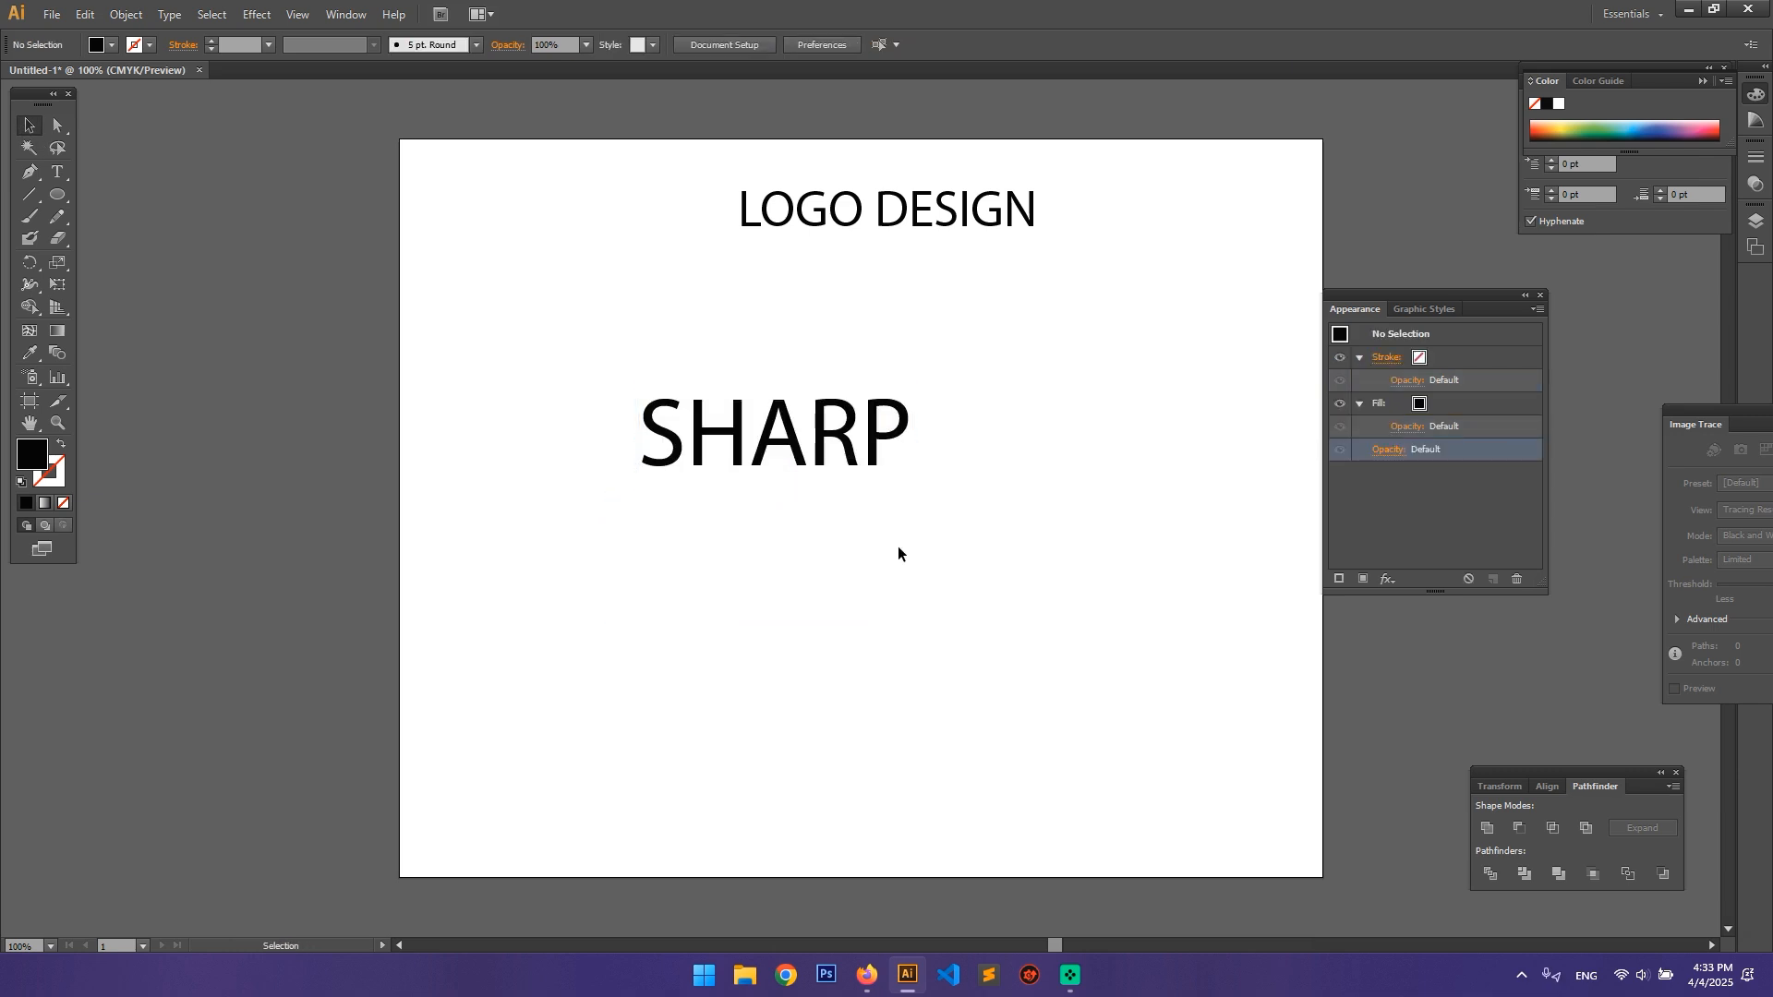
Step: Set the SHARP text in the Nexa Bold font and enlarge it to about 155 pt
left_click(789, 430)
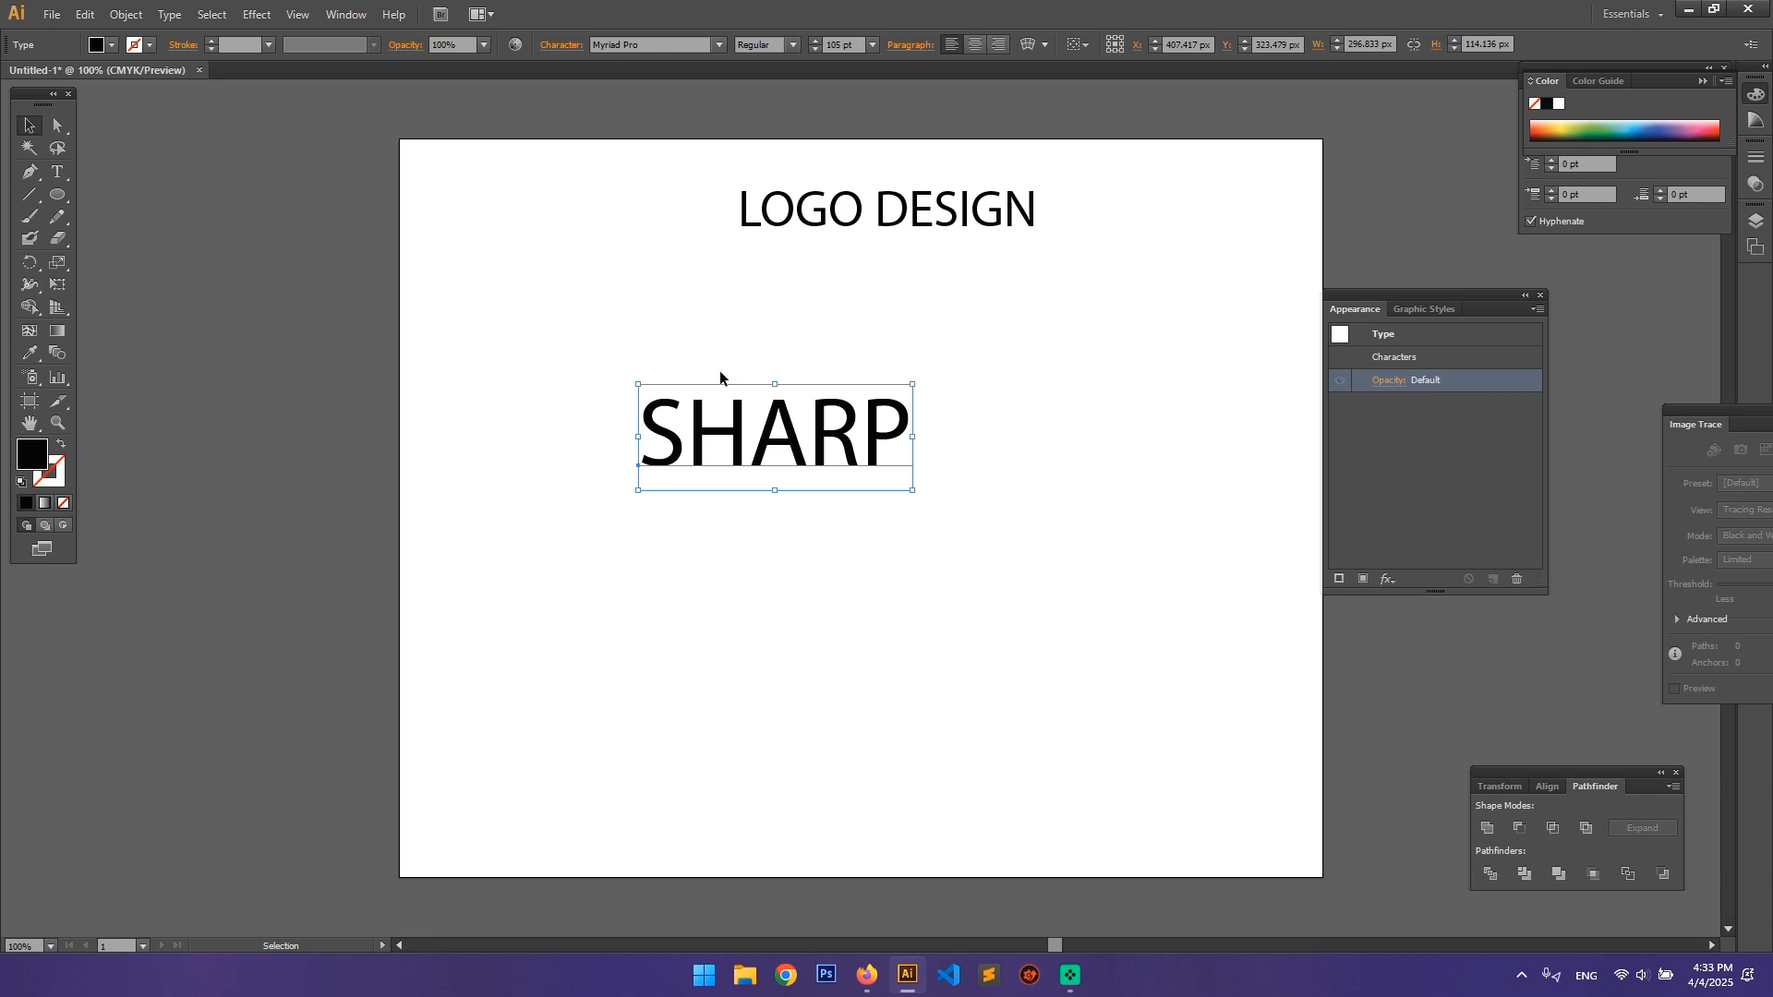
left_click(718, 44)
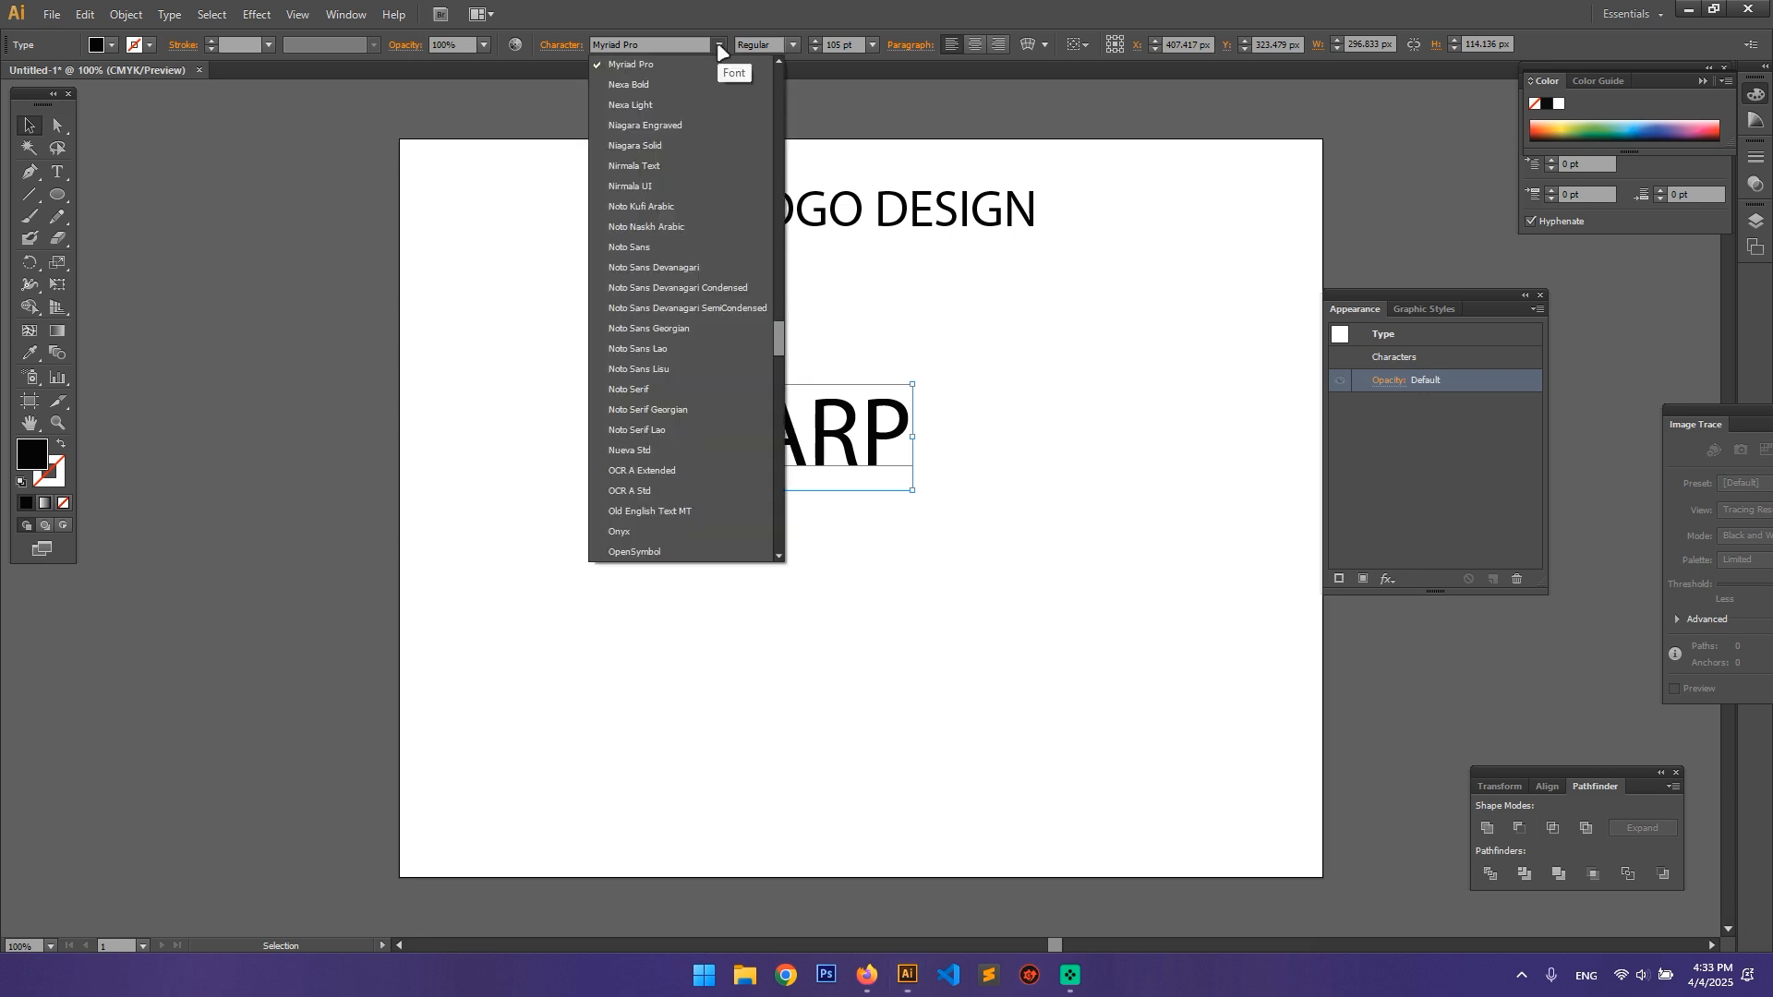
left_click(643, 84)
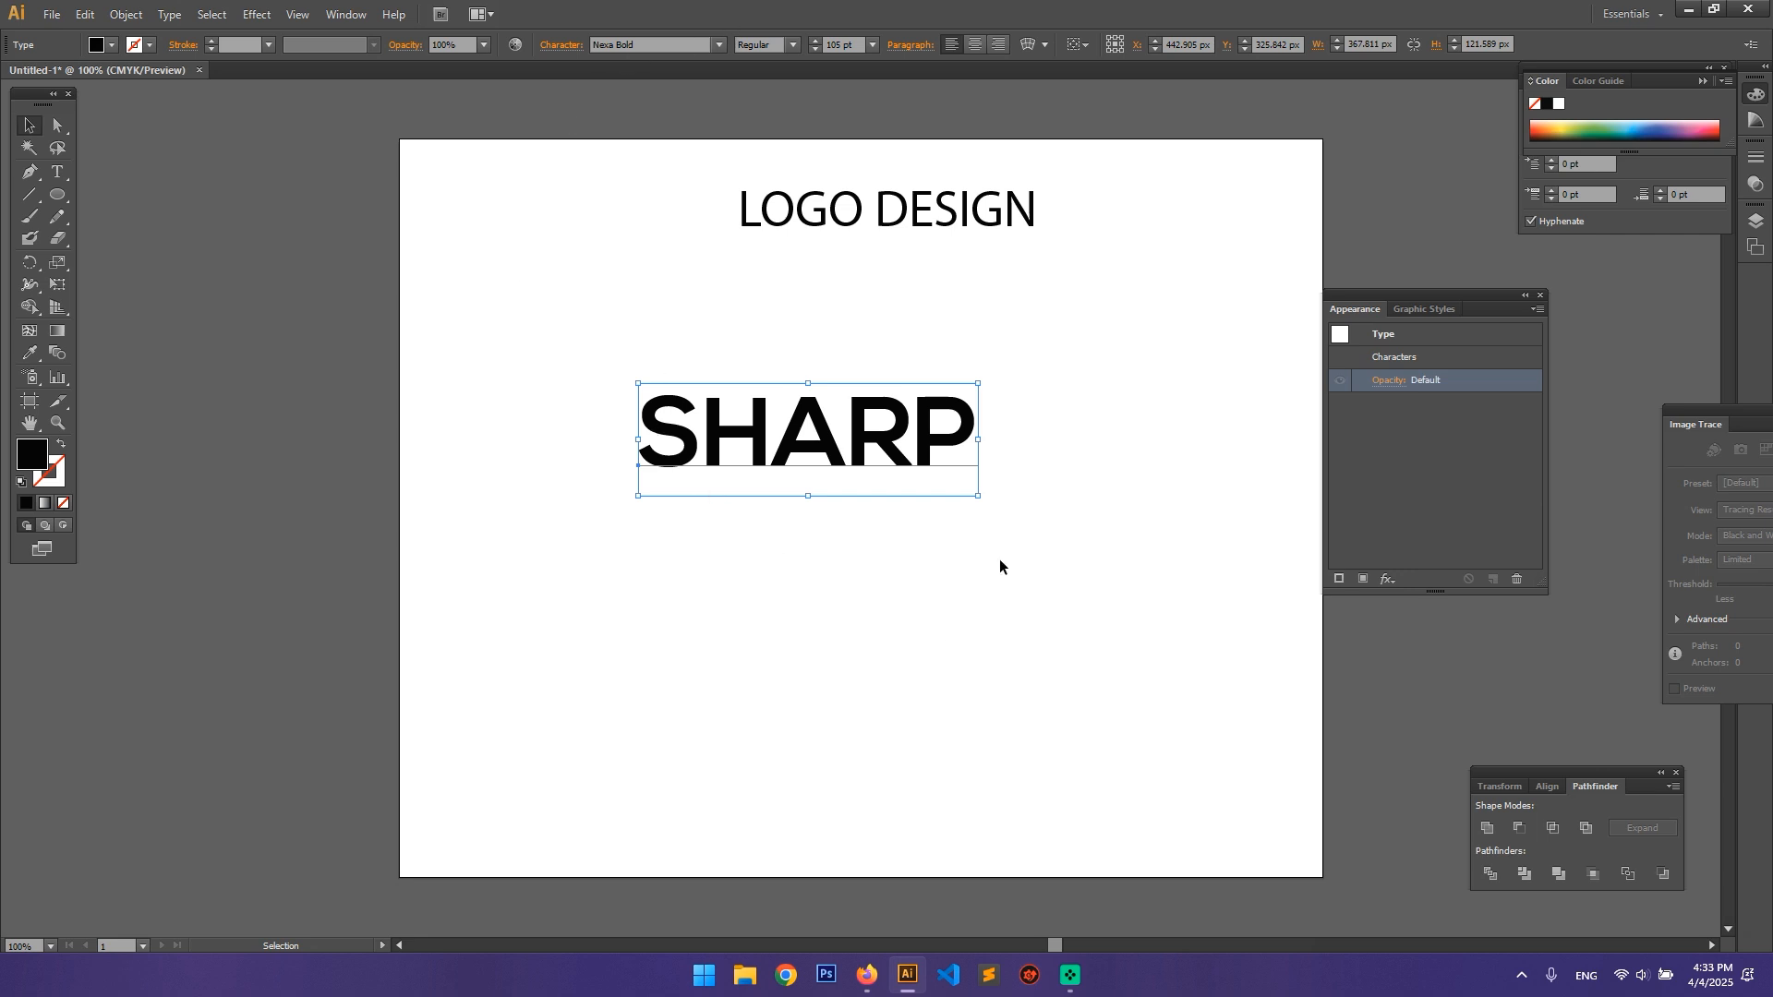
left_click_drag(977, 496, 1144, 604)
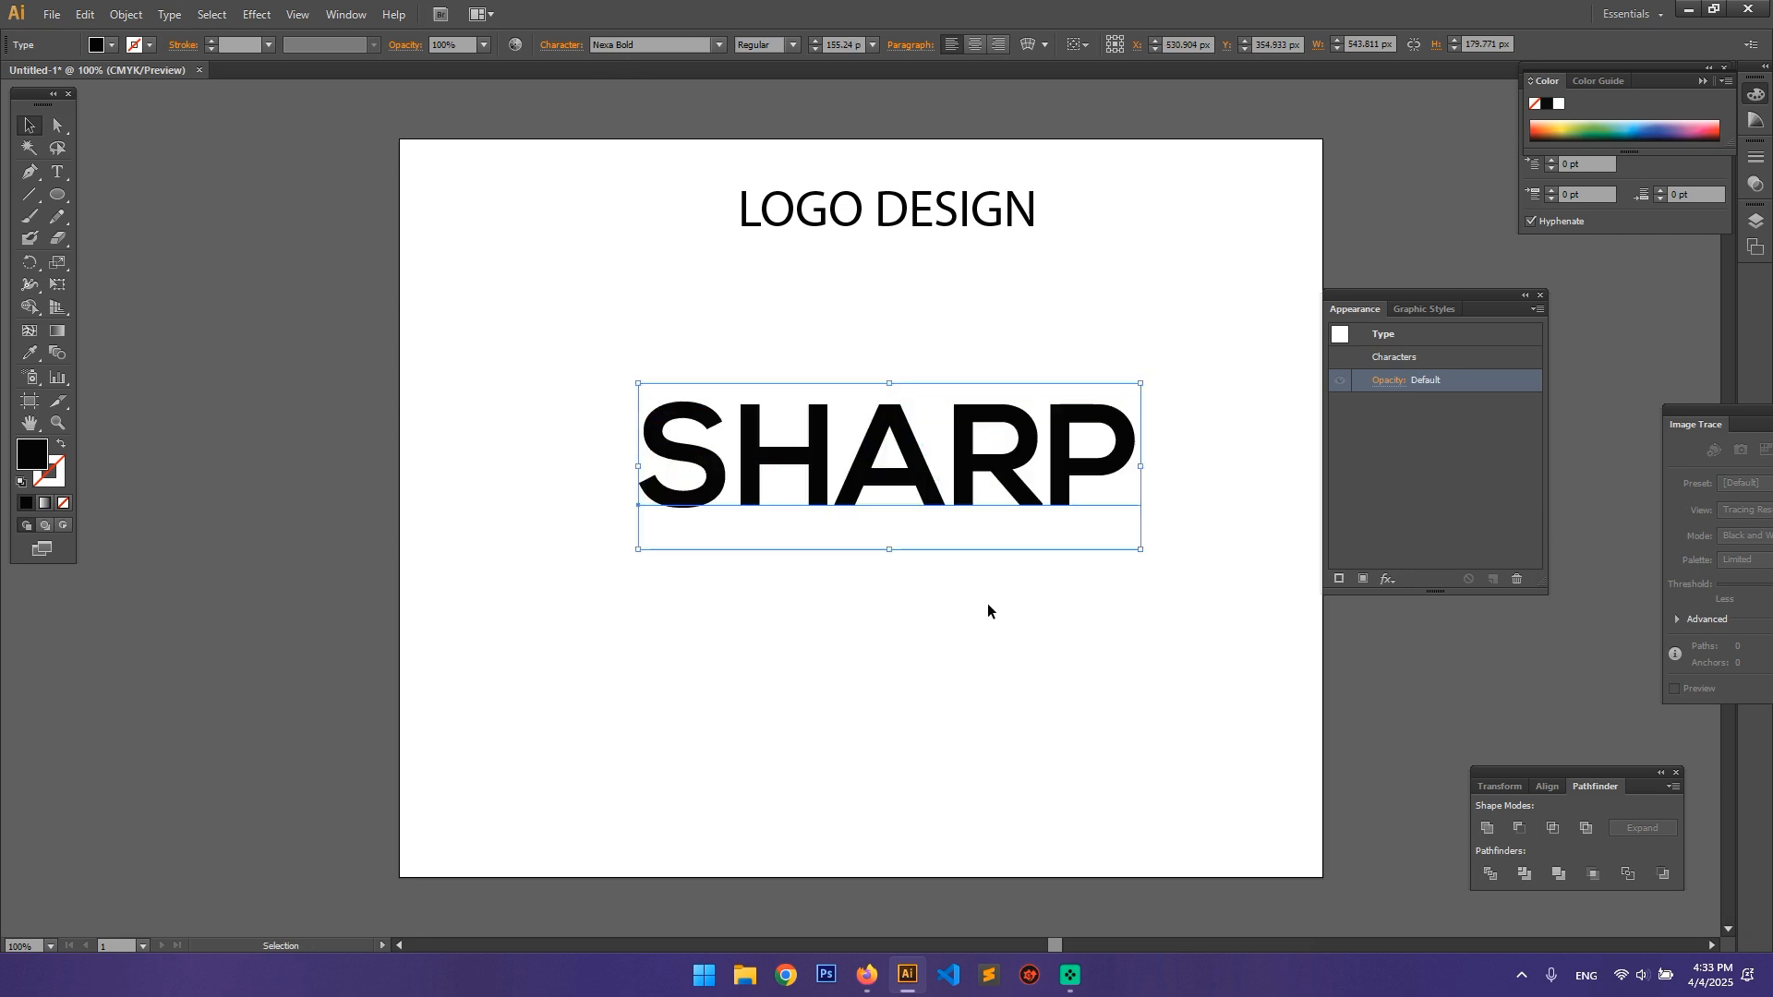
left_click(750, 568)
Step: Remove the LOGO DESIGN heading and reposition the SHARP text near the centre of the artboard
left_click_drag(877, 217, 458, 222)
key("Delete")
left_click_drag(953, 472, 949, 534)
left_click(888, 646)
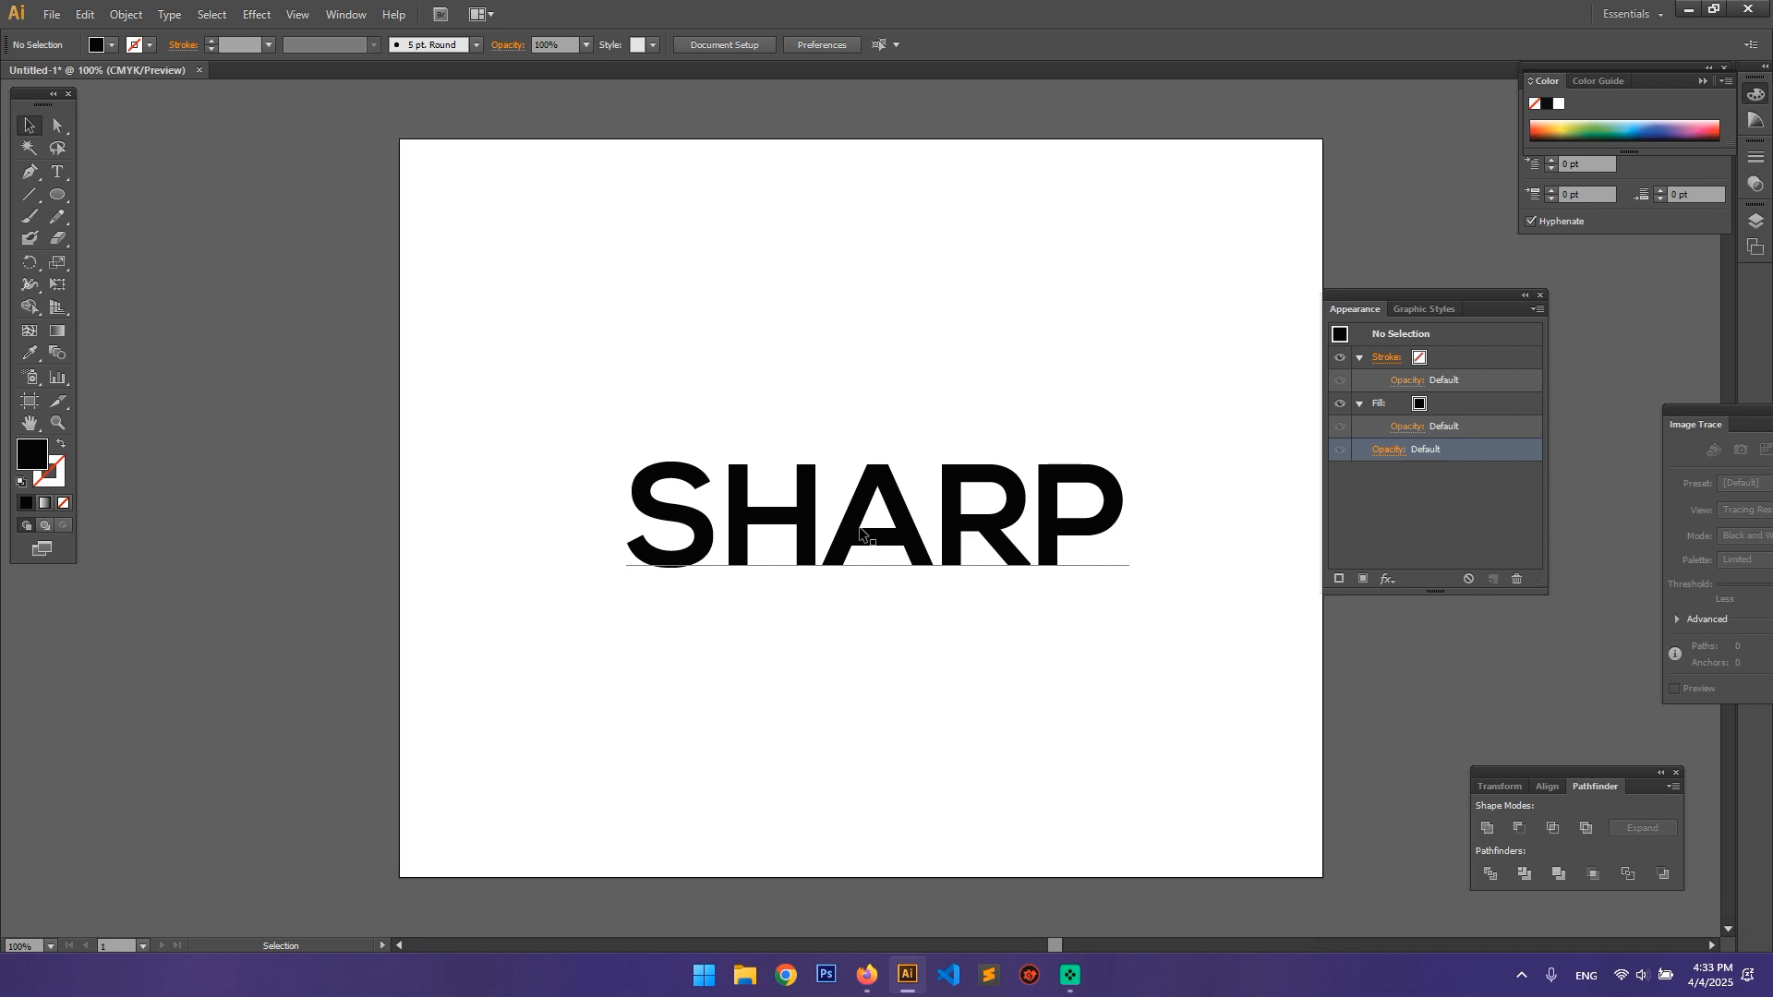
left_click_drag(860, 532, 846, 521)
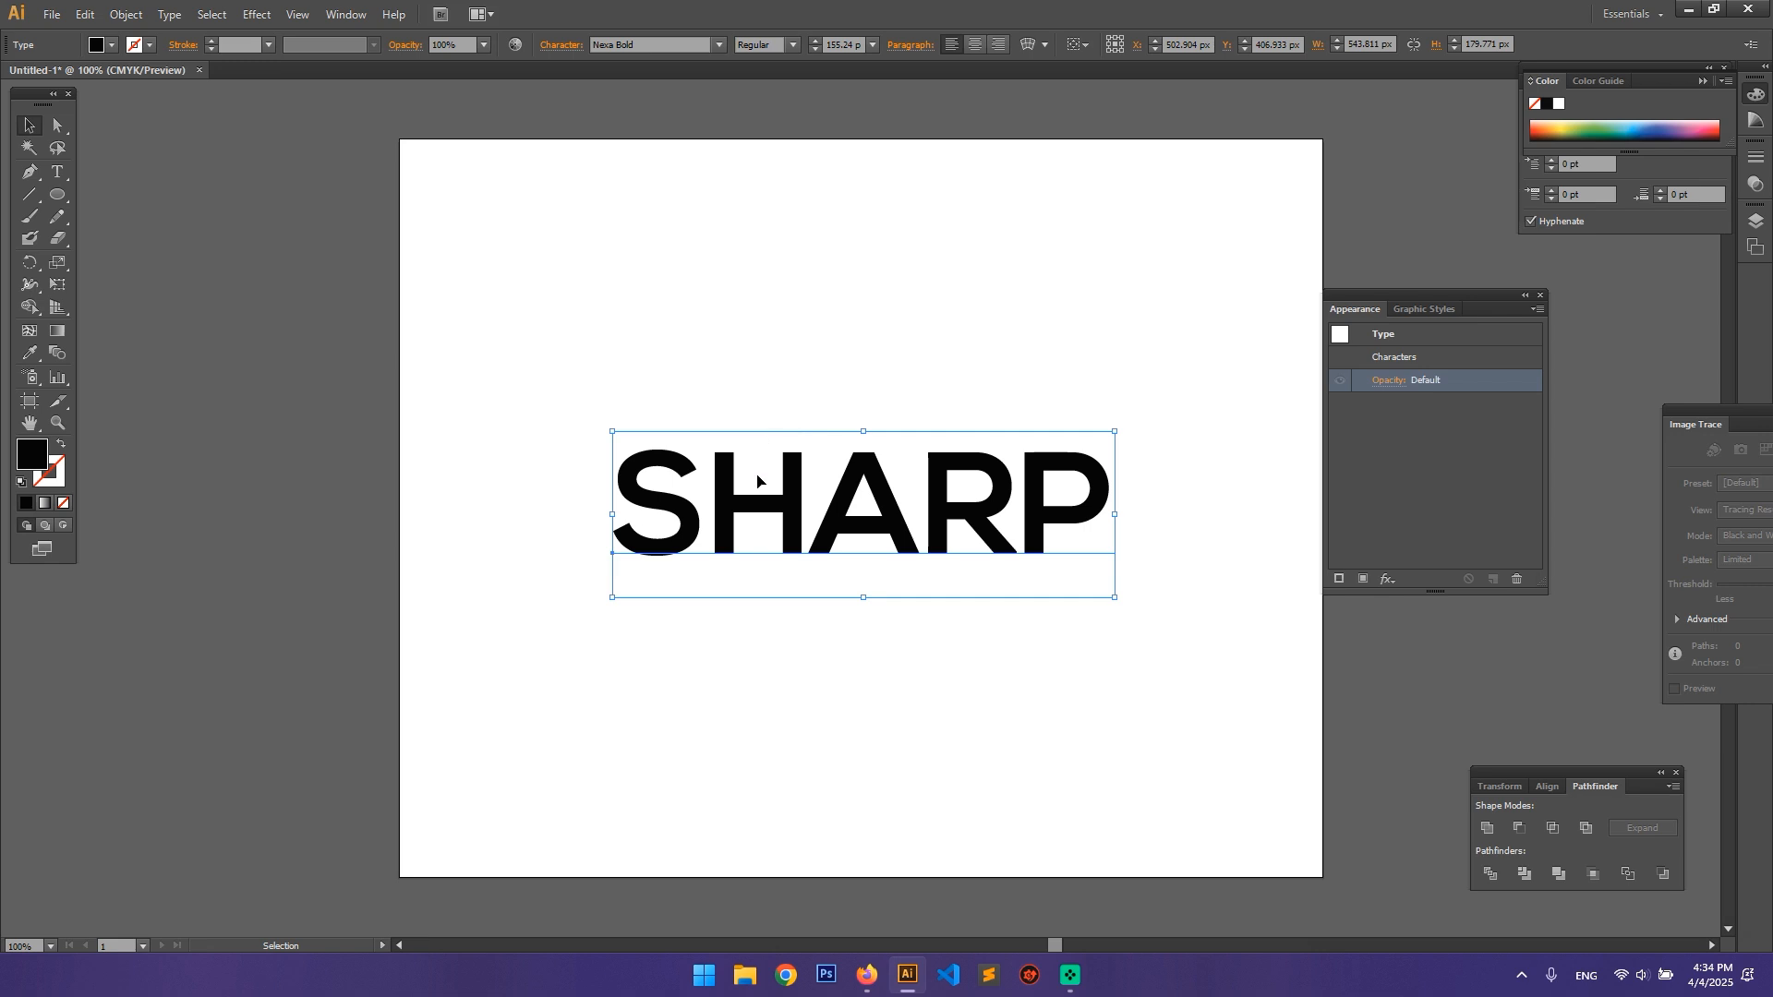
Step: Expand the SHARP text into editable shapes with Object and Fill included
left_click(127, 15)
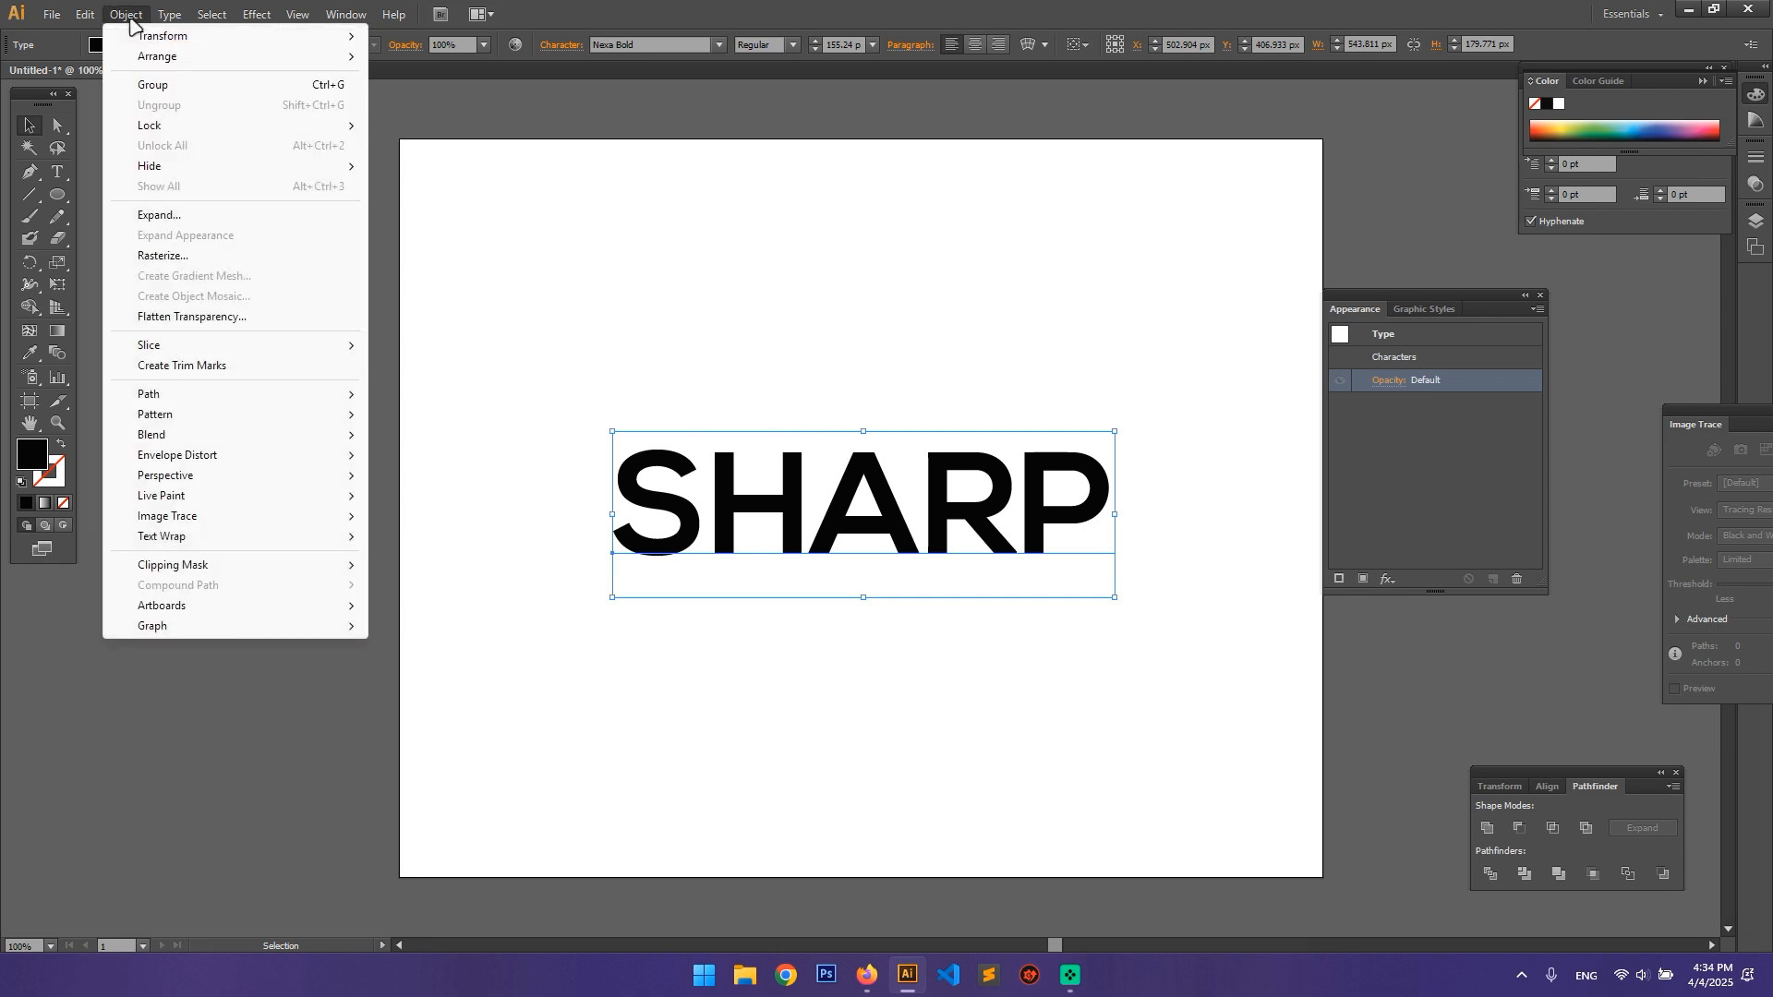
left_click(215, 217)
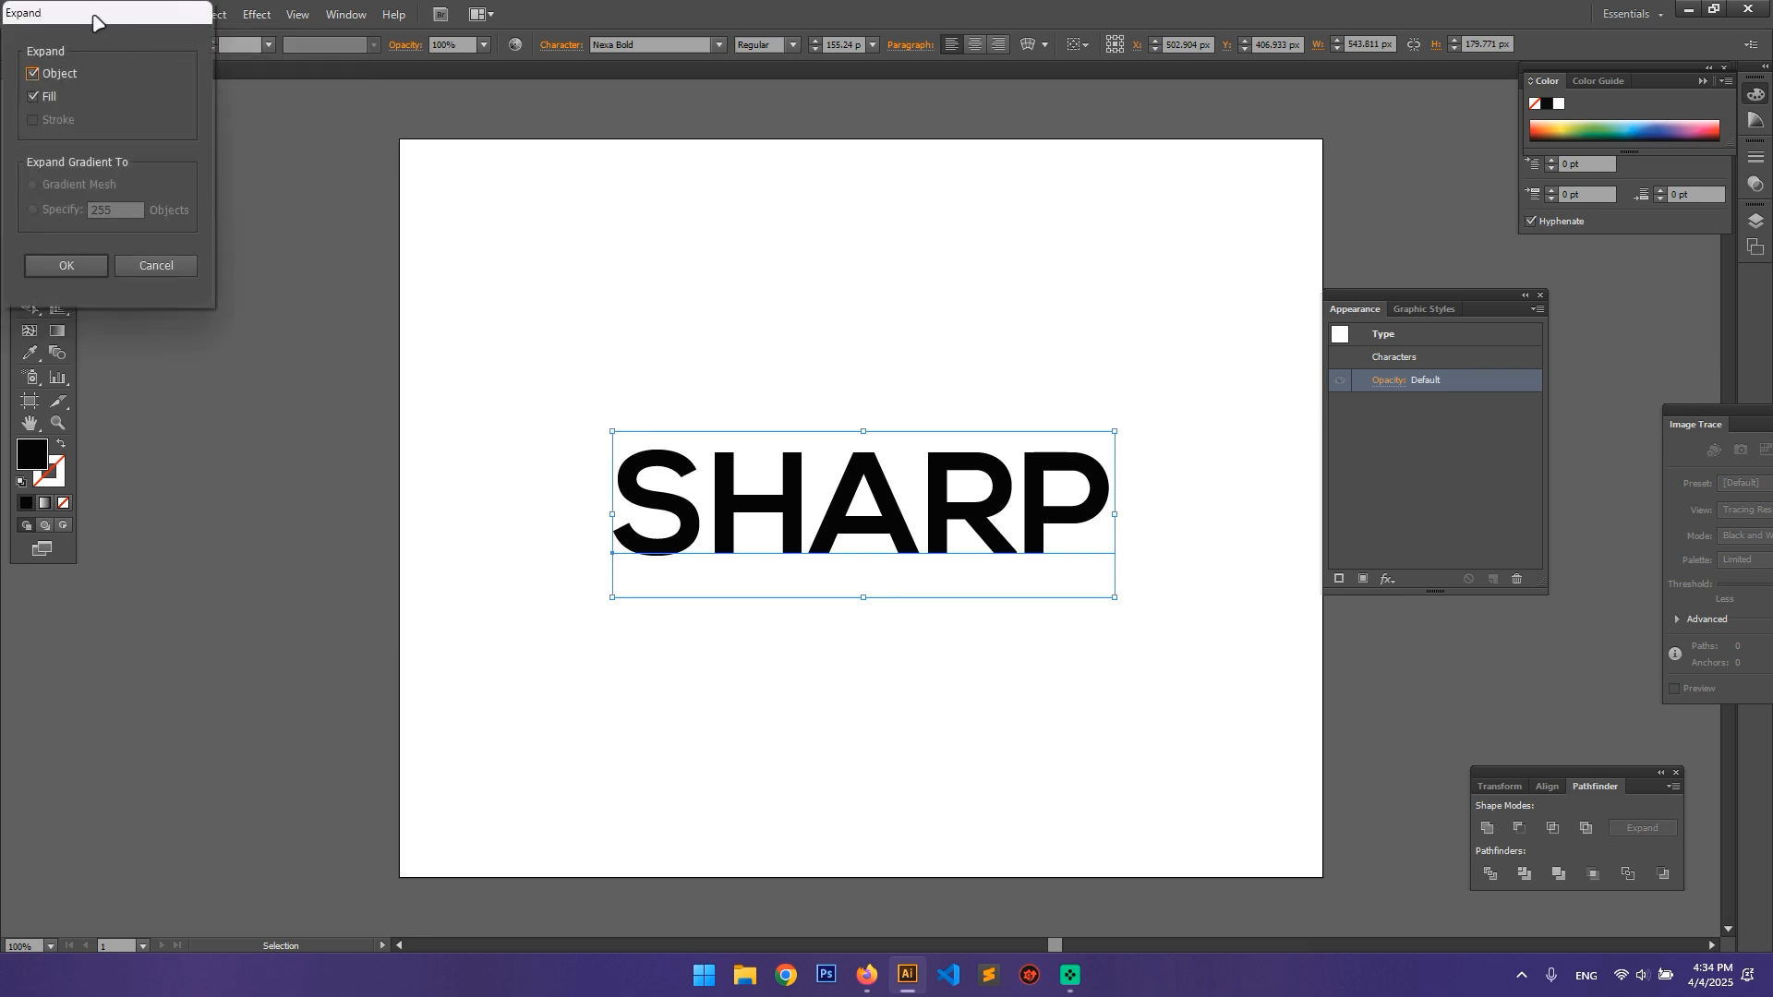
left_click_drag(489, 386, 362, 360)
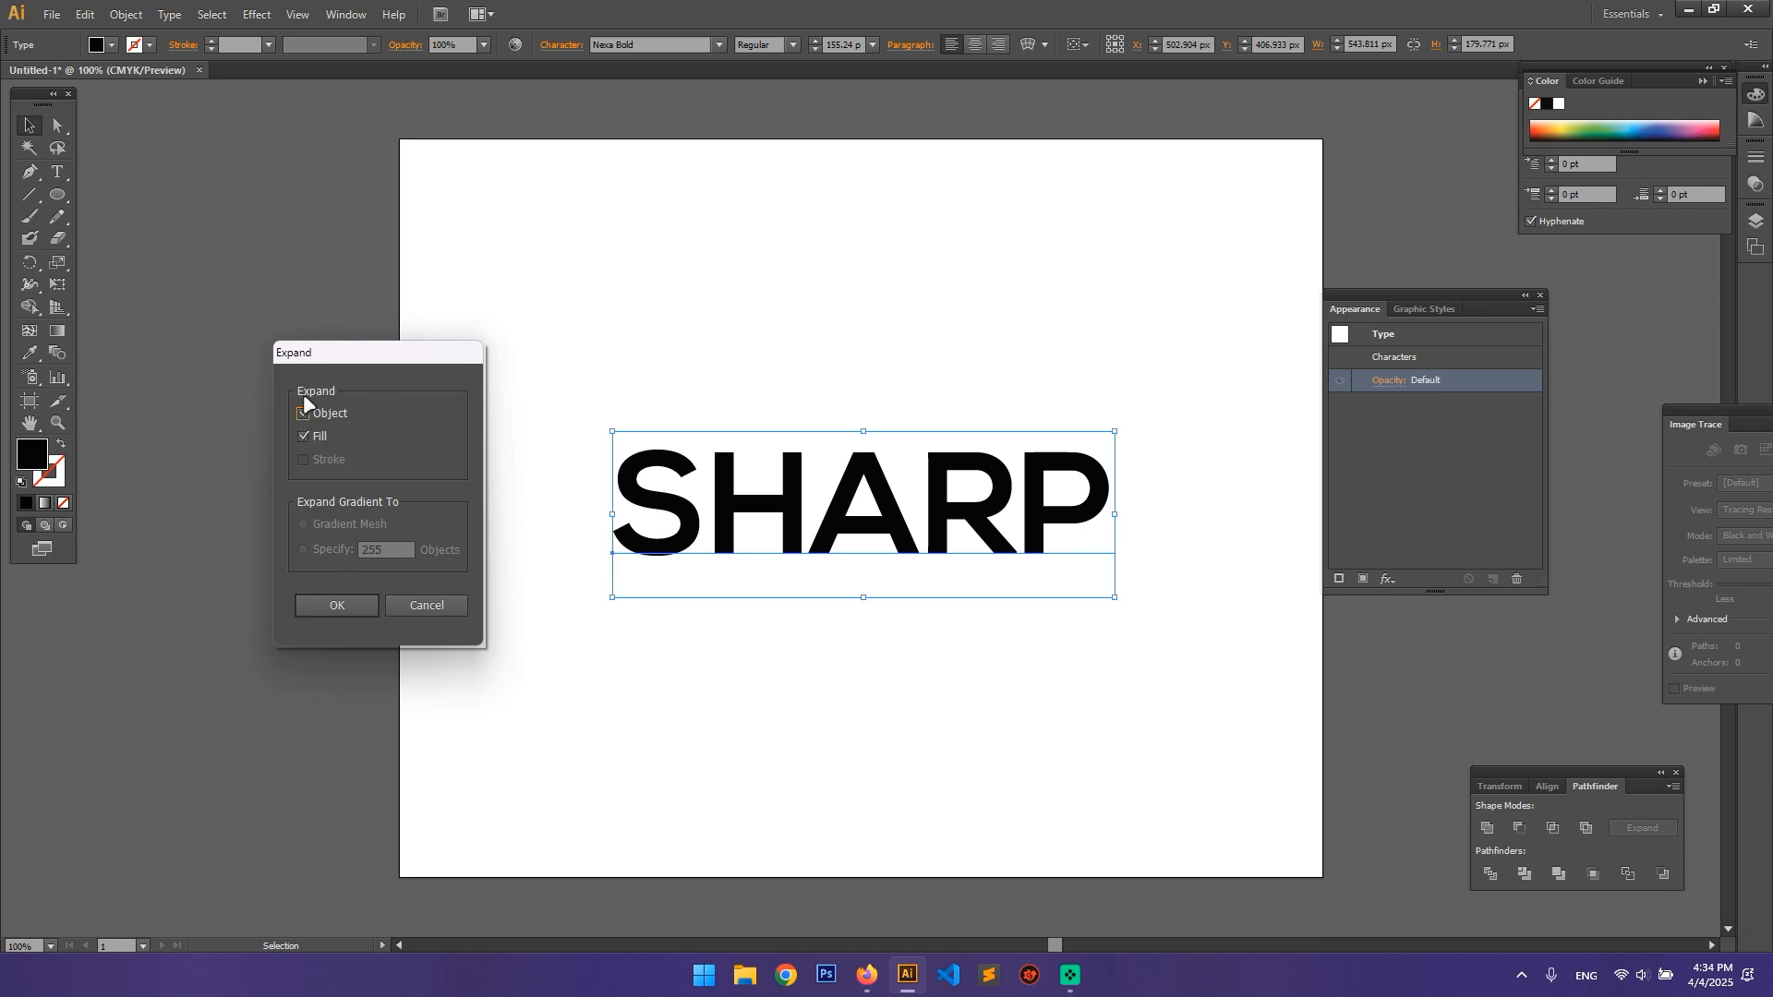
left_click(317, 606)
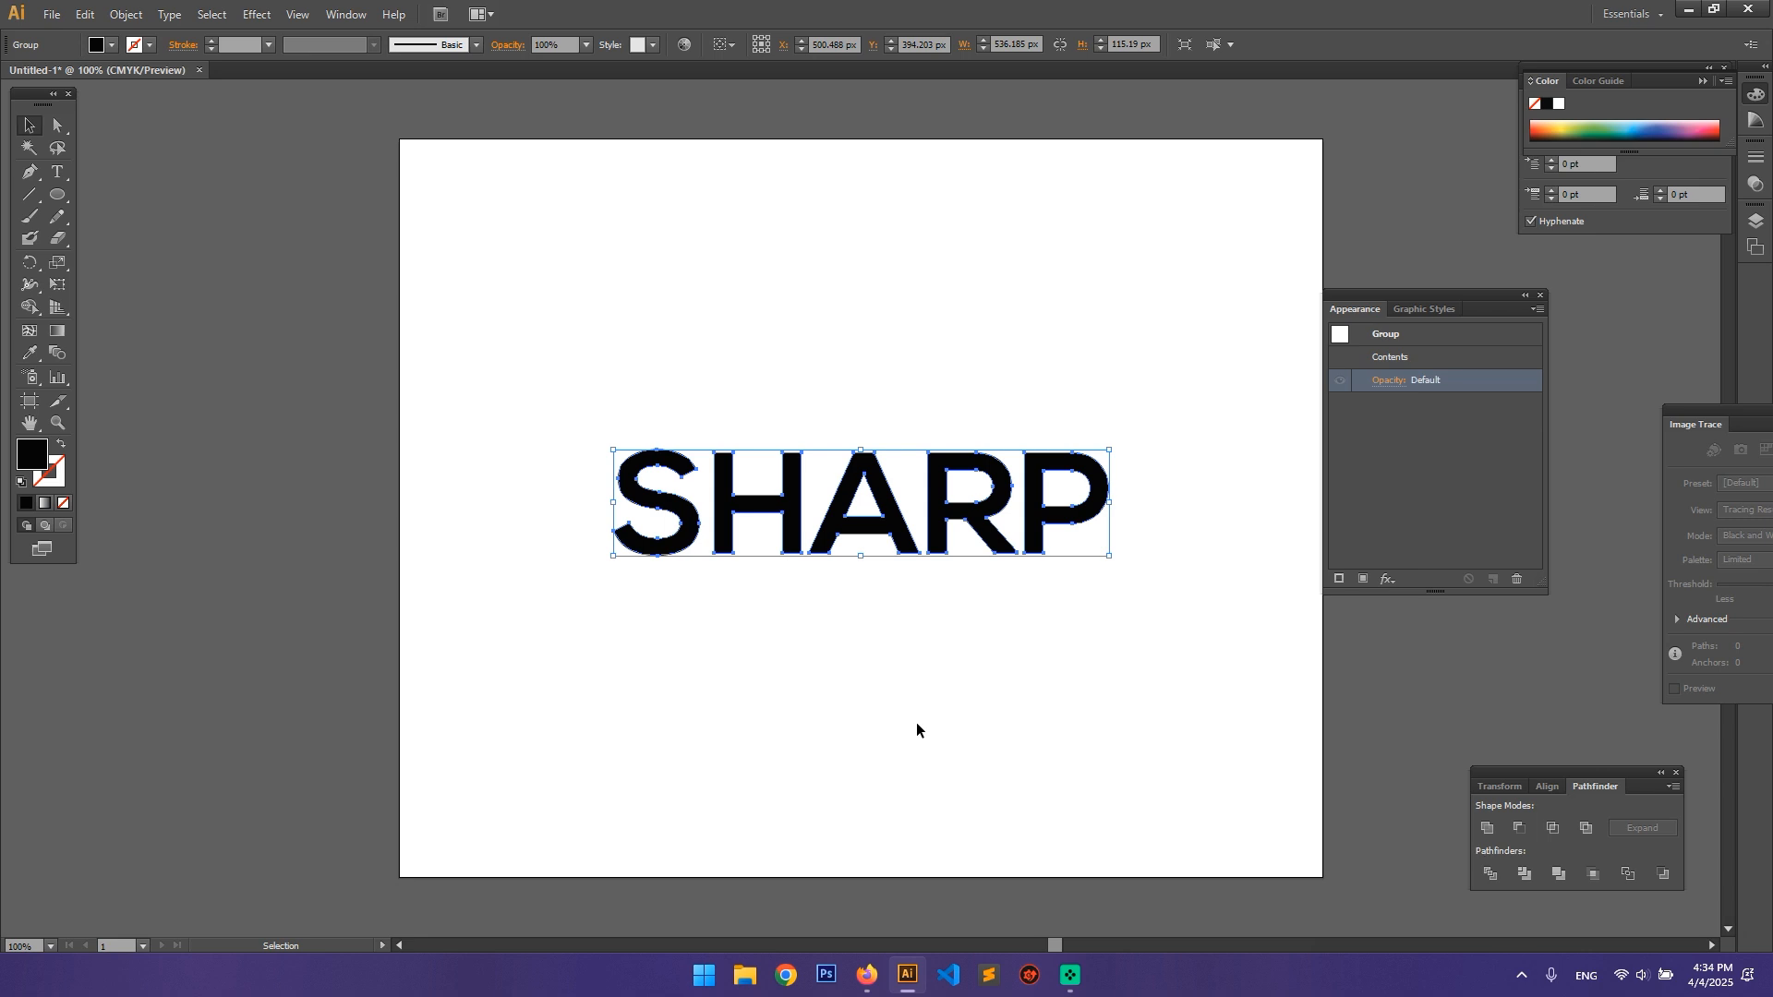
Step: Move the Appearance panel clear of the enlarged SHARP lettering and activate the Direct Selection tool
key("z")
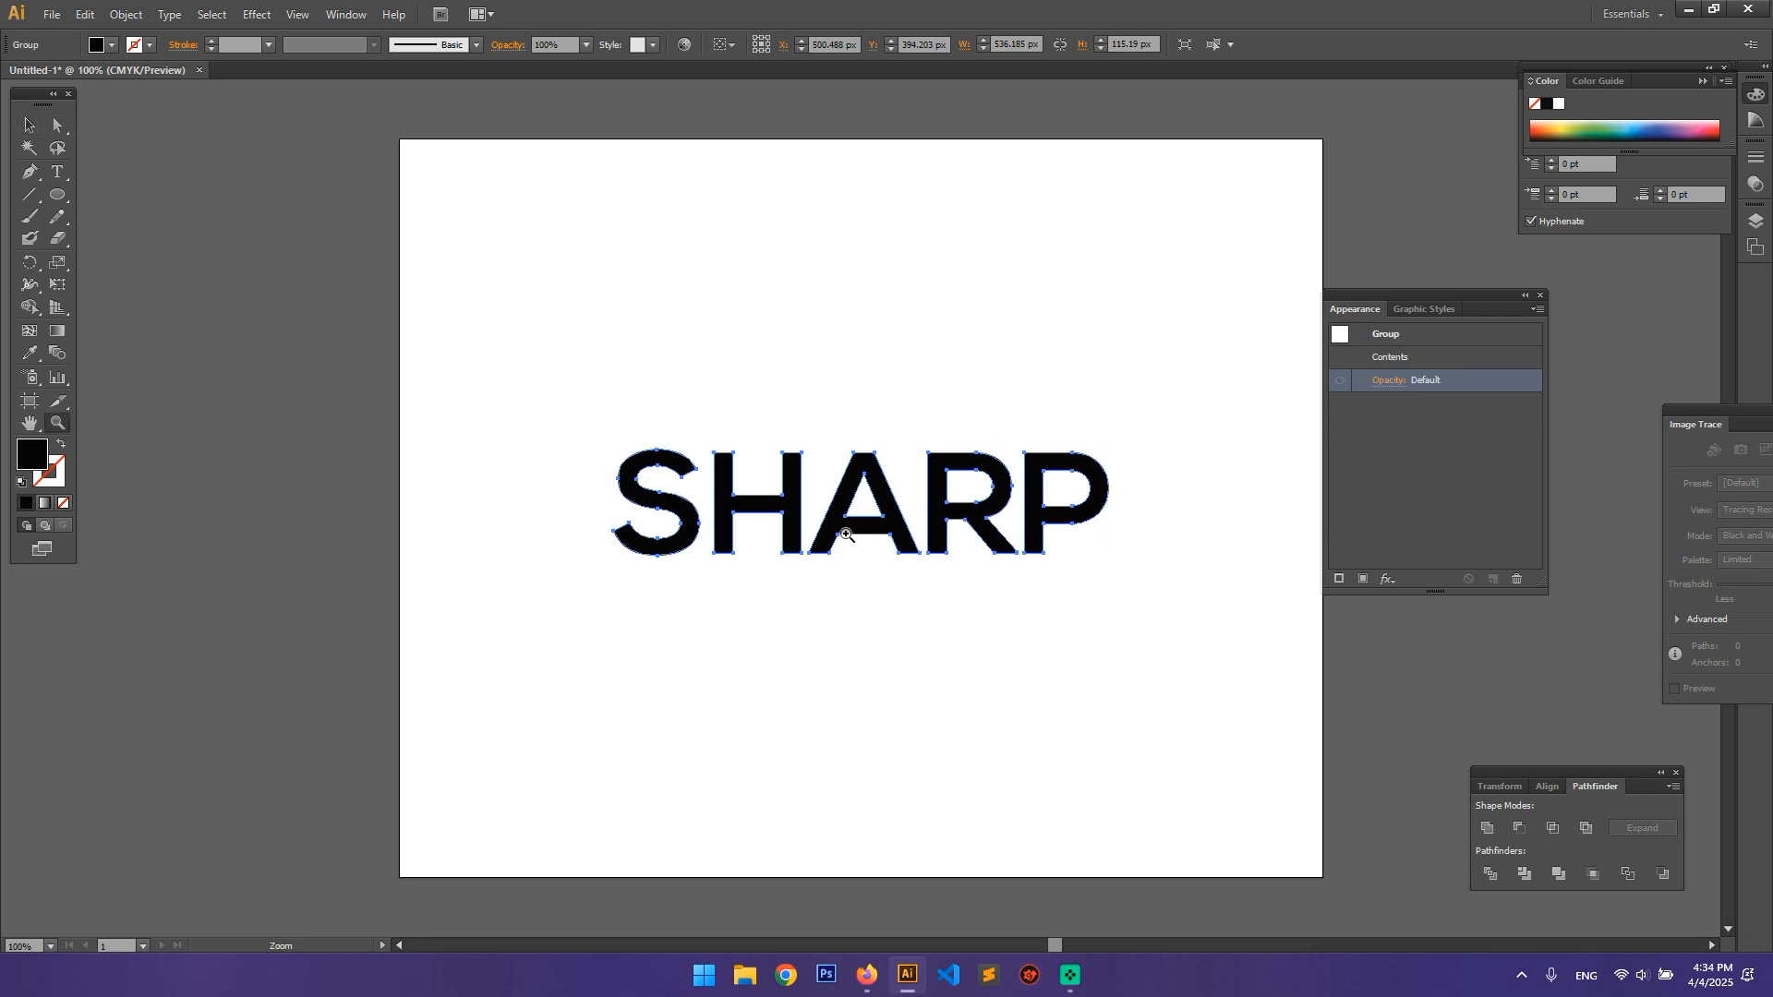
left_click(859, 502)
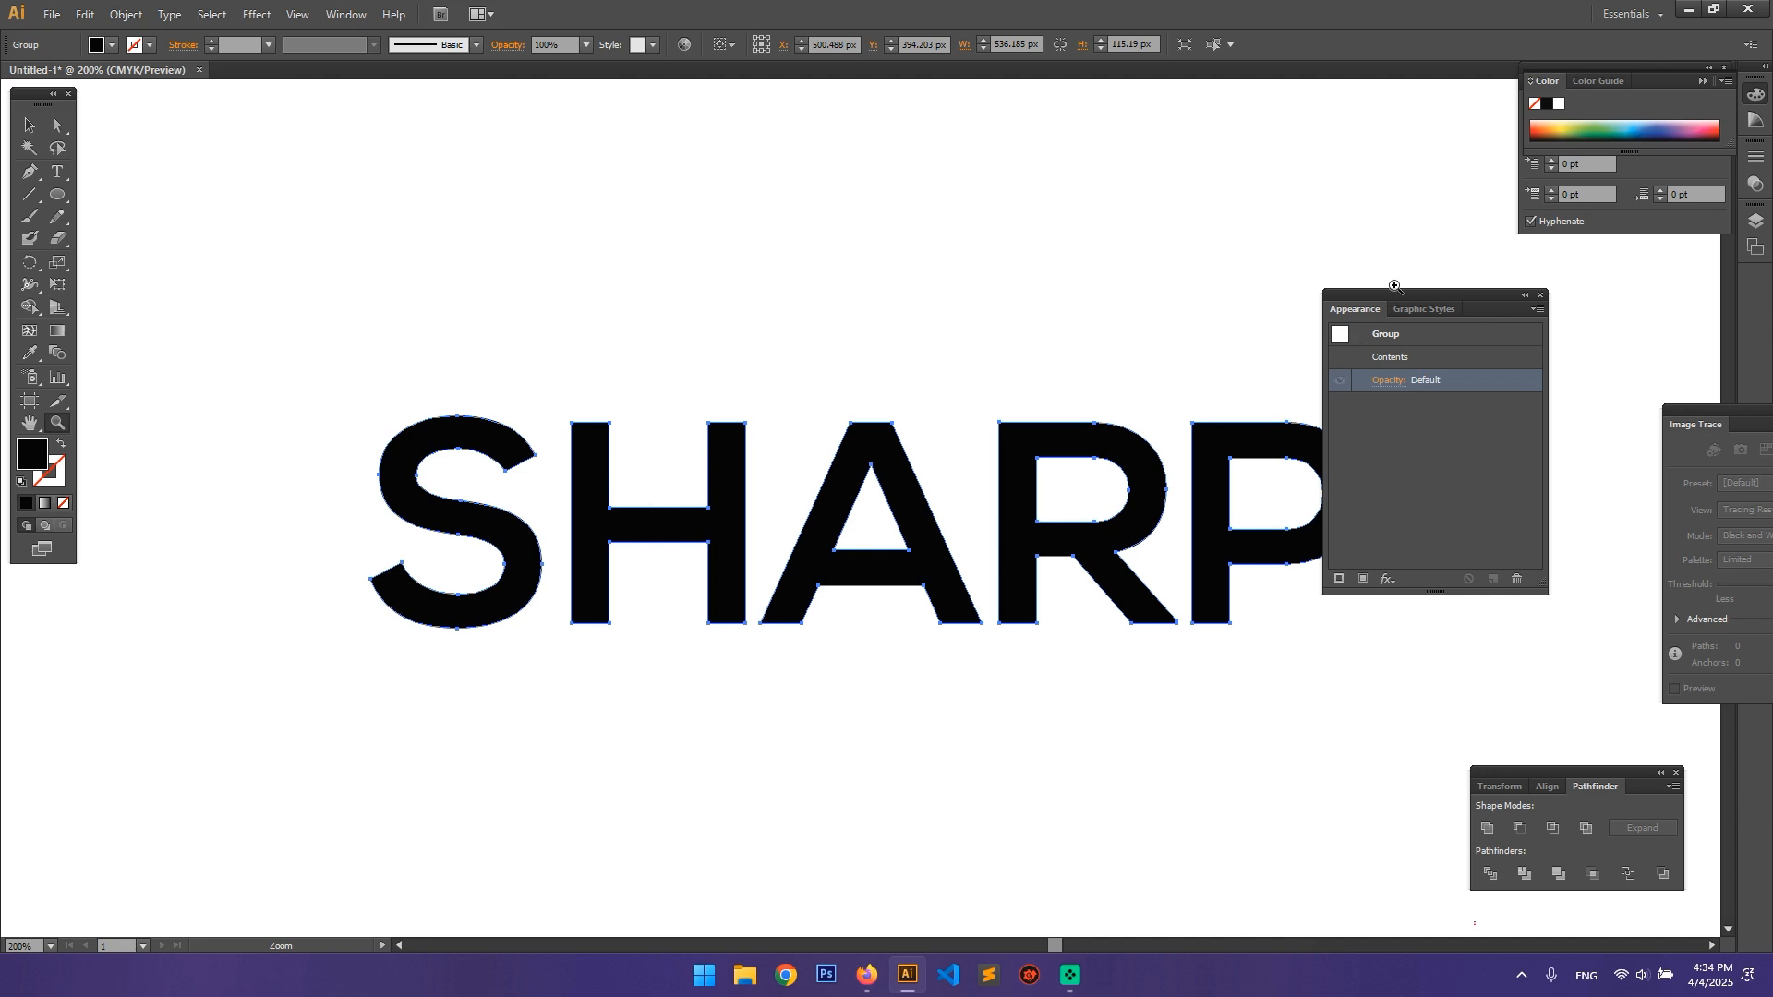
left_click_drag(1395, 292, 1535, 294)
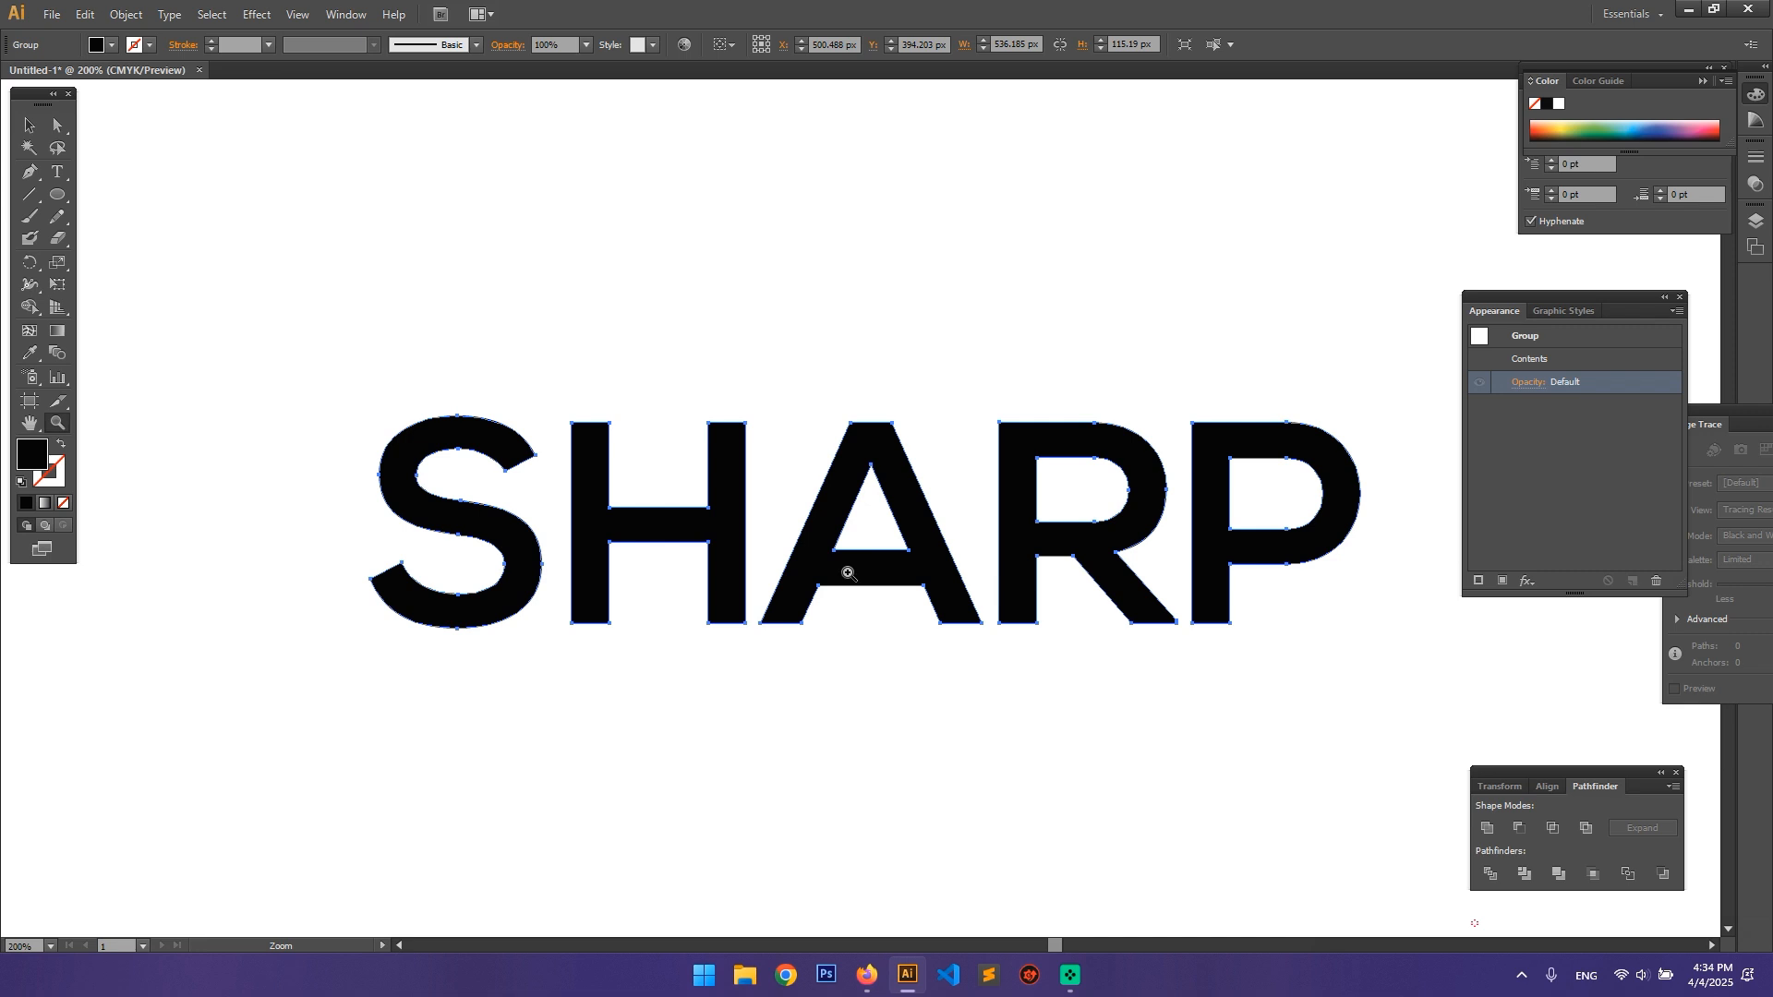
left_click(52, 118)
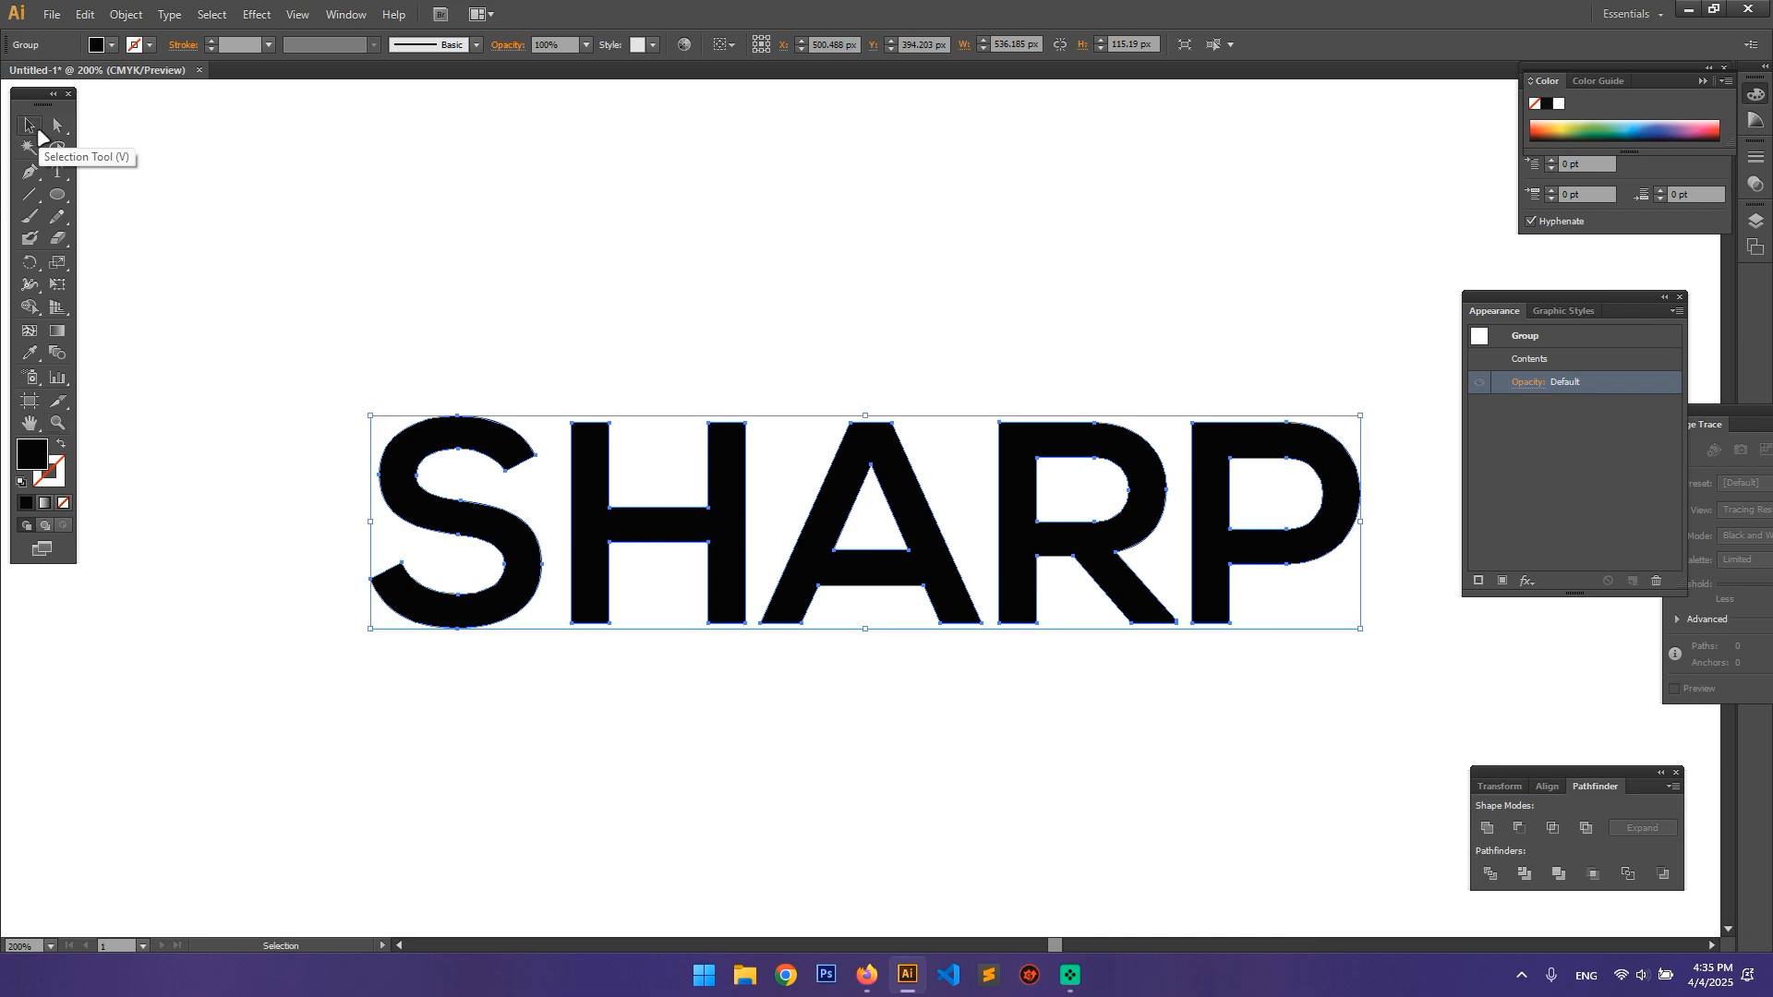
left_click(57, 174)
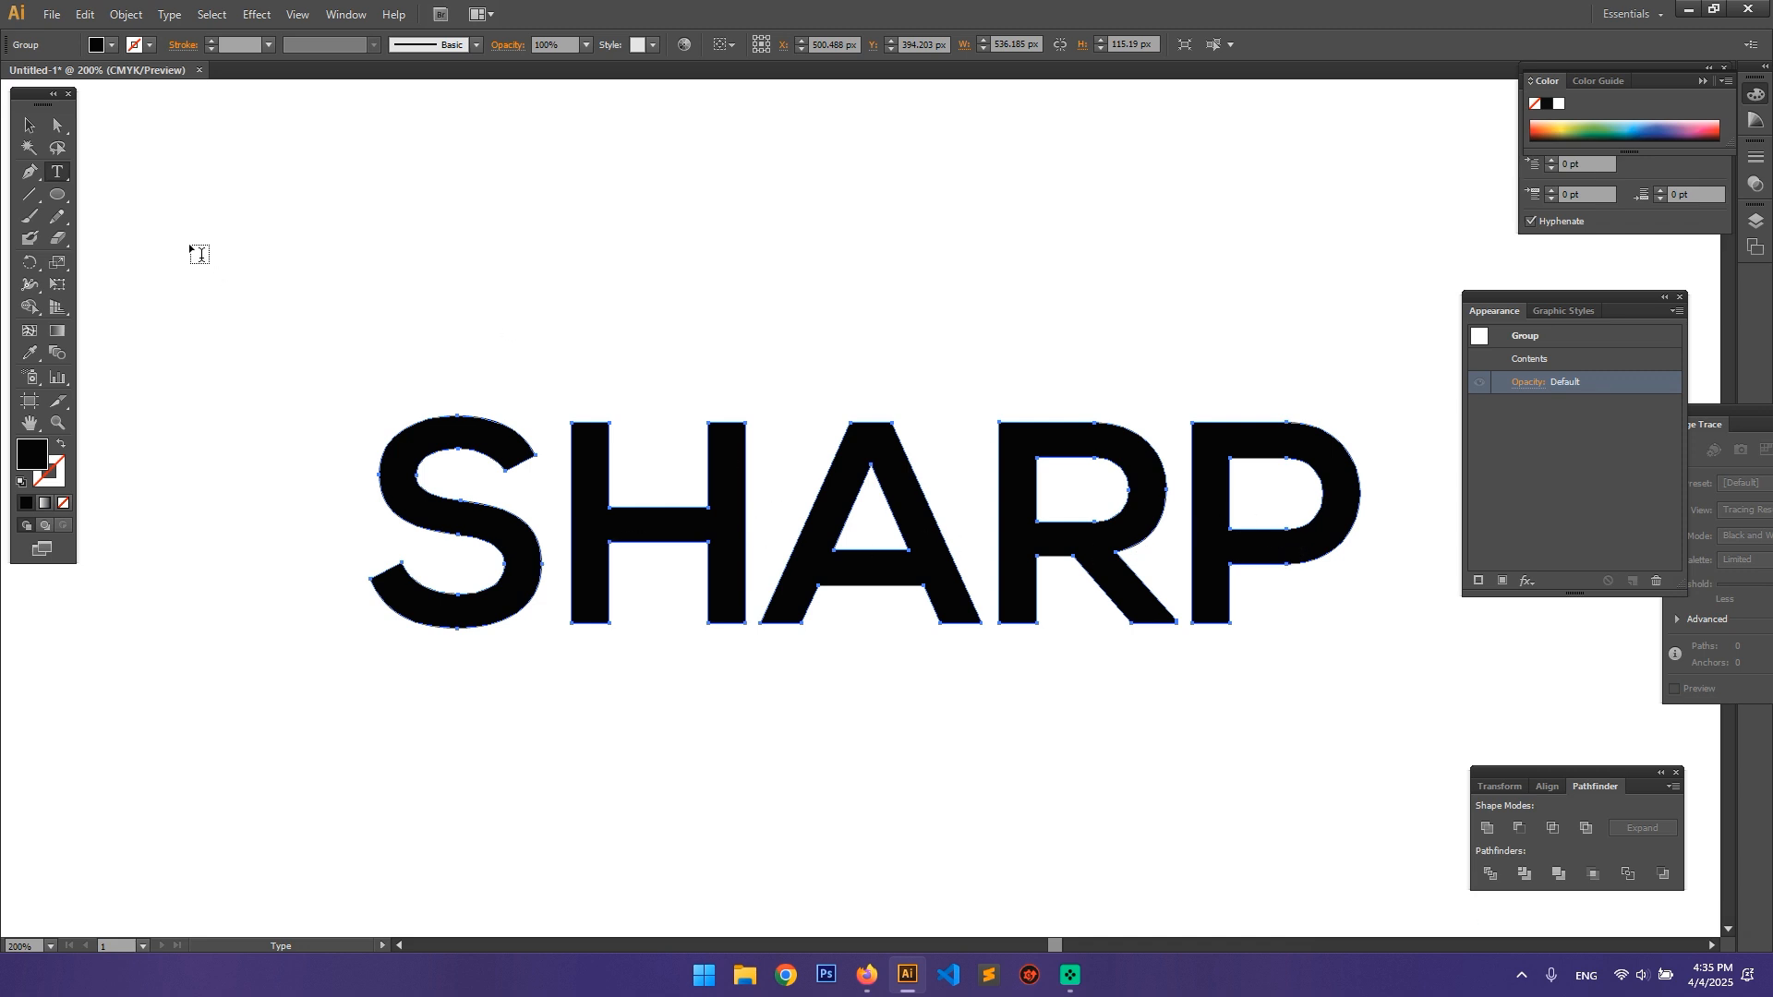
left_click(29, 125)
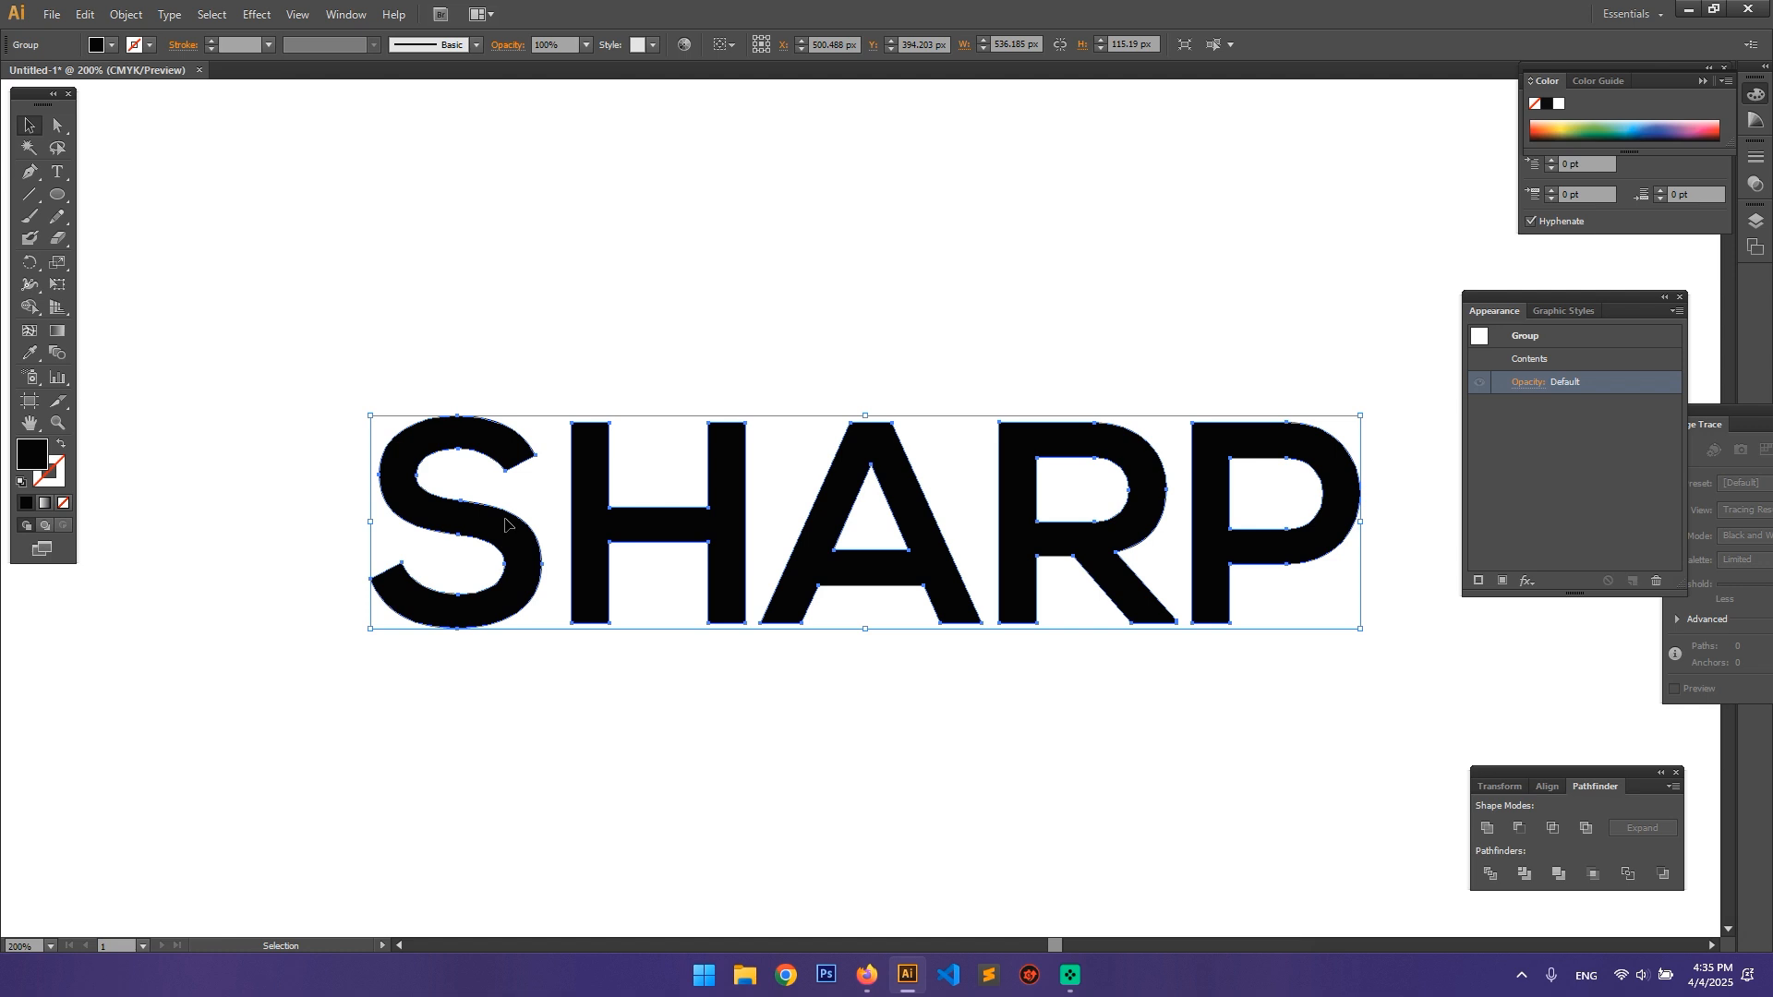
key("a")
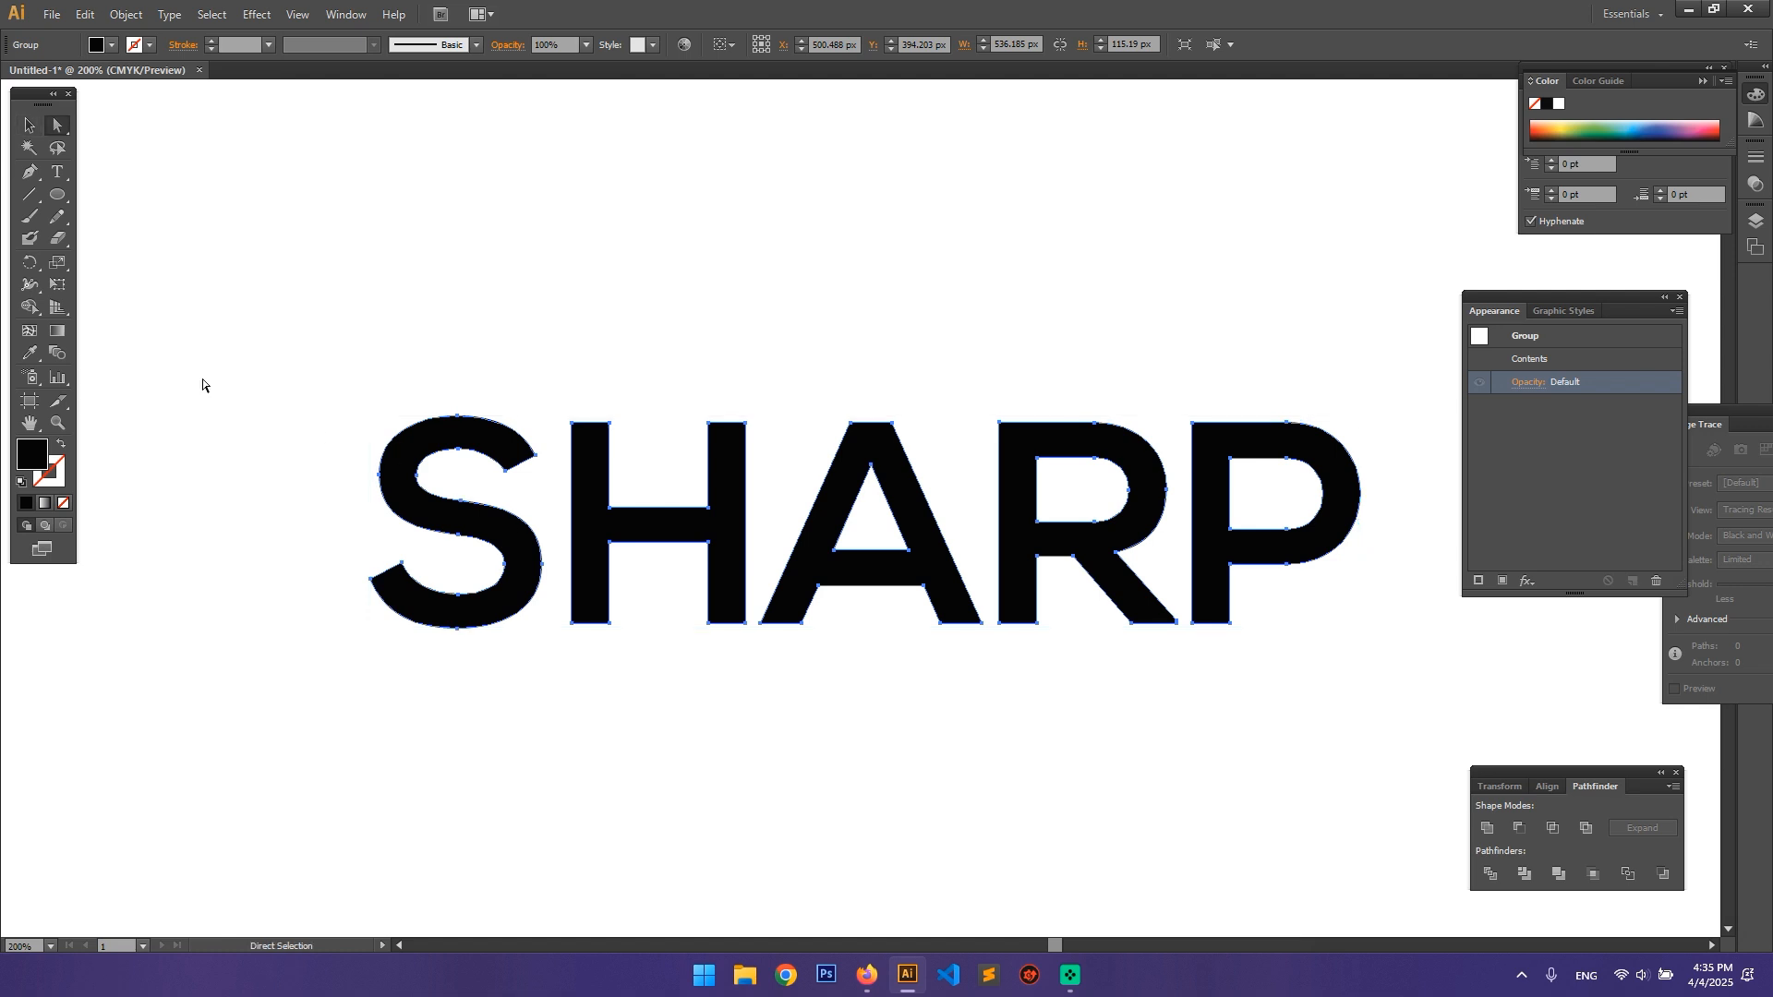
left_click(59, 124)
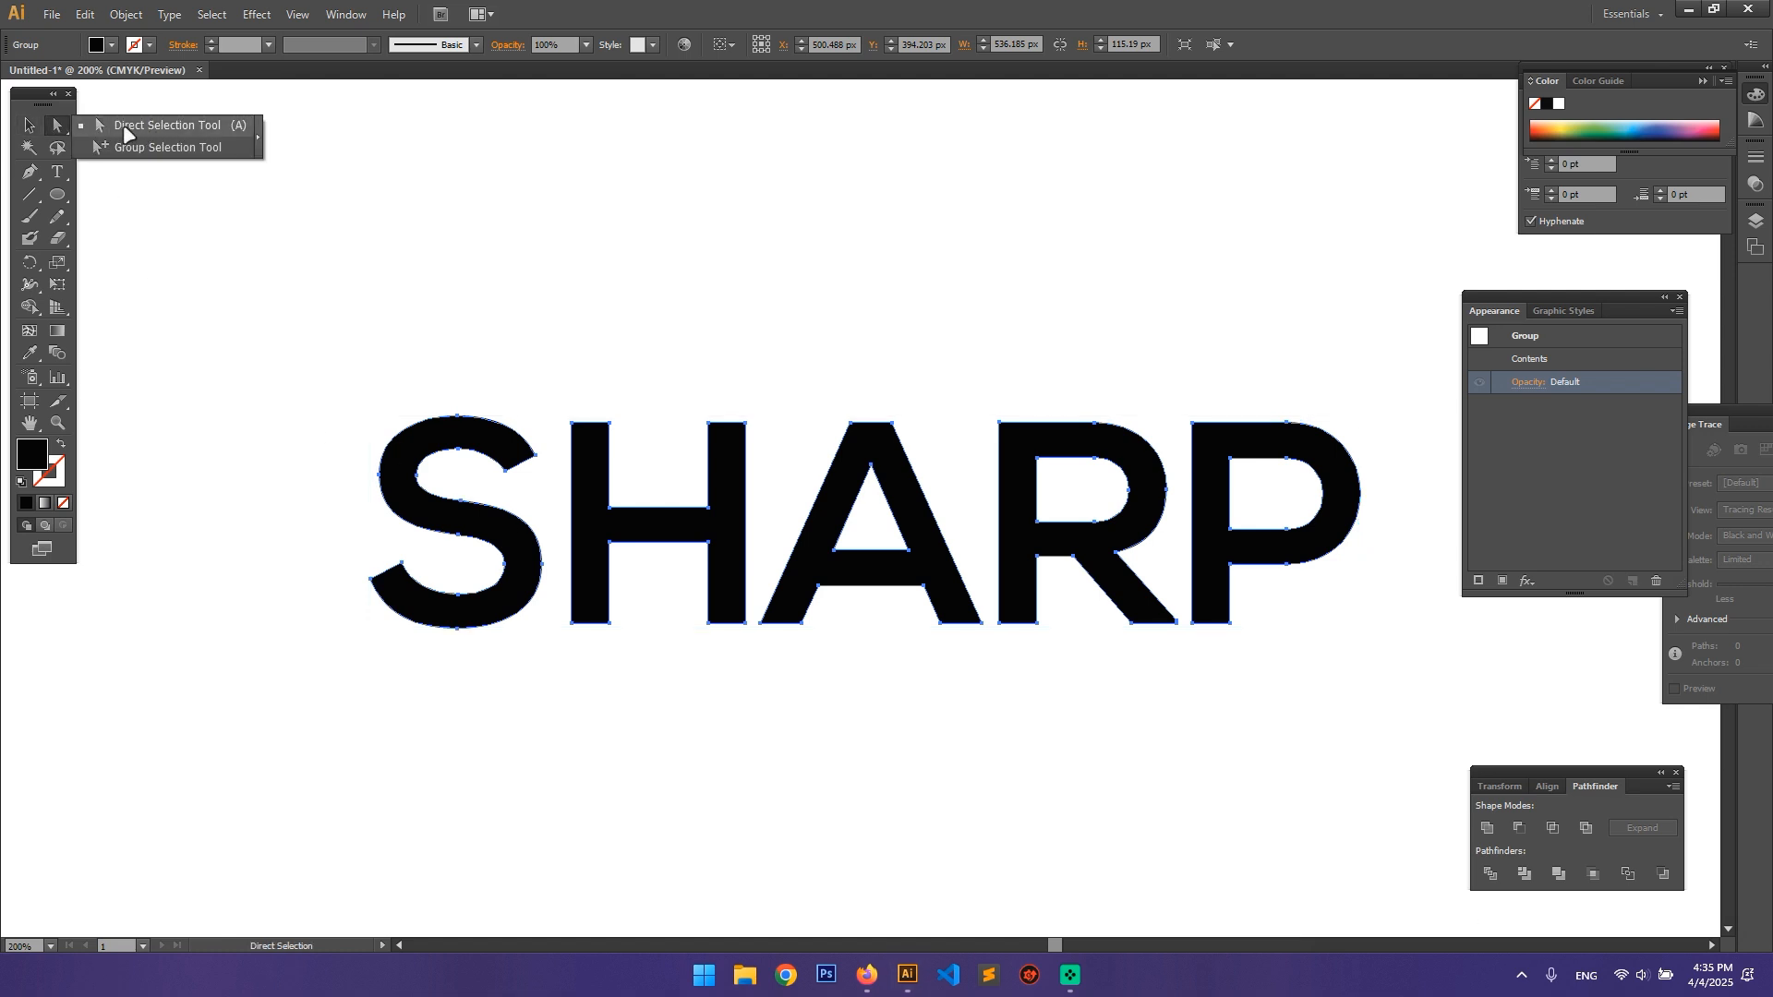
left_click(152, 124)
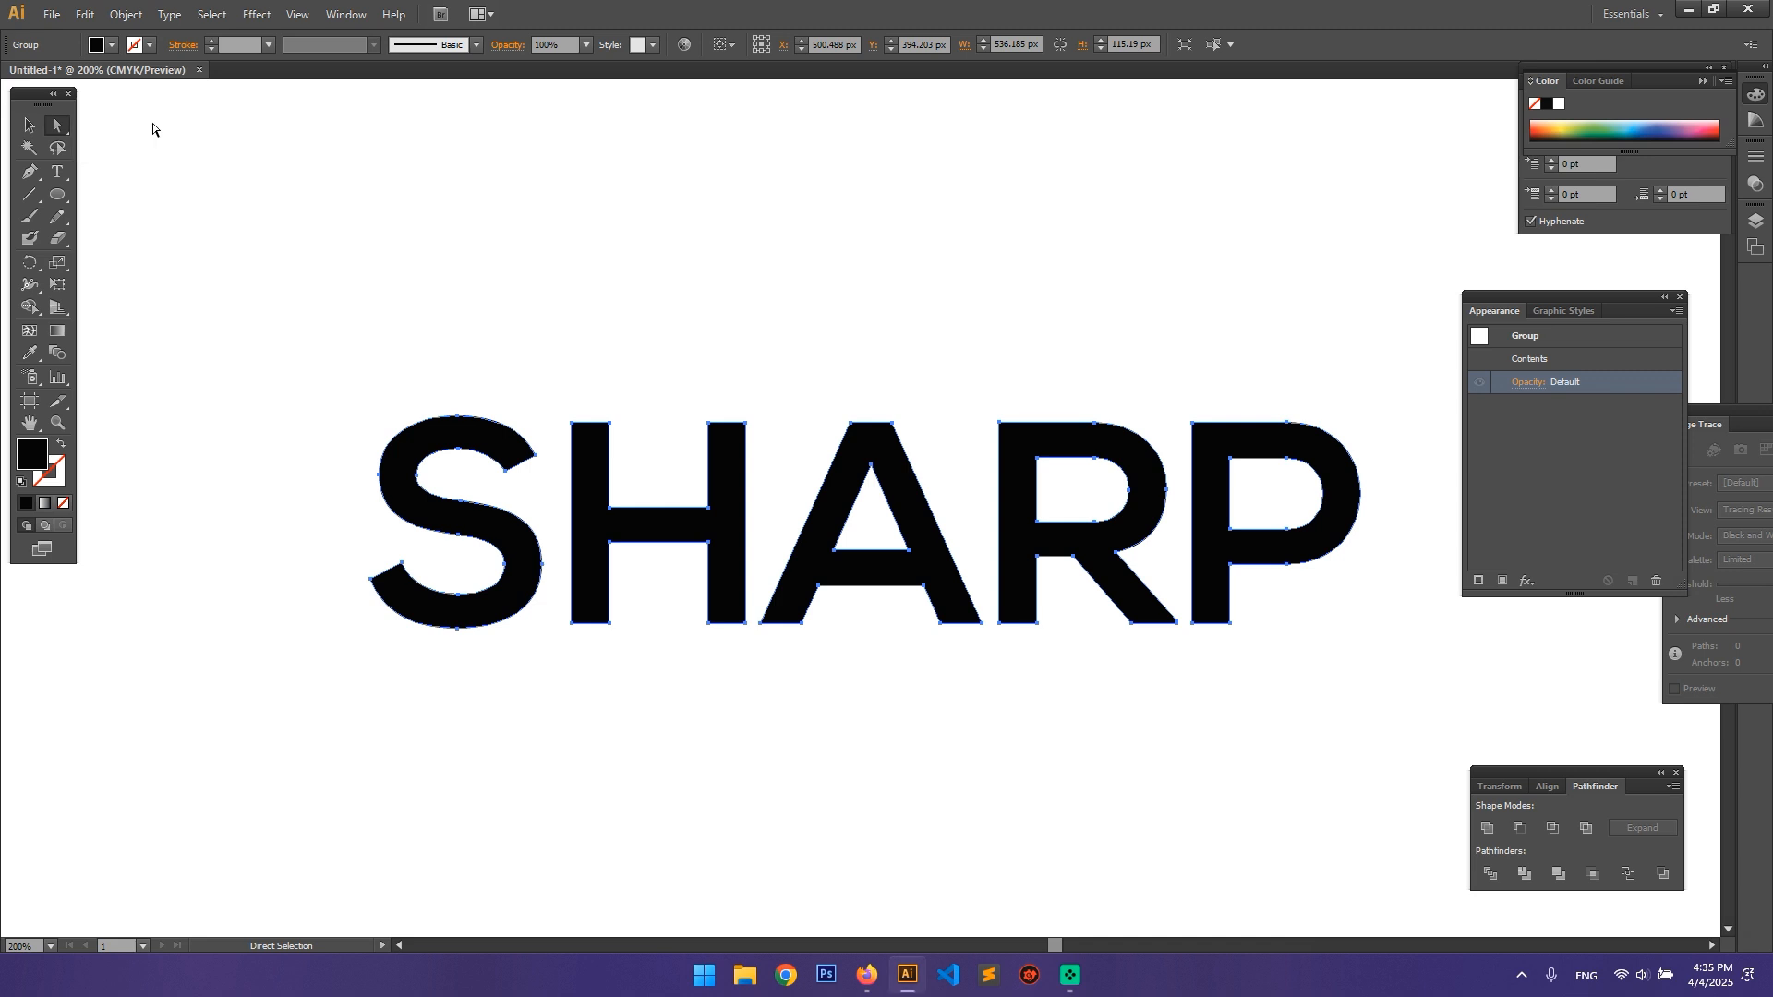
Step: Try to stretch the upper end of the S upward by its outer corner anchor point, and undo it
left_click(534, 454)
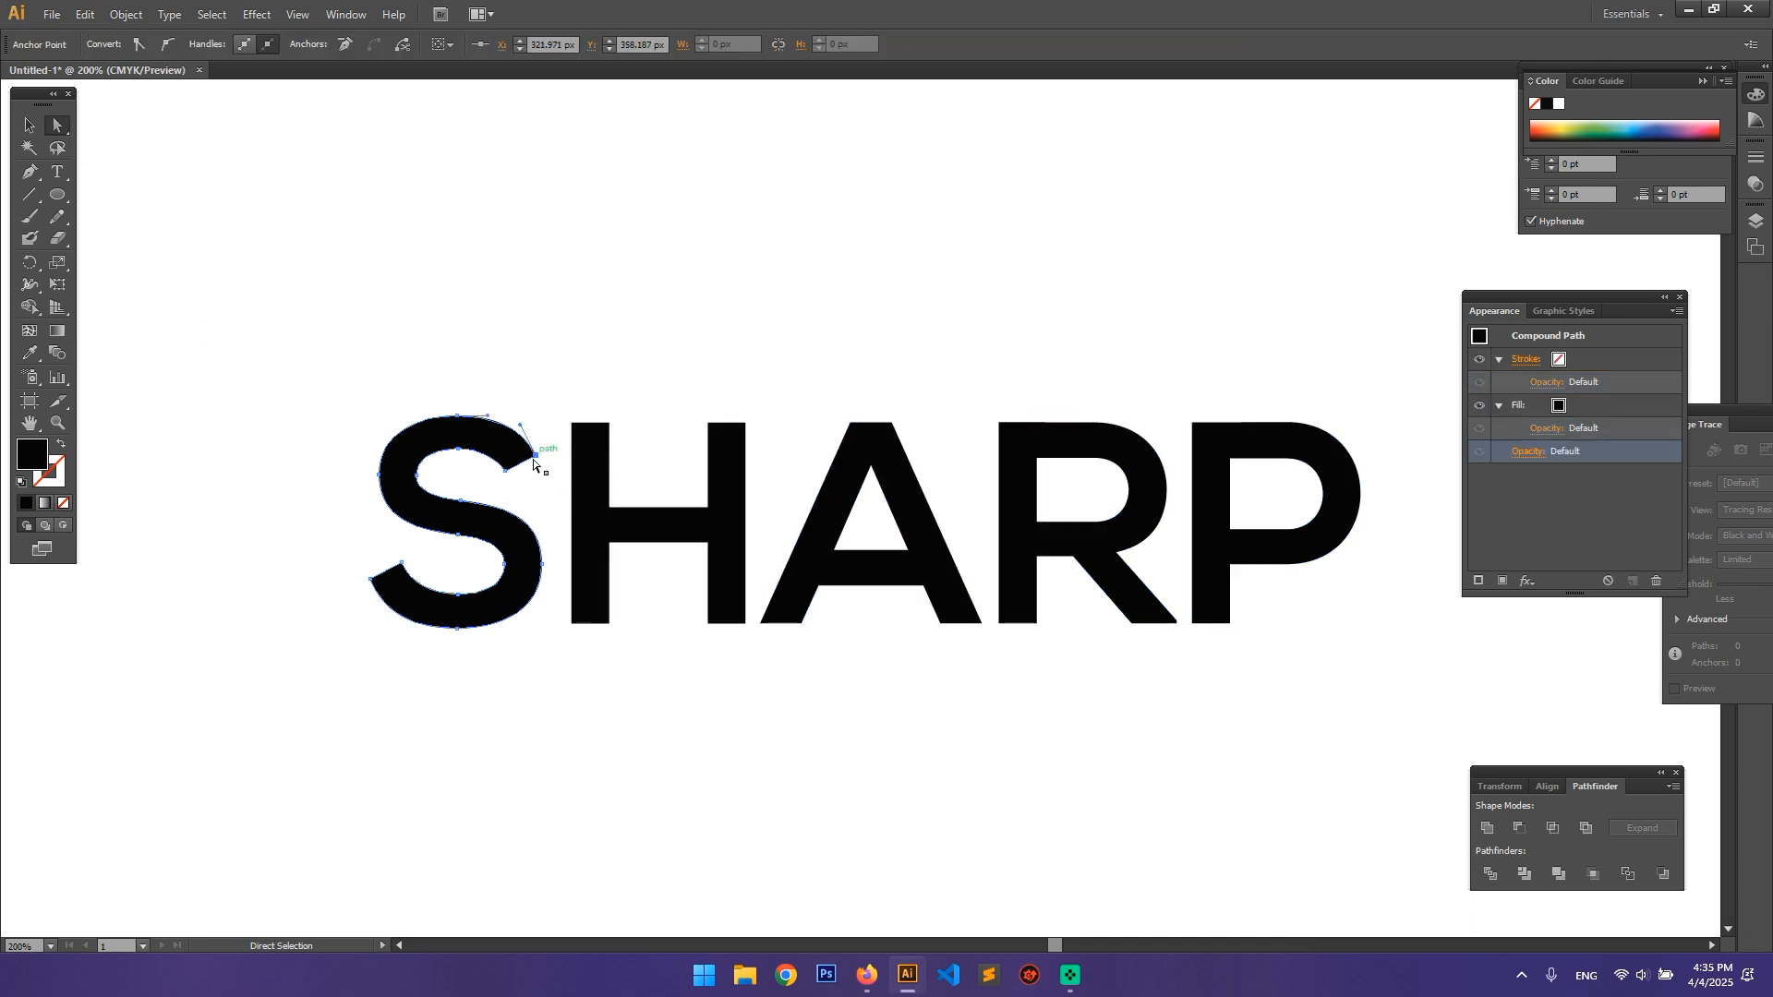
left_click(537, 455)
left_click_drag(536, 455, 551, 316)
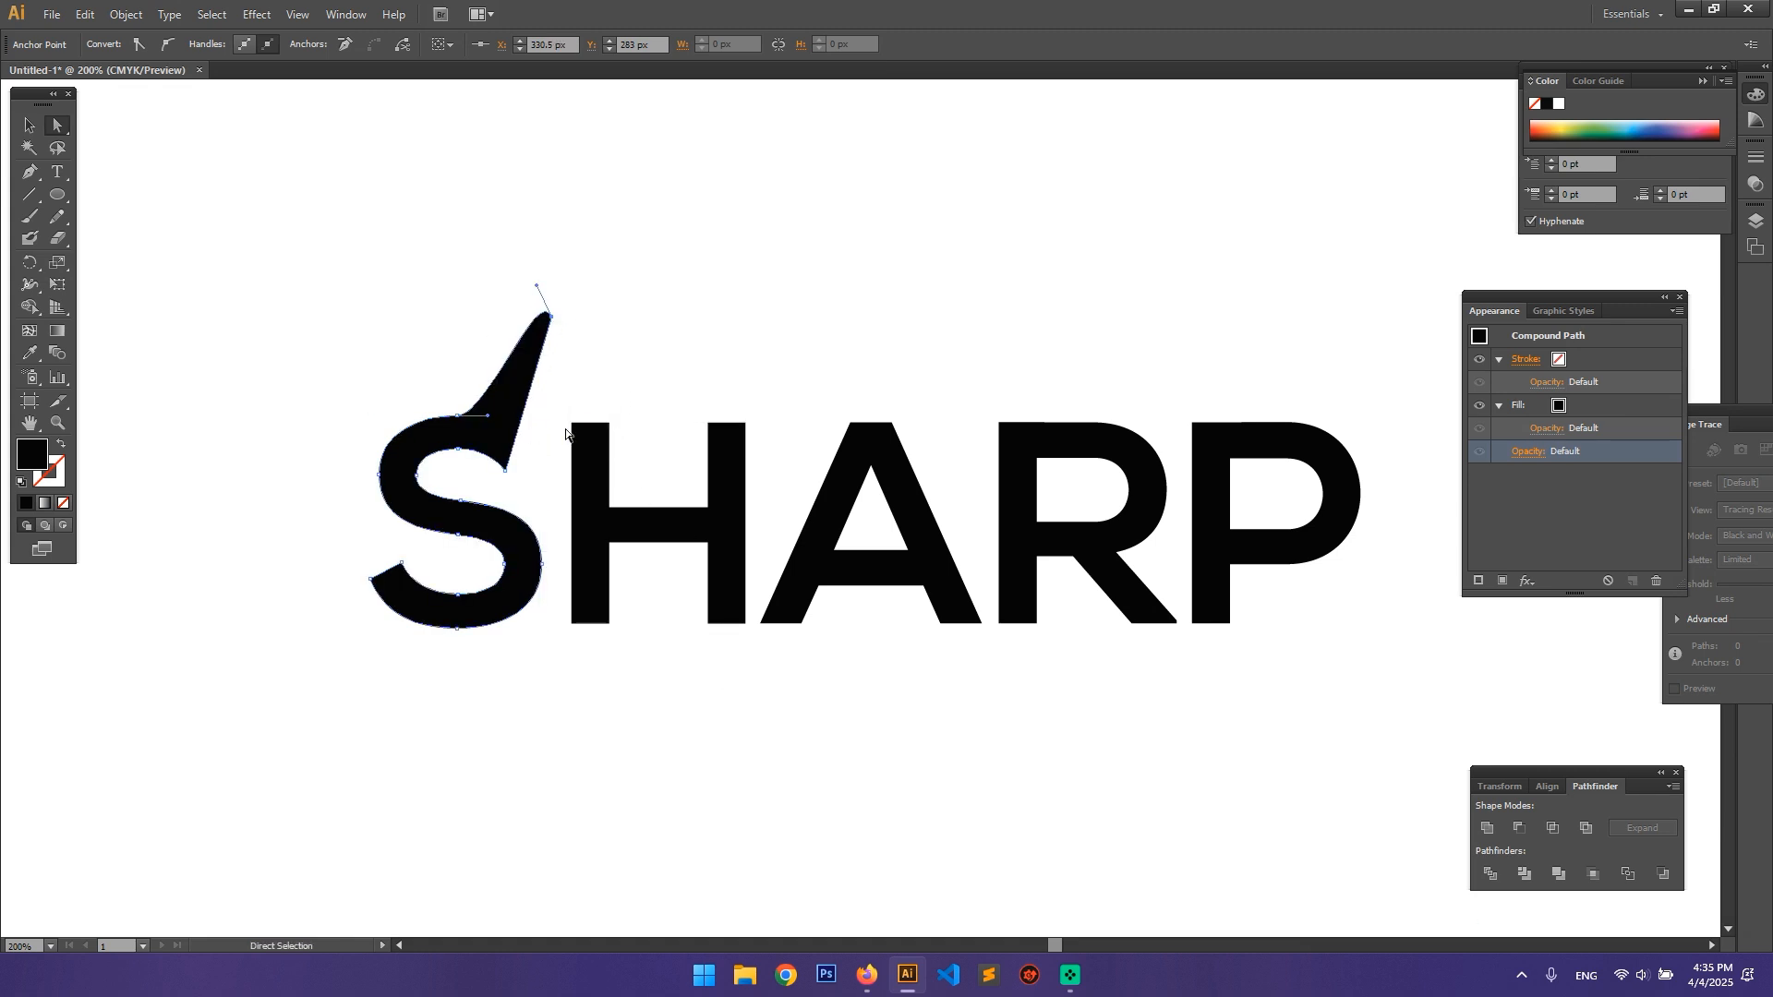
key("ctrl+z")
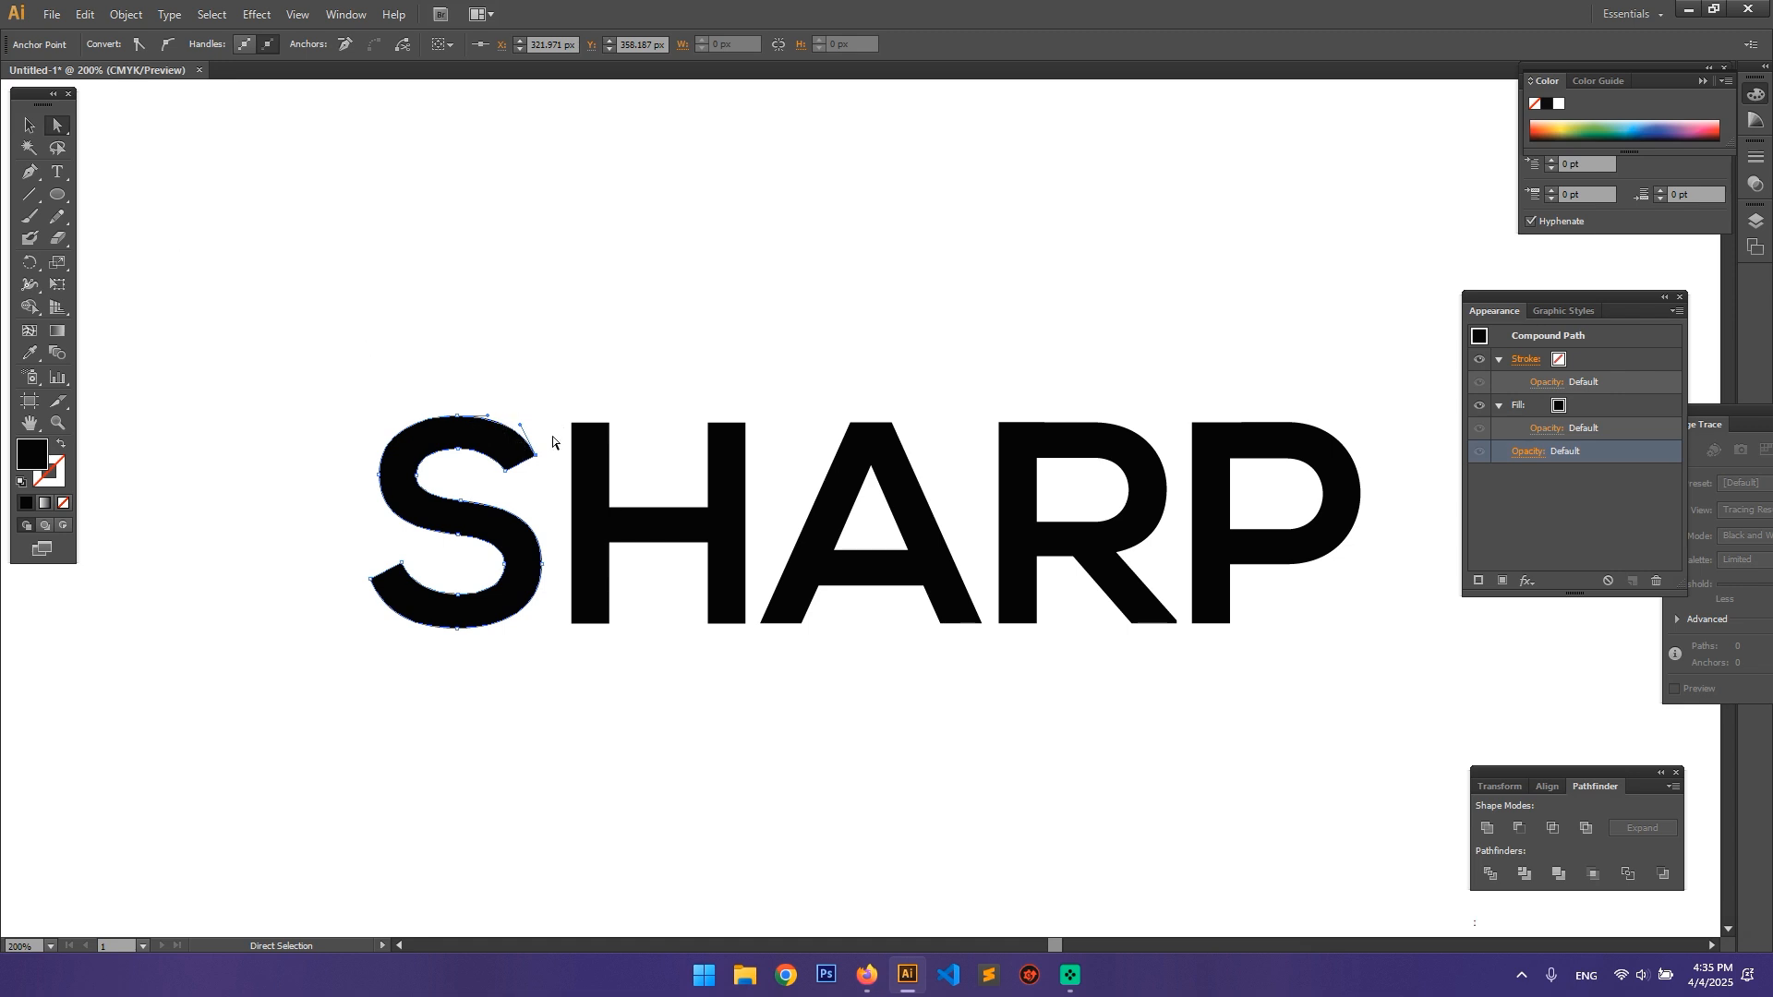
Step: Slant the tops of both H stems by nudging each stem's upper right corner anchor point downward
left_click(608, 428)
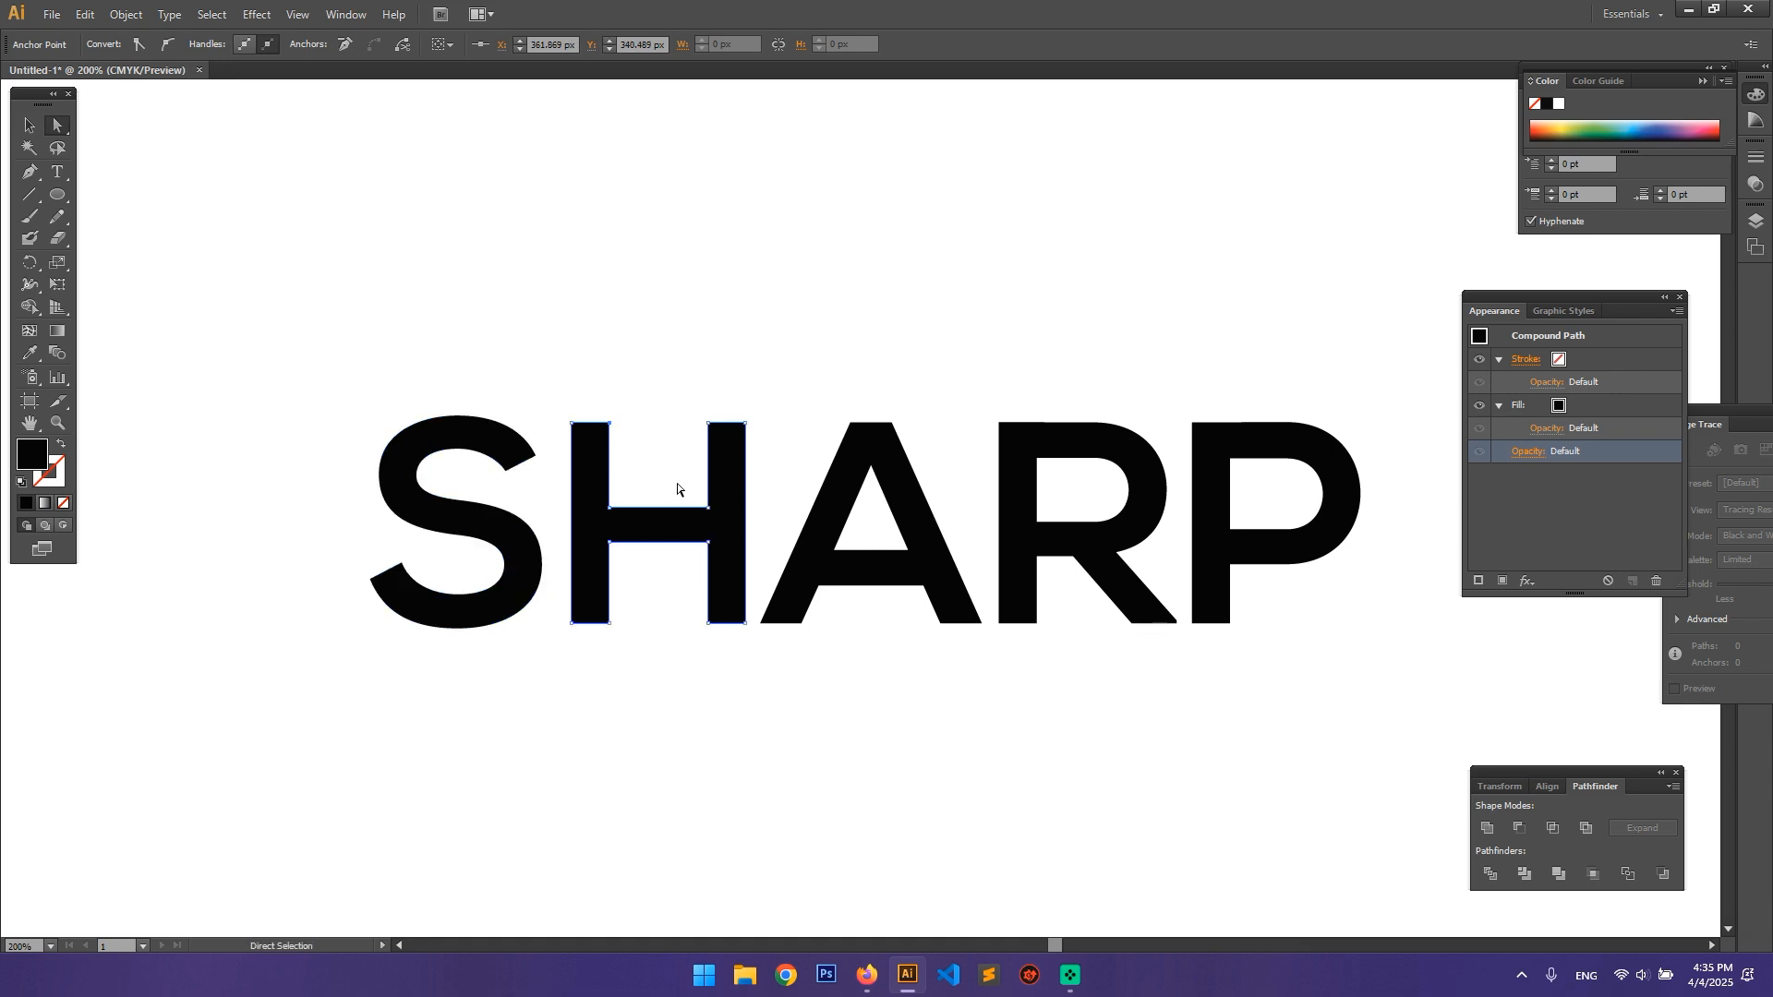
key("Down")
key("Down")
key("Down")
key("Down")
key("Down")
key("Down")
key("Down")
key("Down")
key("Down")
left_click_drag(742, 420, 744, 424)
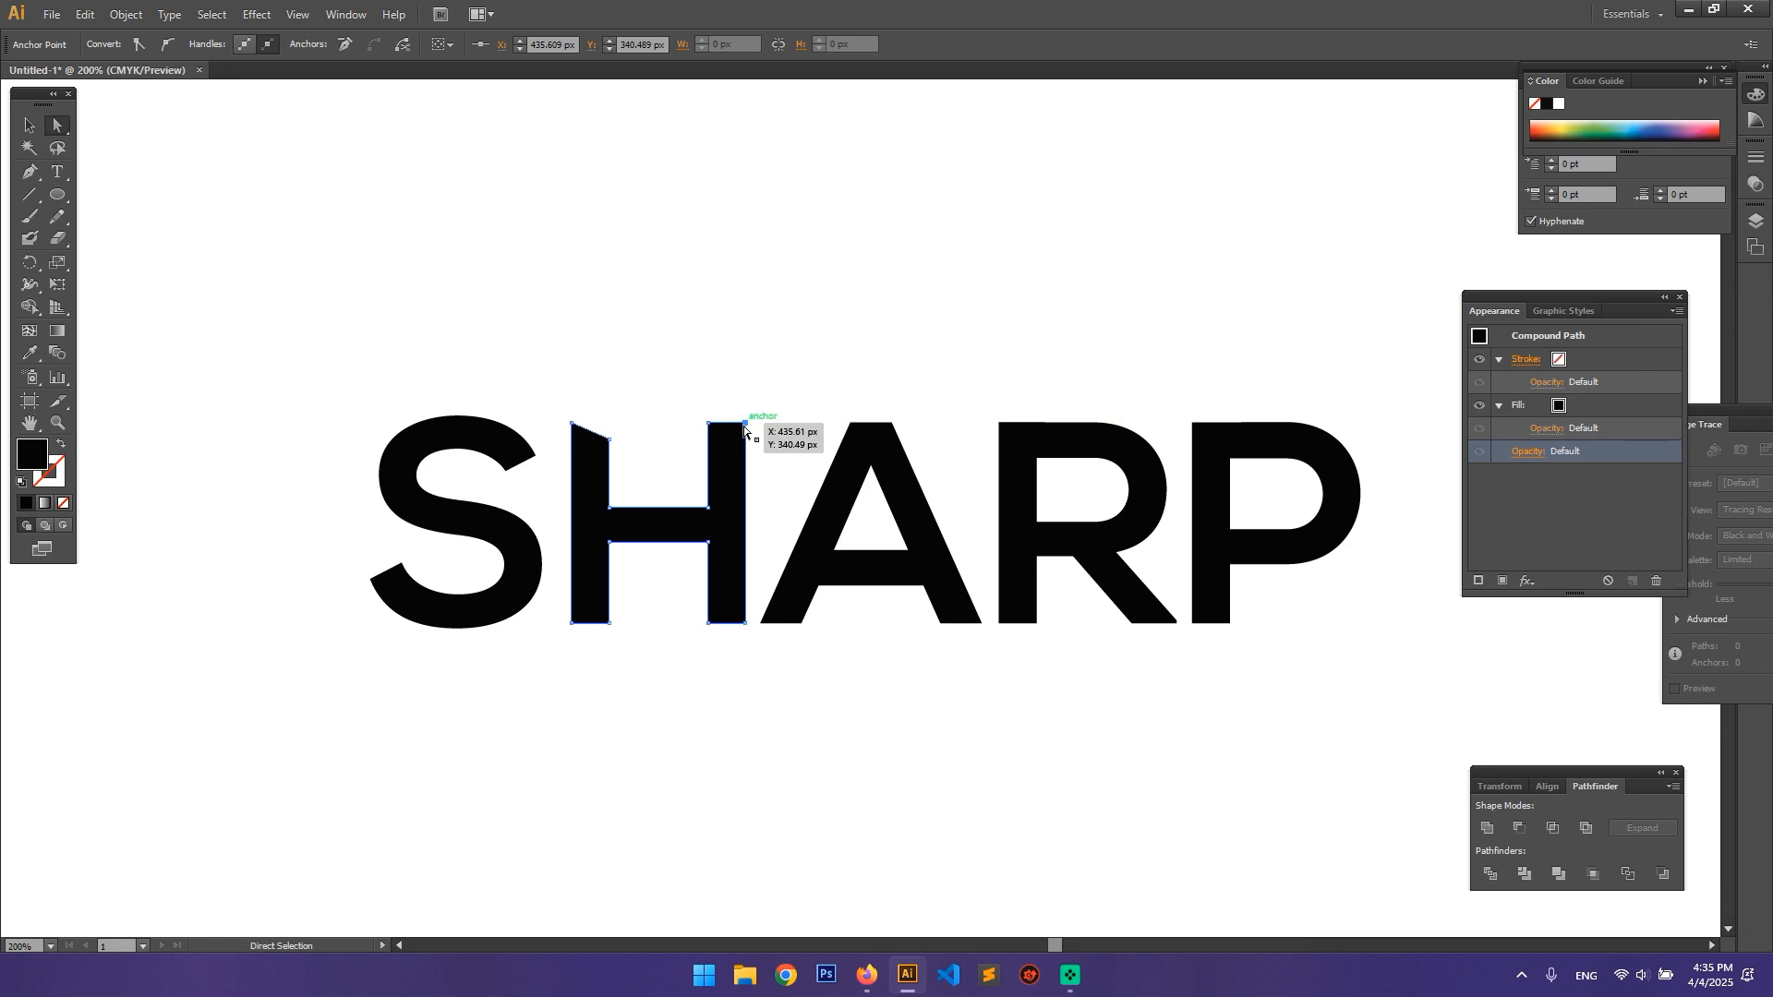
key("Down")
key("Down")
key("Down")
key("Down")
key("Down")
key("Down")
key("Down")
key("Down")
key("Down")
left_click(788, 359)
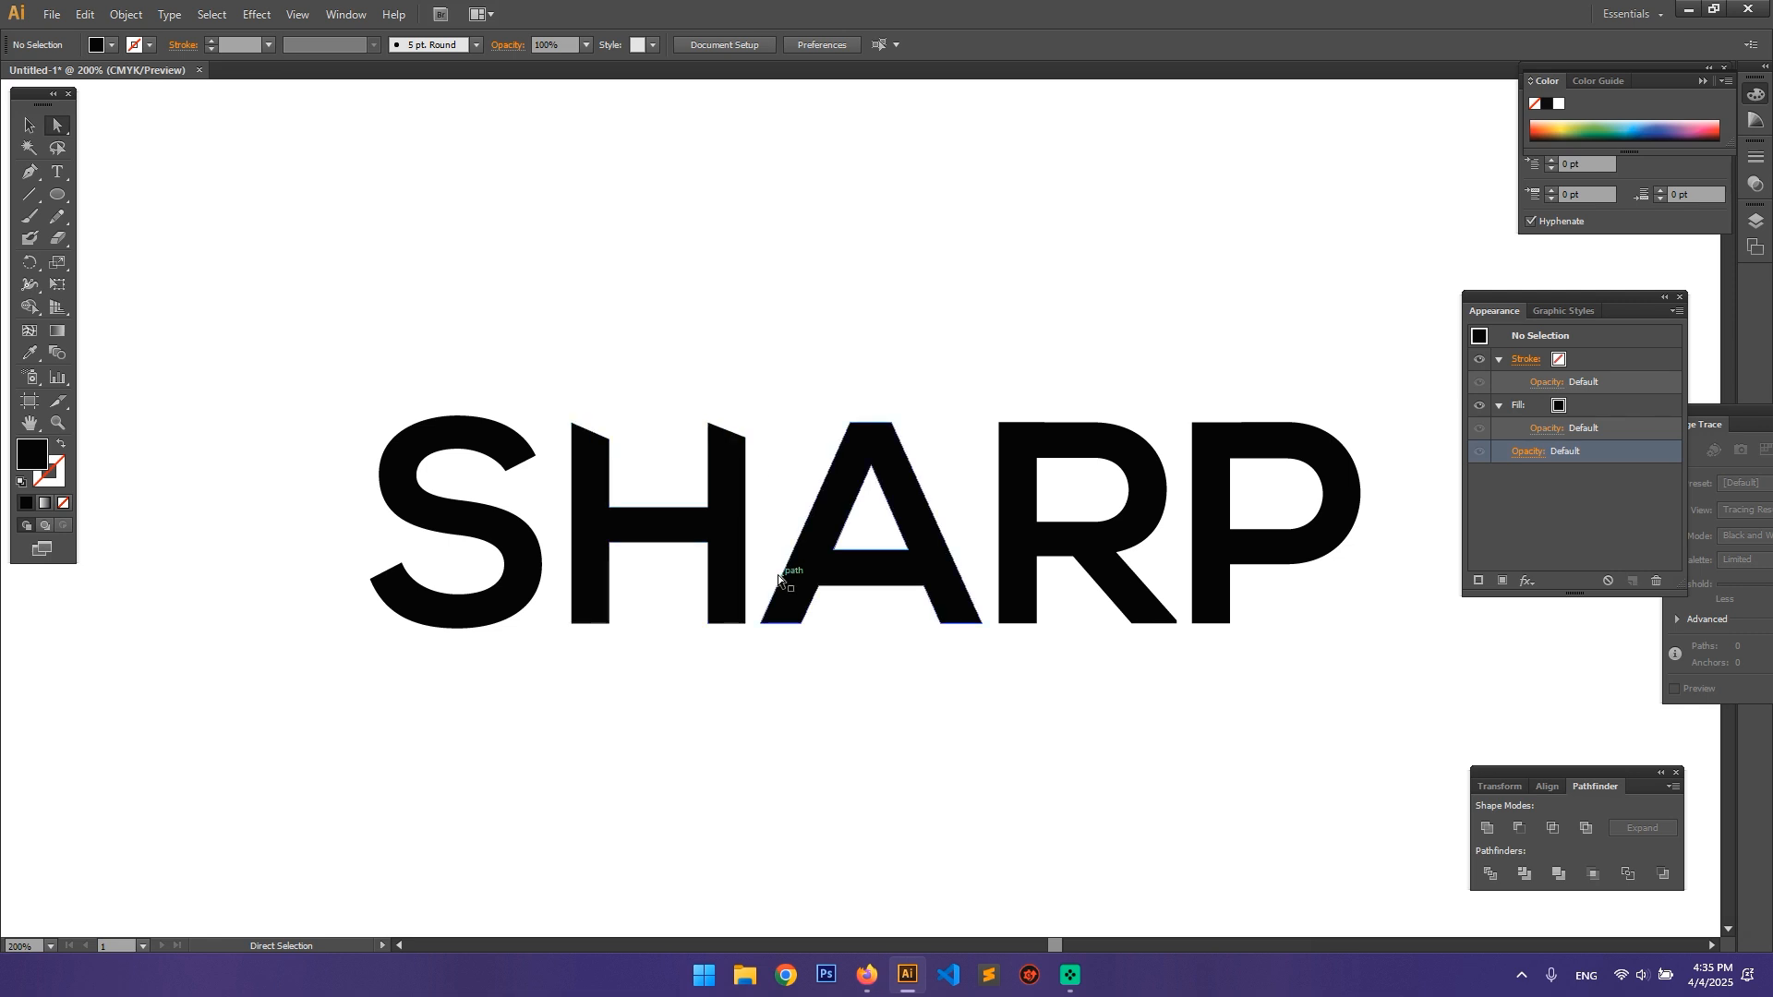
Step: Slant the top of the A by nudging its upper right anchor point downward
left_click(892, 423)
key("Down")
key("Down")
key("Down")
key("Down")
key("Down")
key("Down")
key("Down")
key("Down")
key("Down")
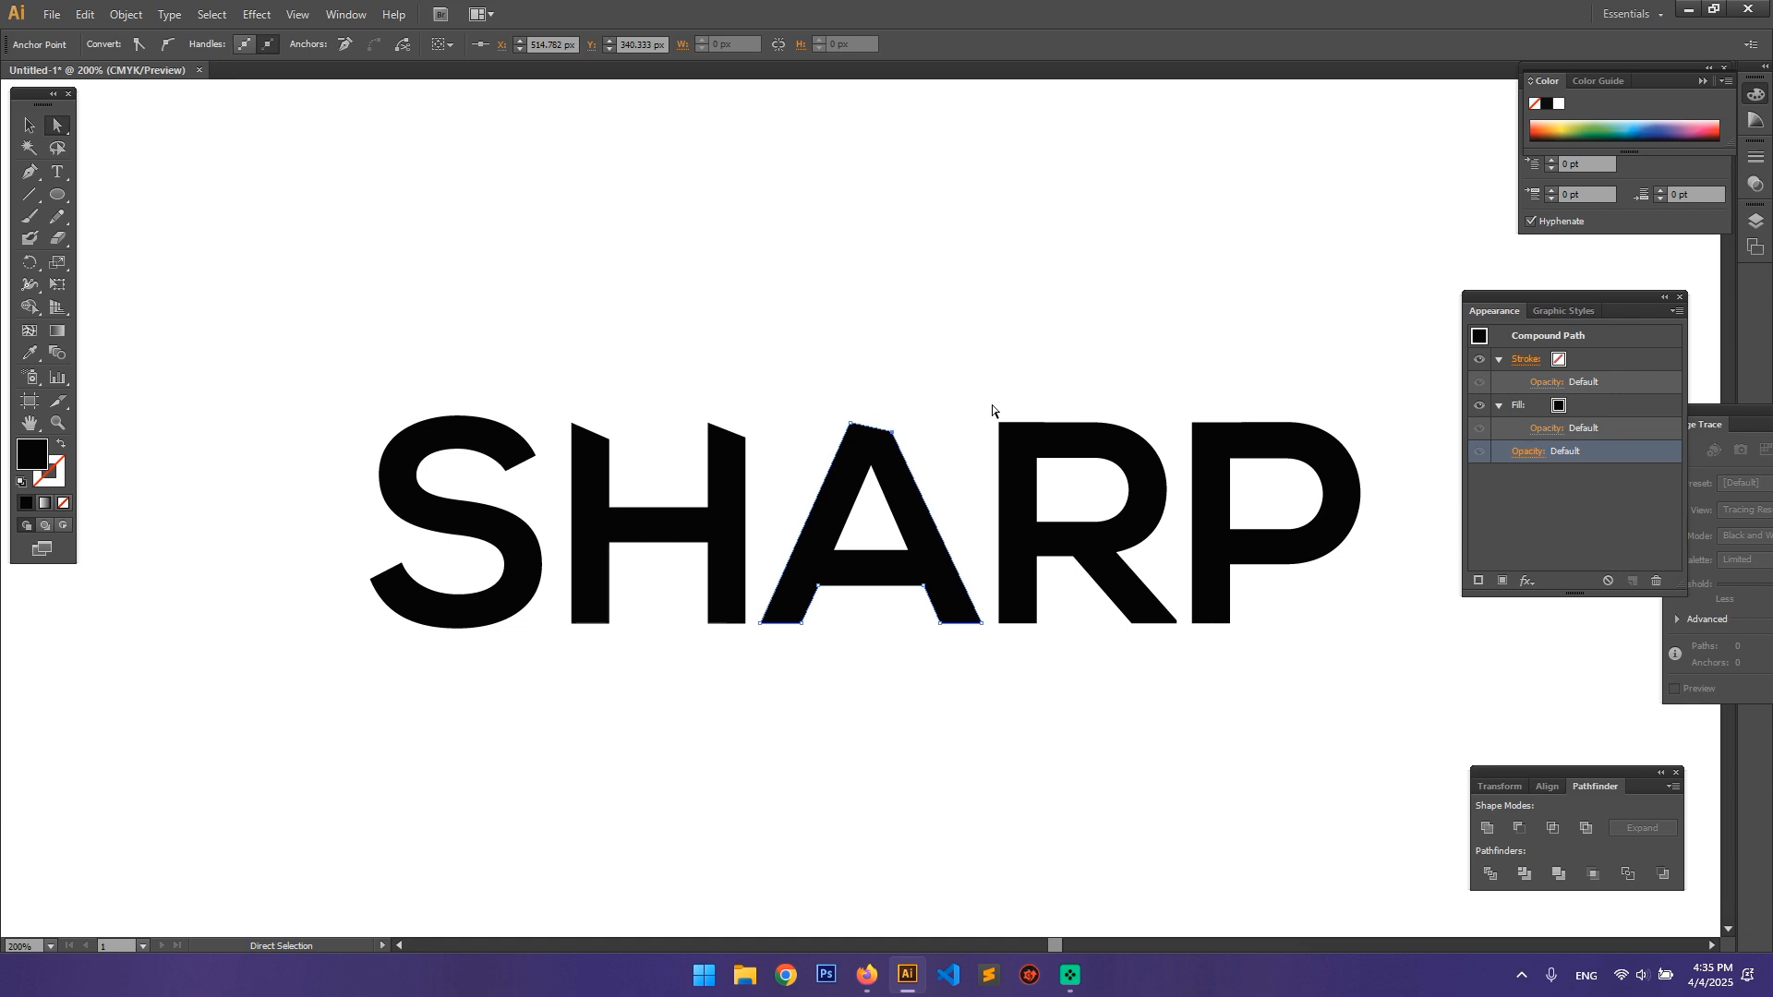
left_click(992, 410)
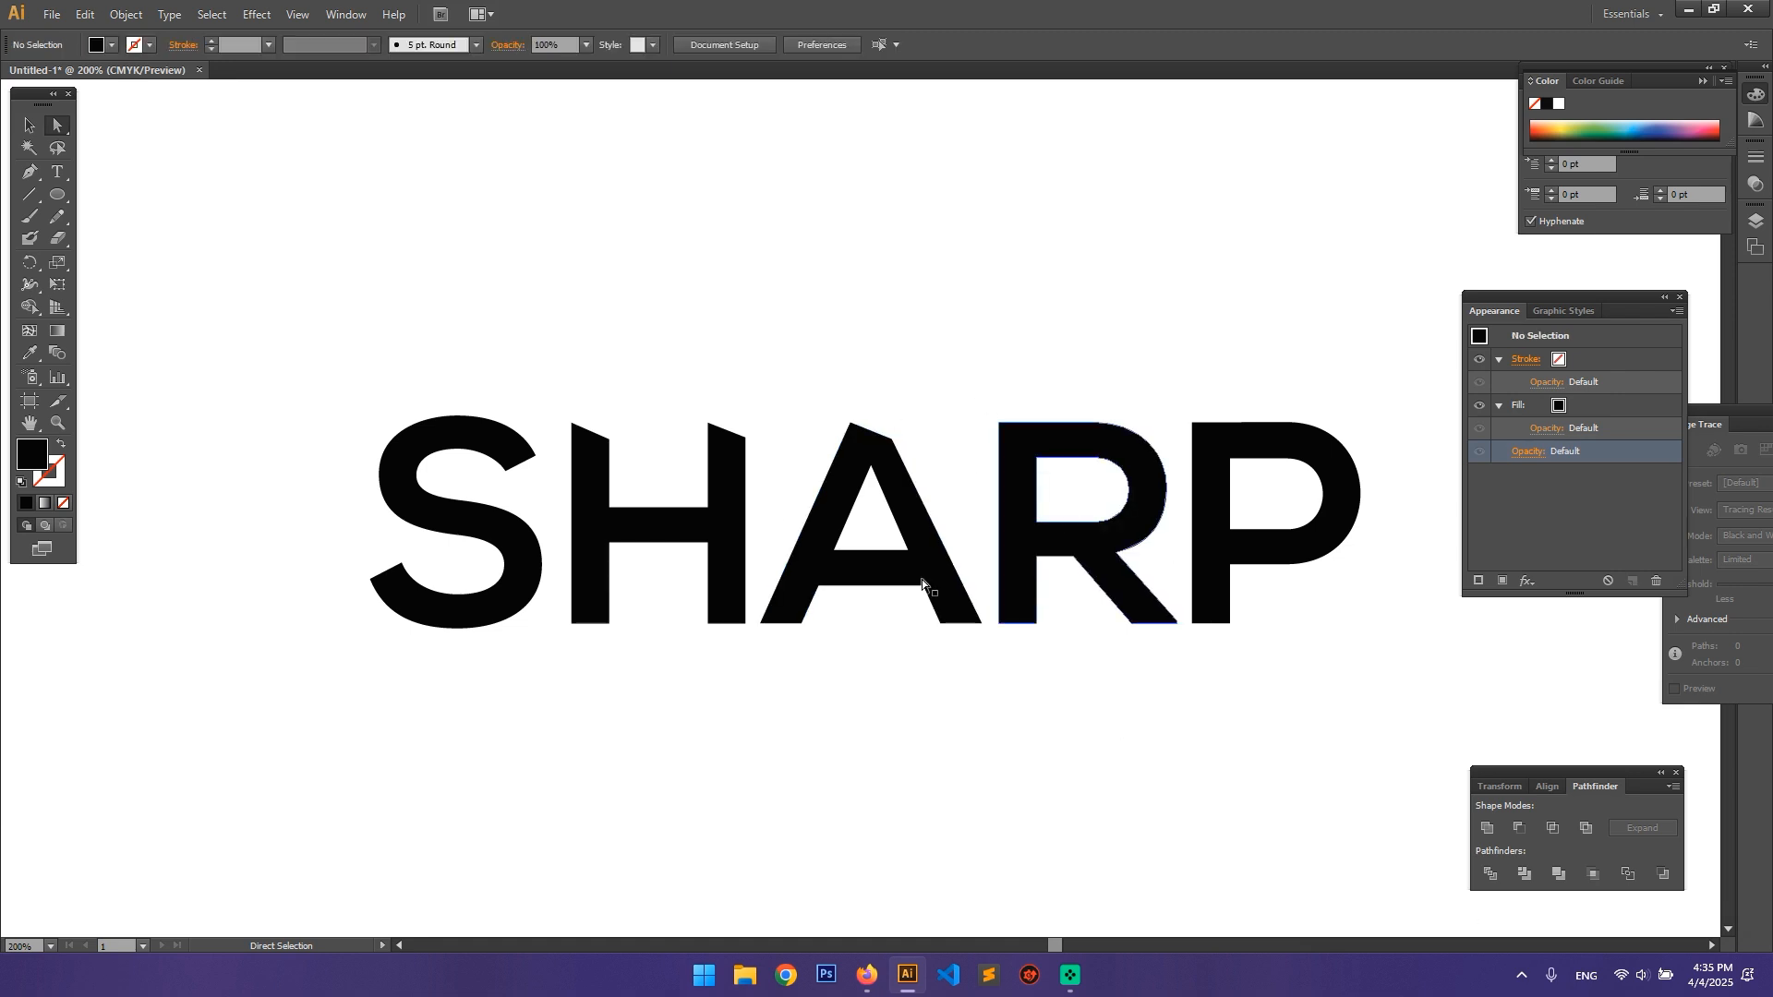
Step: Try to stretch the lower left corner anchor point of the H's left stem downward, and undo it
left_click(608, 624)
left_click_drag(567, 632, 524, 738)
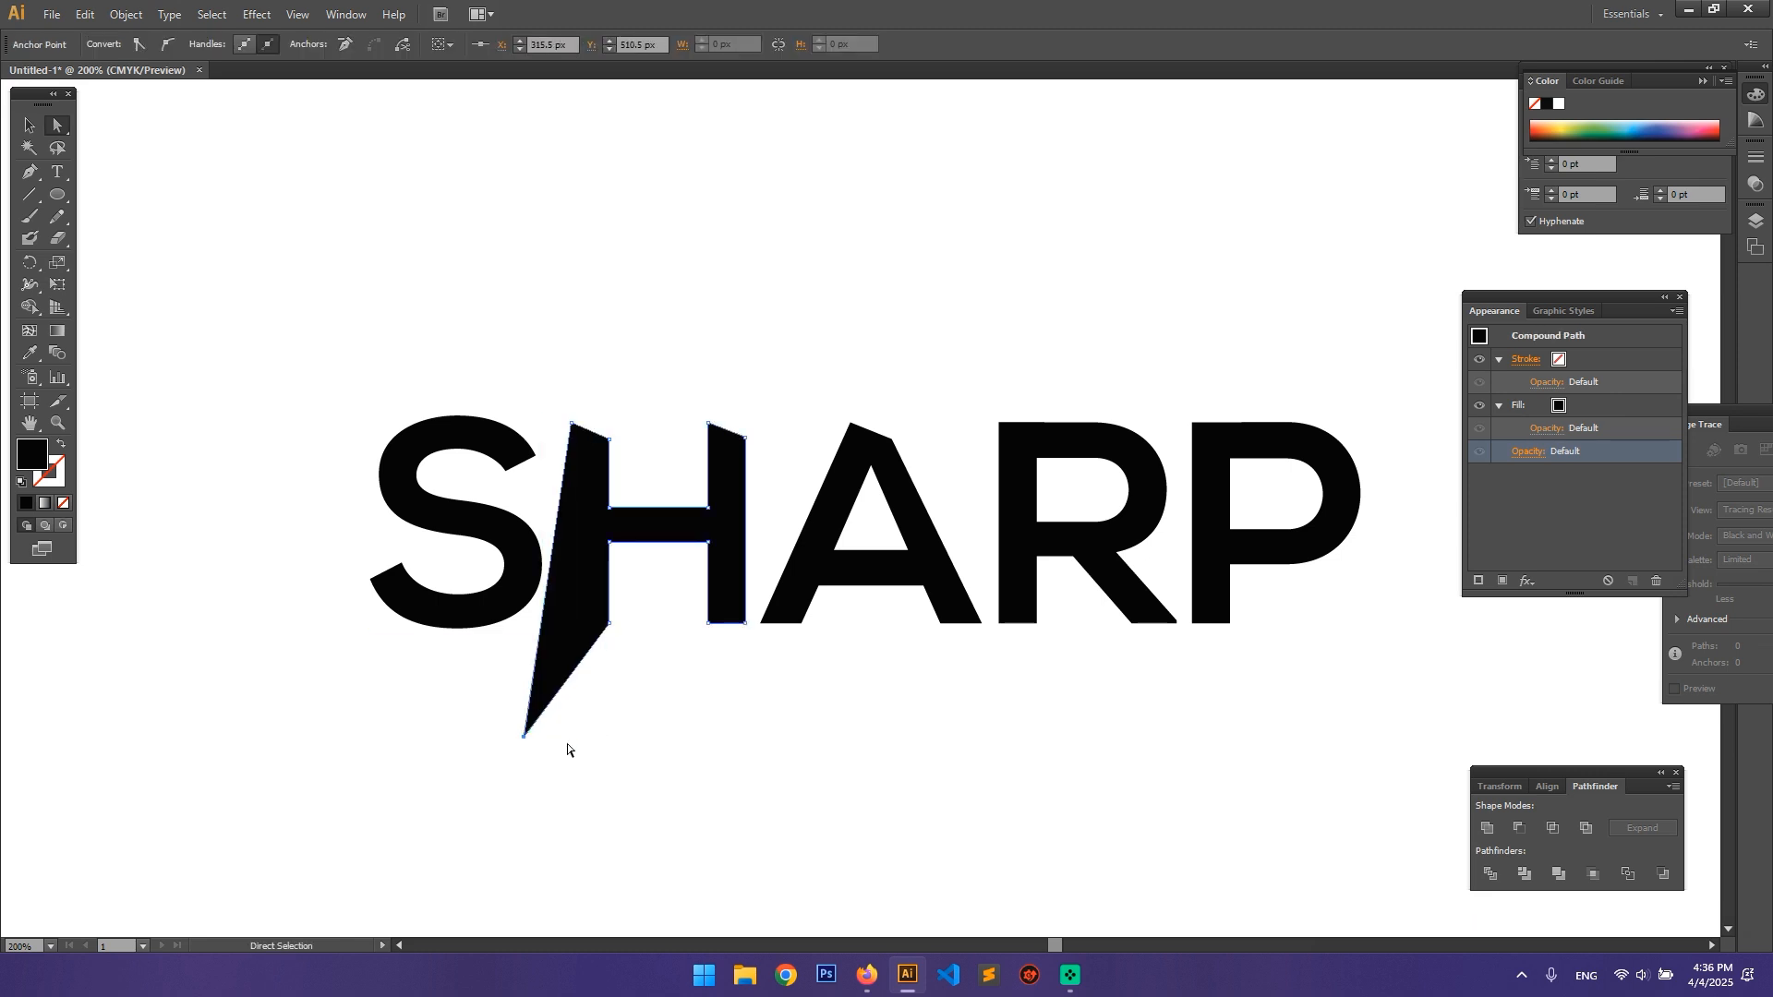
key("ctrl+z")
left_click(628, 684)
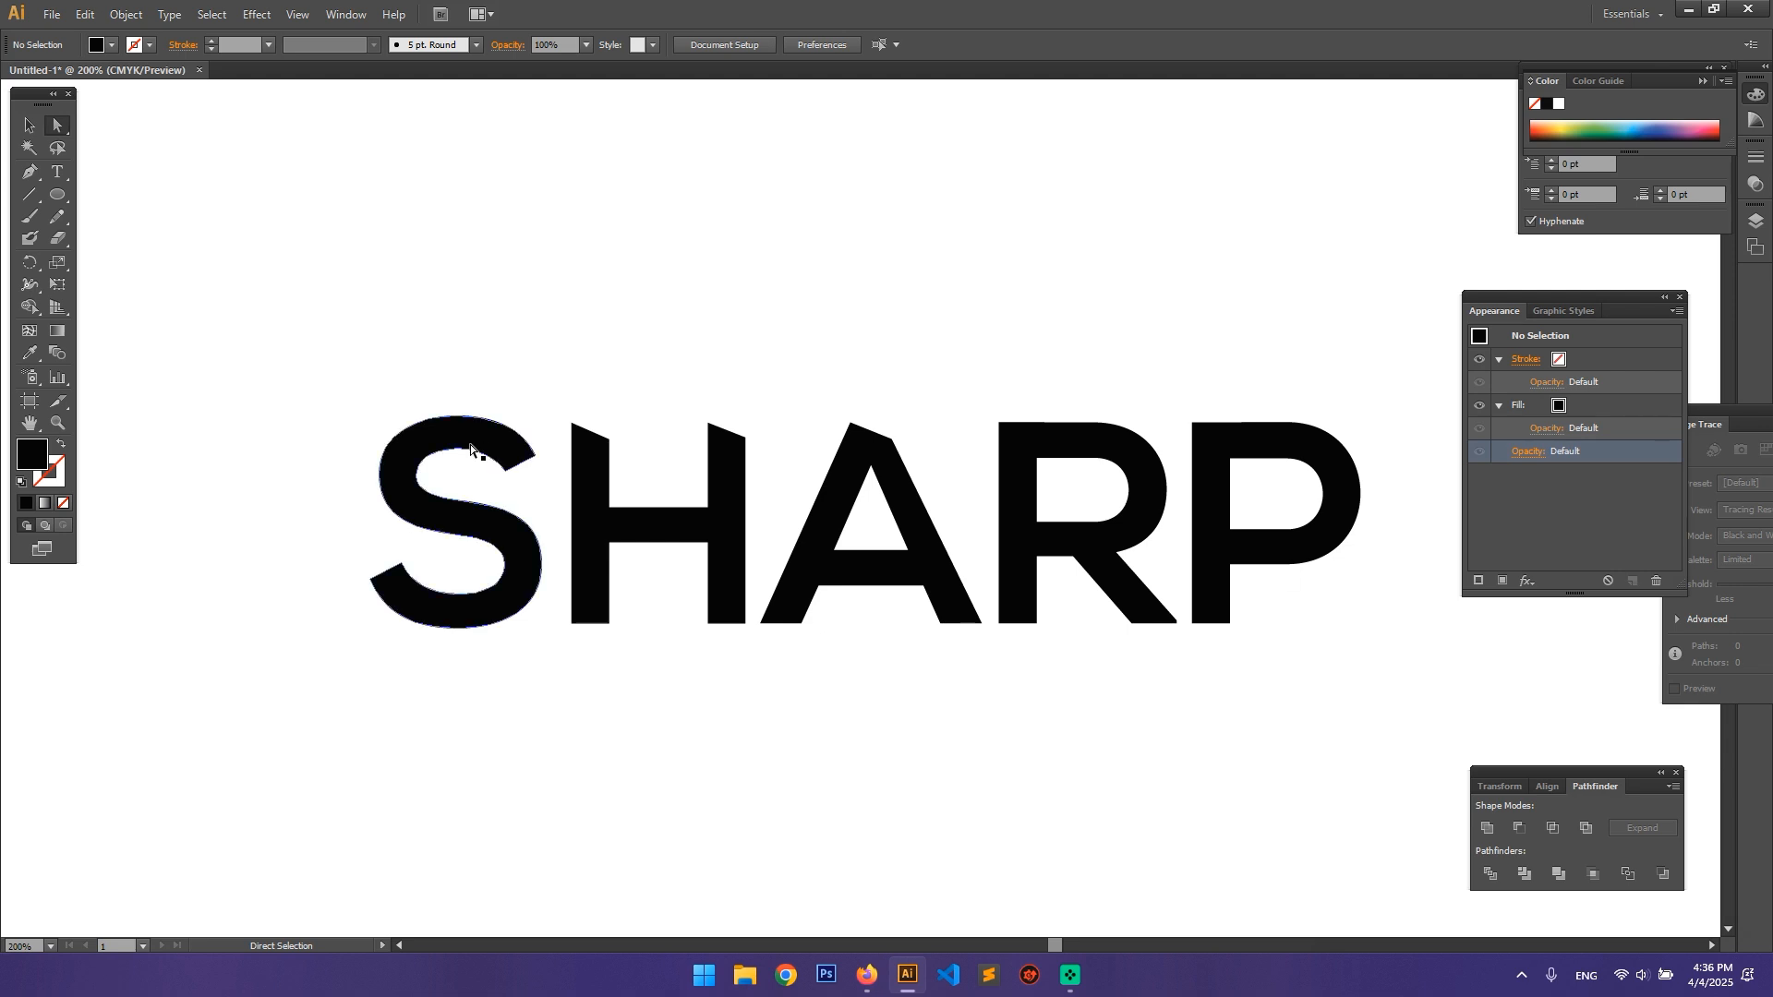
Step: Draw a tapering wedge about 572 px wide and 65 px high with the Pen tool, running across SHARP from left of the S to the P
key("p")
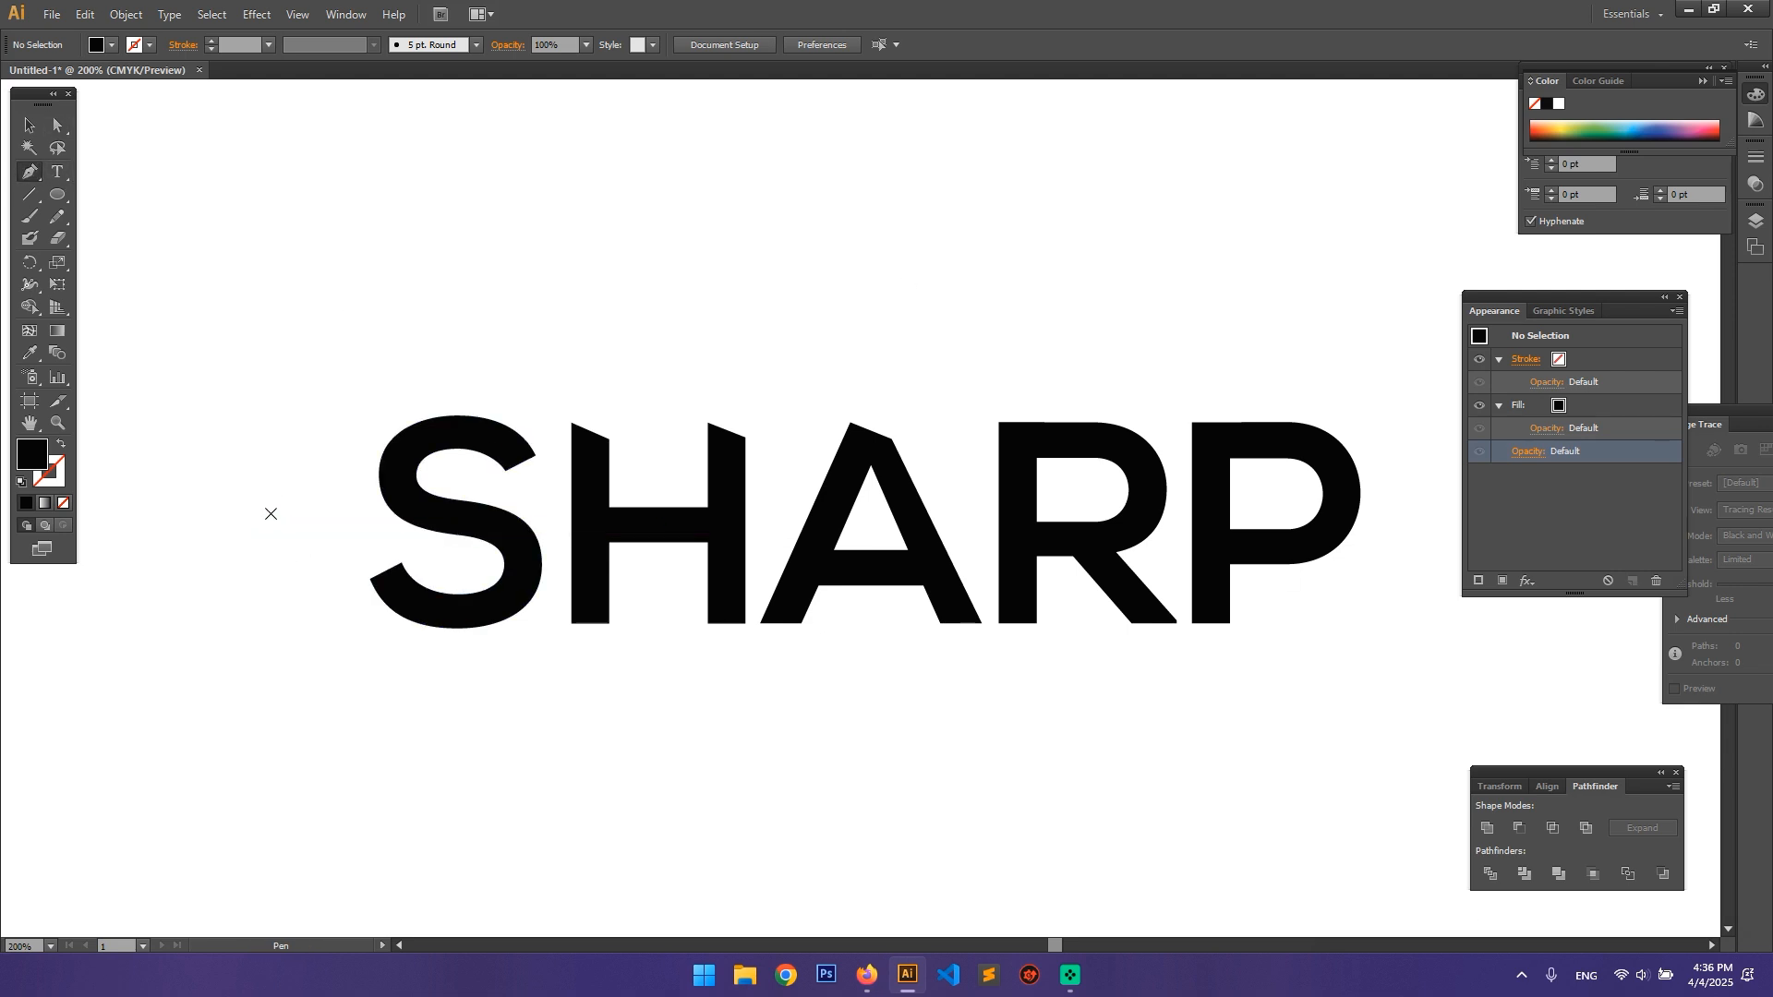
left_click(270, 512)
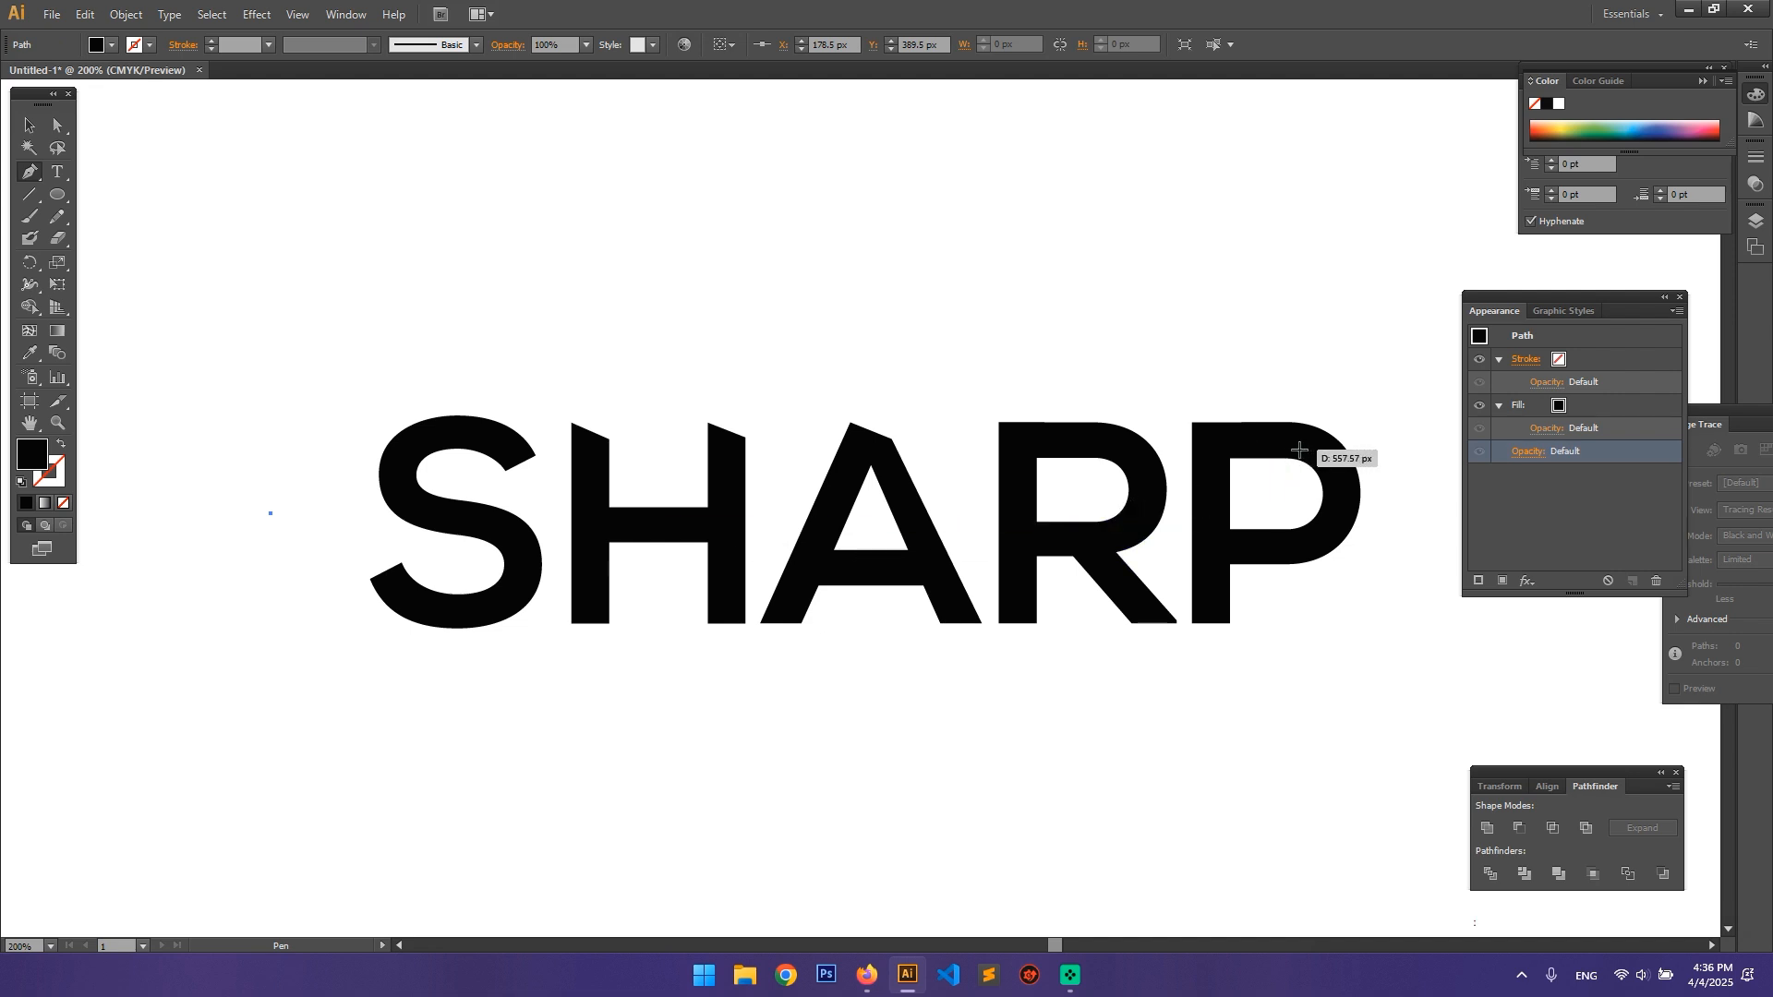
left_click(1300, 450)
left_click(244, 569)
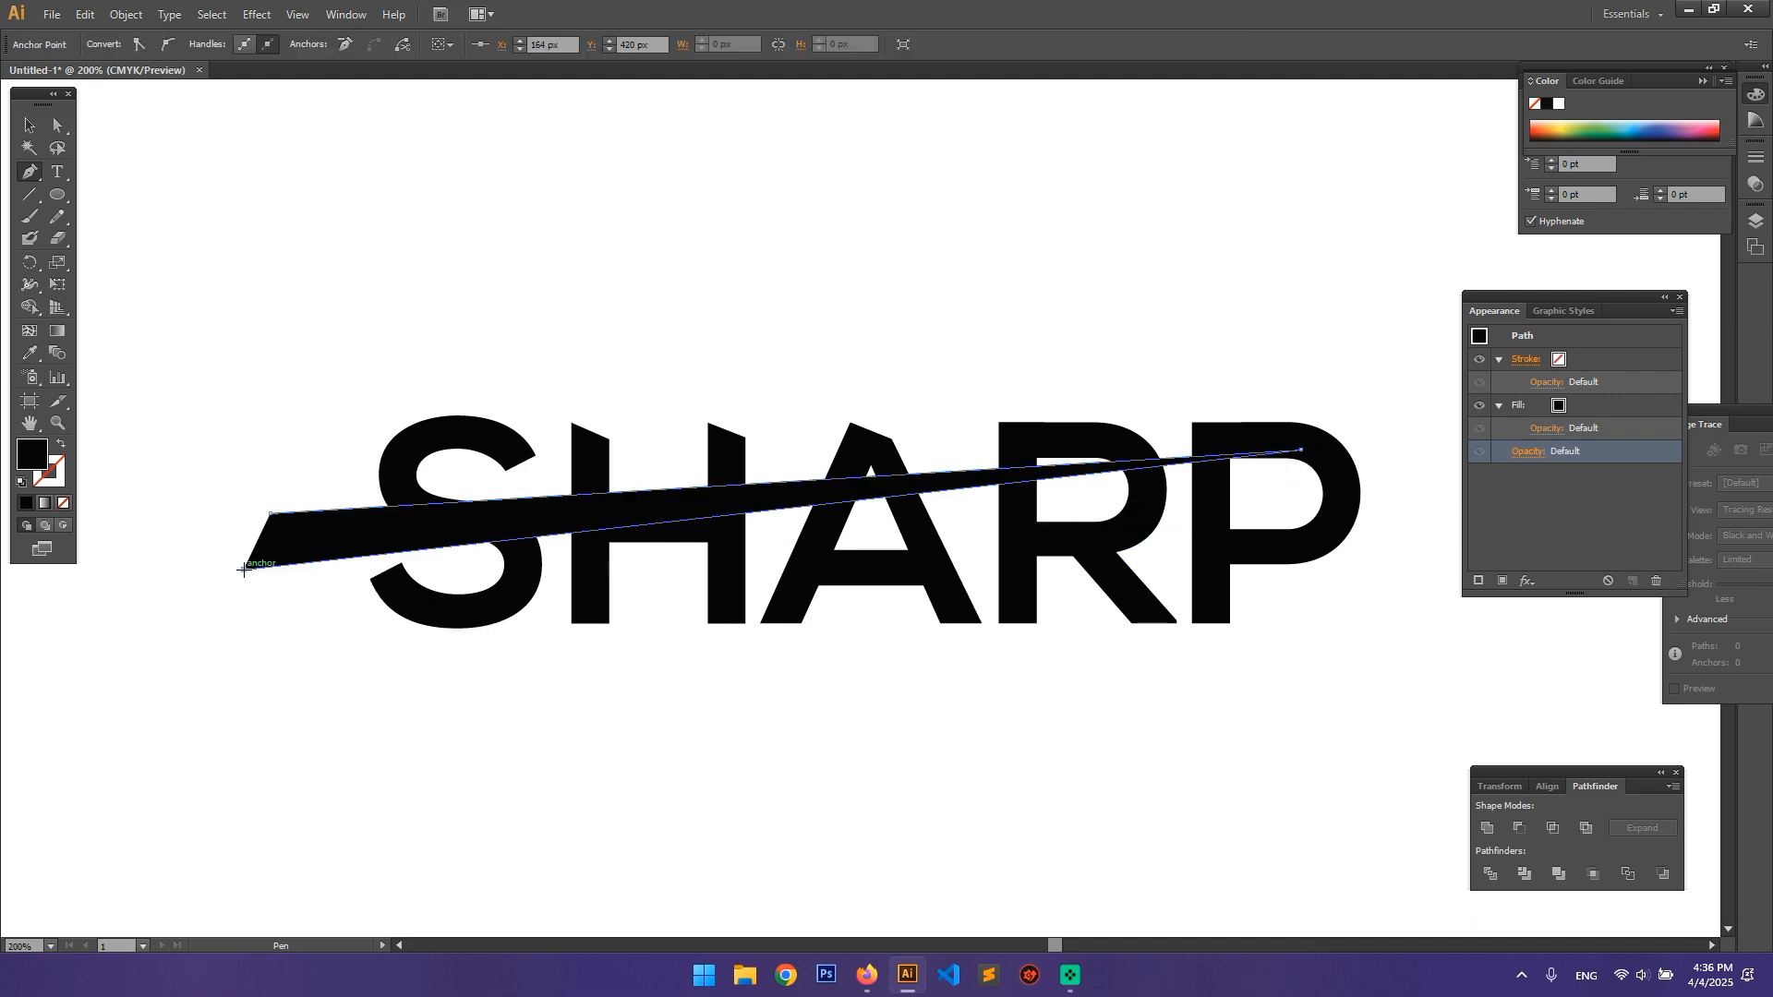
key("v")
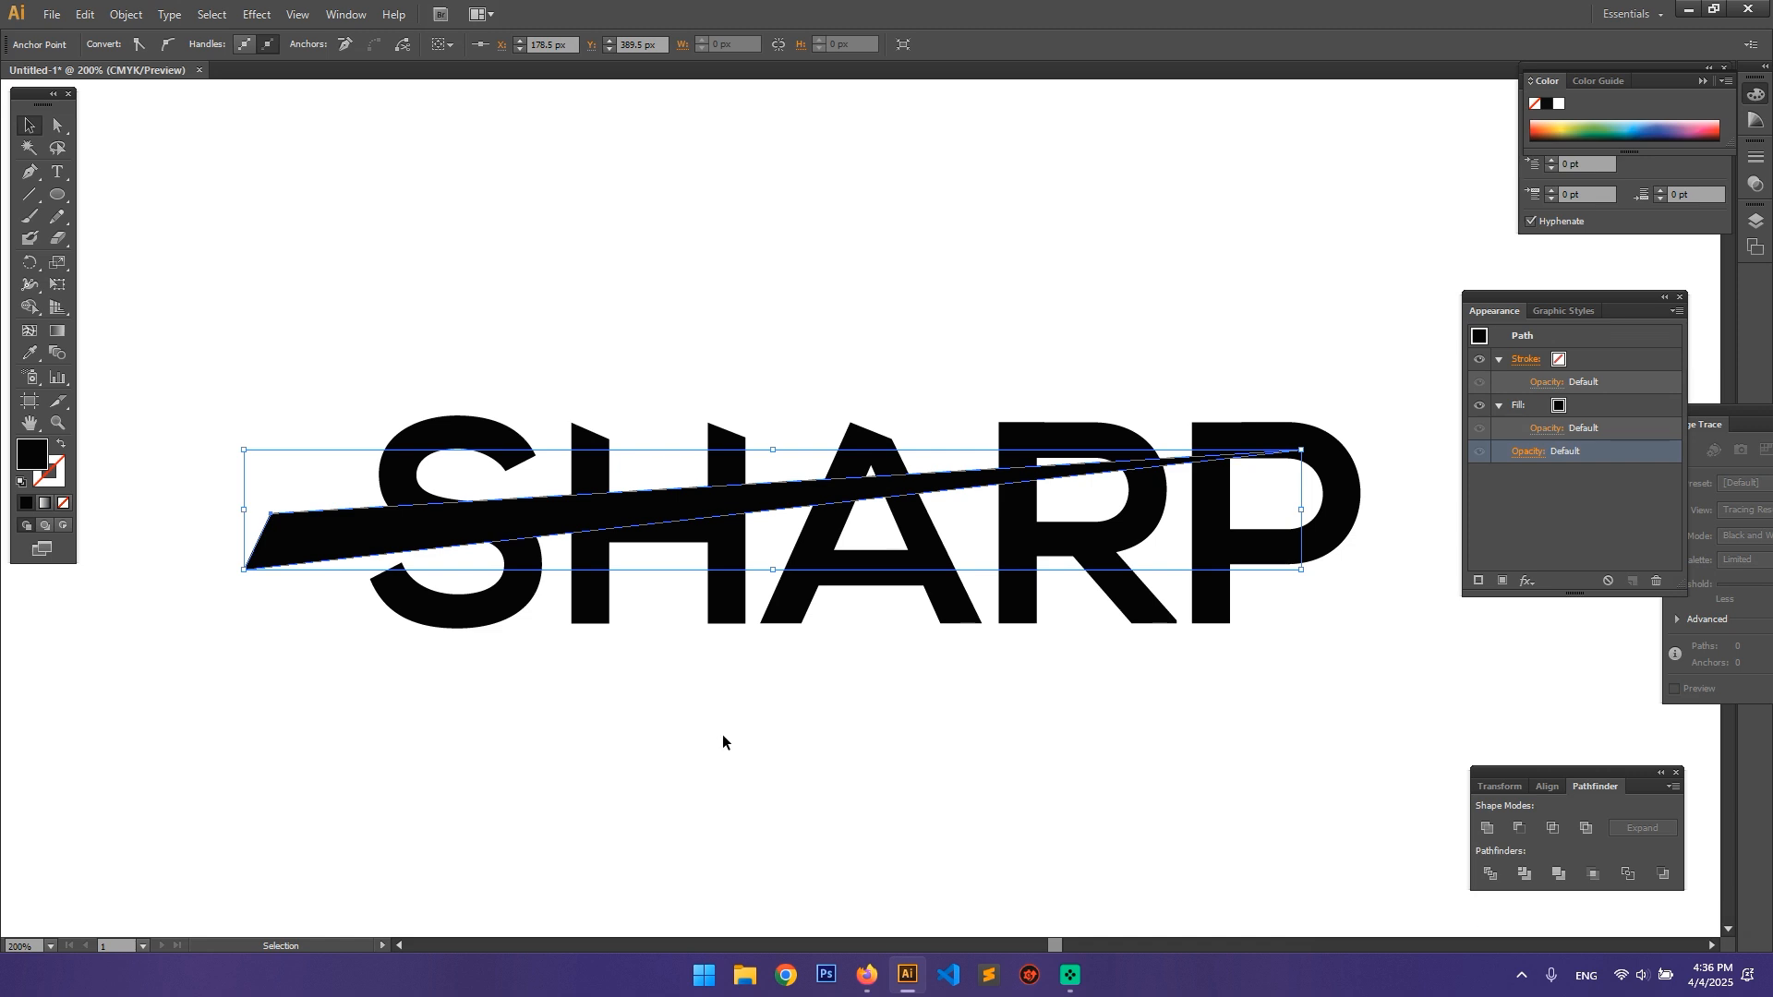
left_click(722, 734)
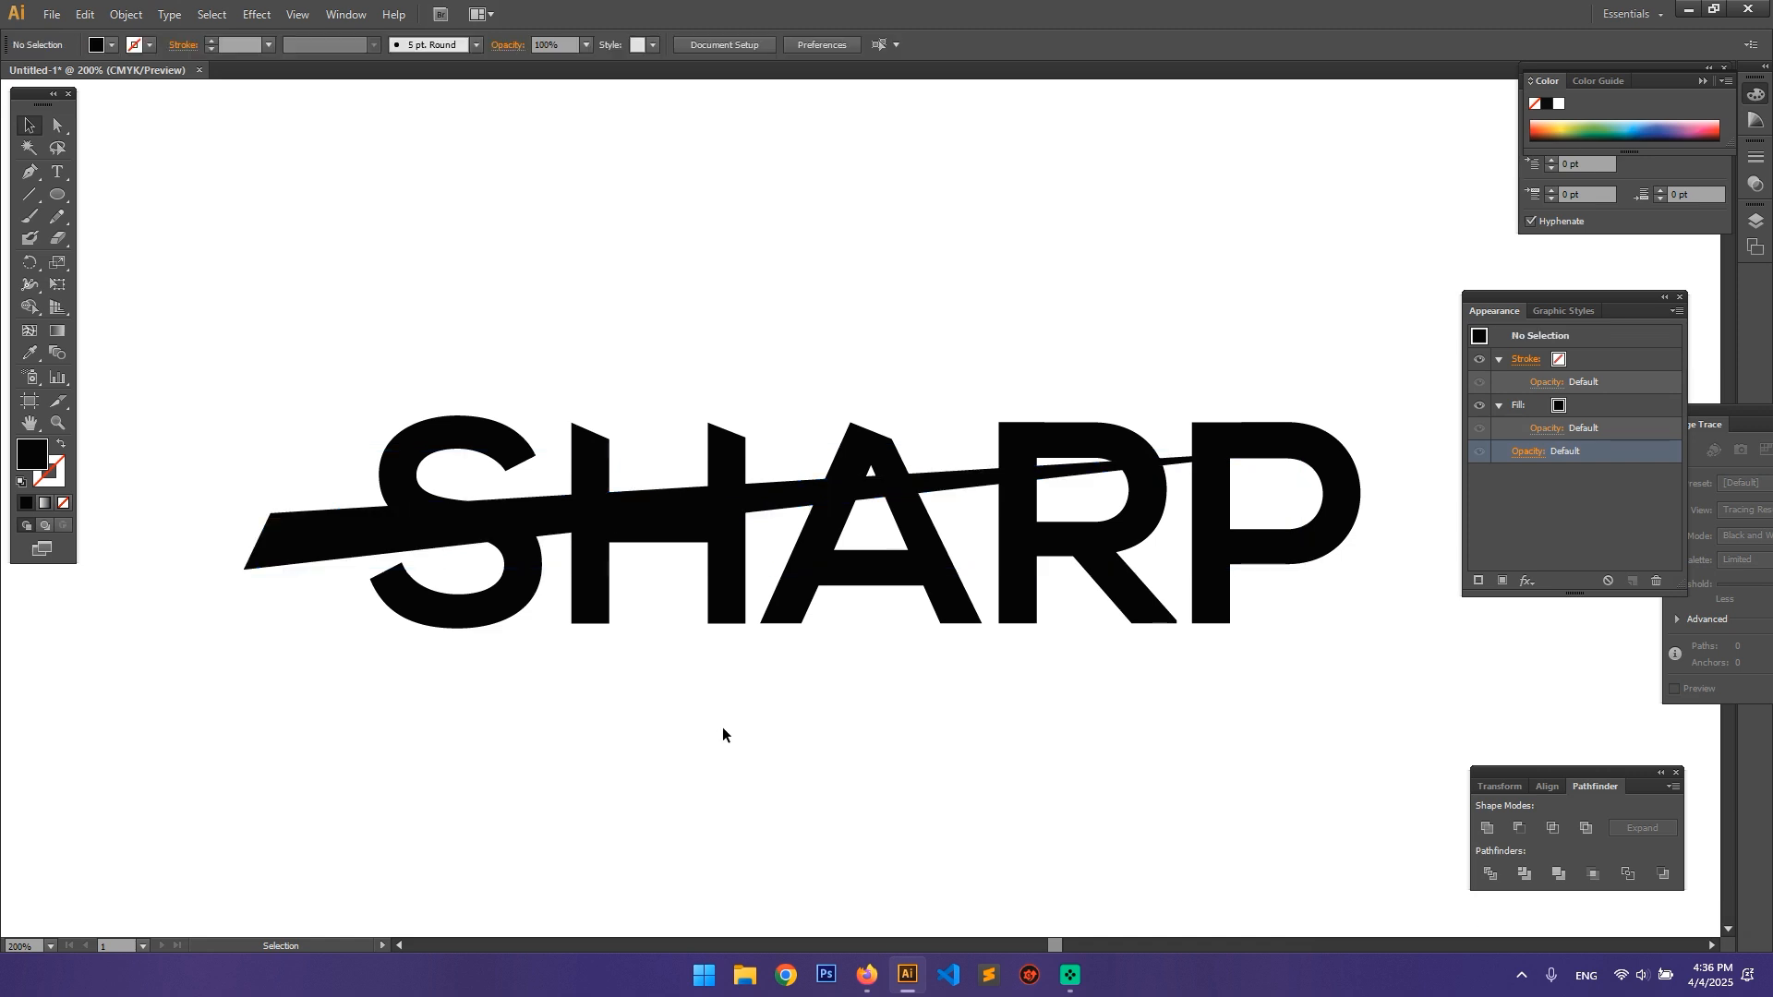
Step: Fill the wedge crossing the SHARP lettering with white
left_click(374, 528)
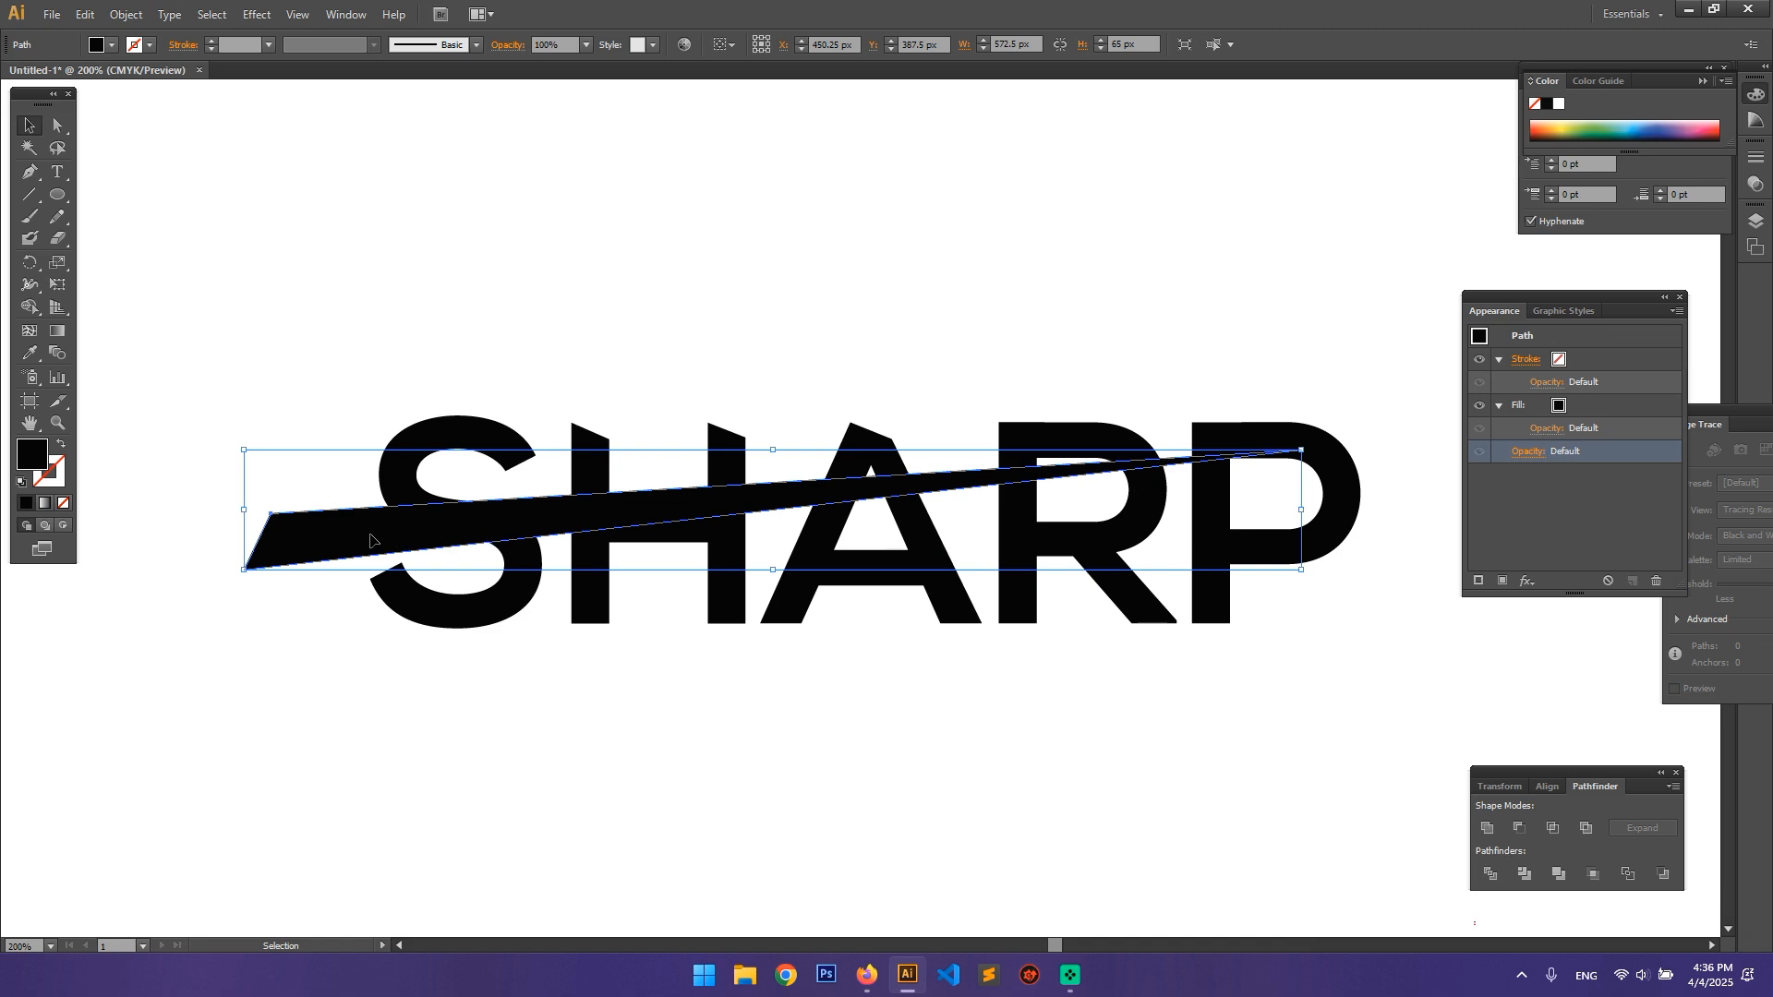
left_click(112, 45)
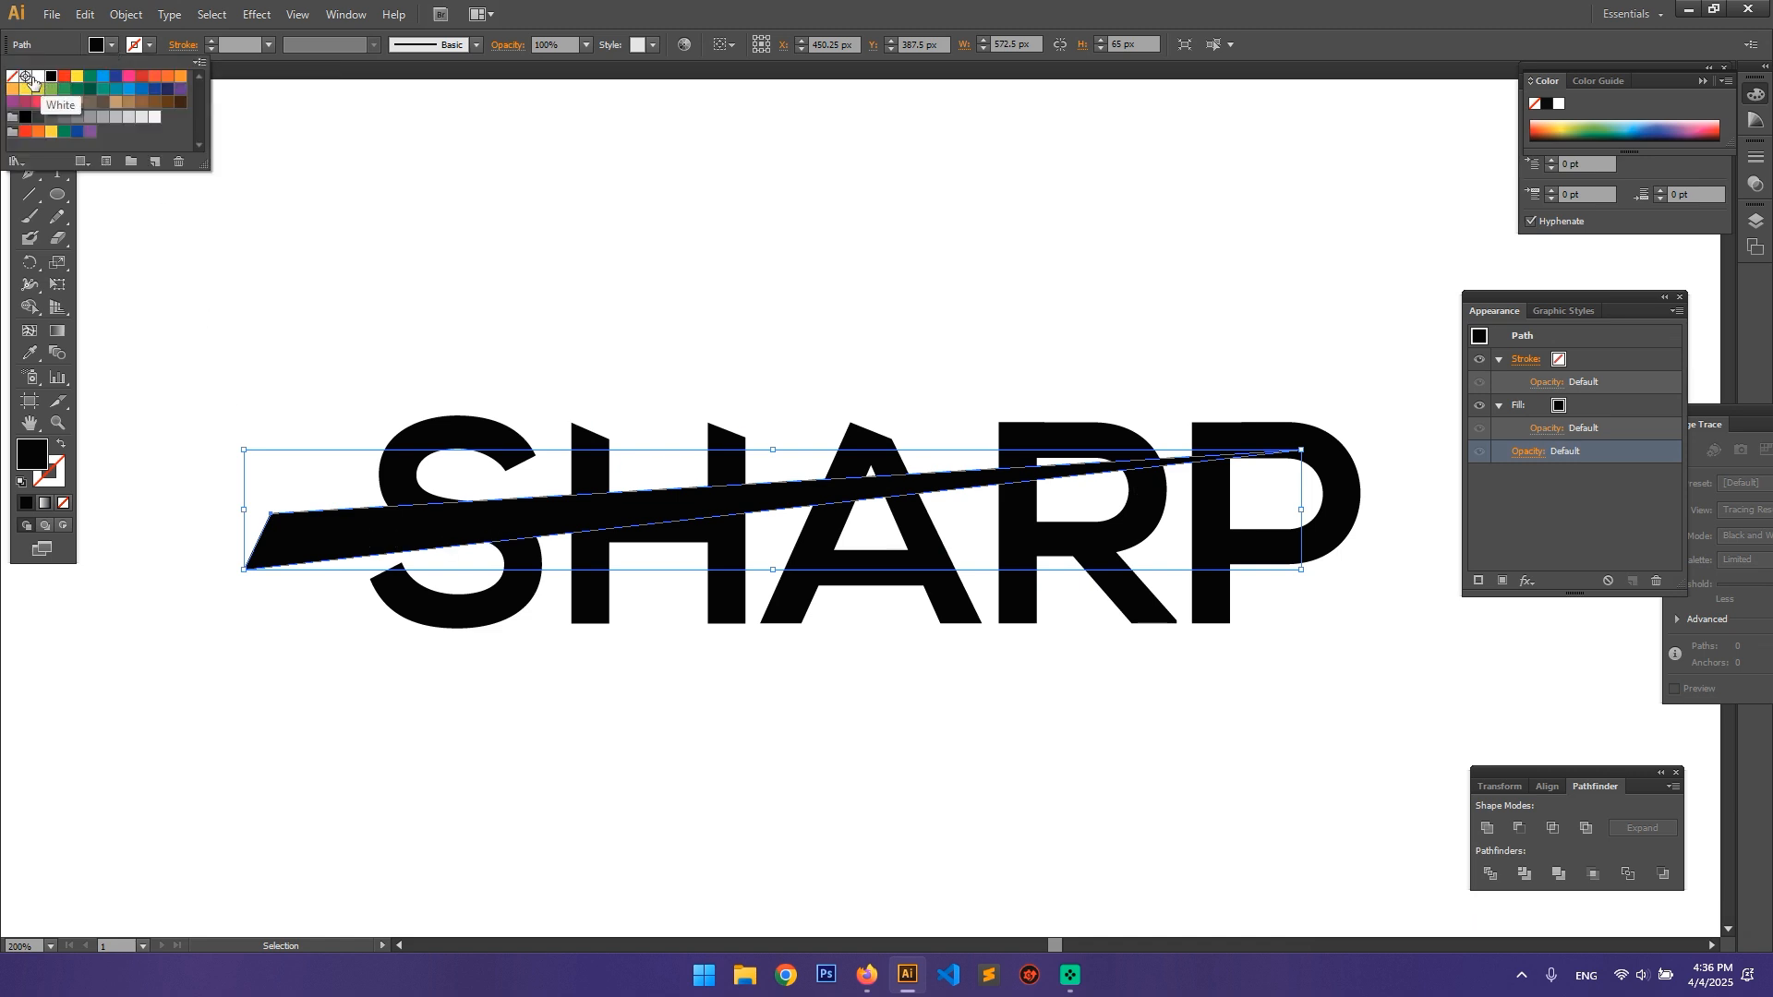
left_click(35, 83)
left_click(773, 282)
left_click(773, 279)
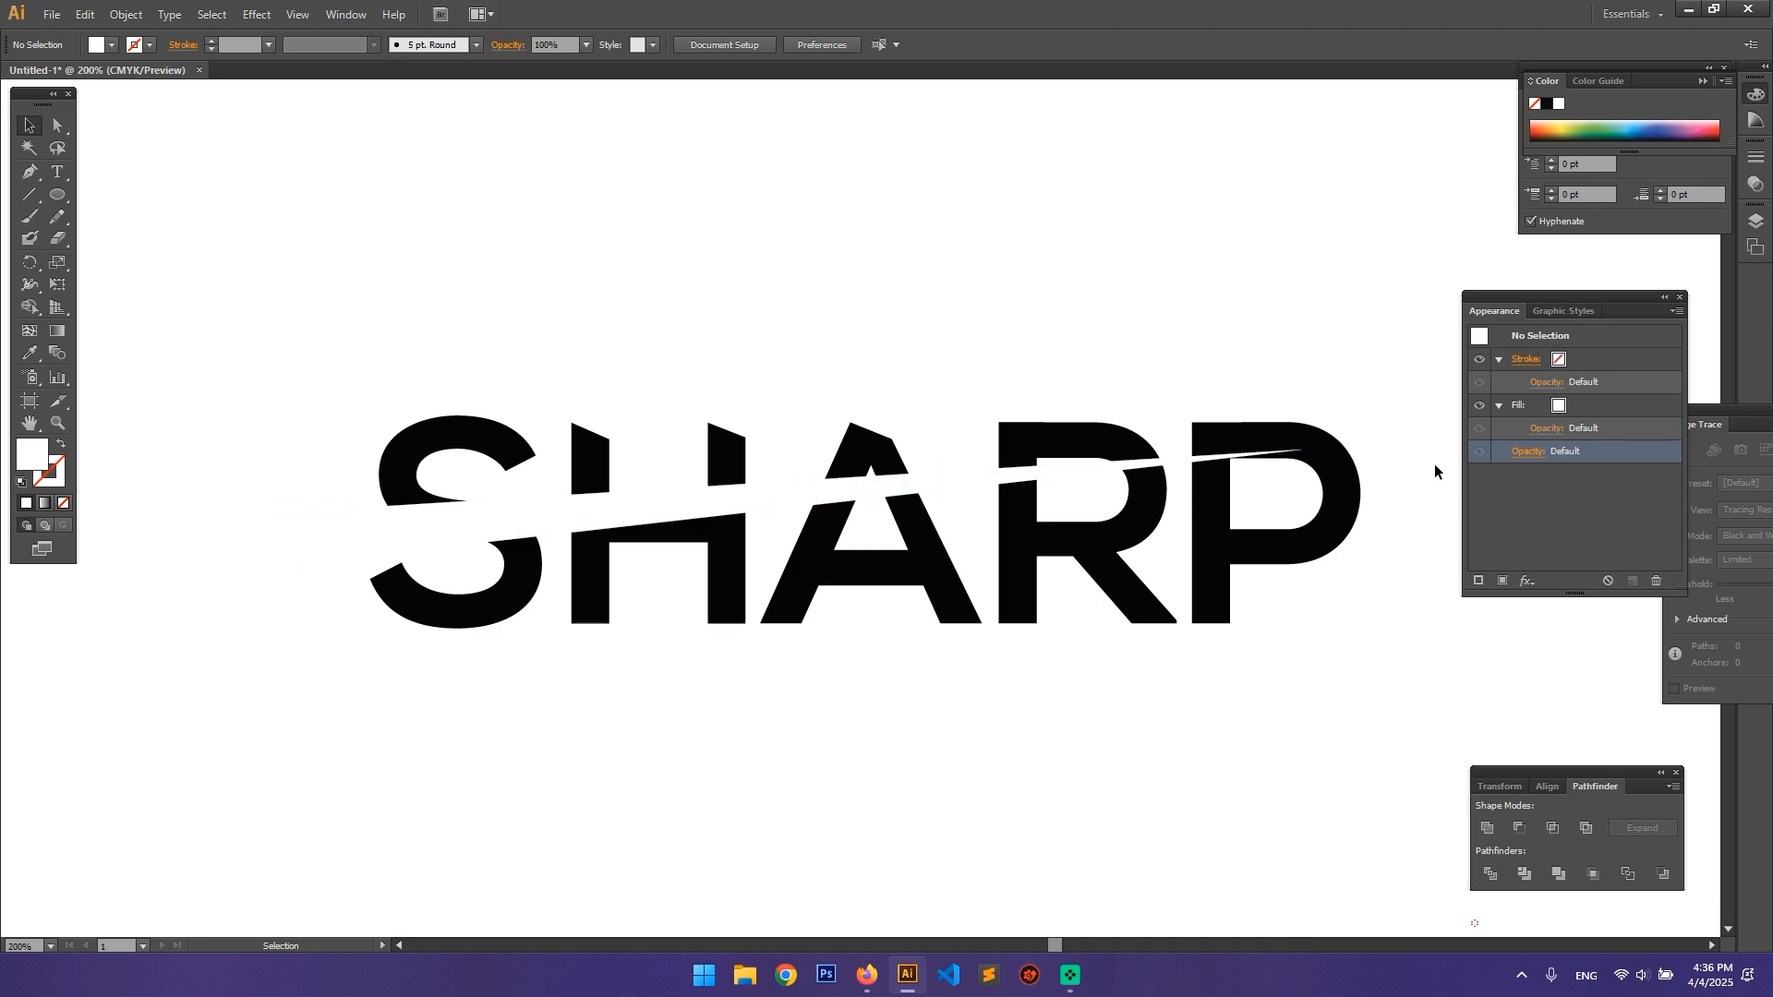
Step: Draw a light blue rectangle about 863 by 669 px on the artboard, covering the whole SHARP lettering
key("z")
left_click(965, 566, "alt")
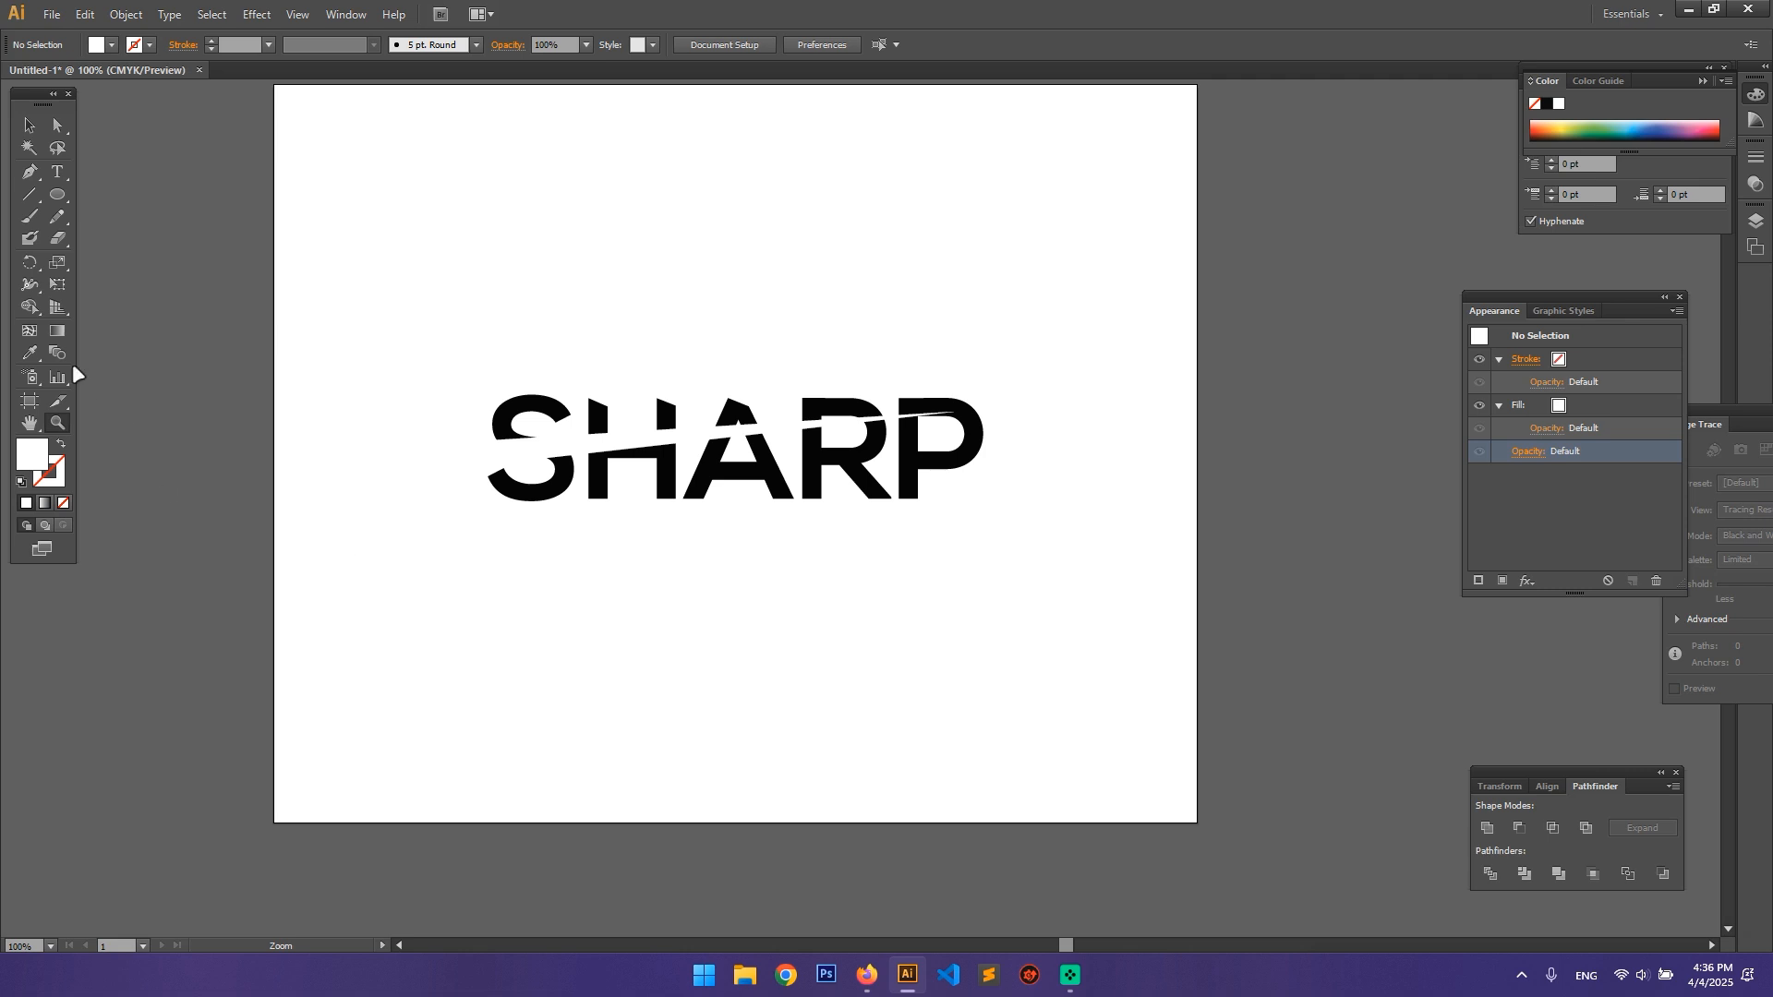
left_click_drag(56, 172, 120, 194)
double_click(44, 454)
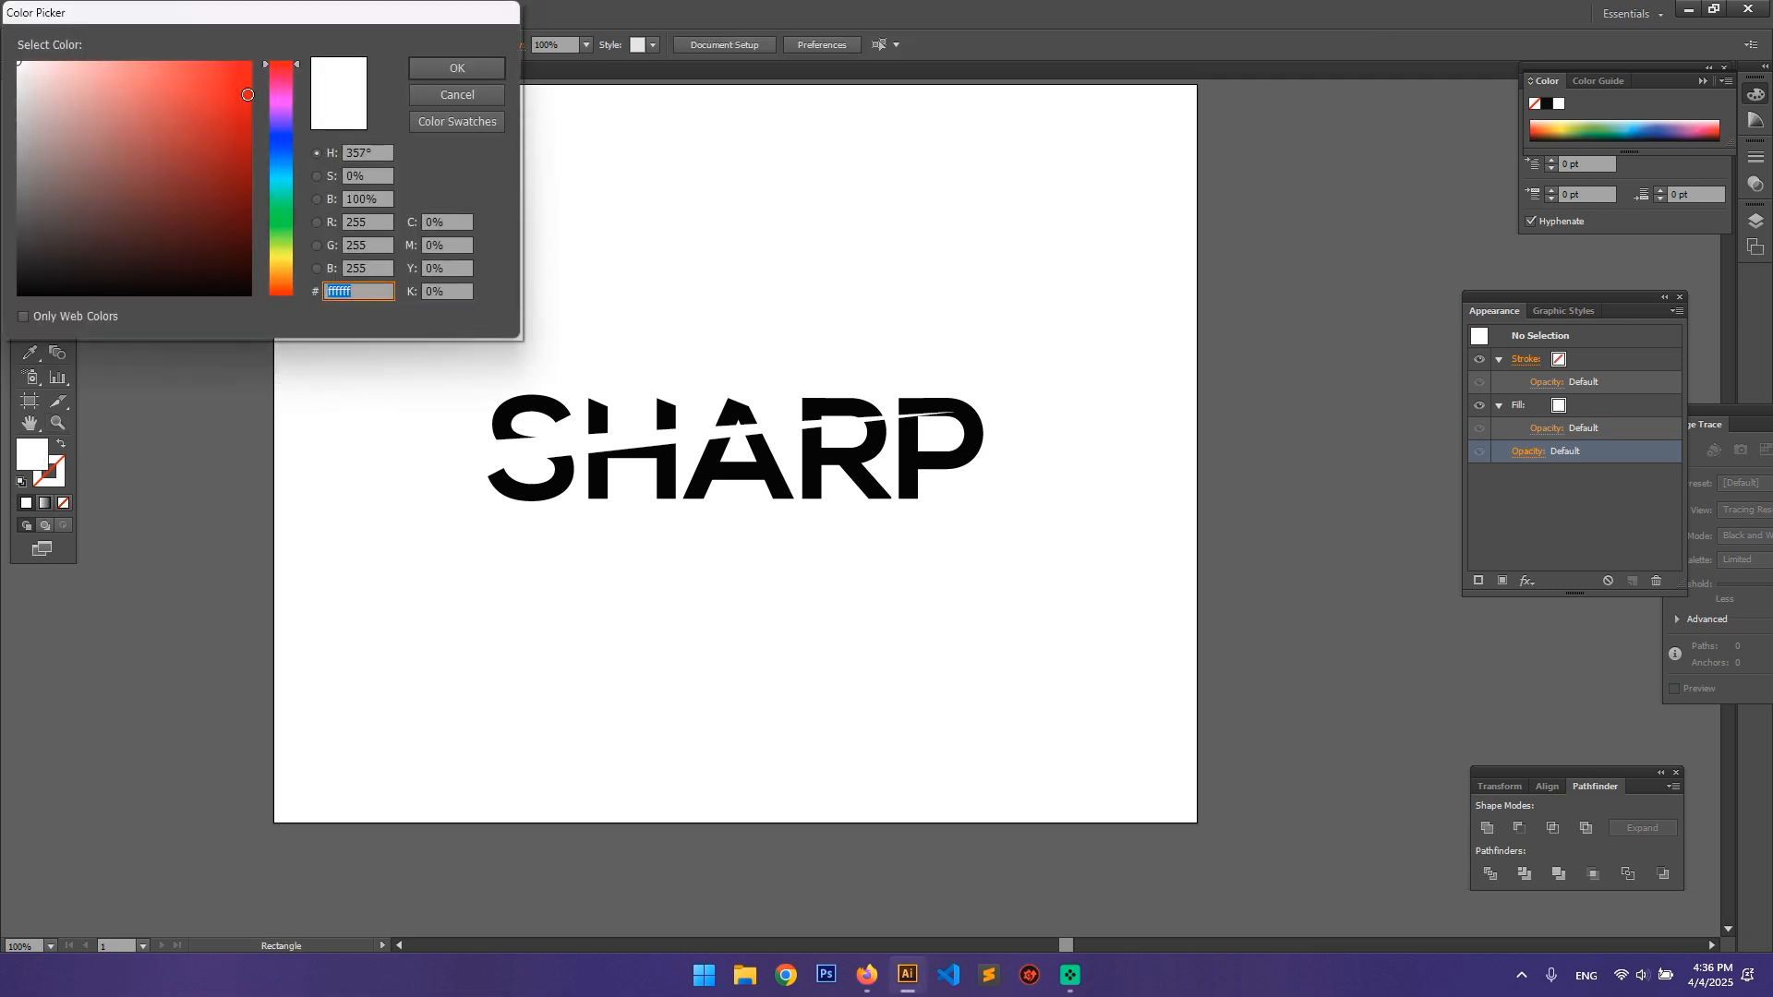
left_click(281, 178)
left_click(222, 70)
left_click(457, 67)
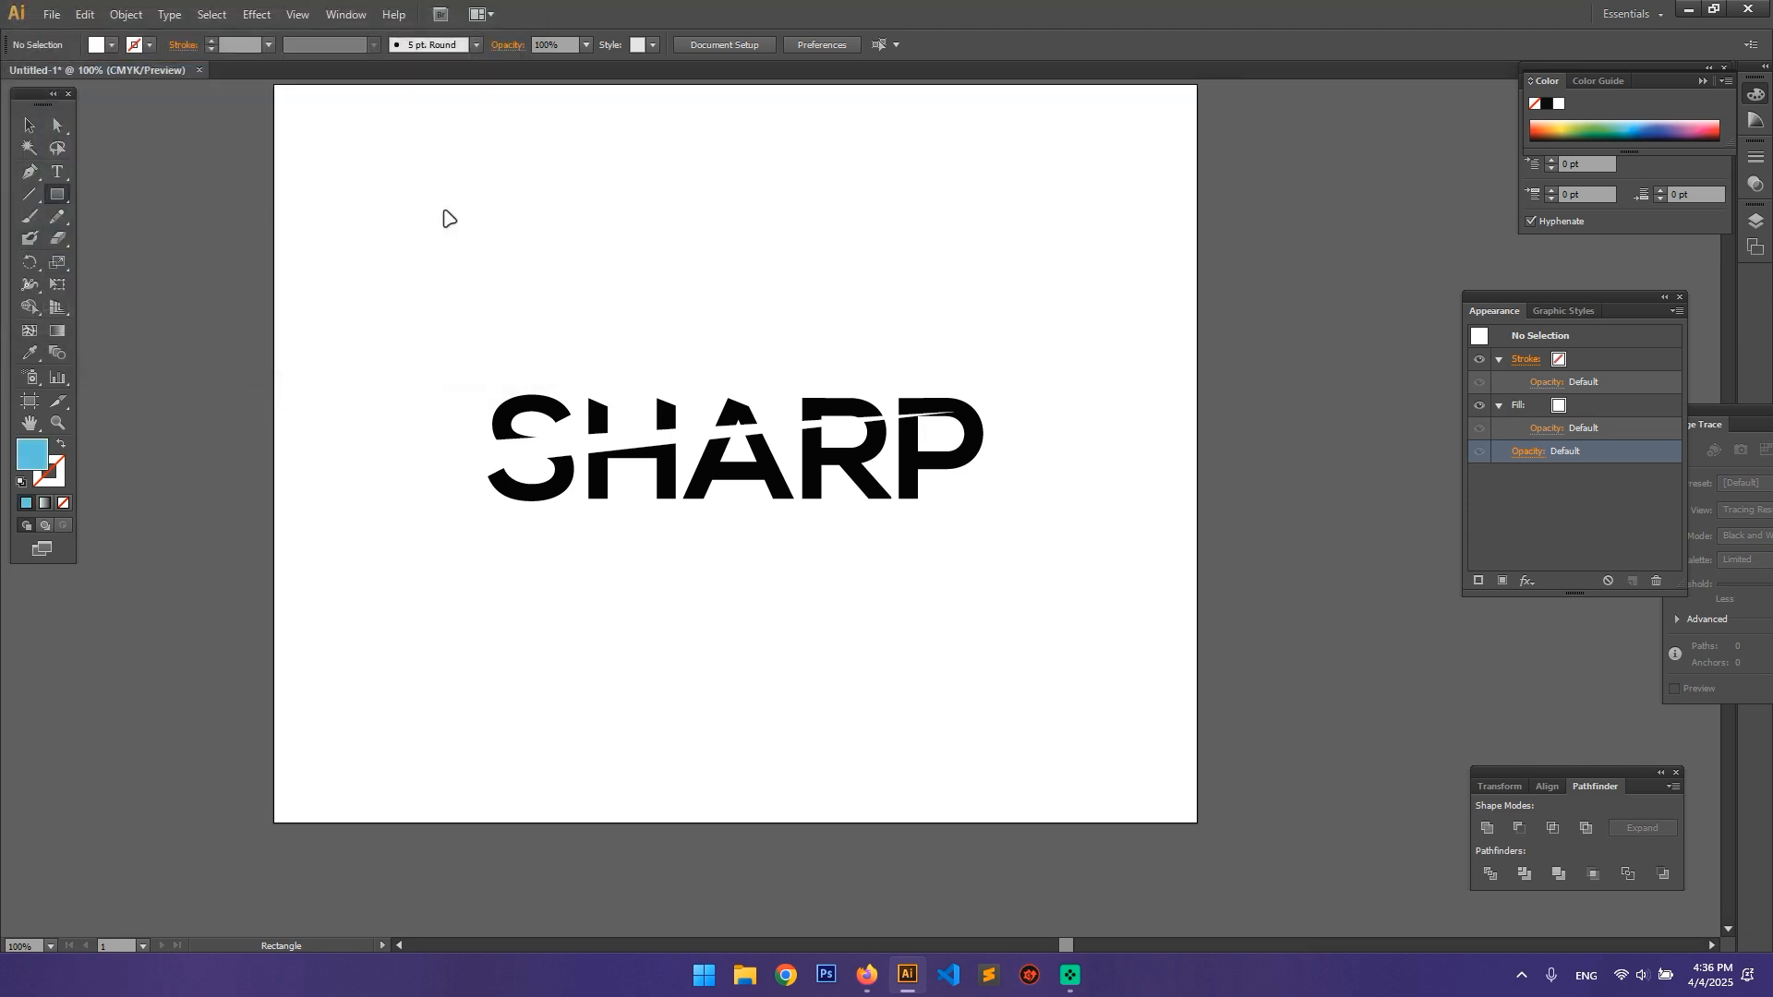
left_click_drag(337, 139, 1134, 755)
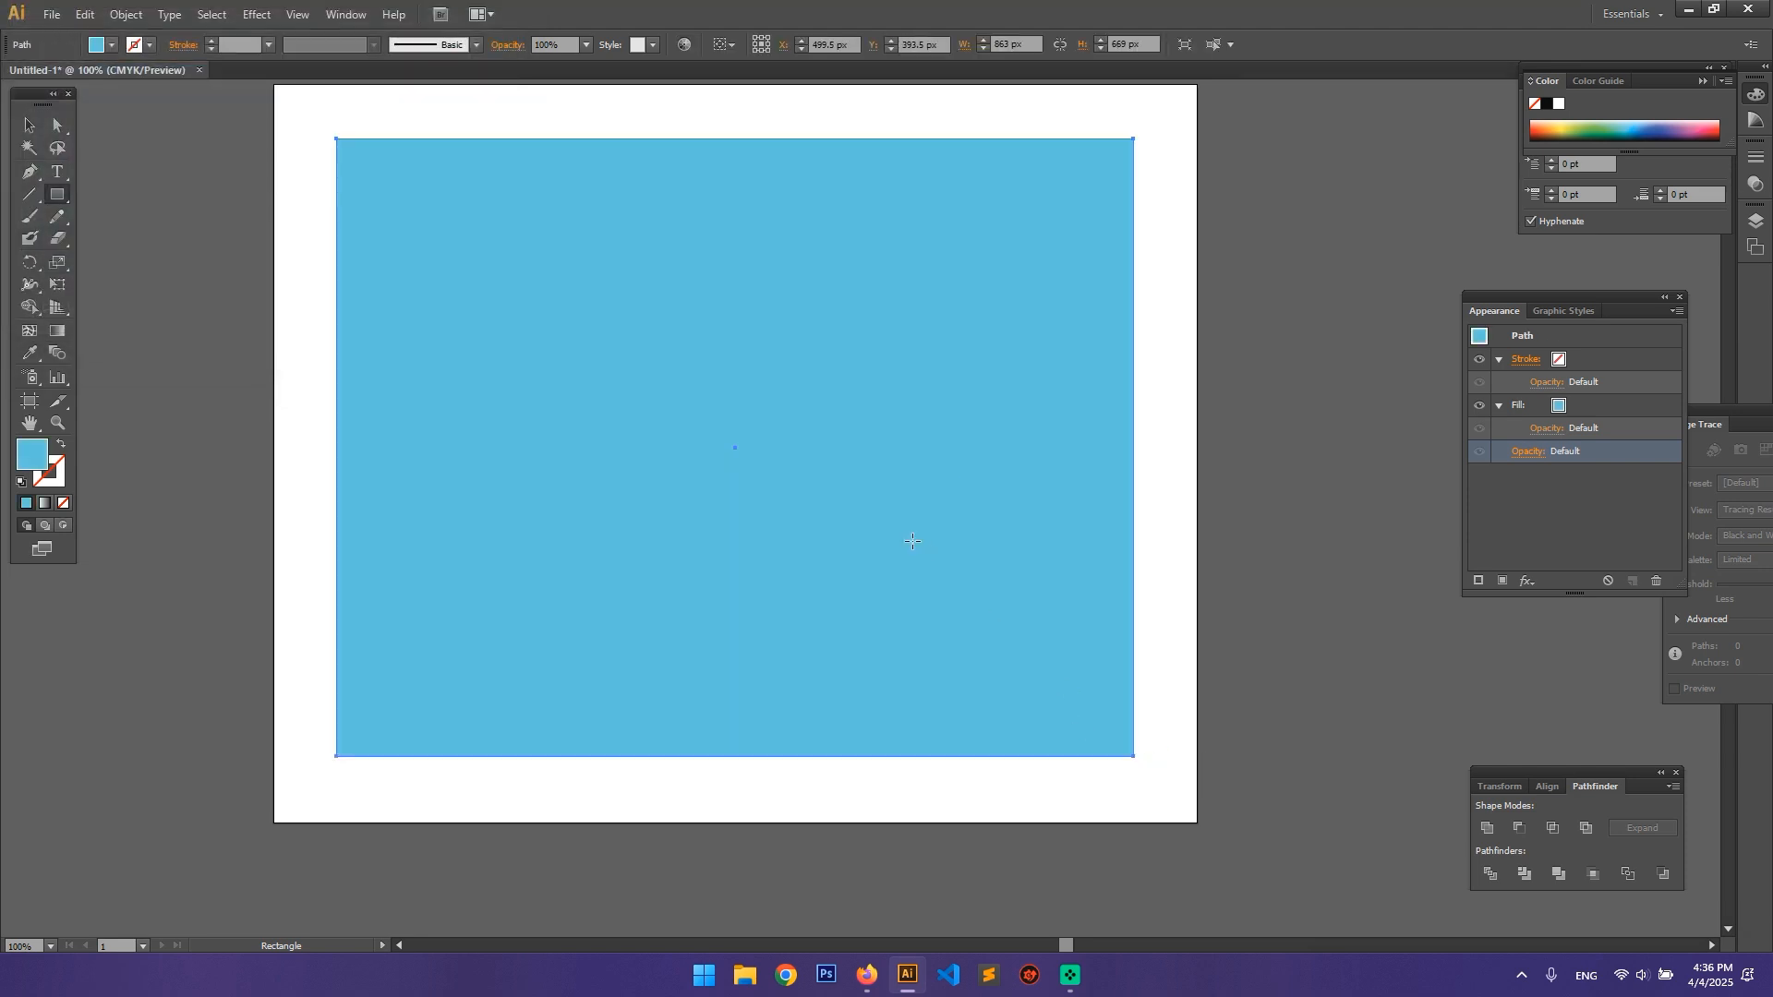
key("v")
left_click(280, 458)
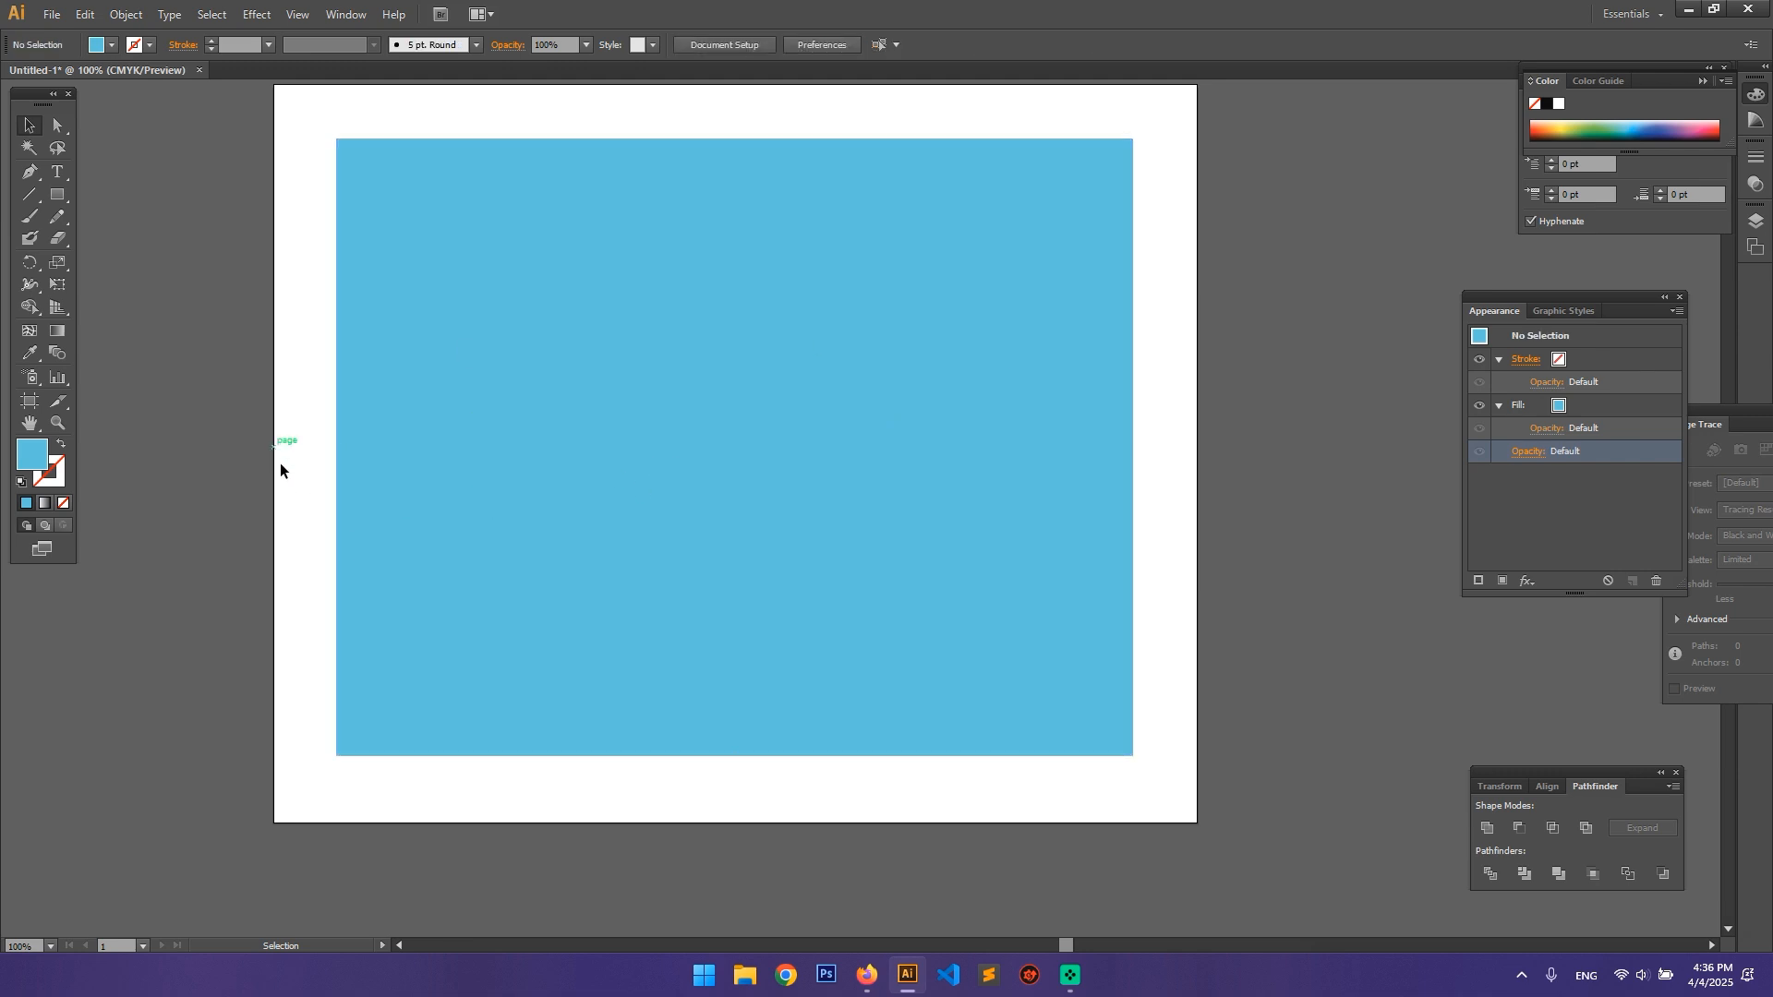
Step: Send the light blue rectangle to the back, behind the lettering and the wedge
left_click(750, 510)
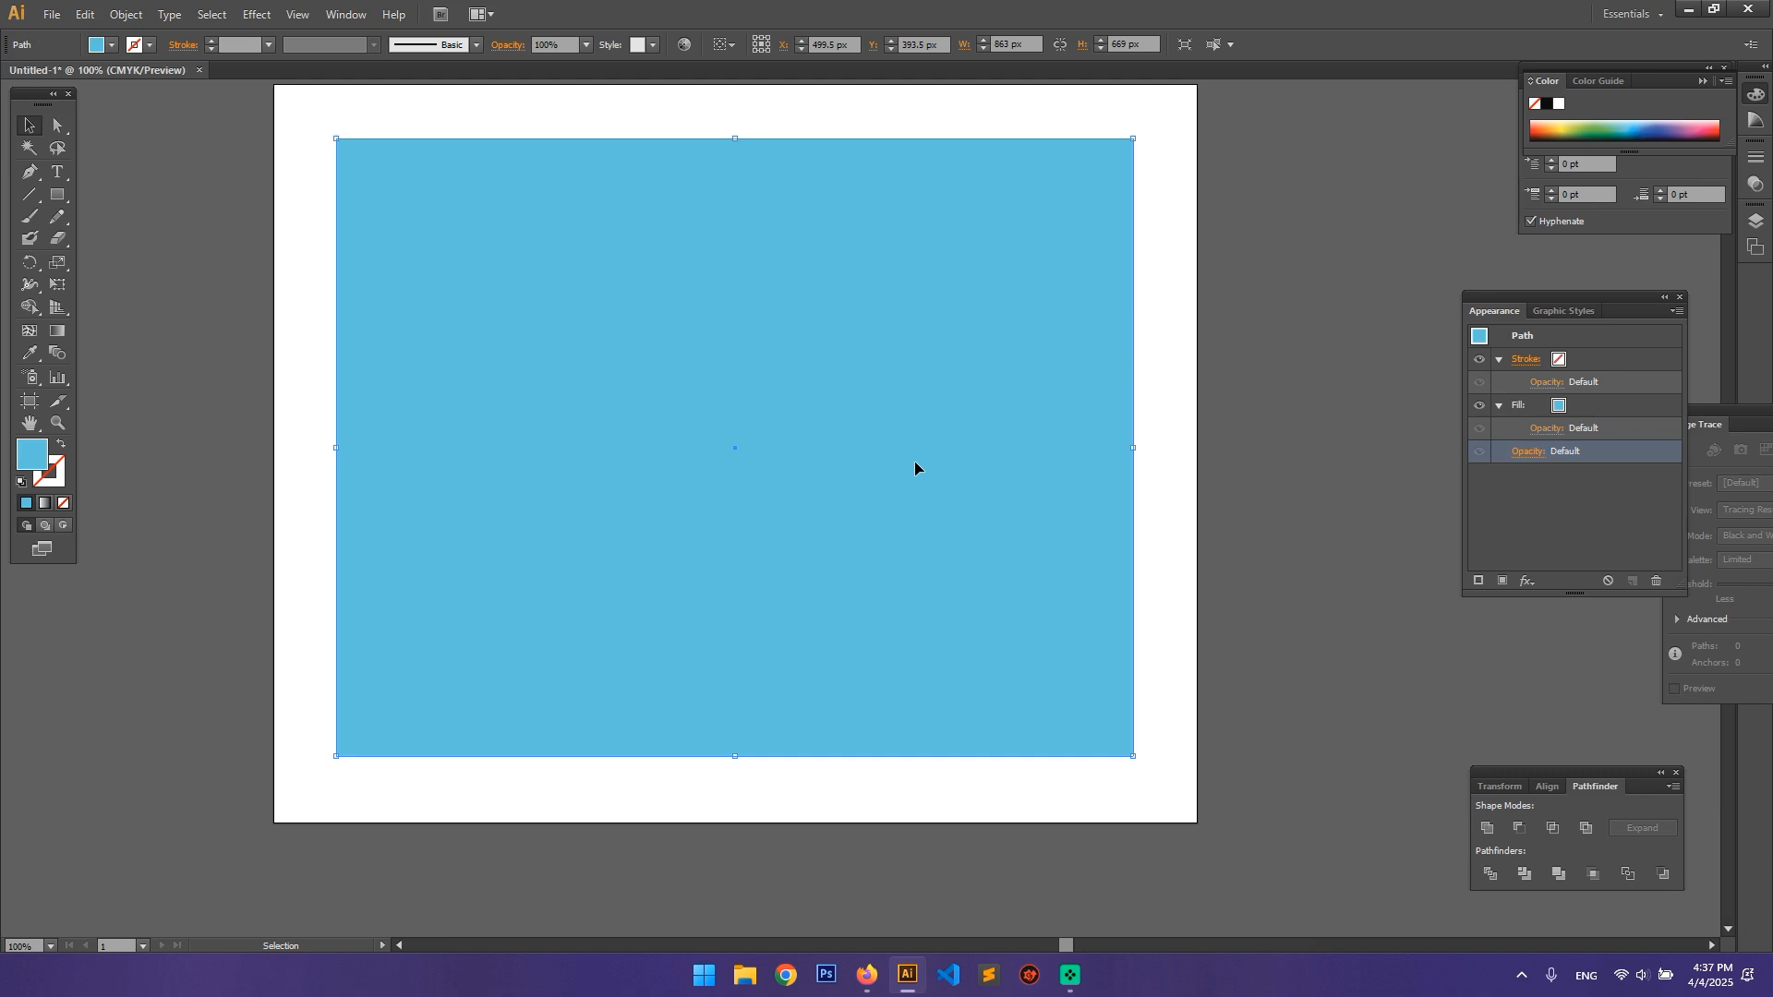
right_click(915, 315)
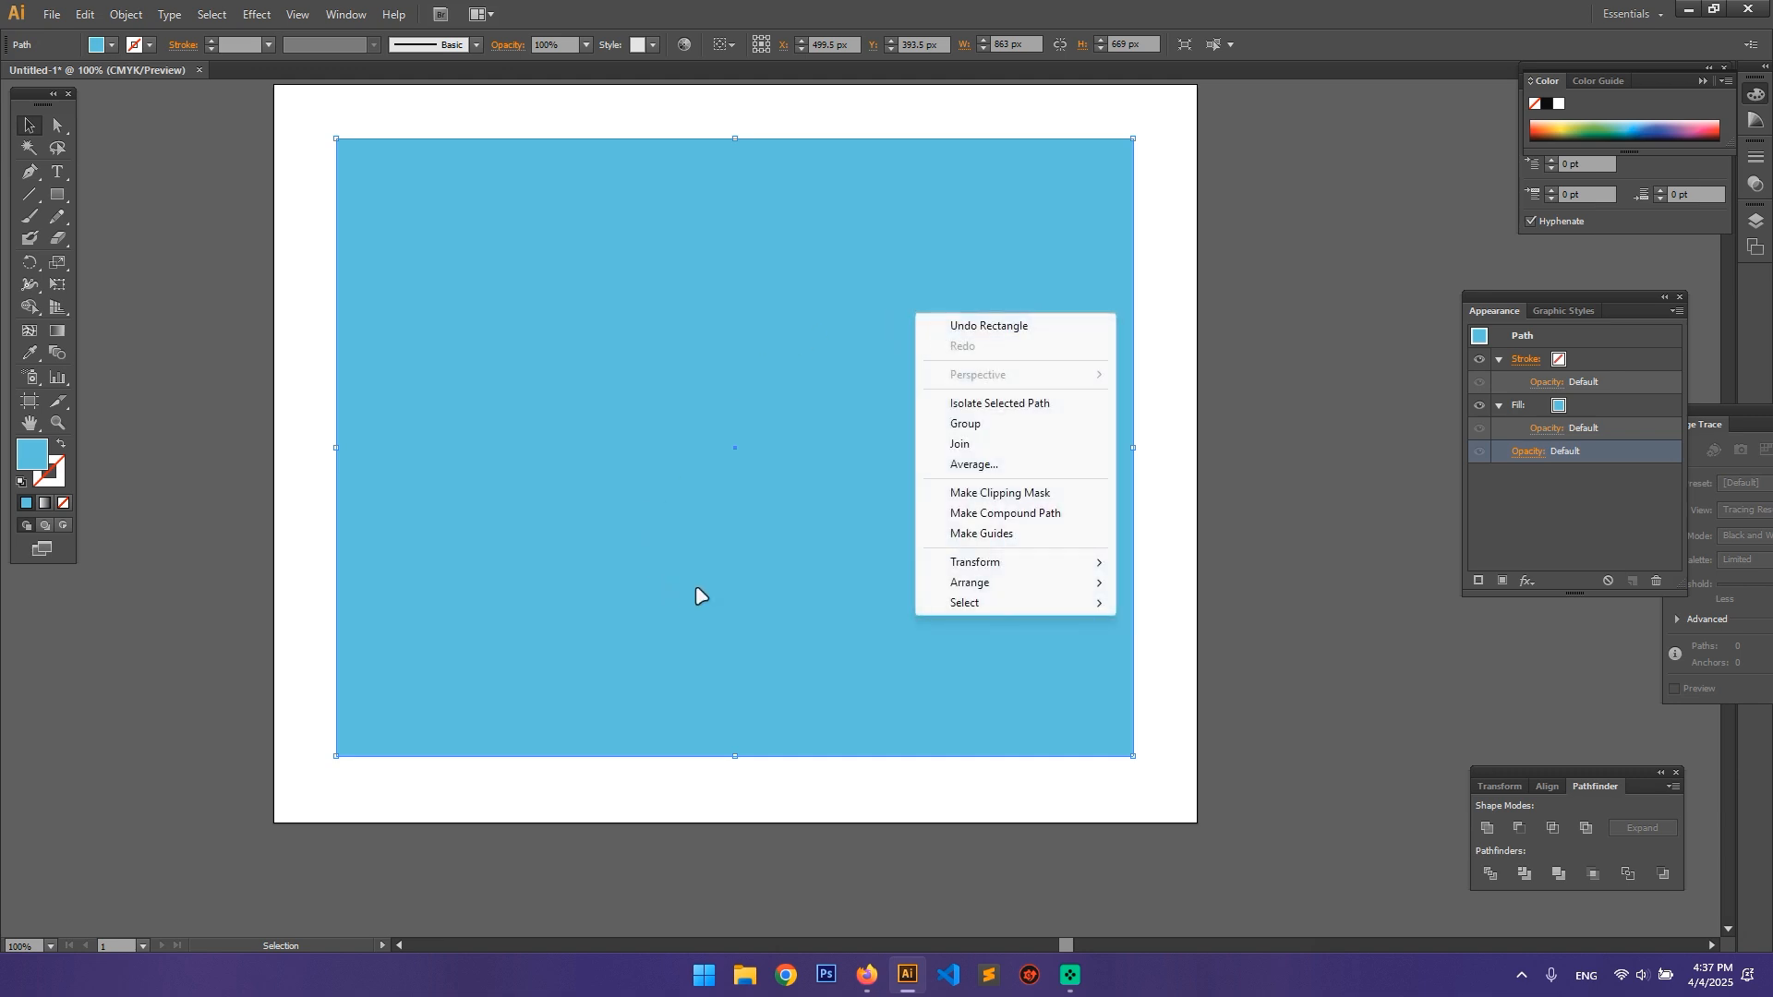
mouse_move(989, 586)
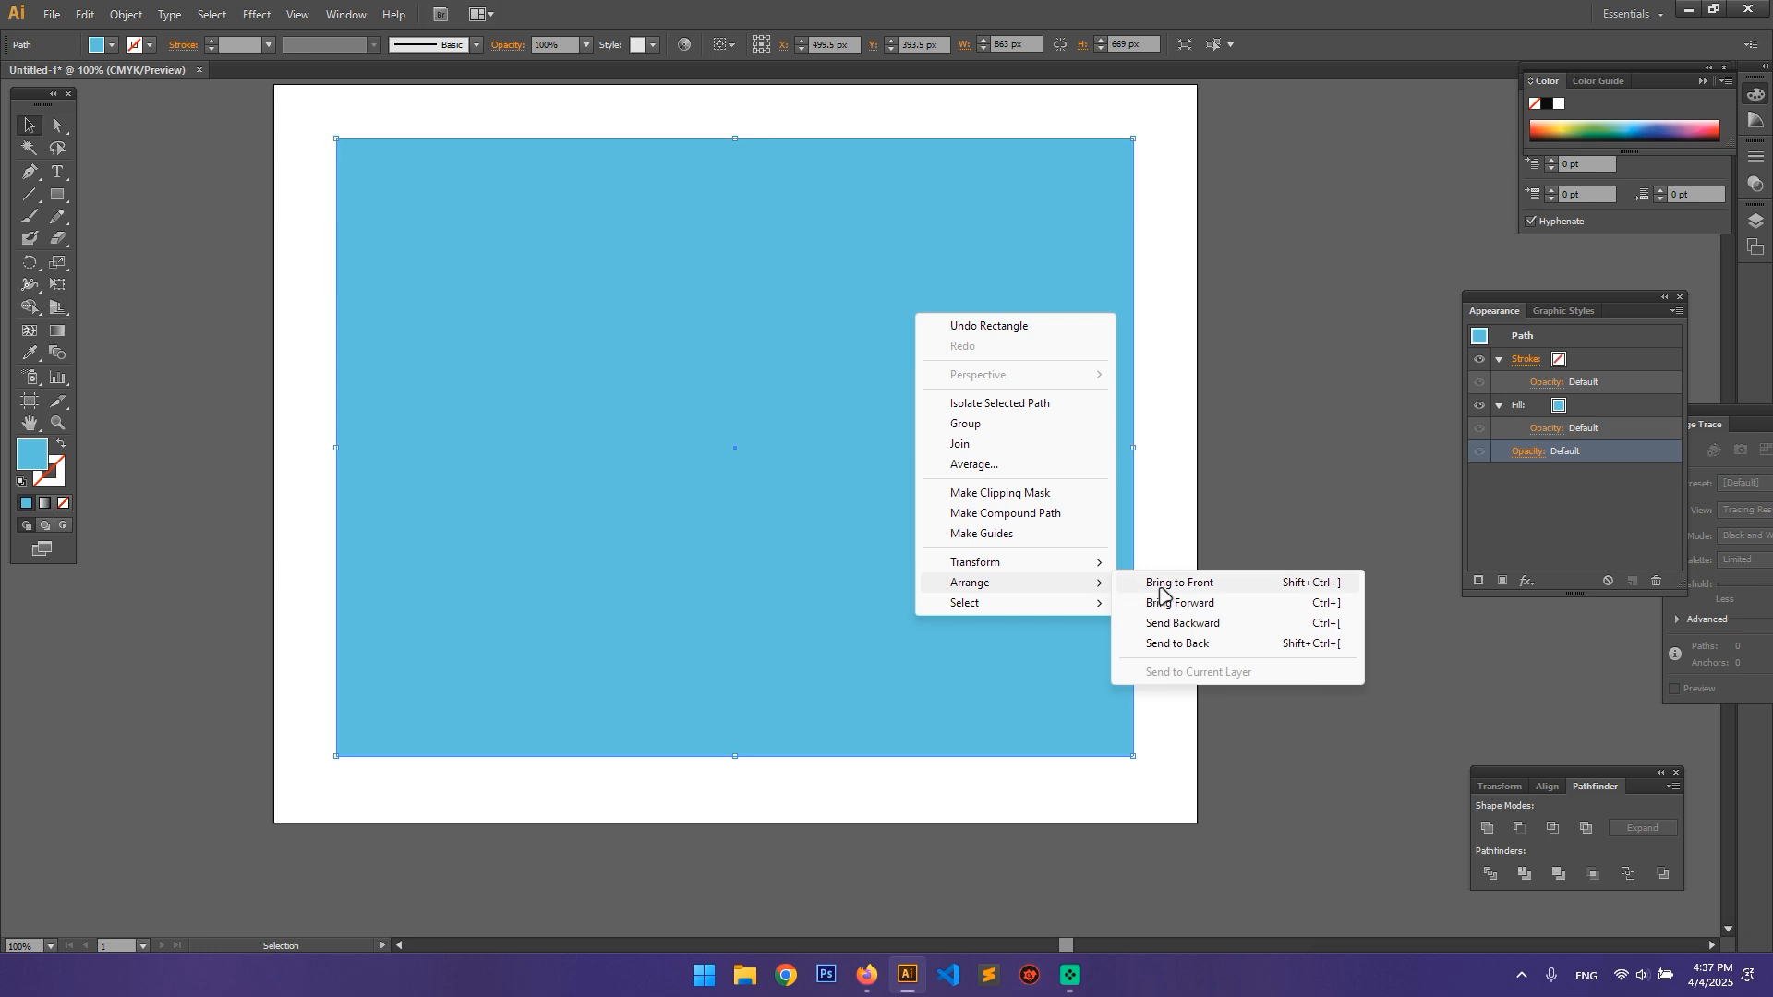
left_click(1199, 644)
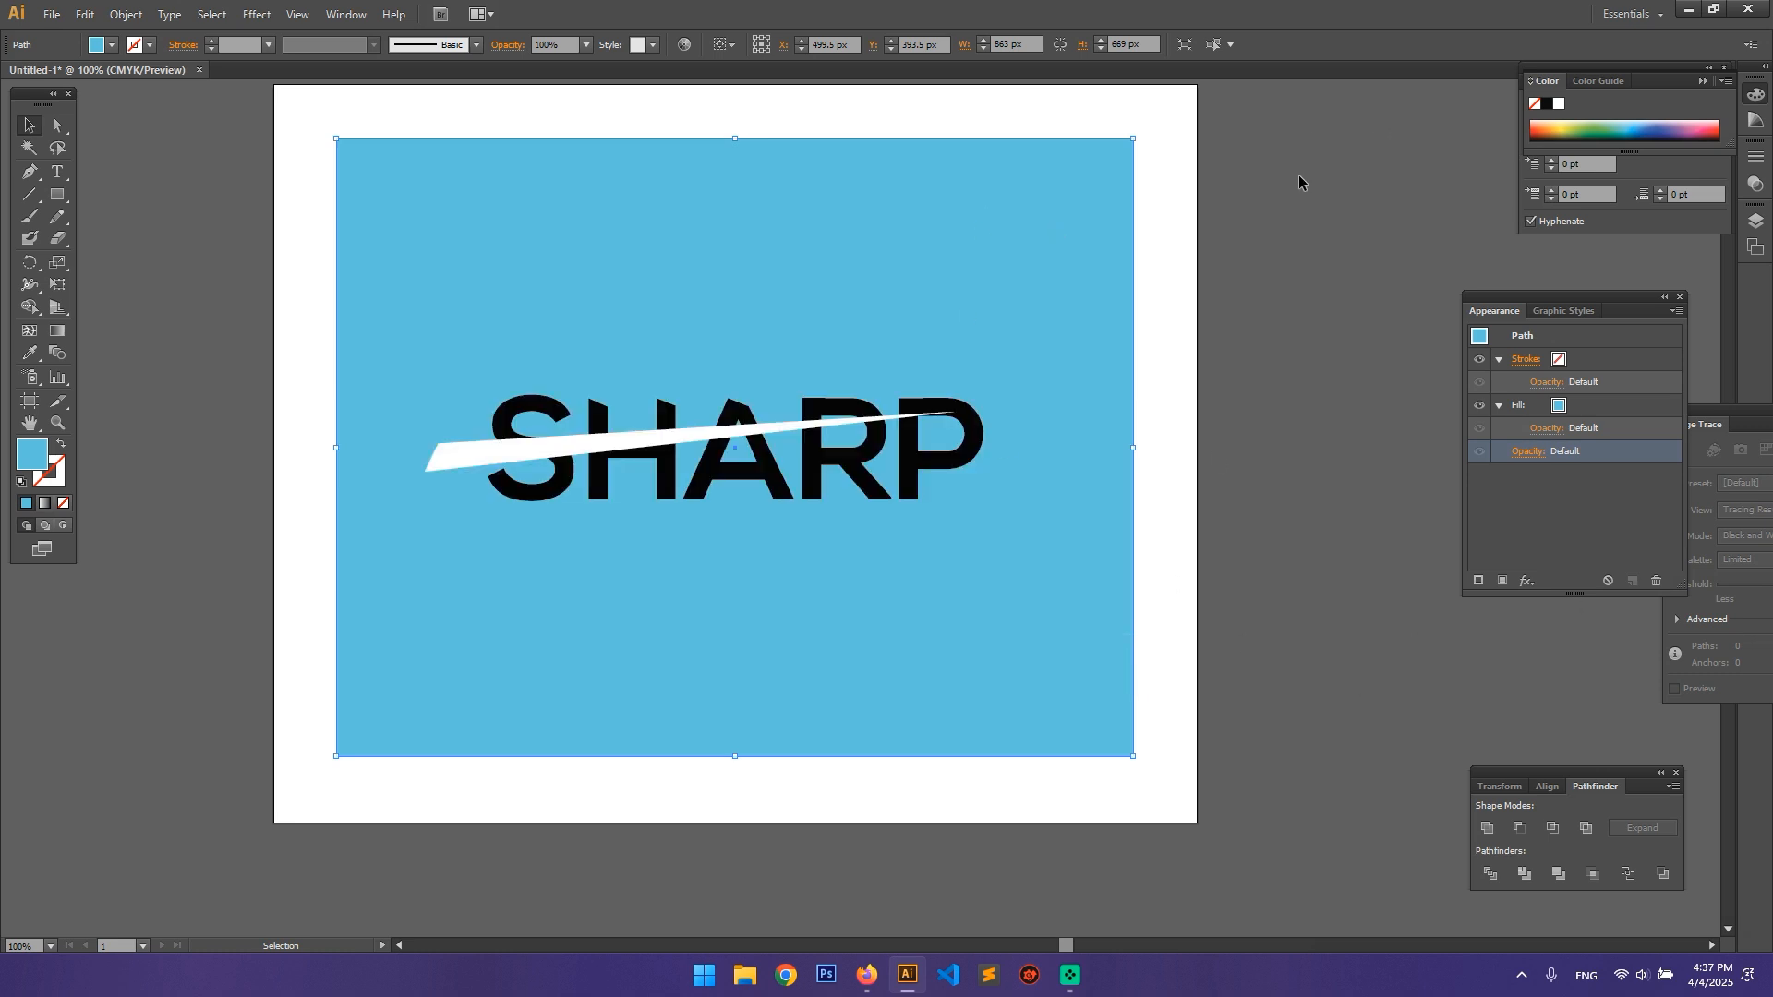
left_click(667, 473)
left_click(475, 455)
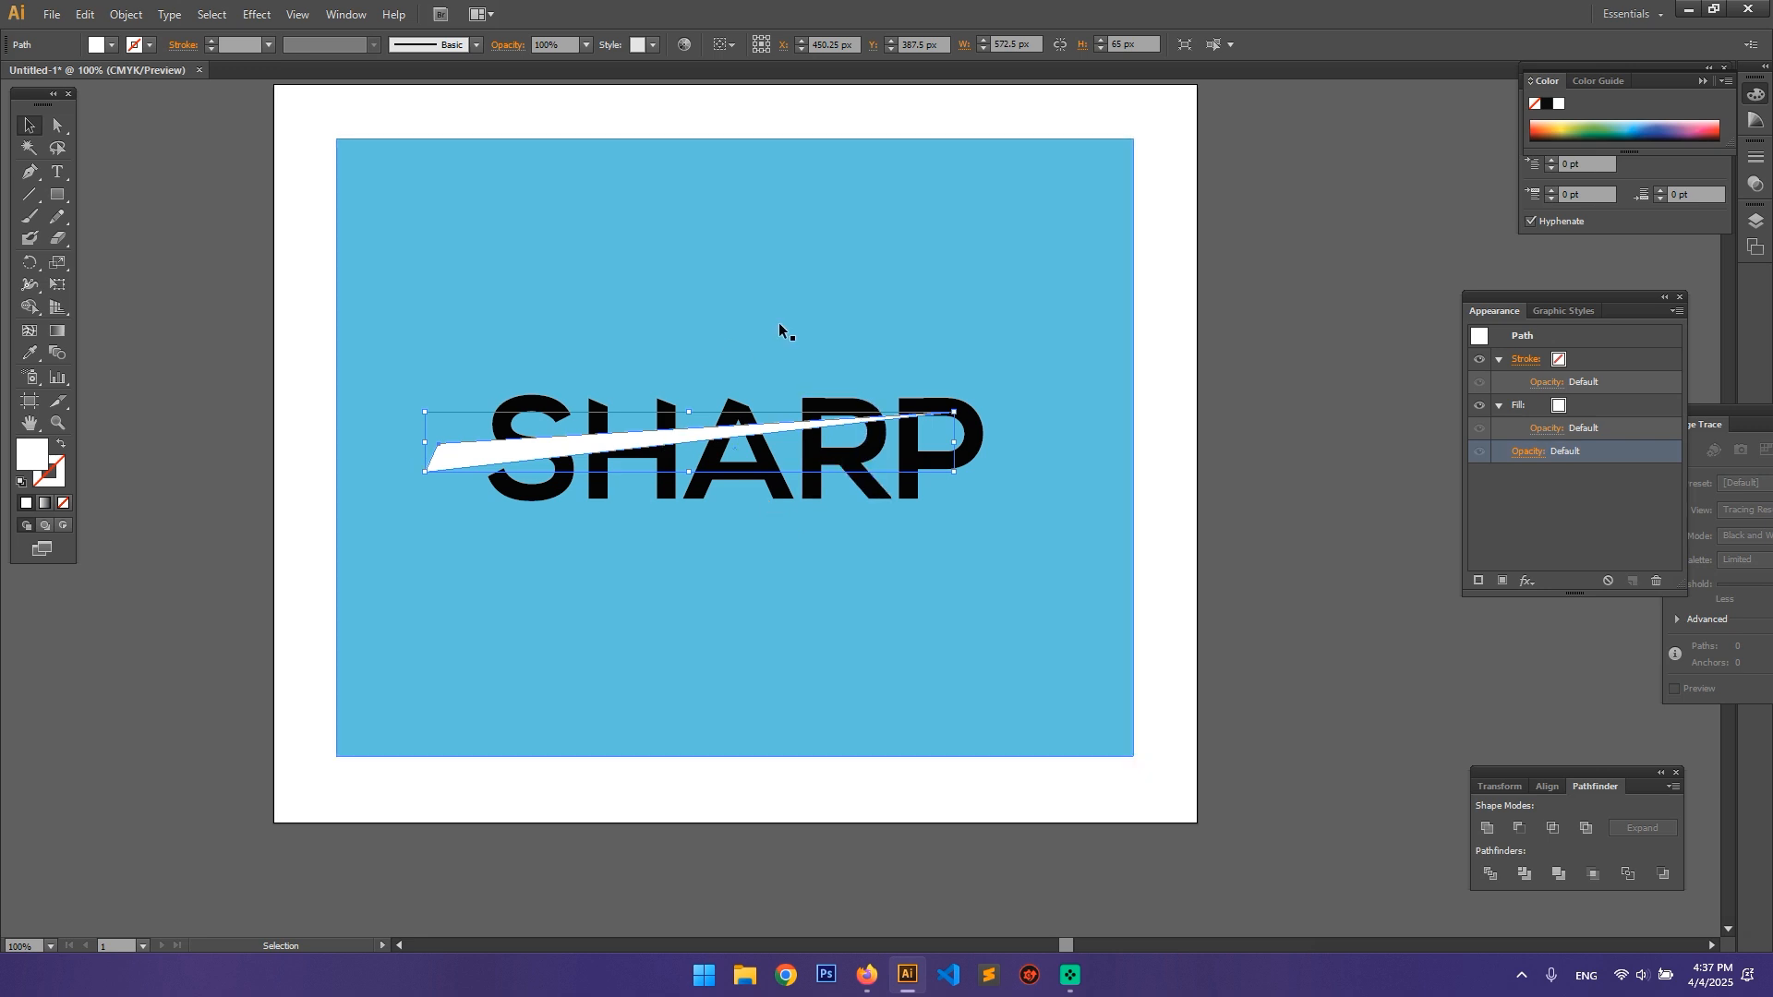
left_click(1157, 417)
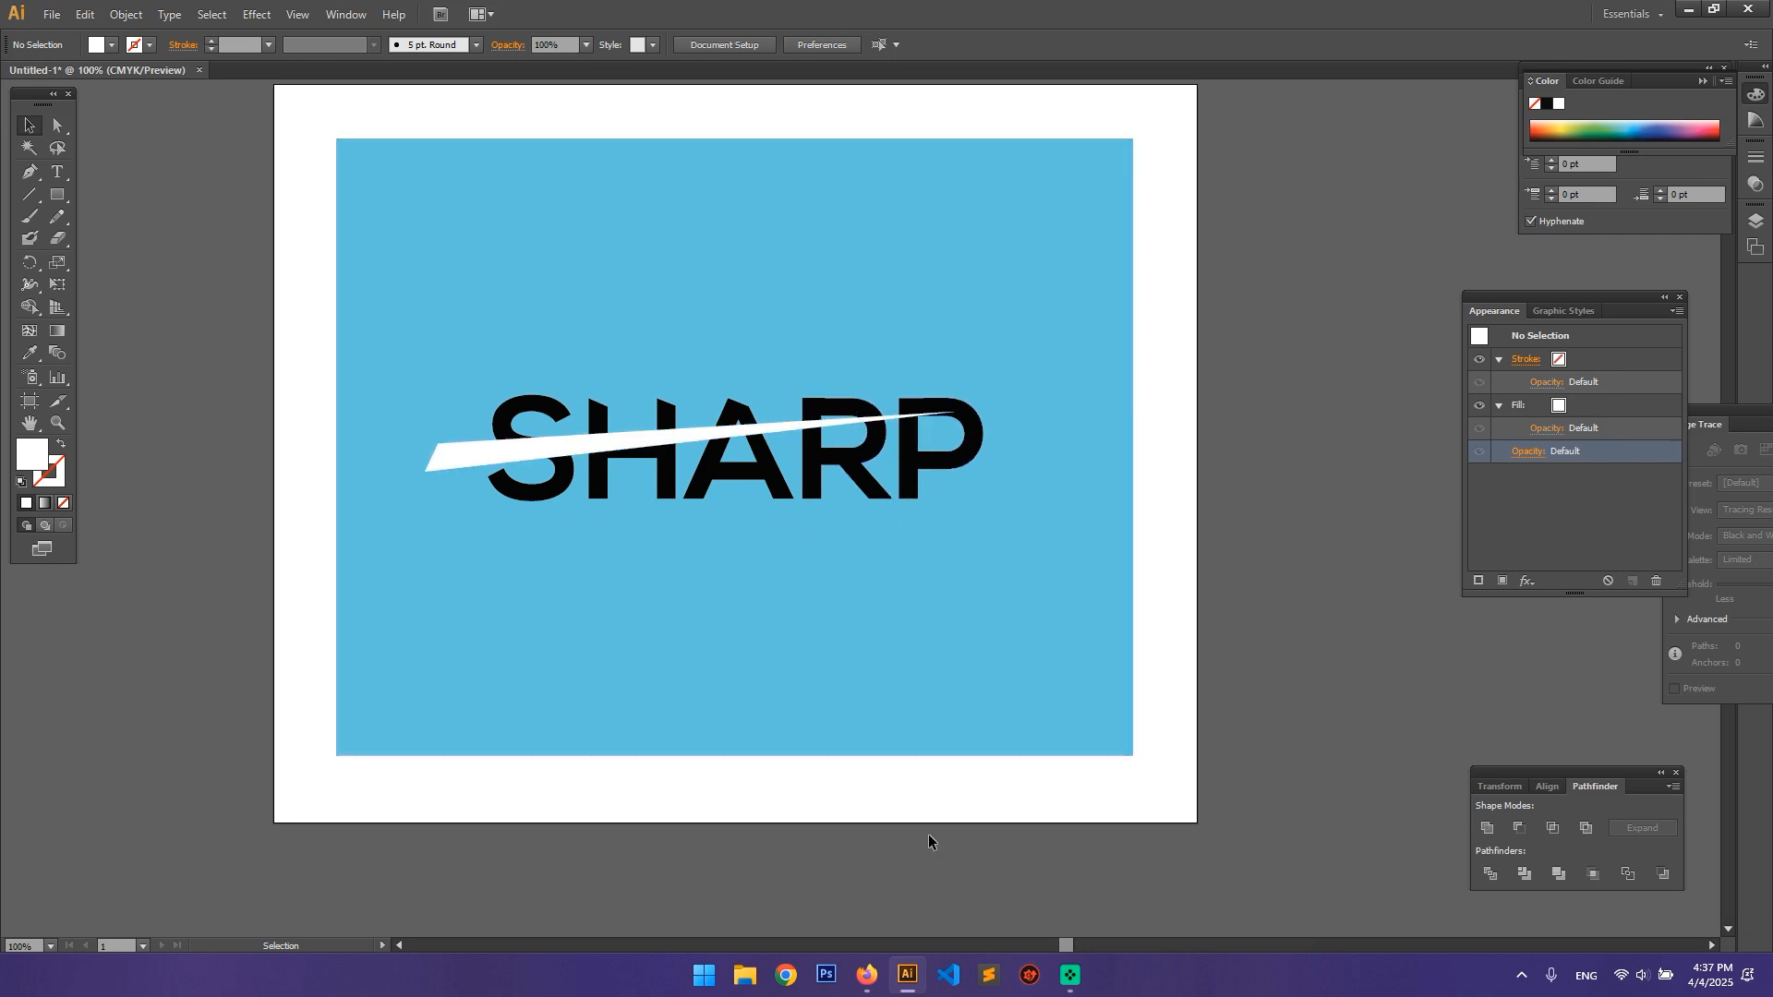
left_click(437, 466)
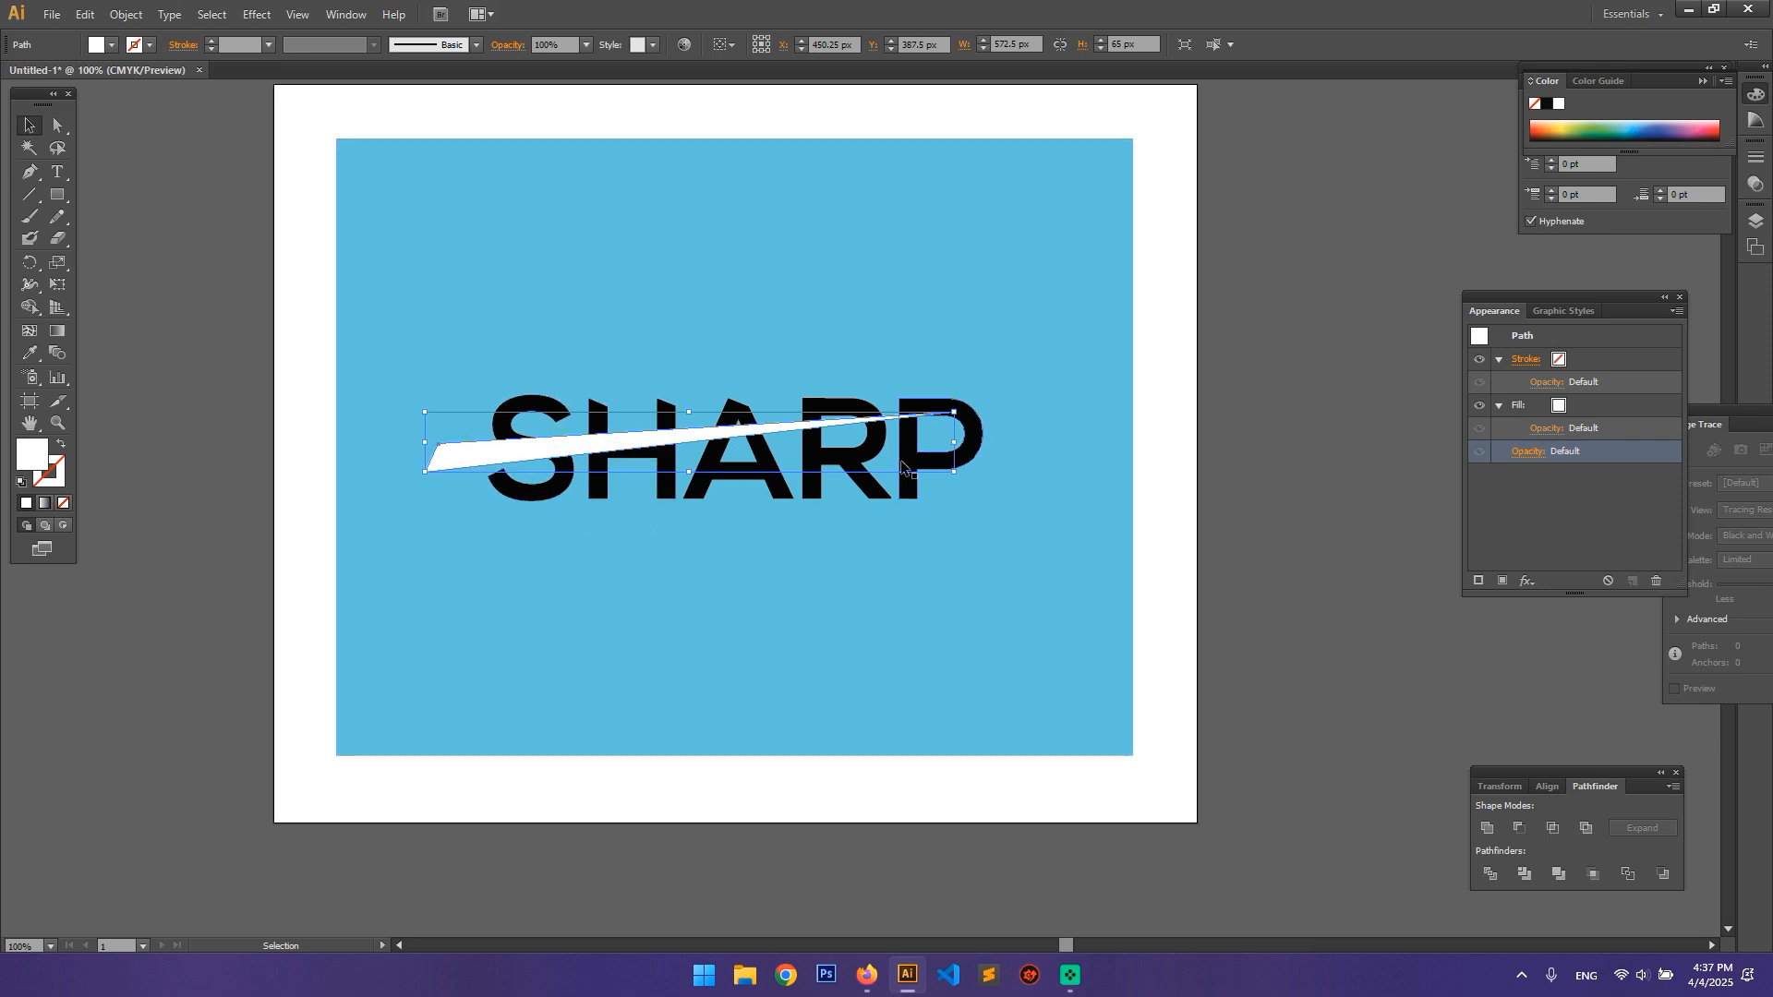
left_click(914, 591)
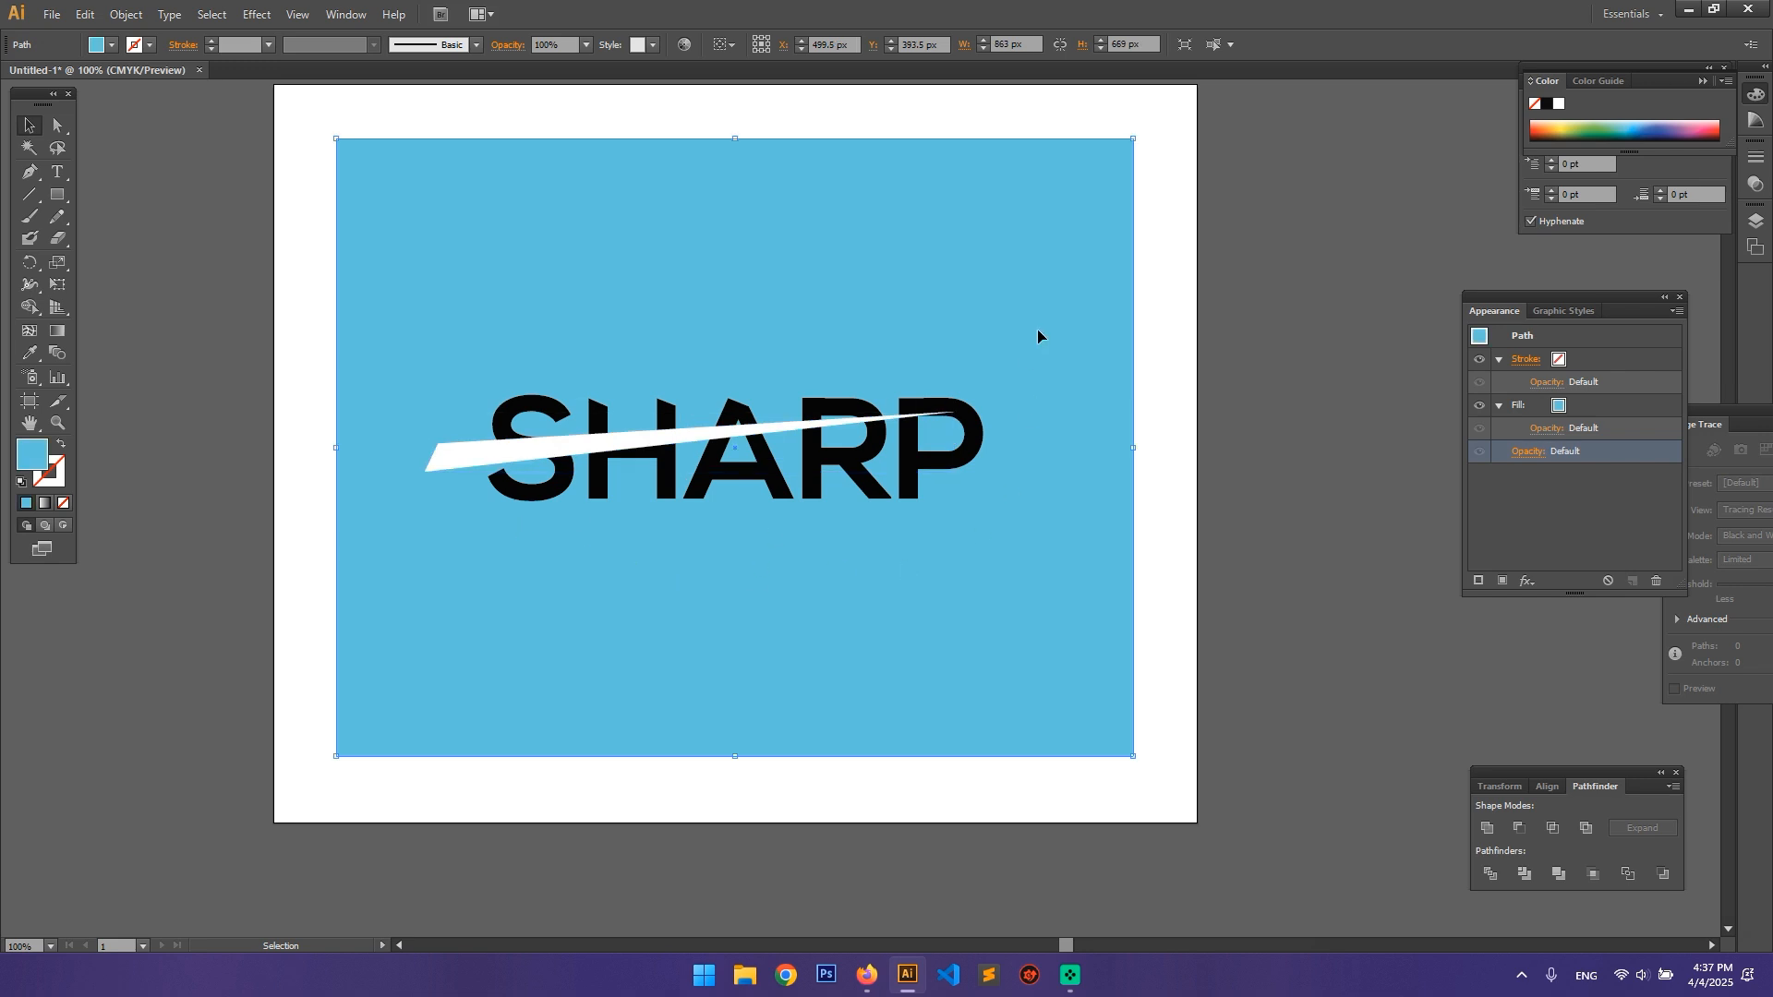
left_click(1161, 266)
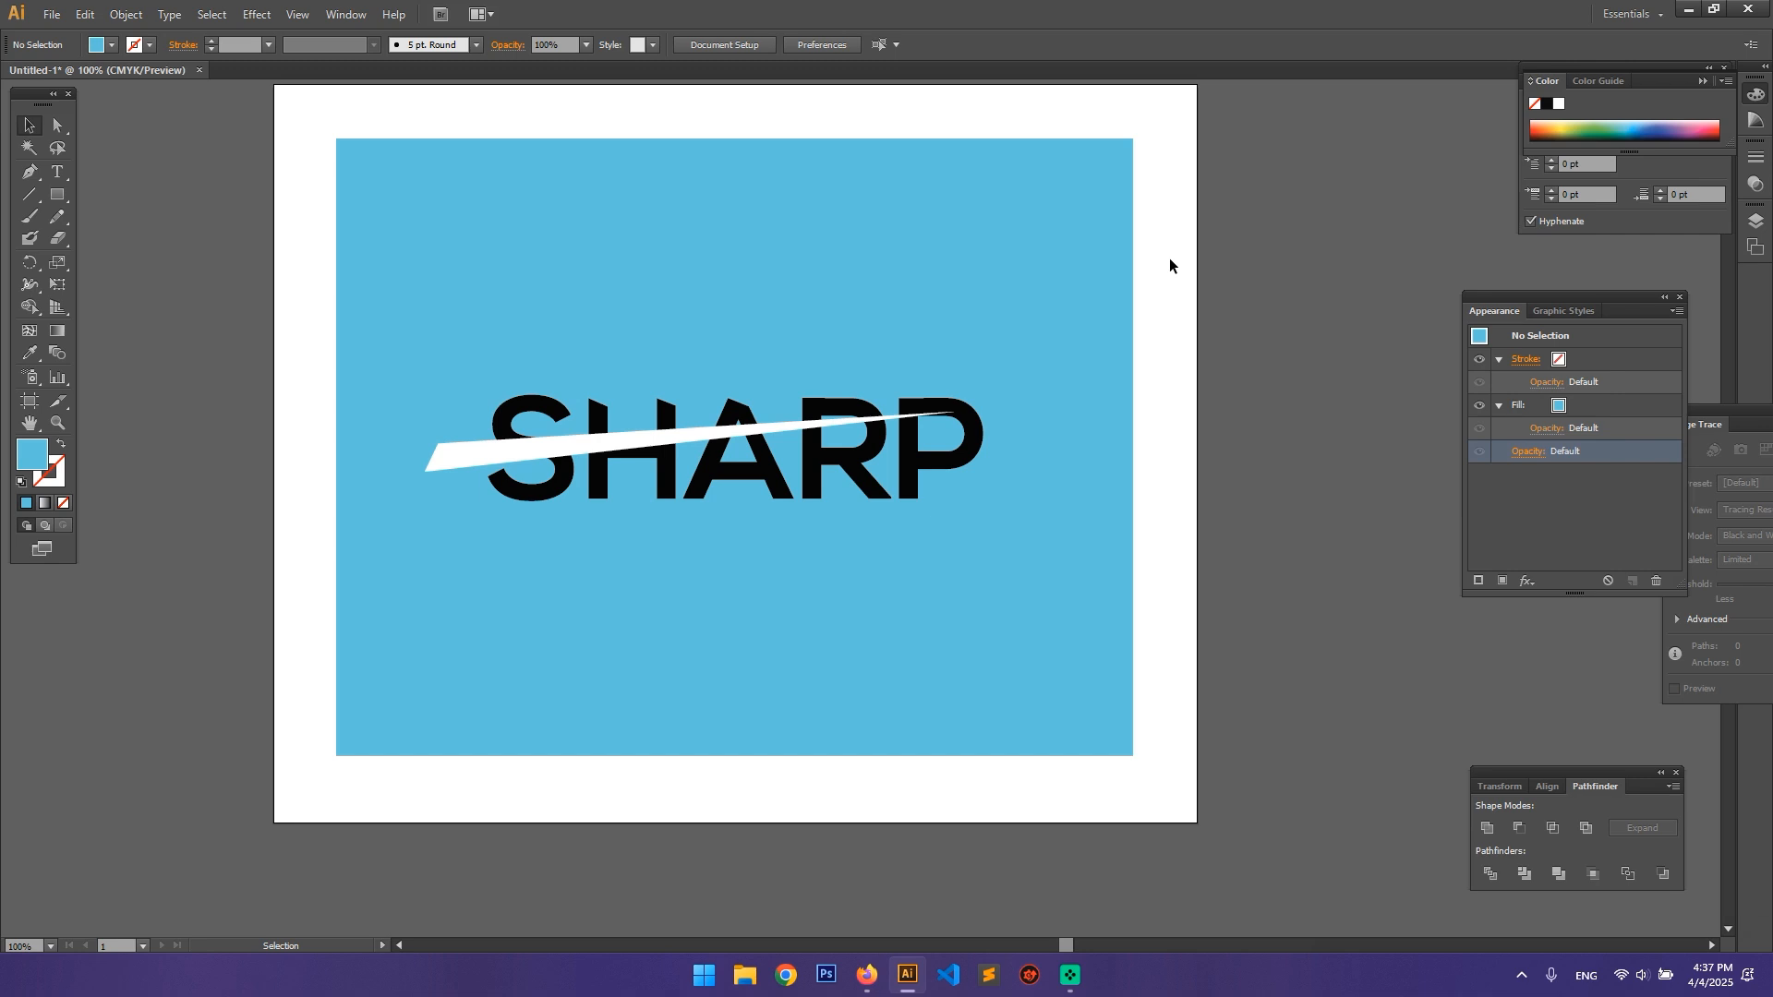
Step: Move the Pathfinder panel up beside the artboard
left_click(359, 14)
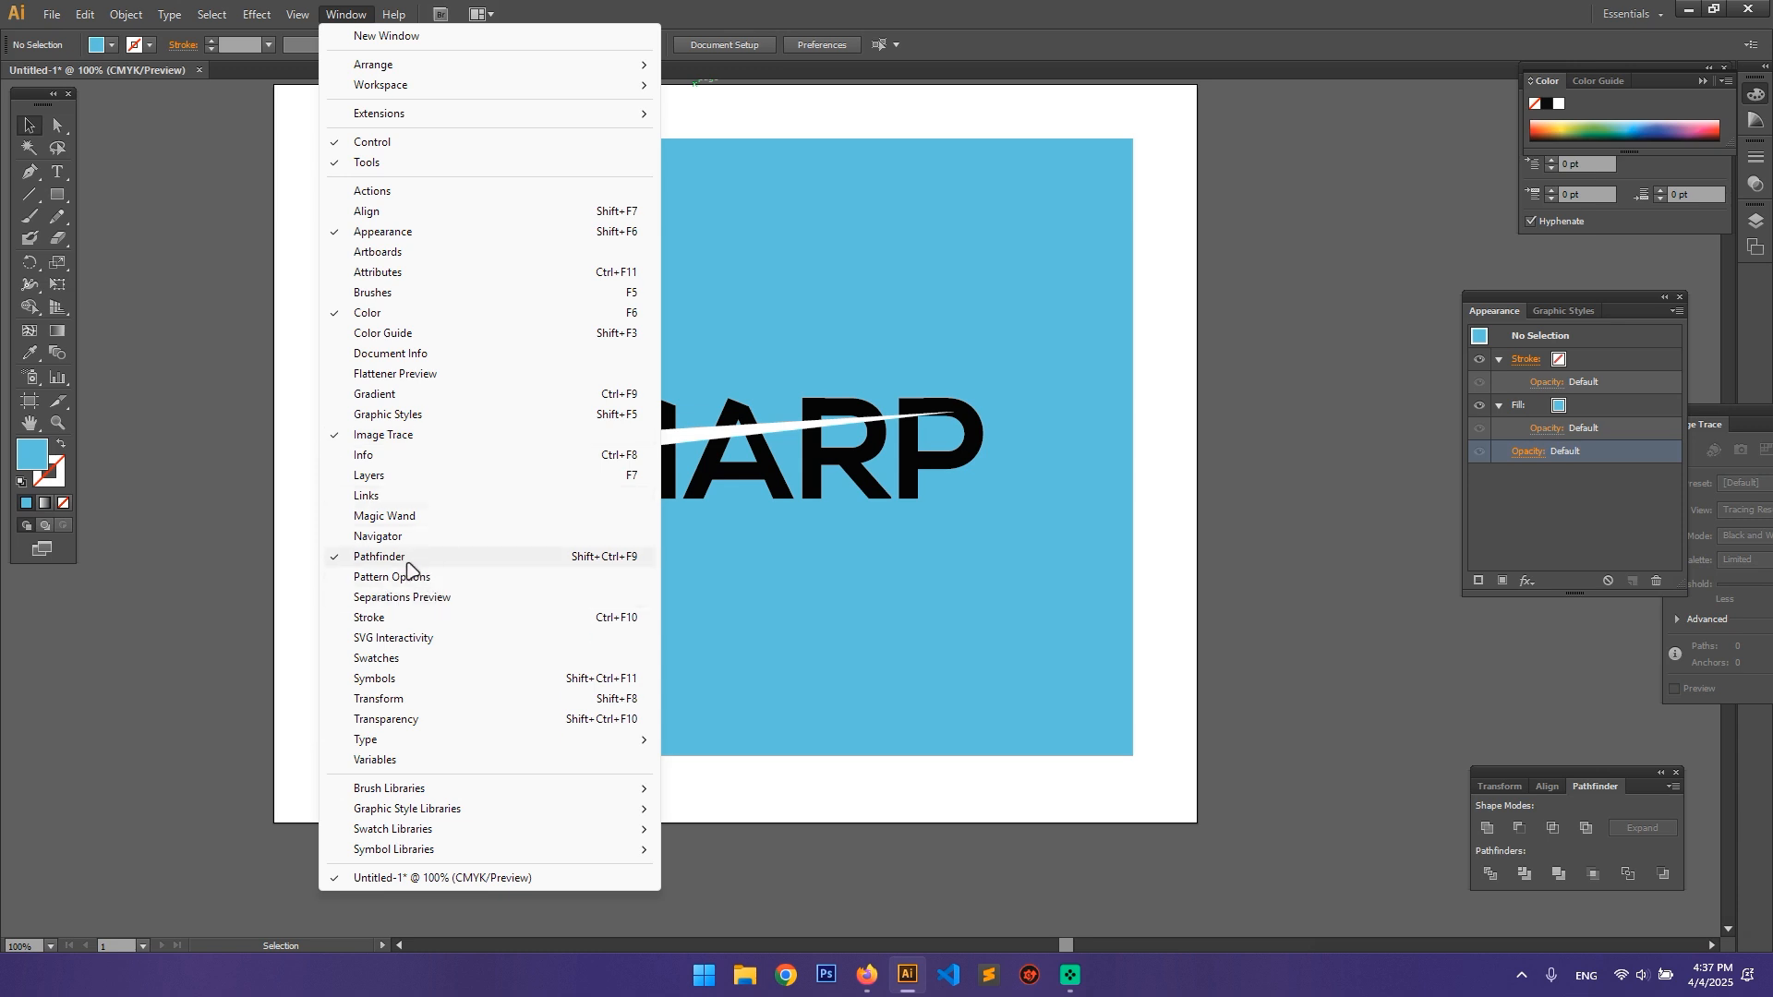
left_click(1607, 767)
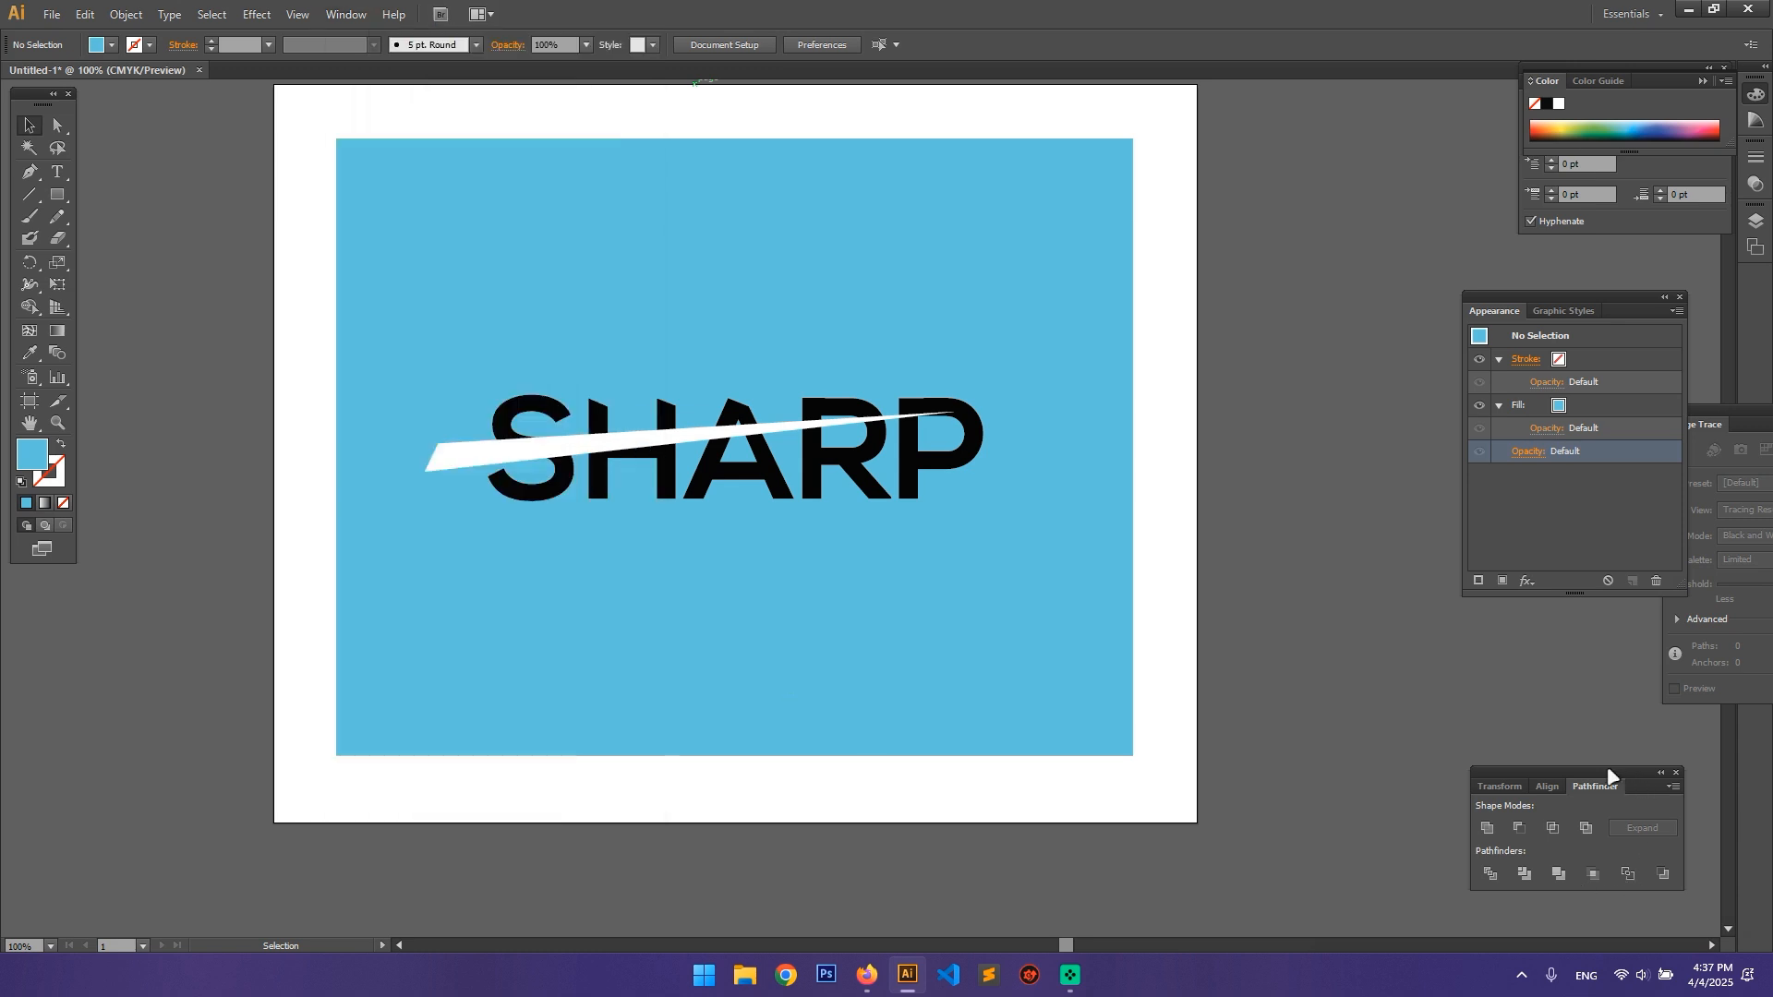
left_click_drag(1607, 767, 1324, 240)
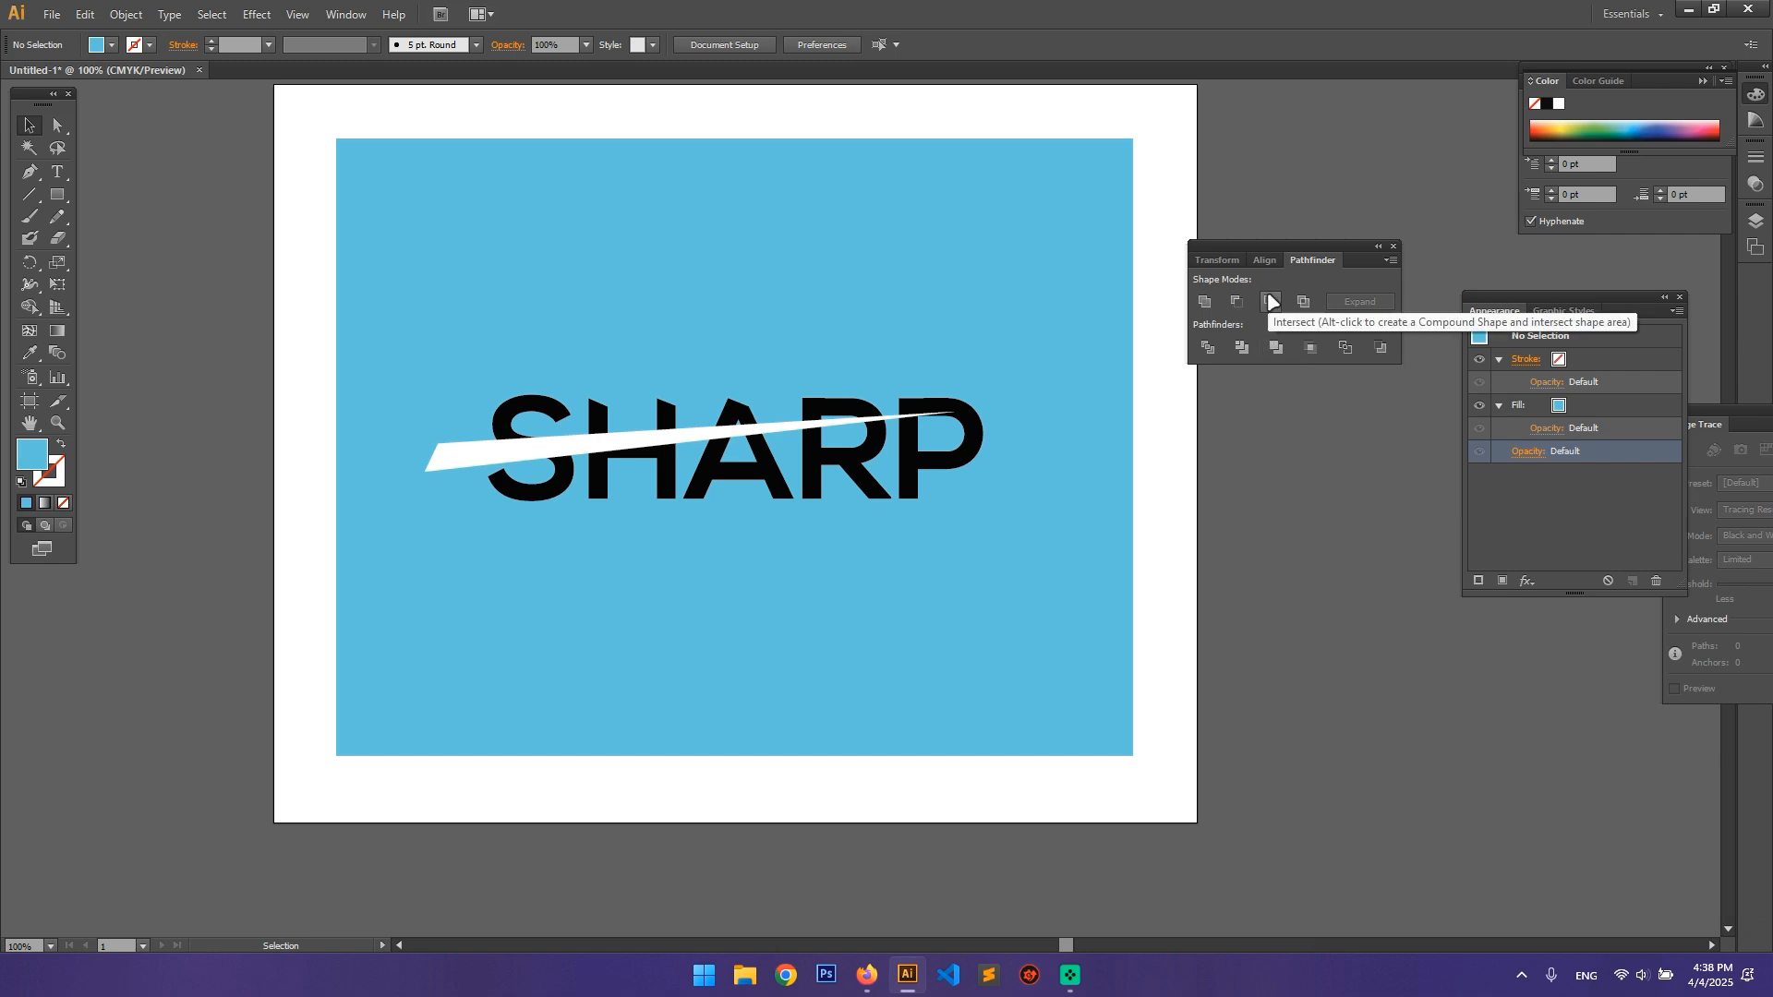
Step: Draw a light blue circle about 206 px in diameter, move it beside the artboard and place a partly overlapping copy to its right
left_click(54, 197)
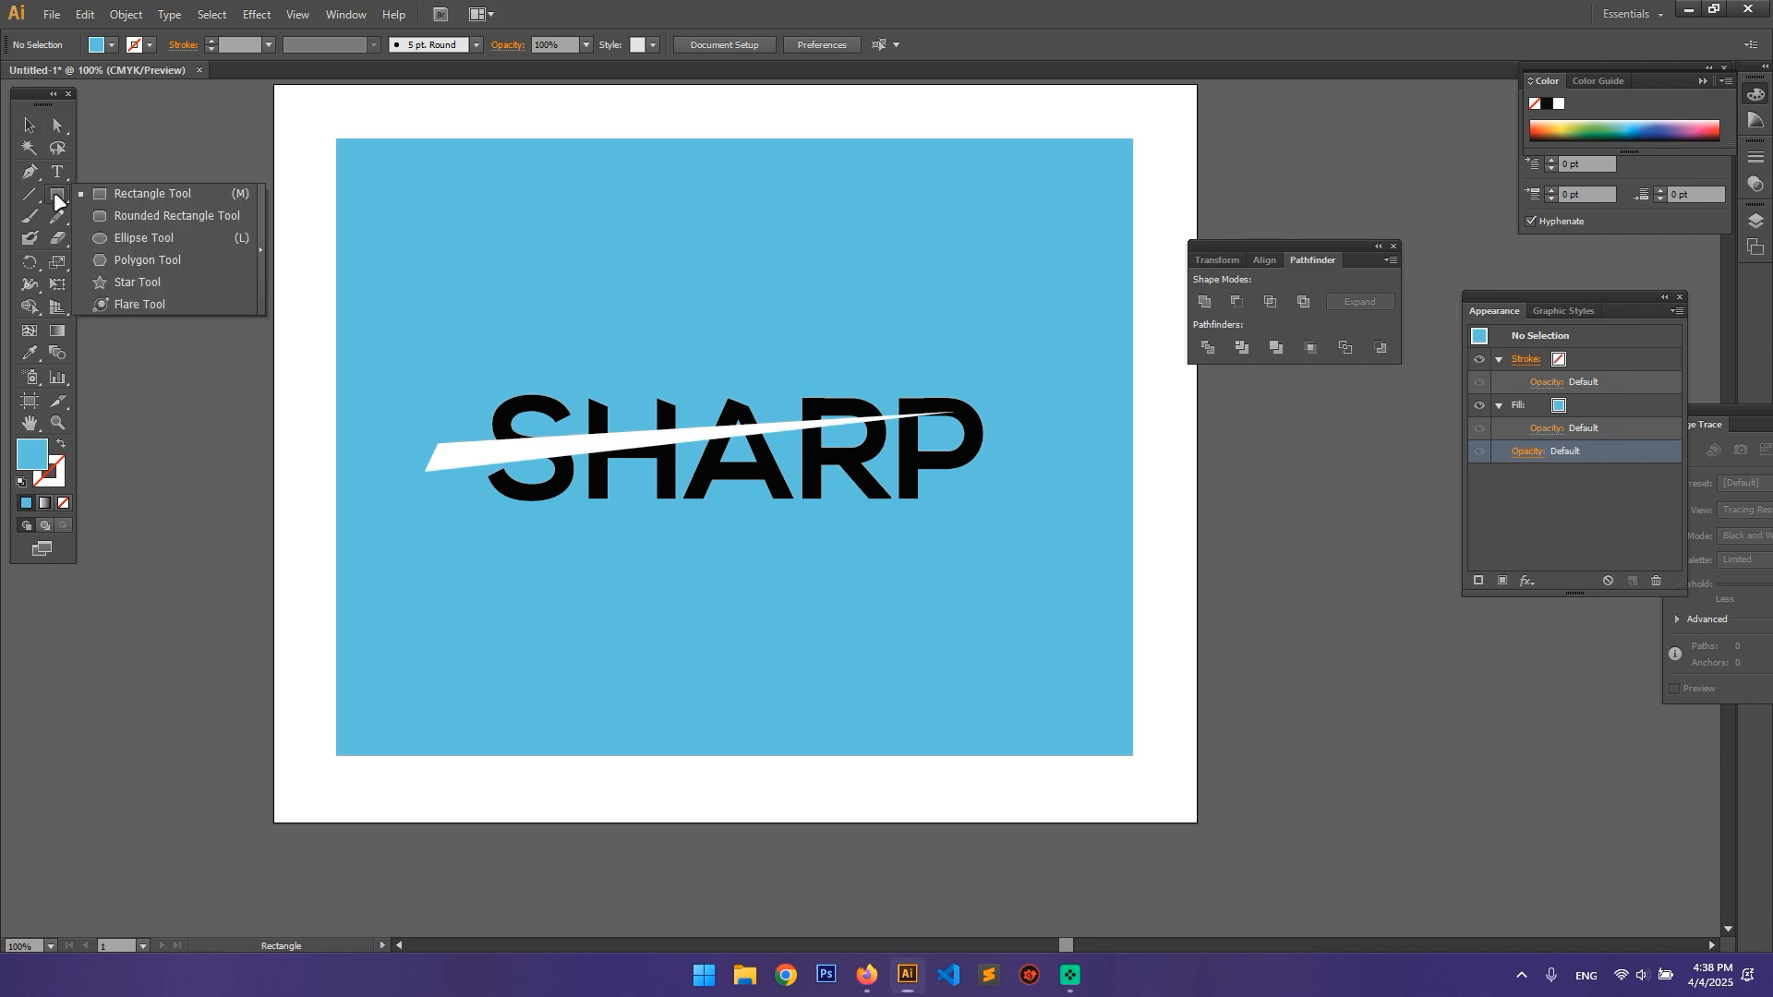
left_click(138, 237)
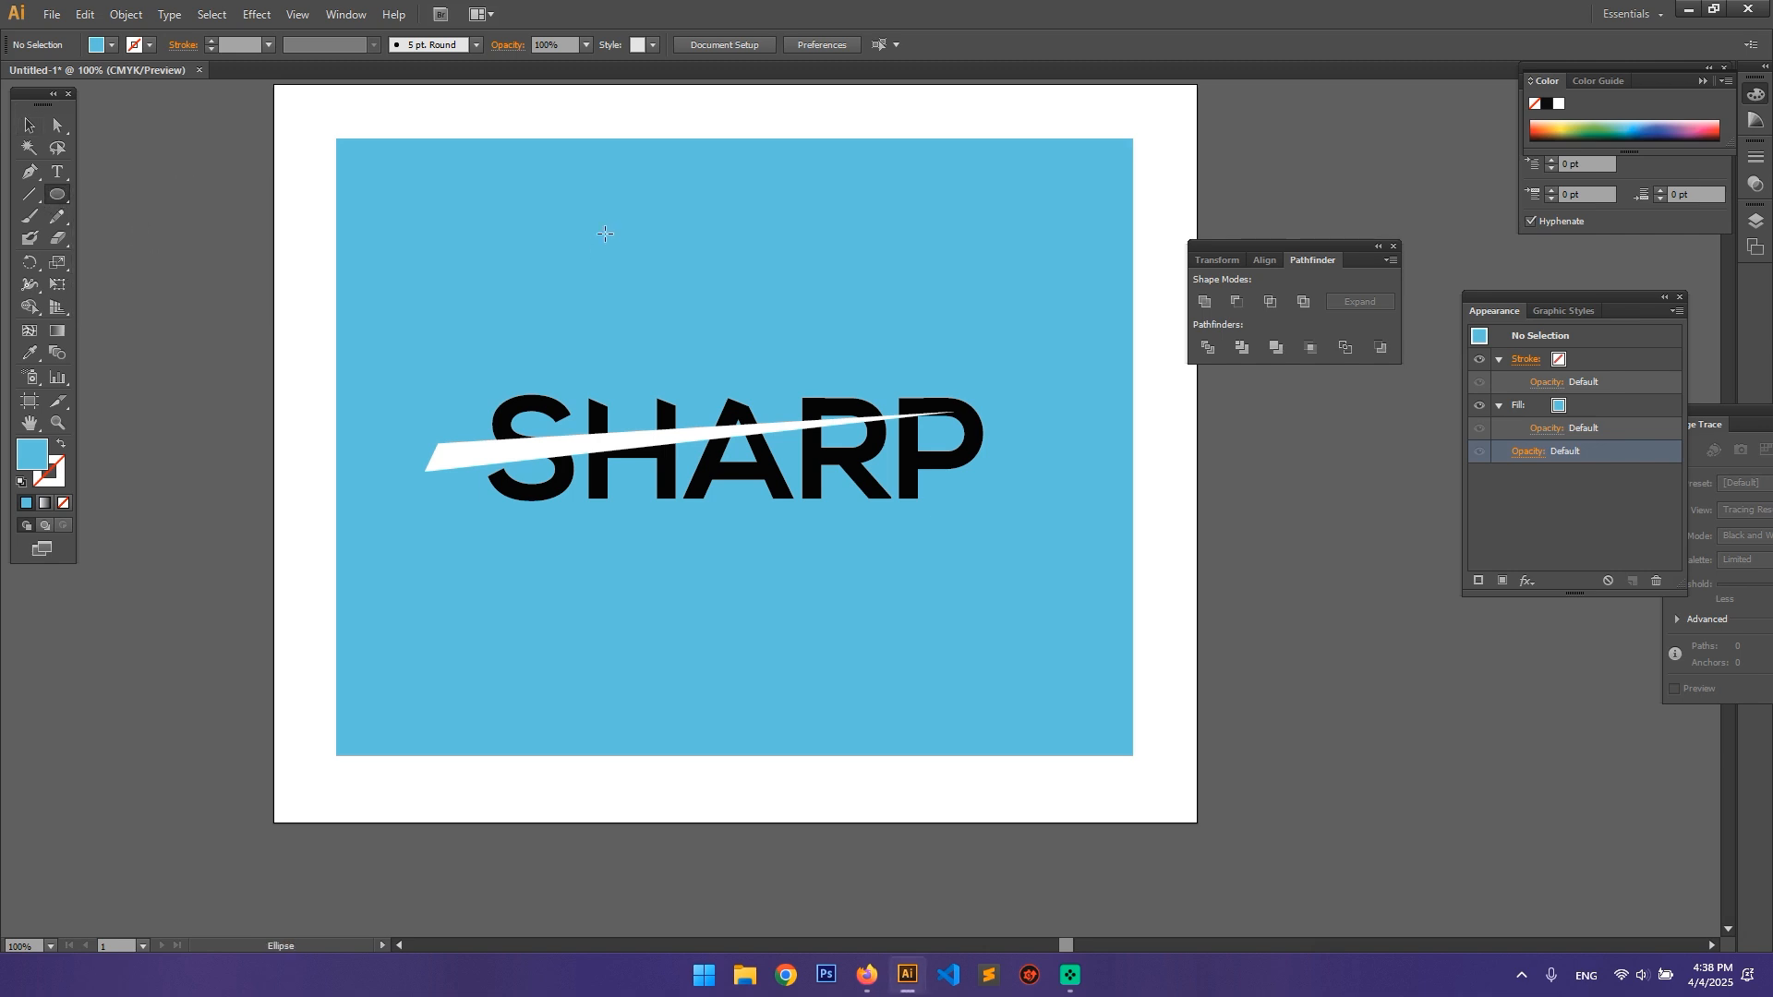
mouse_move(554, 139)
left_mouse_down()
mouse_move(718, 263)
mouse_move(745, 327)
left_mouse_up()
key("v")
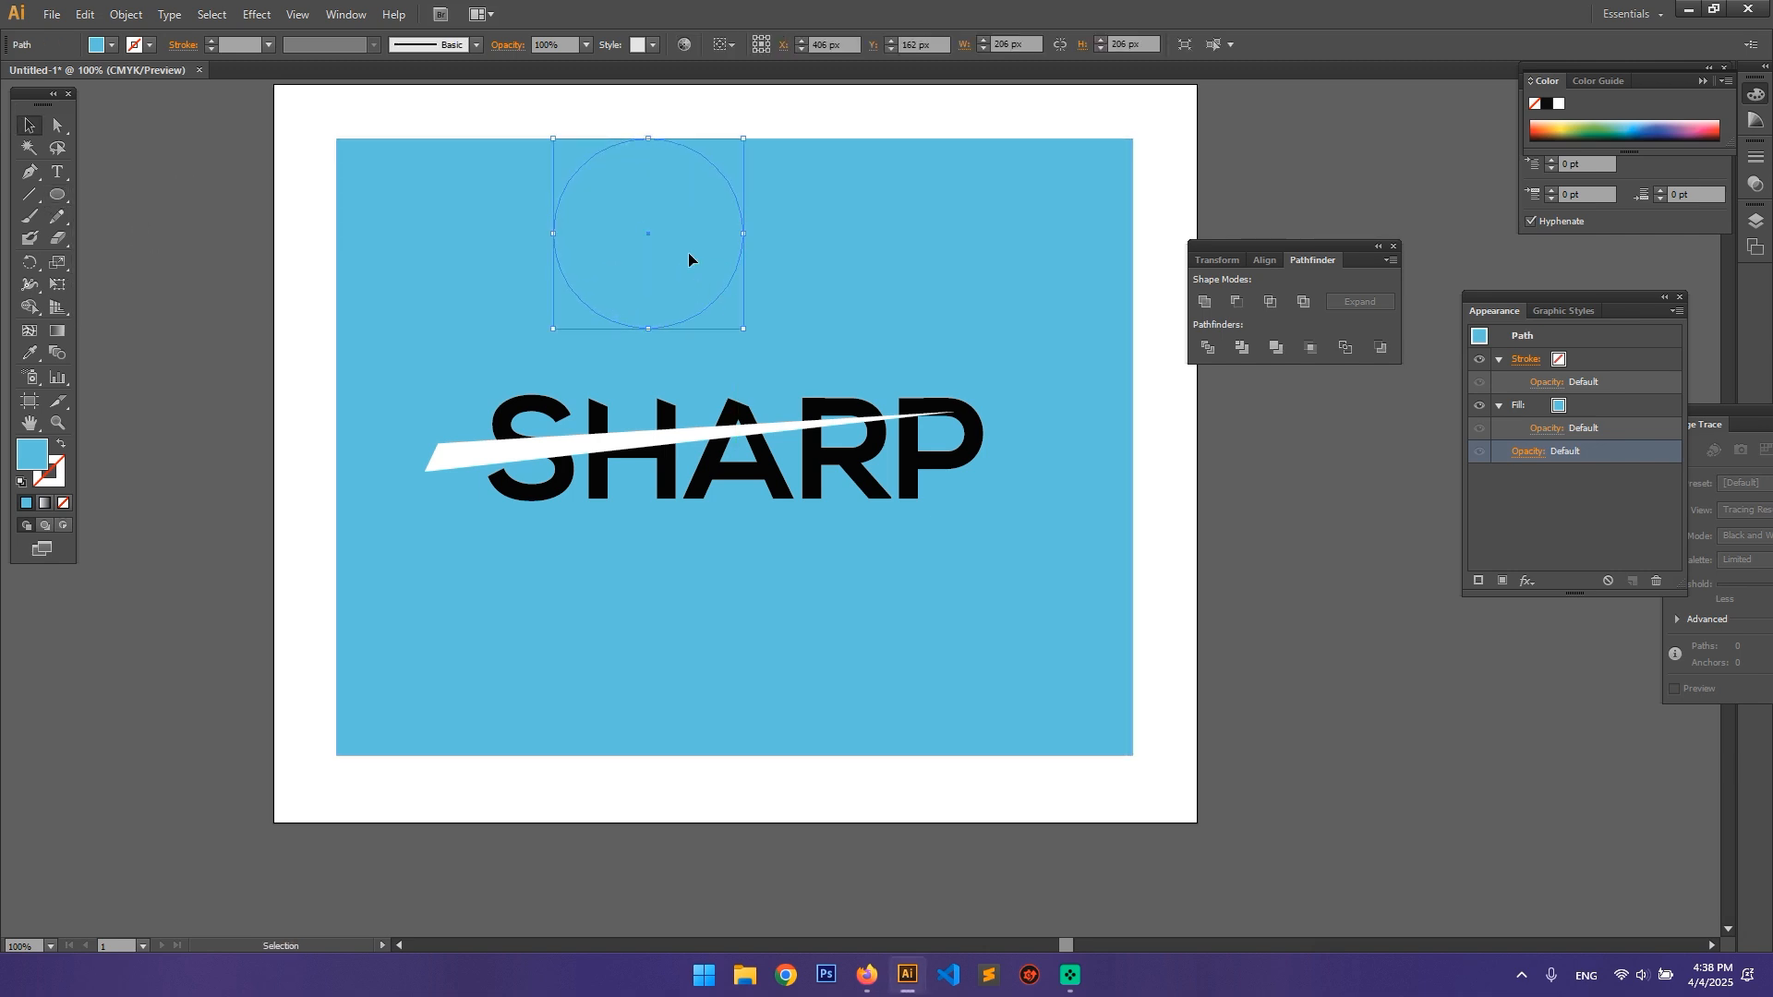
mouse_move(693, 258)
left_mouse_down()
mouse_move(1355, 624)
mouse_move(1272, 672)
mouse_move(1276, 696)
mouse_move(1393, 681)
mouse_move(1374, 677)
left_mouse_up()
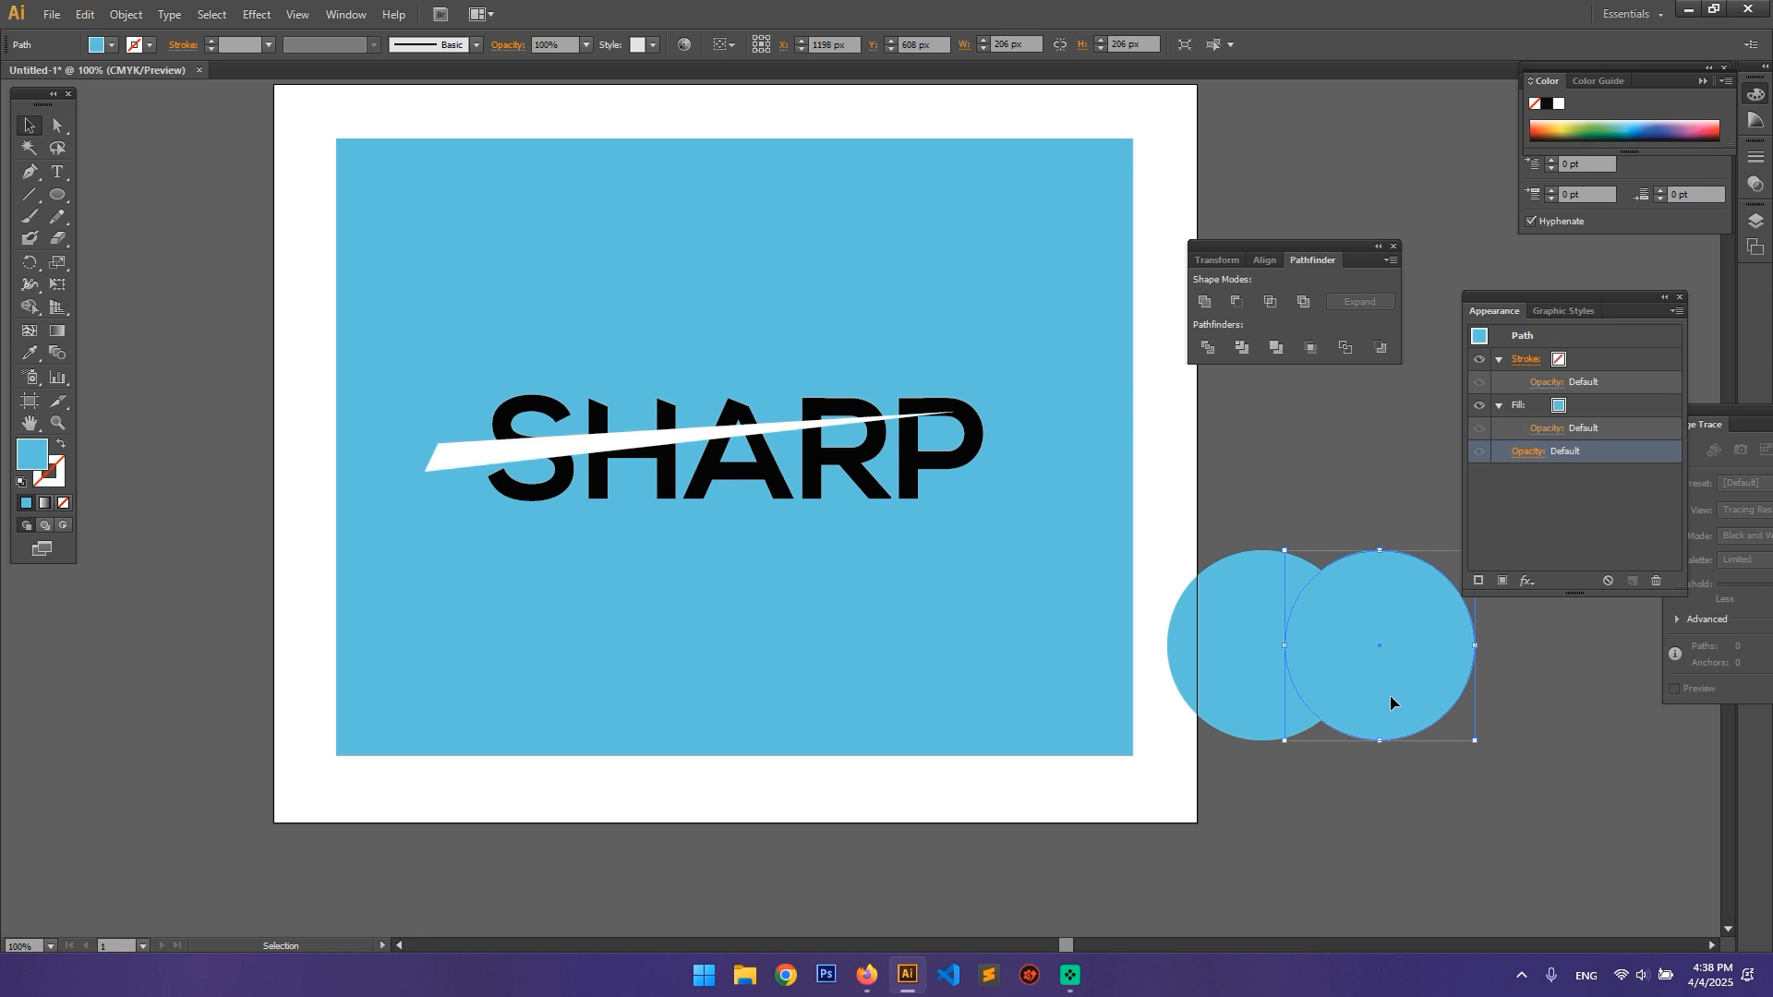
Step: Select both overlapping circles and intersect them into a single lens shape
left_click(1263, 662)
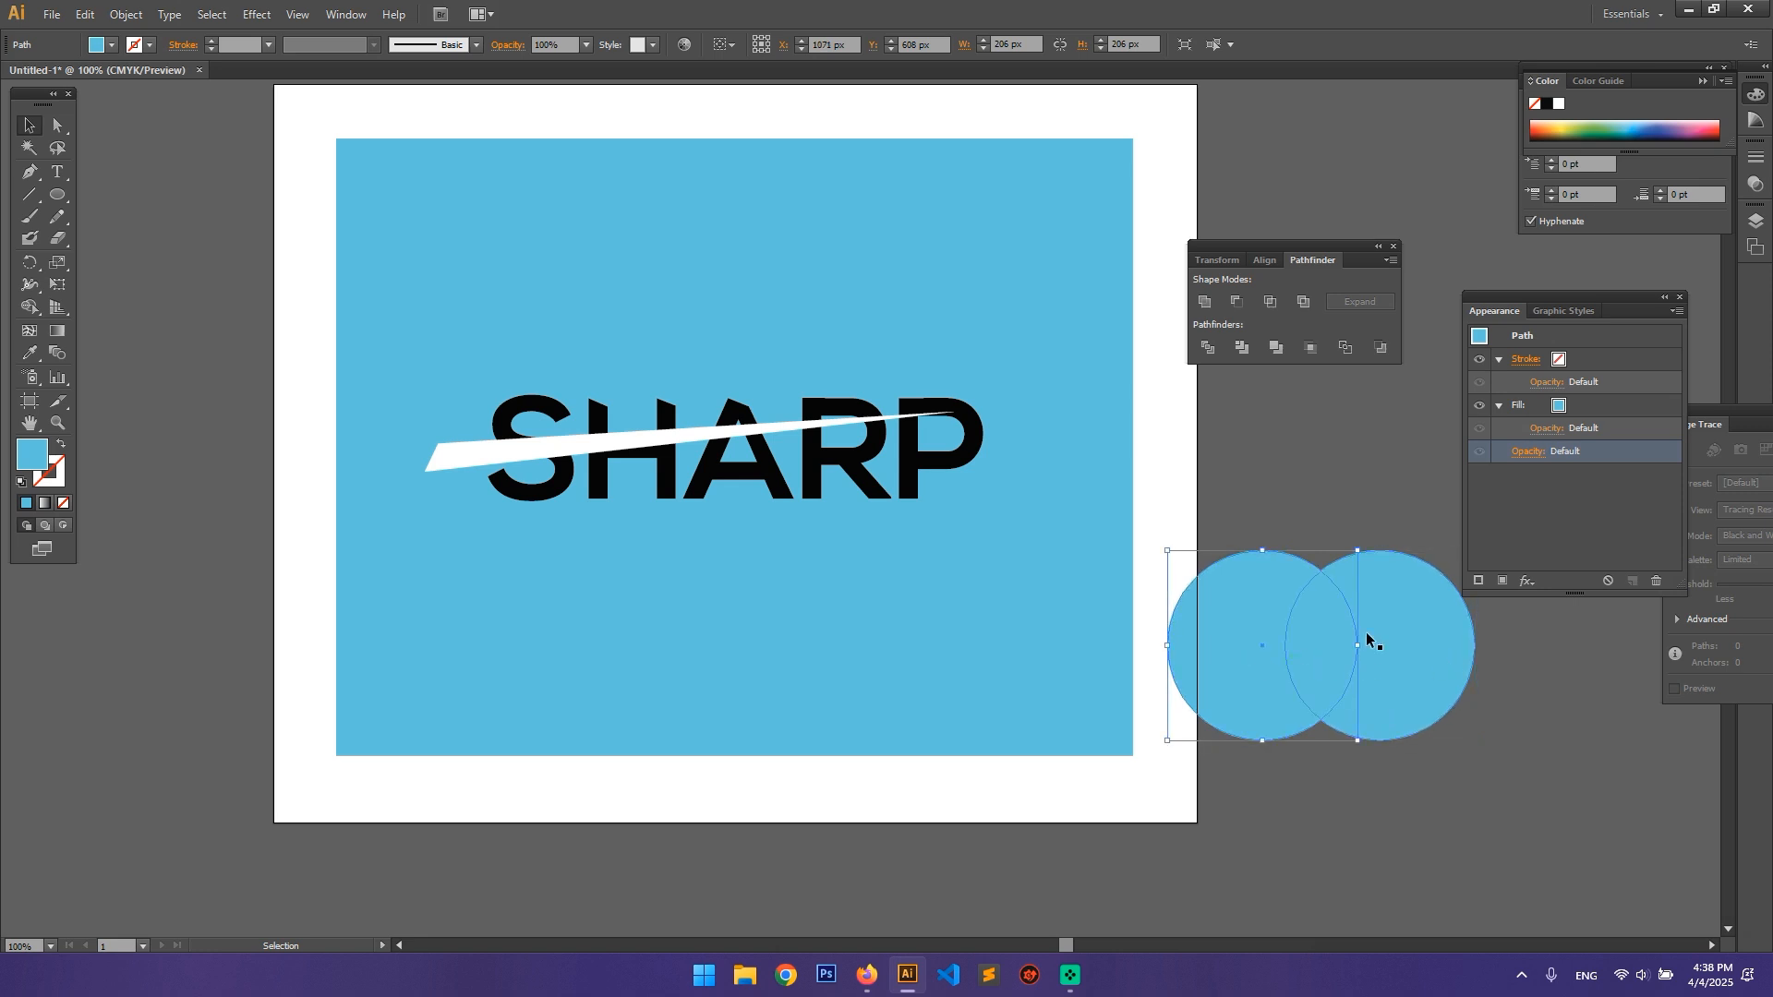
left_click(1369, 636)
left_click_drag(1241, 500, 1464, 695)
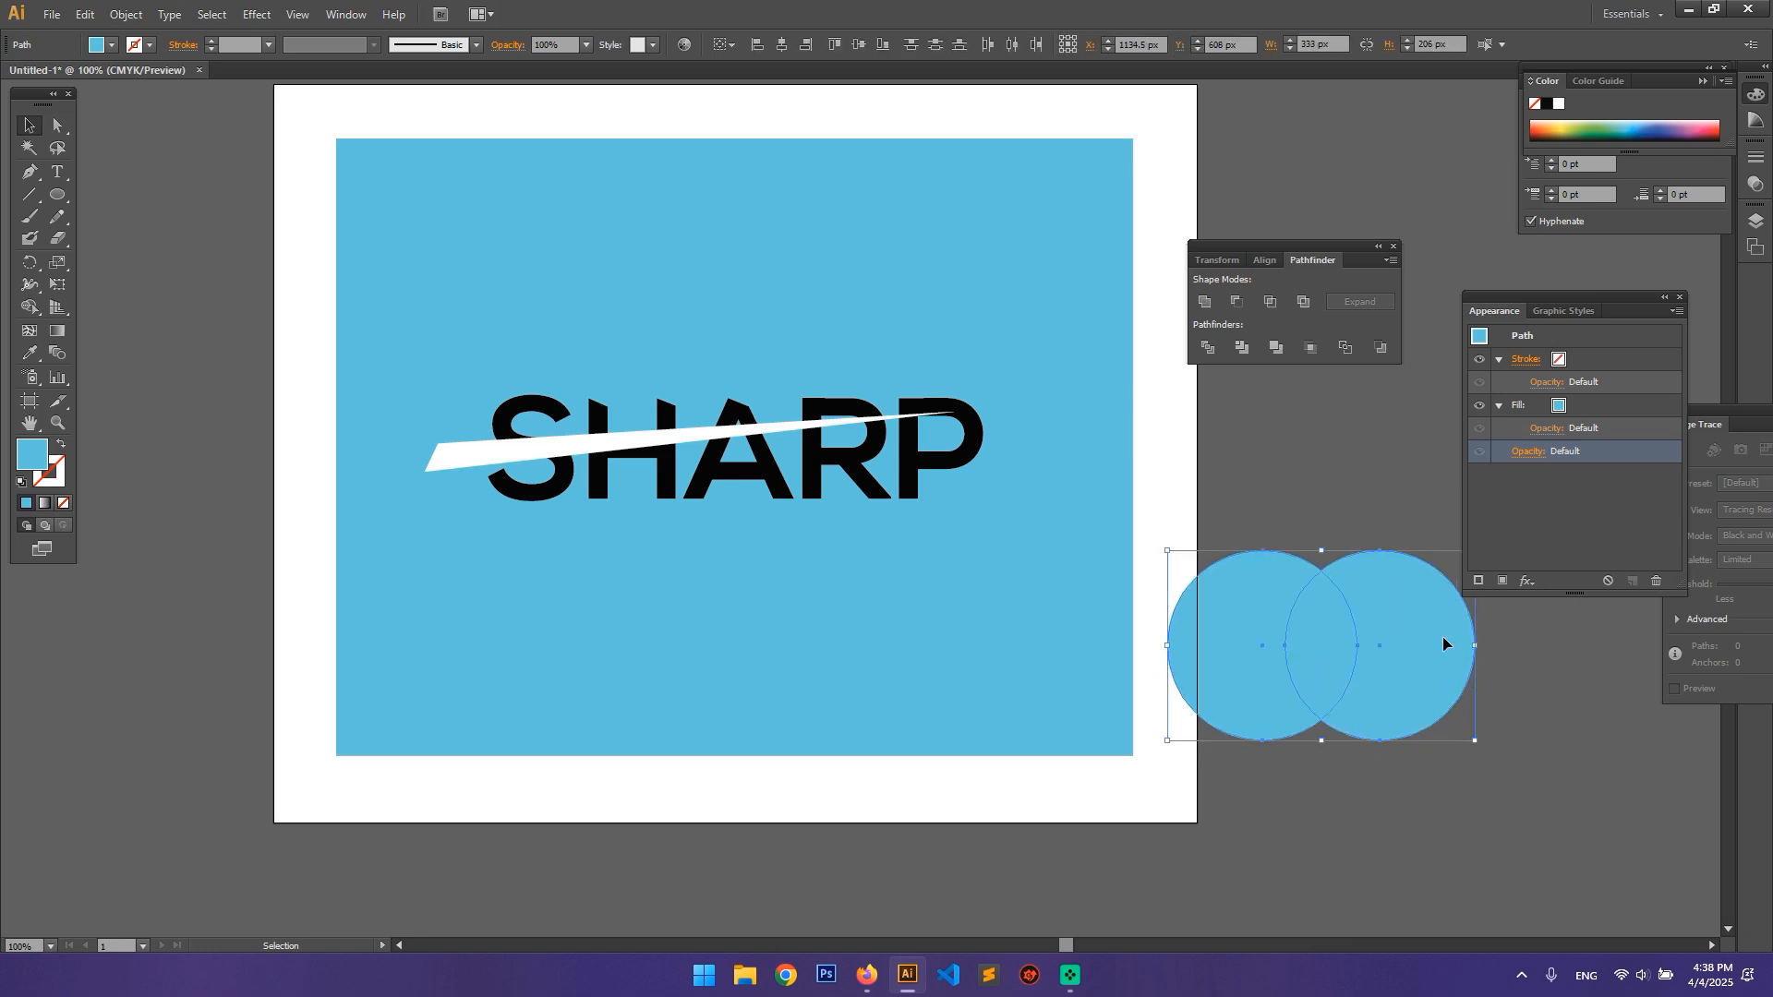
left_click(1276, 297)
Step: Reposition the lens shape beside the artboard, tilt it clockwise and deselect it
left_click_drag(1327, 666, 1327, 520)
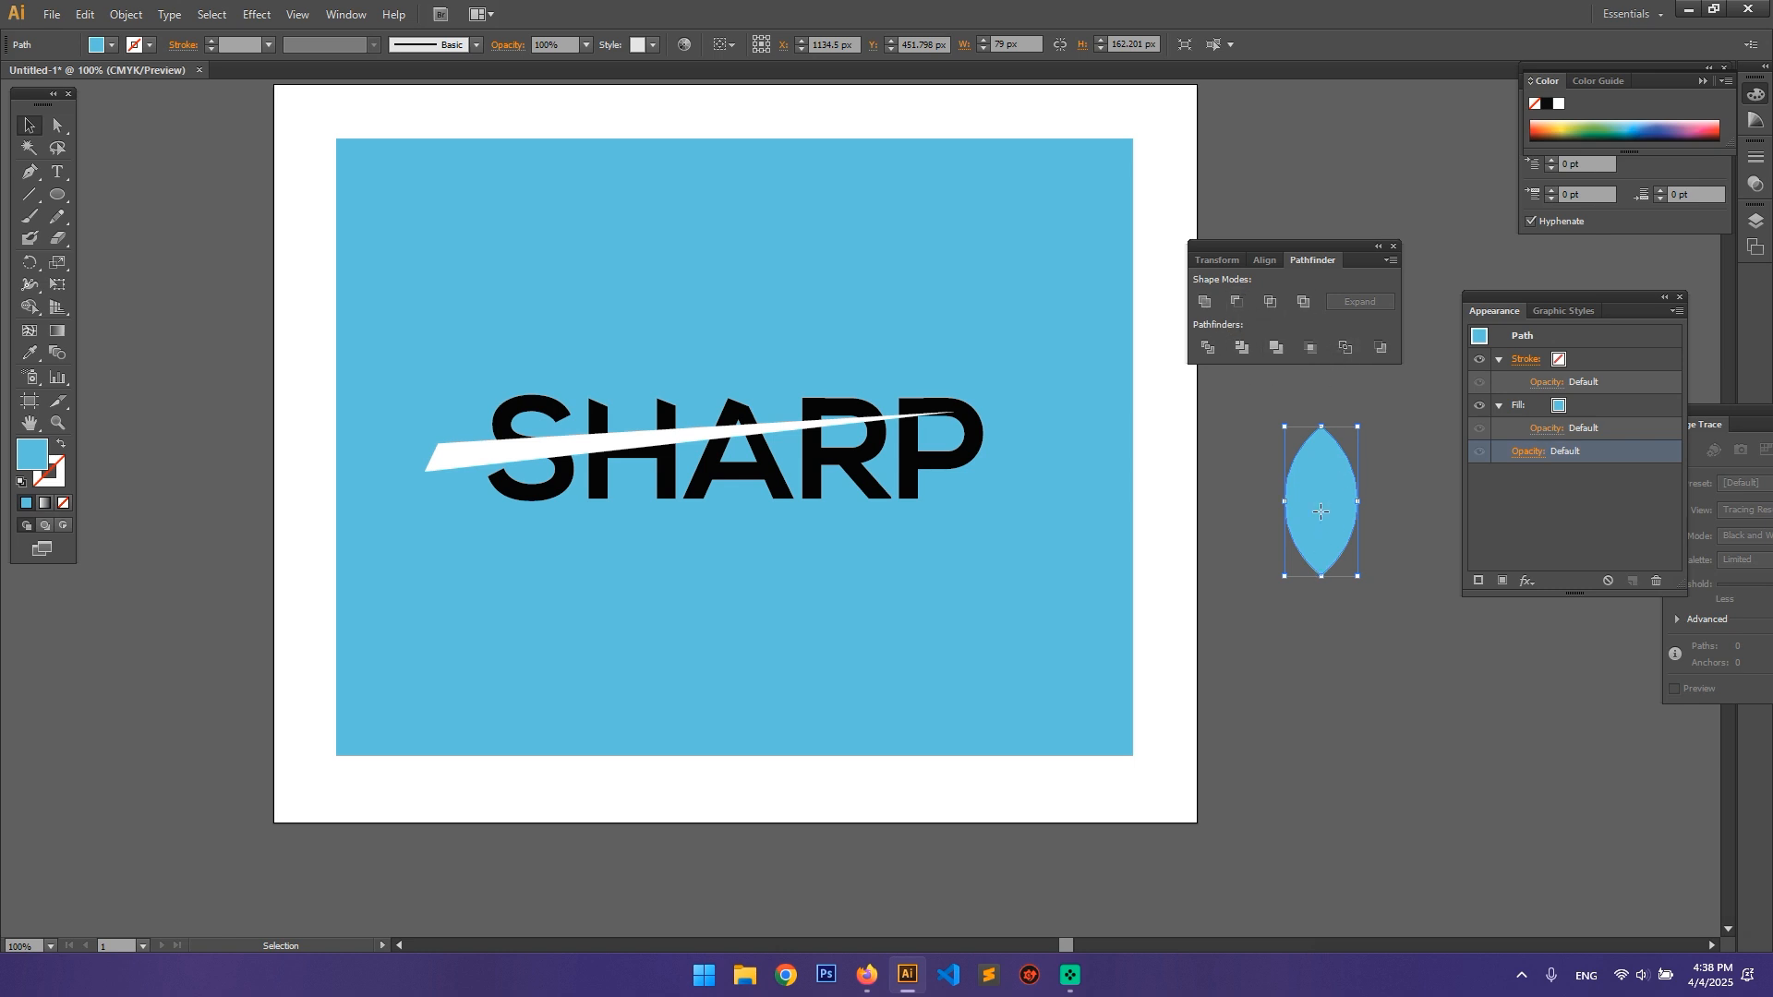
left_click_drag(1321, 511, 1376, 521)
left_click(1361, 574)
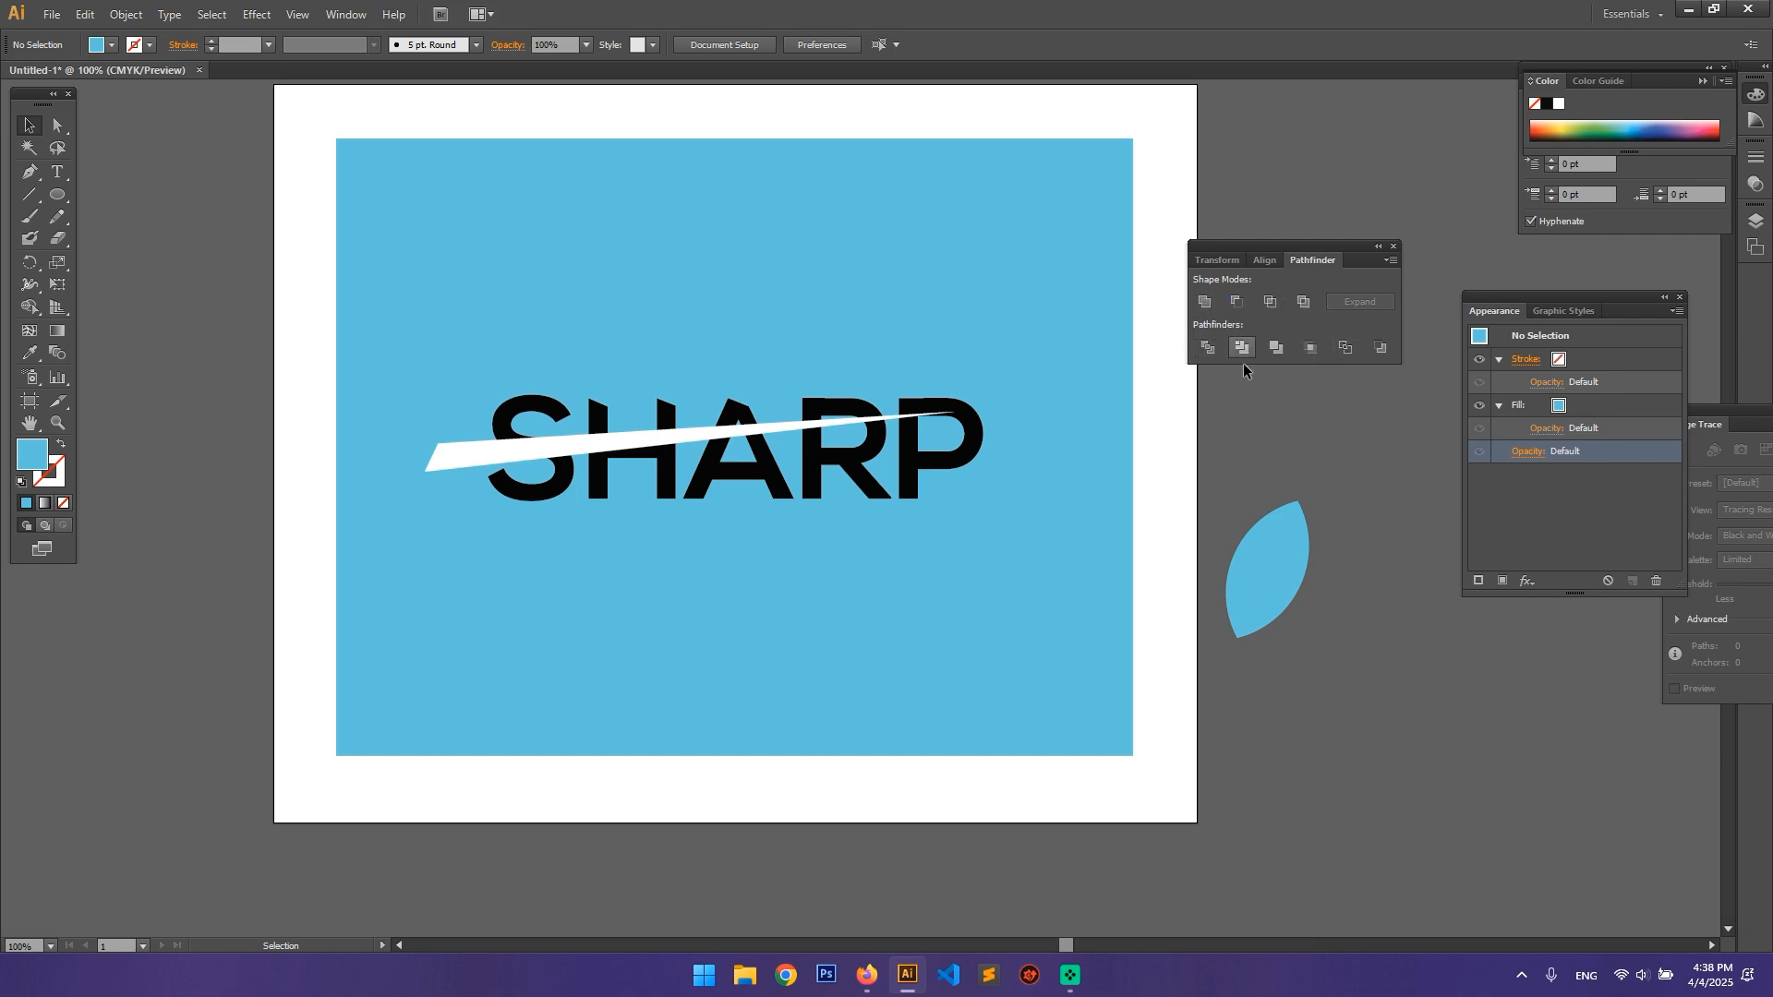
Step: Delete the light blue lens shape beside the artboard
left_click(1281, 563)
key("Delete")
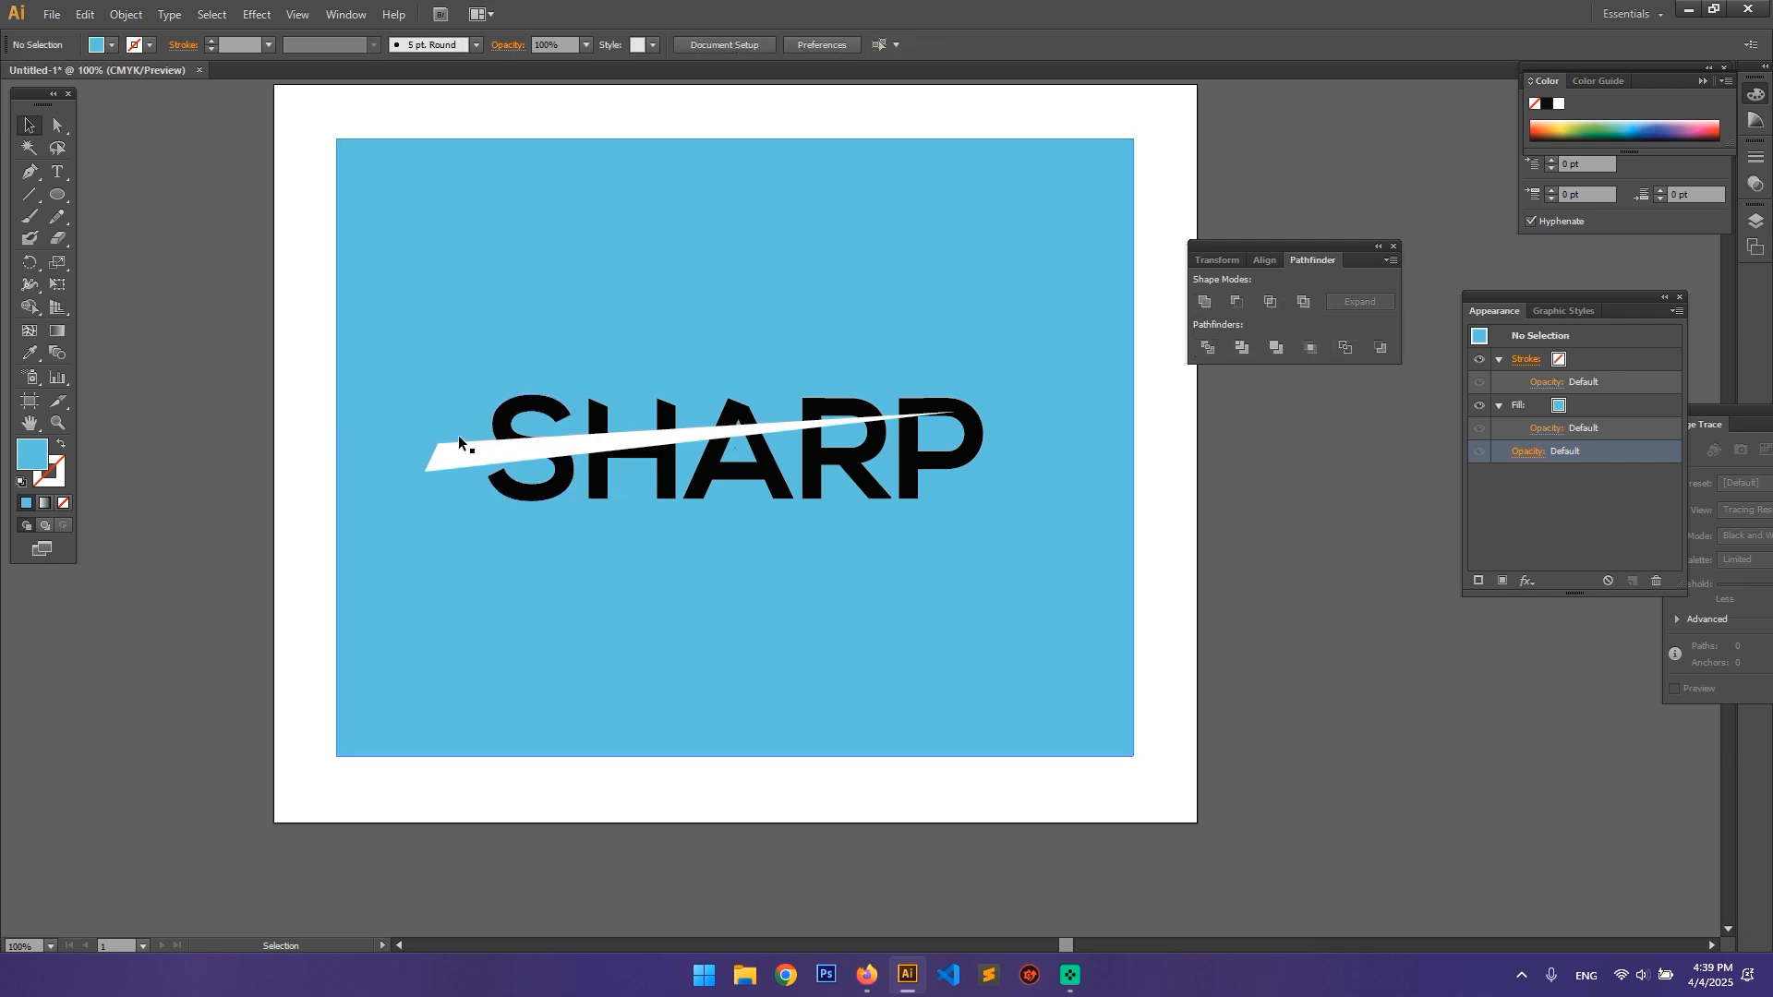
Step: Try twice to subtract the white wedge from the whole grouped SHARP lettering with Minus Front, undoing each attempt
left_click(460, 442)
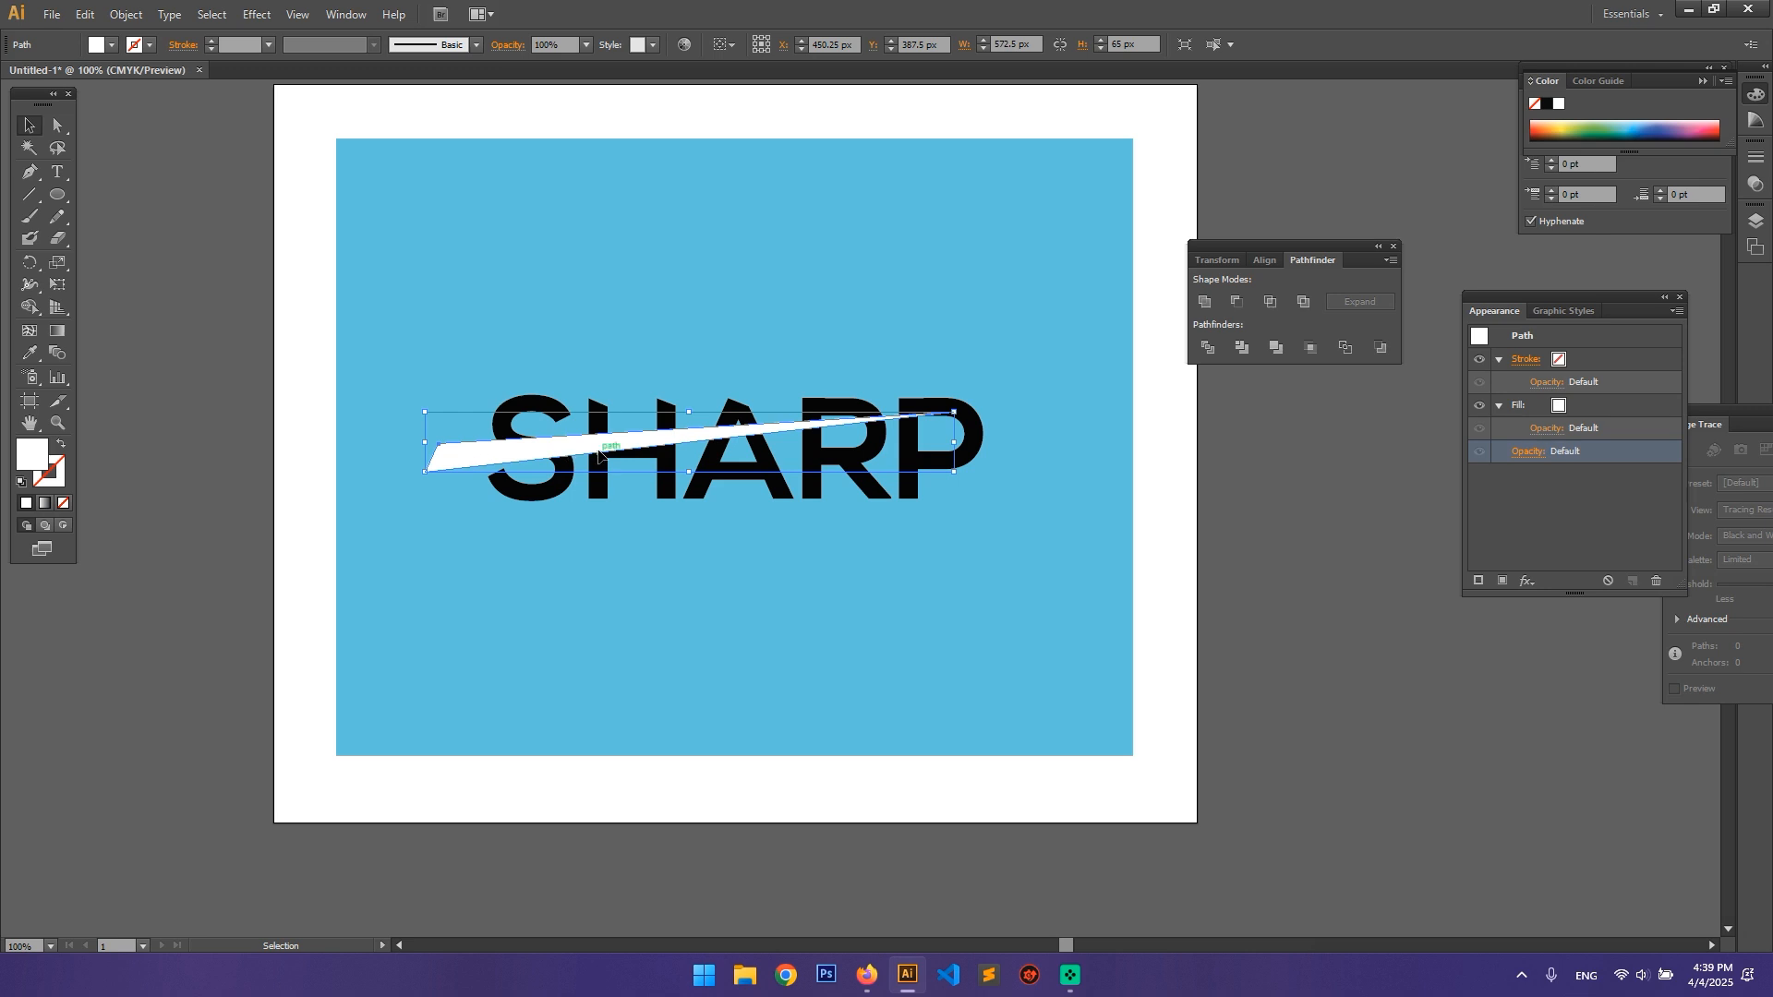
left_click(978, 443, "shift")
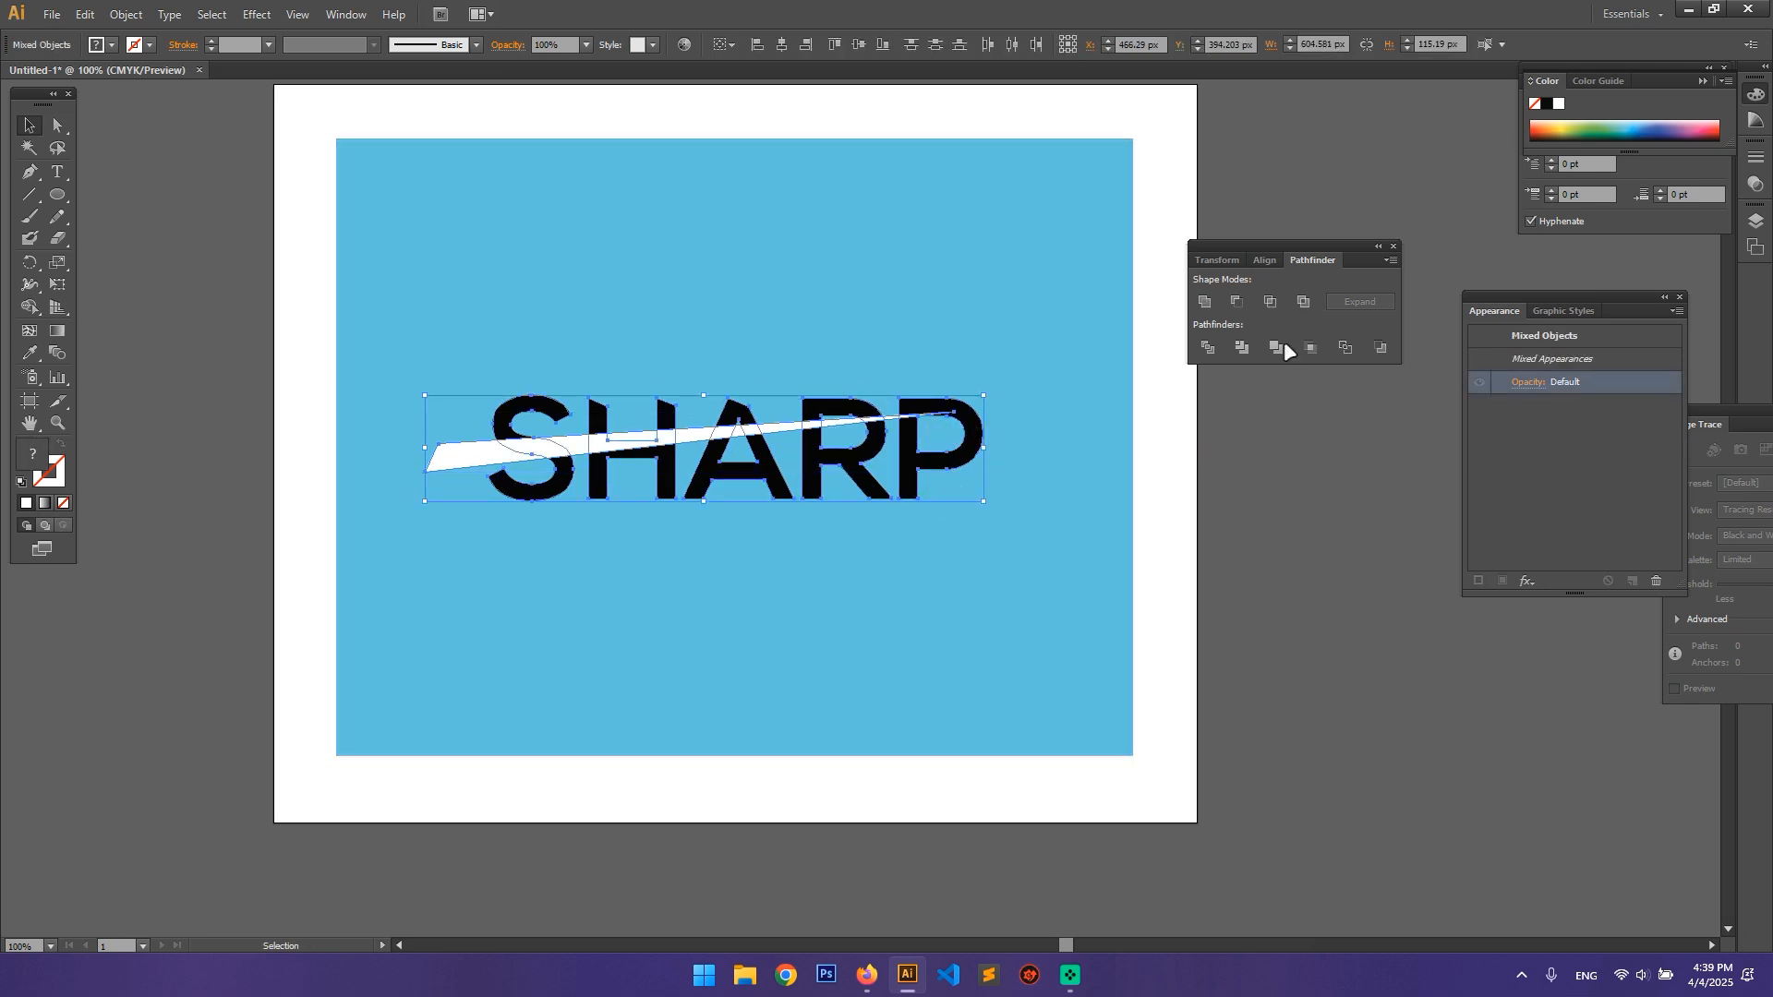
left_click(1236, 305)
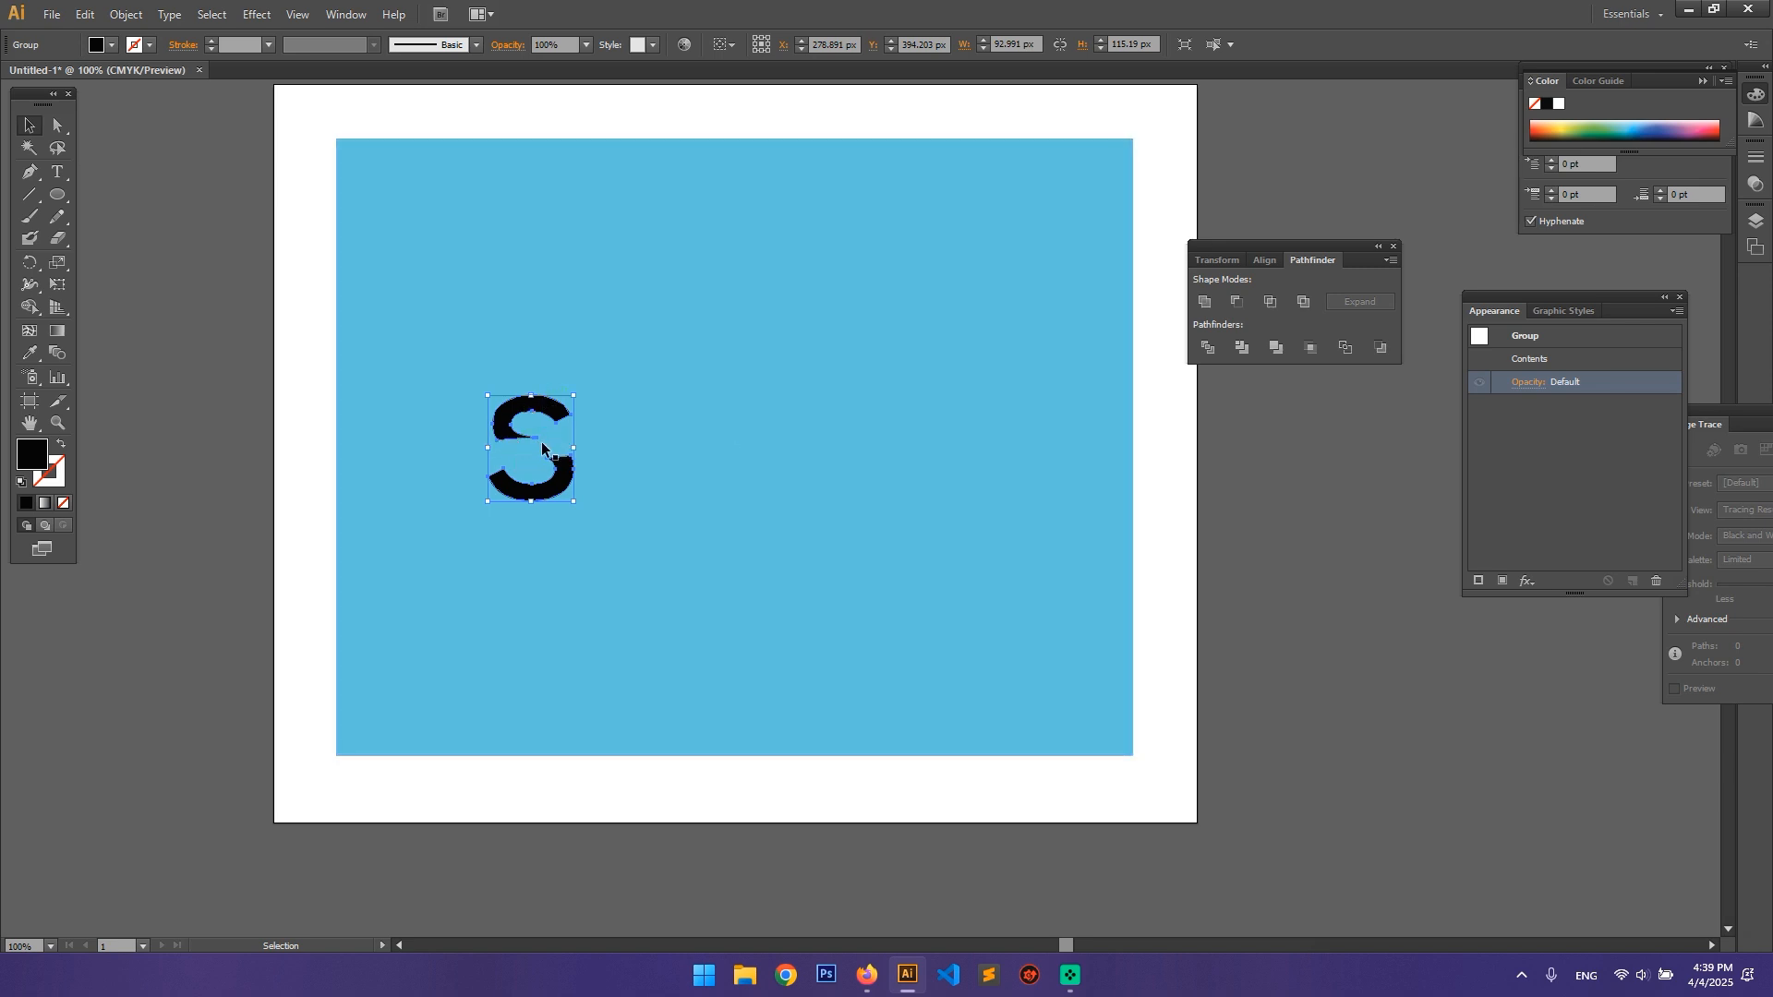
left_click(596, 498)
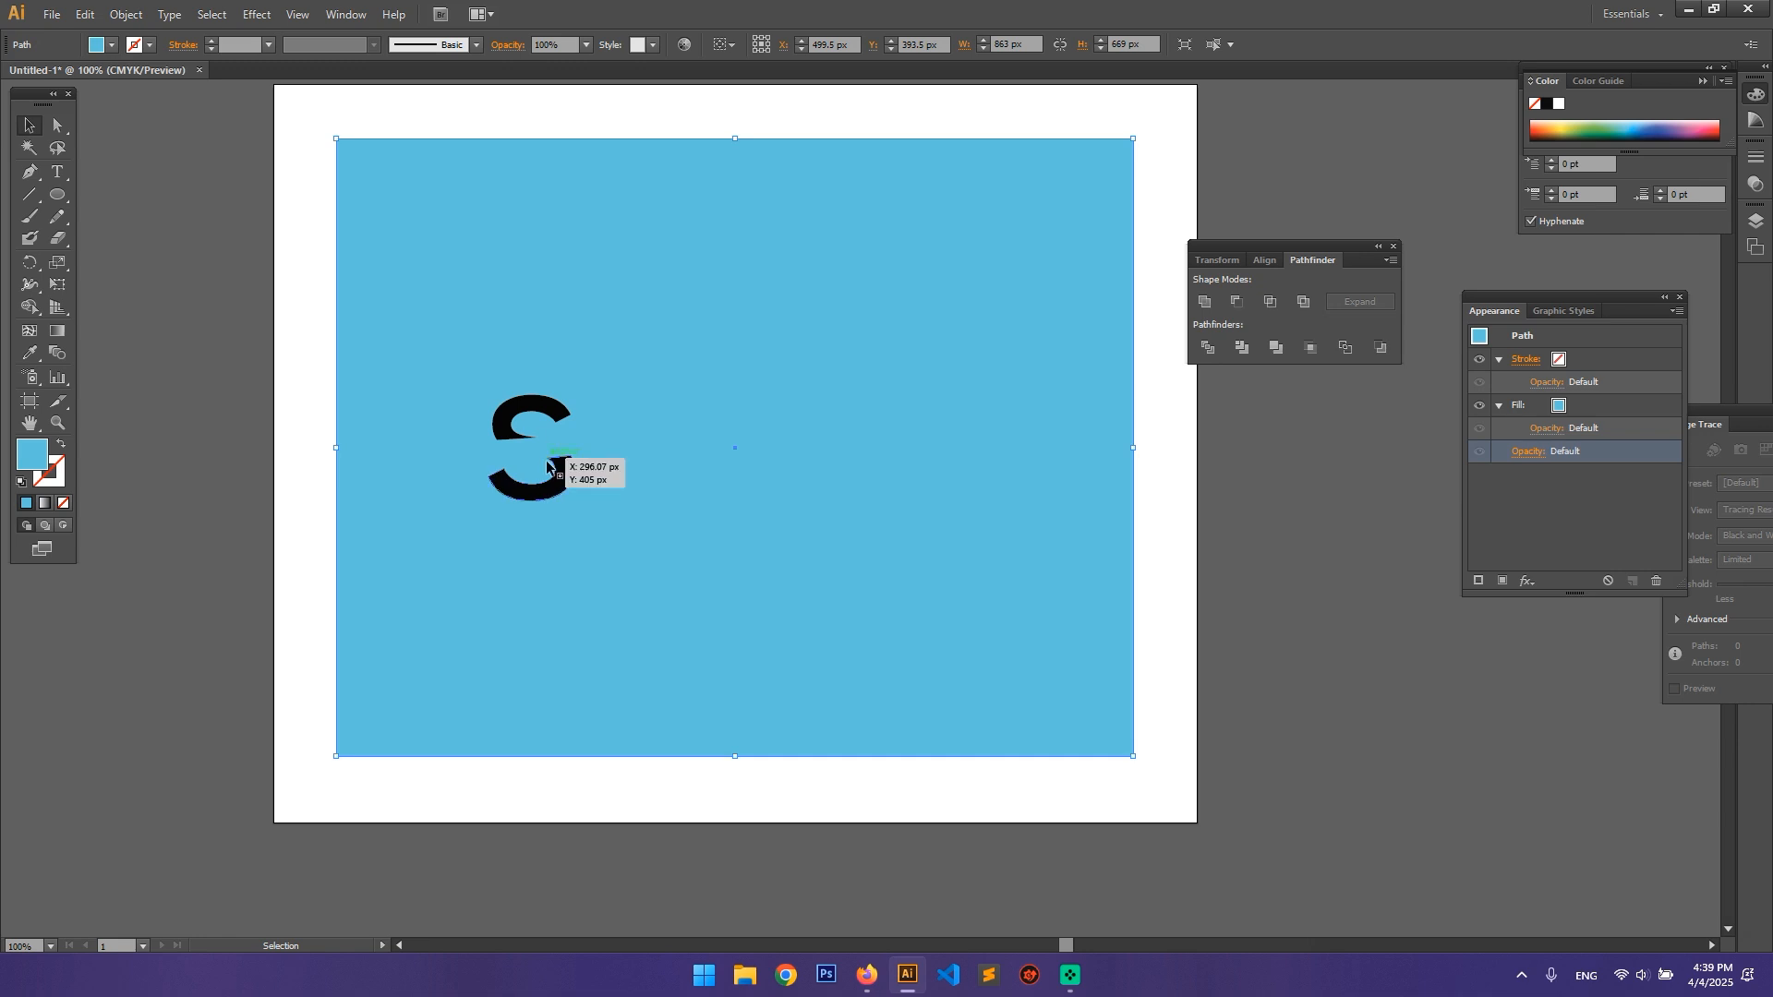
key("ctrl")
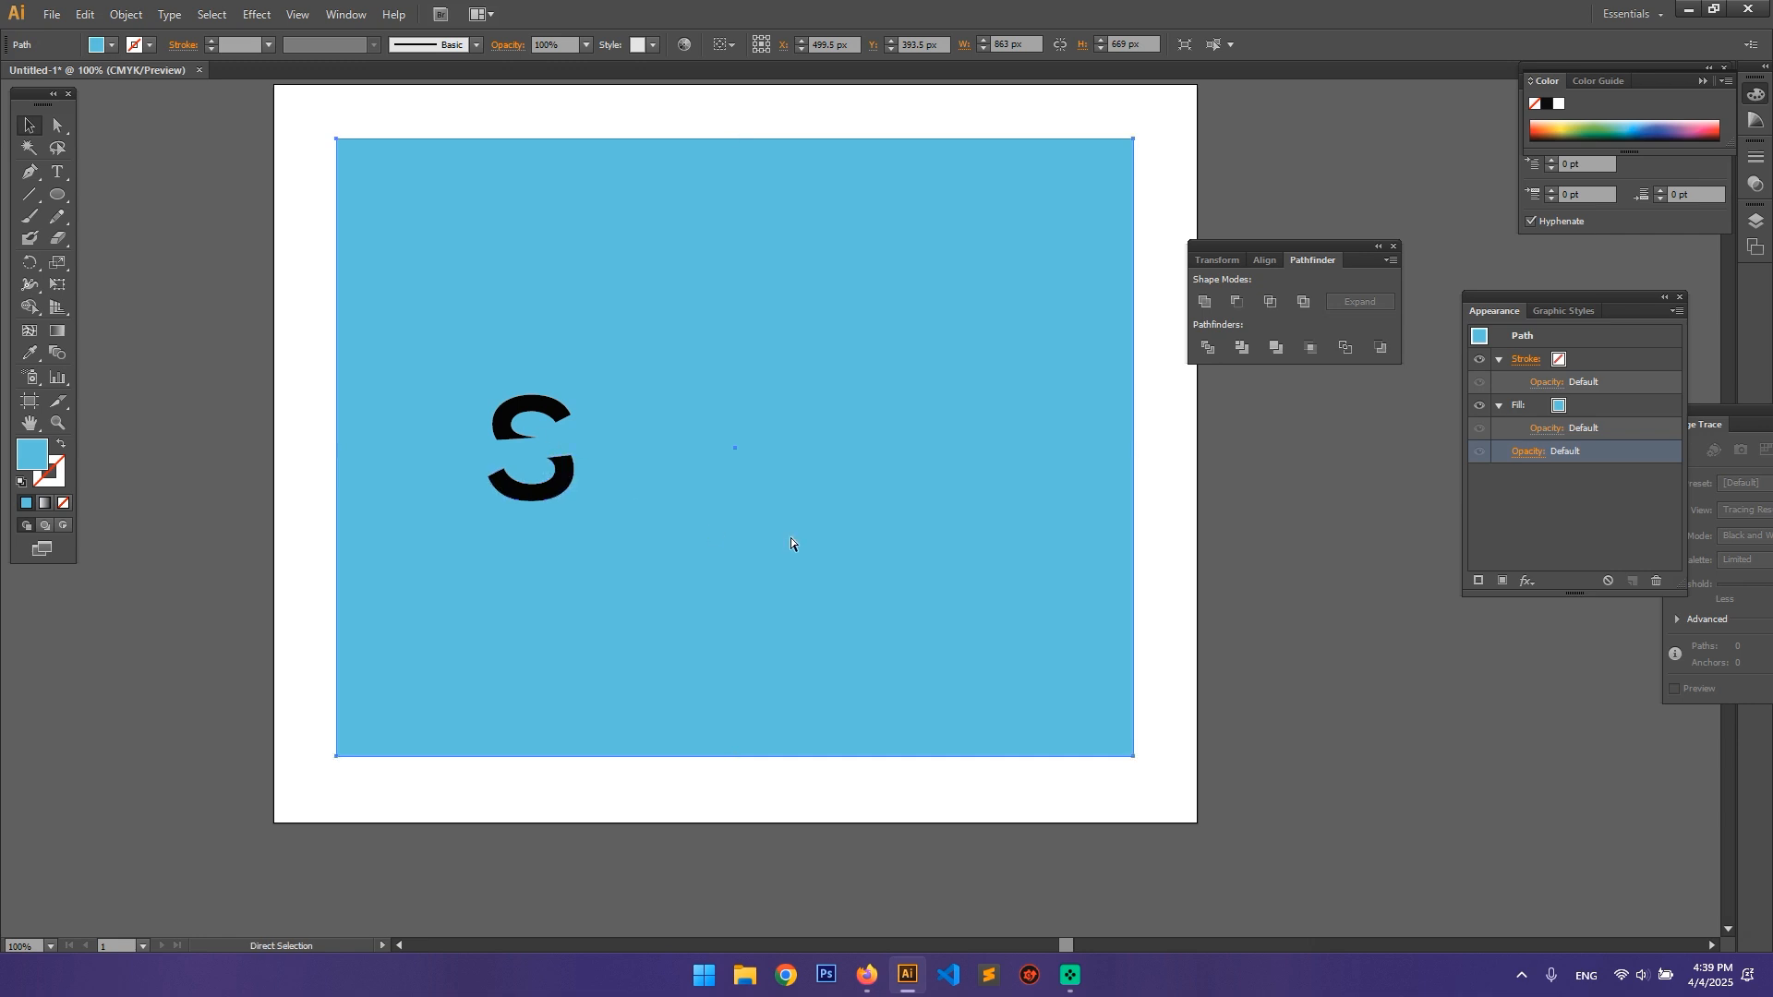
key("ctrl+z")
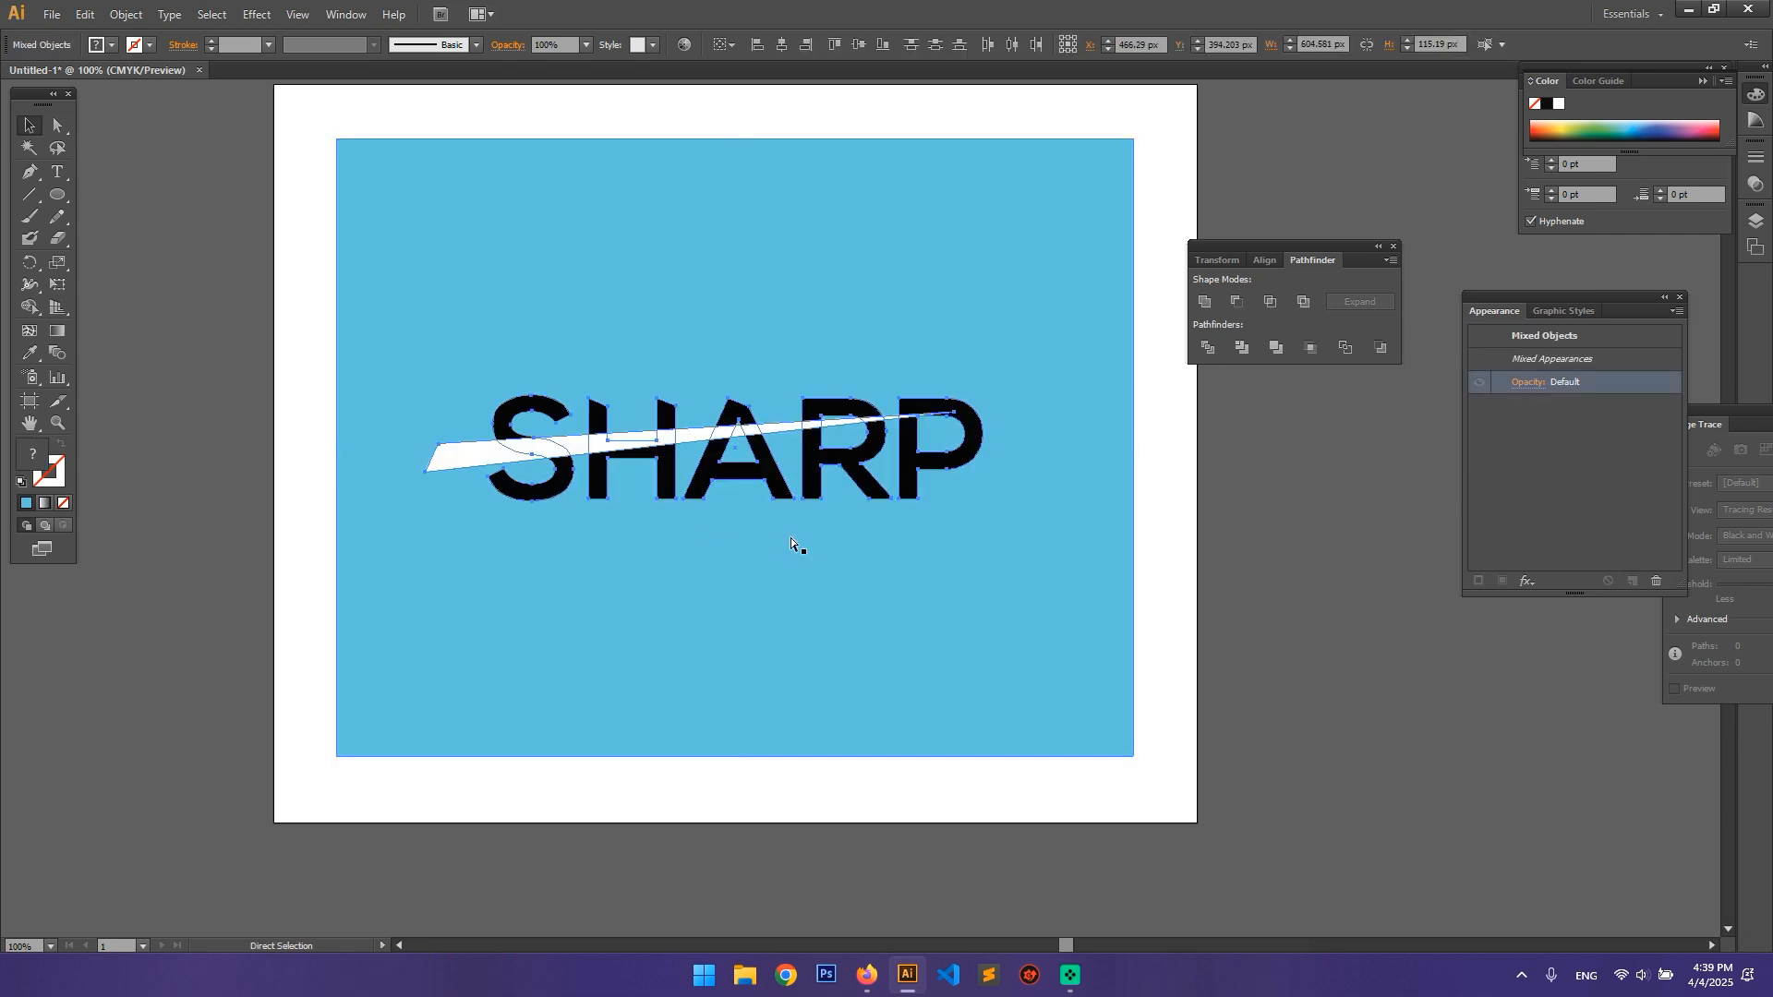
left_click(1338, 514)
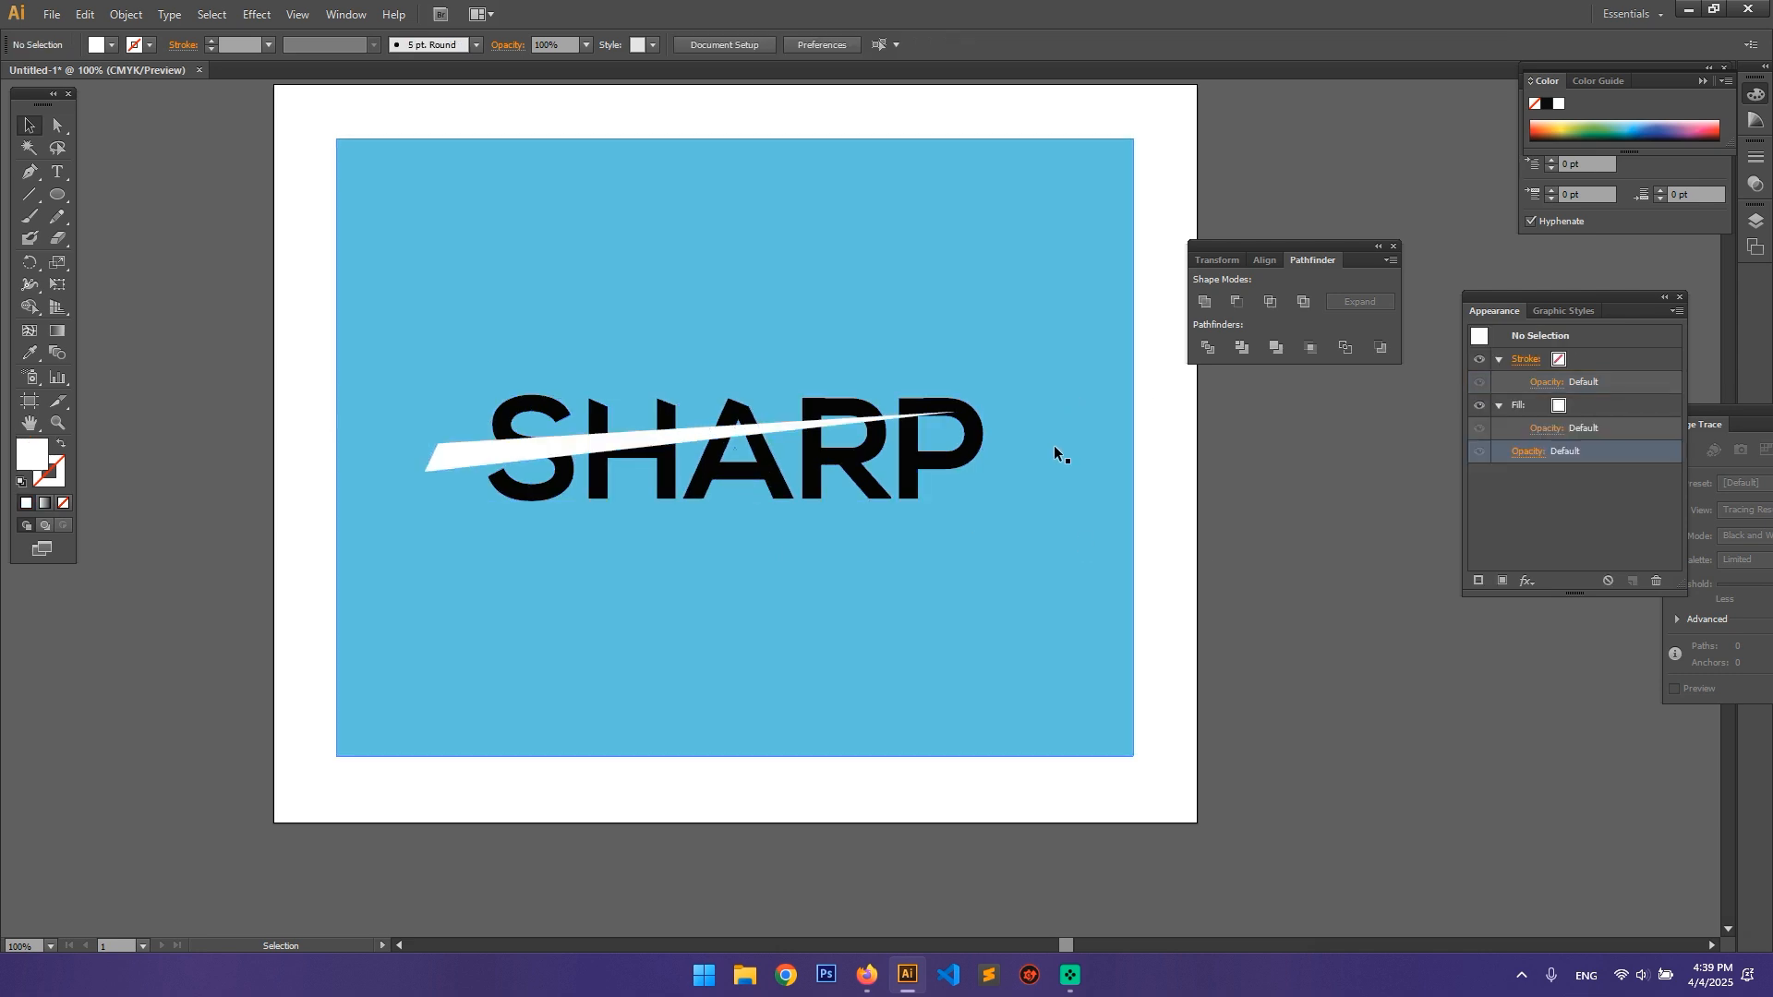
left_click(859, 471)
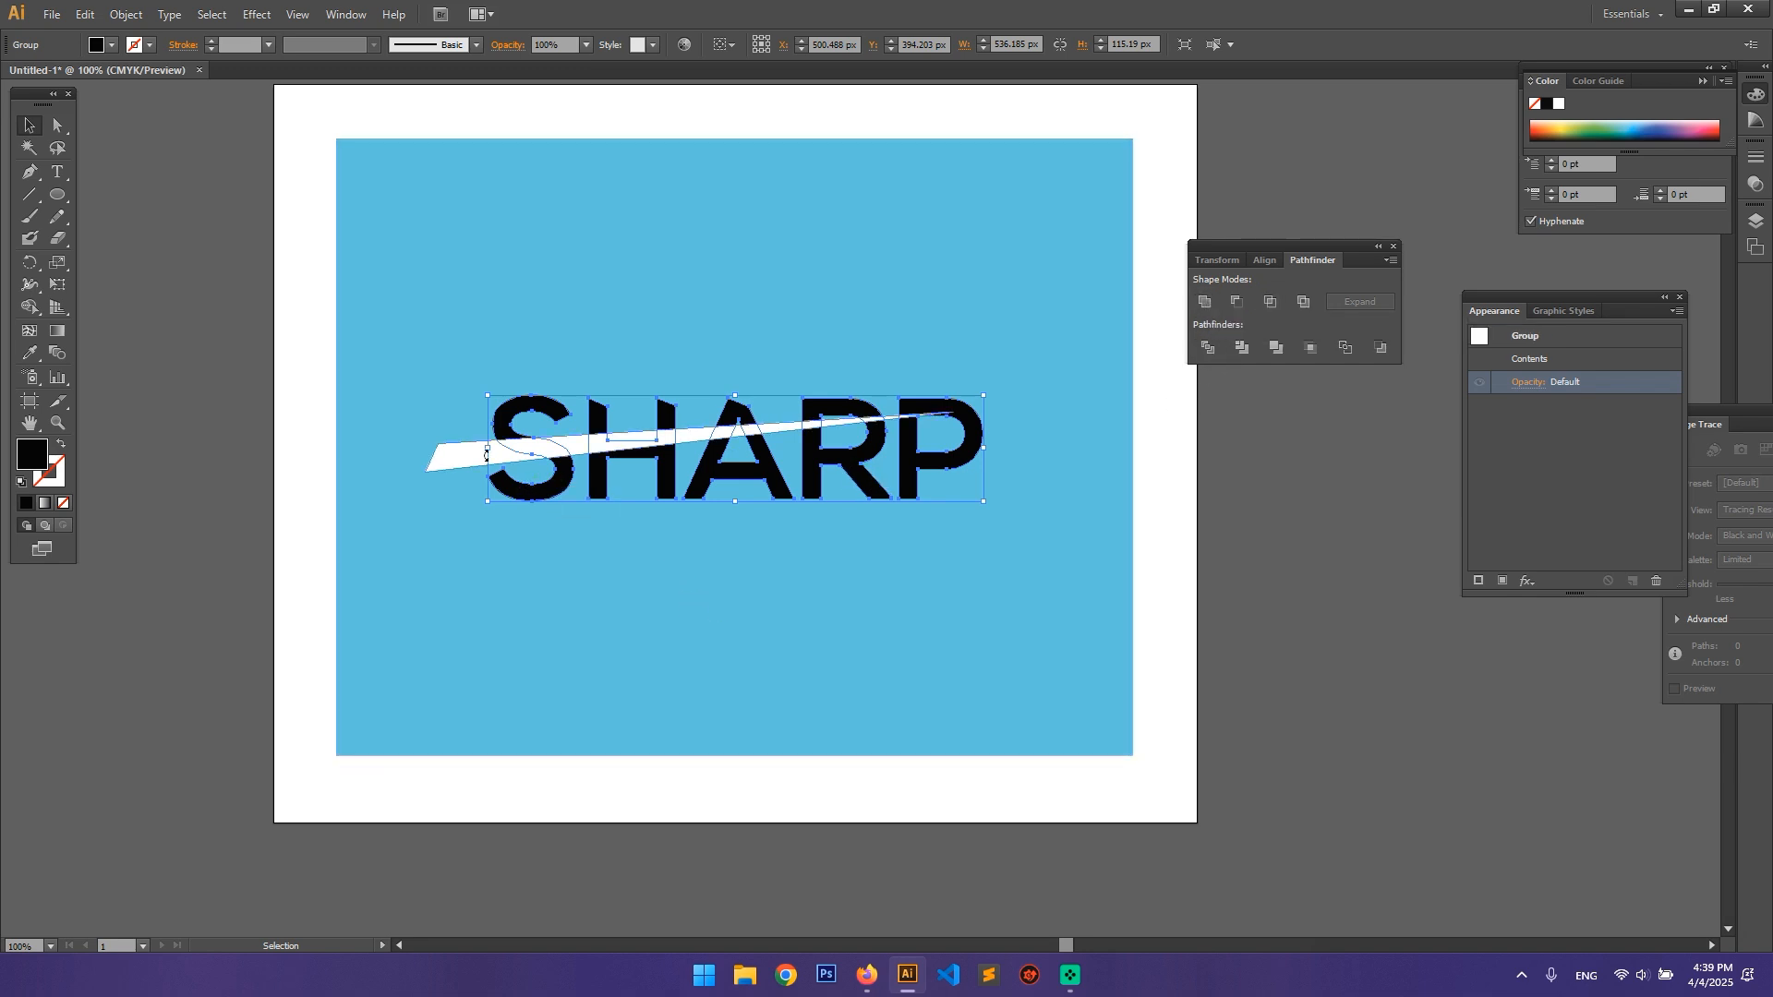
left_click(462, 454)
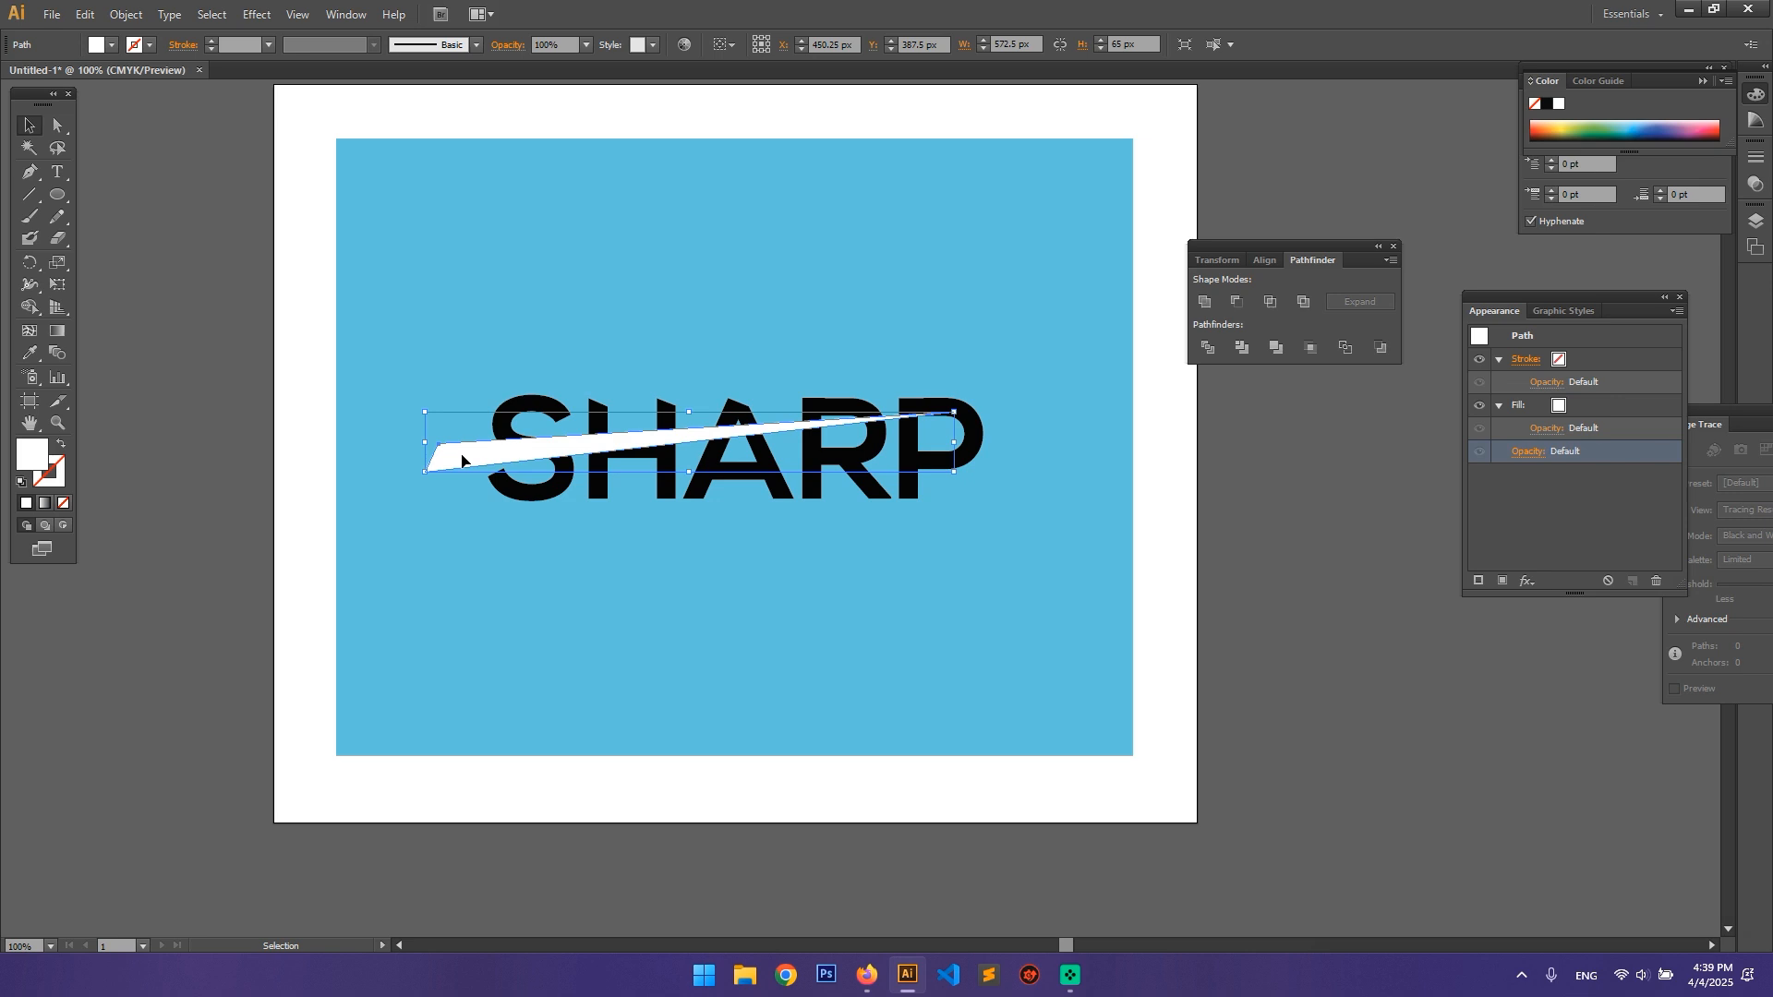
left_click(969, 446, "shift")
left_click(1237, 302)
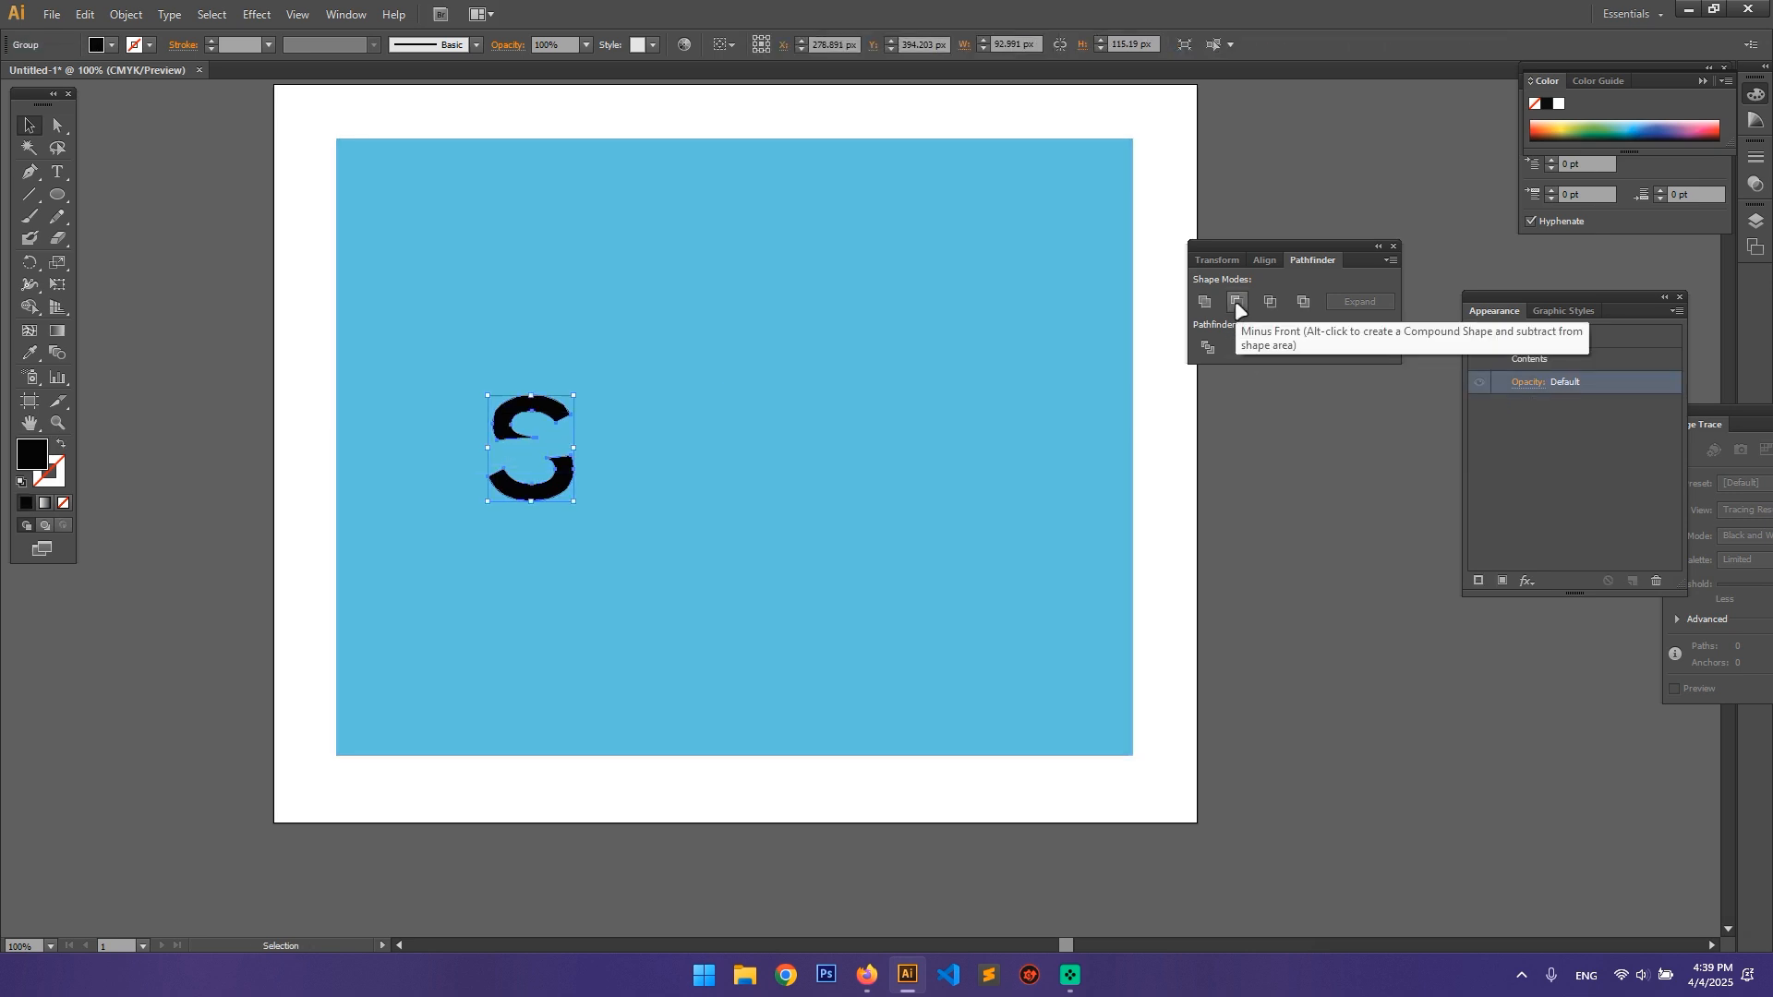
key("ctrl+z")
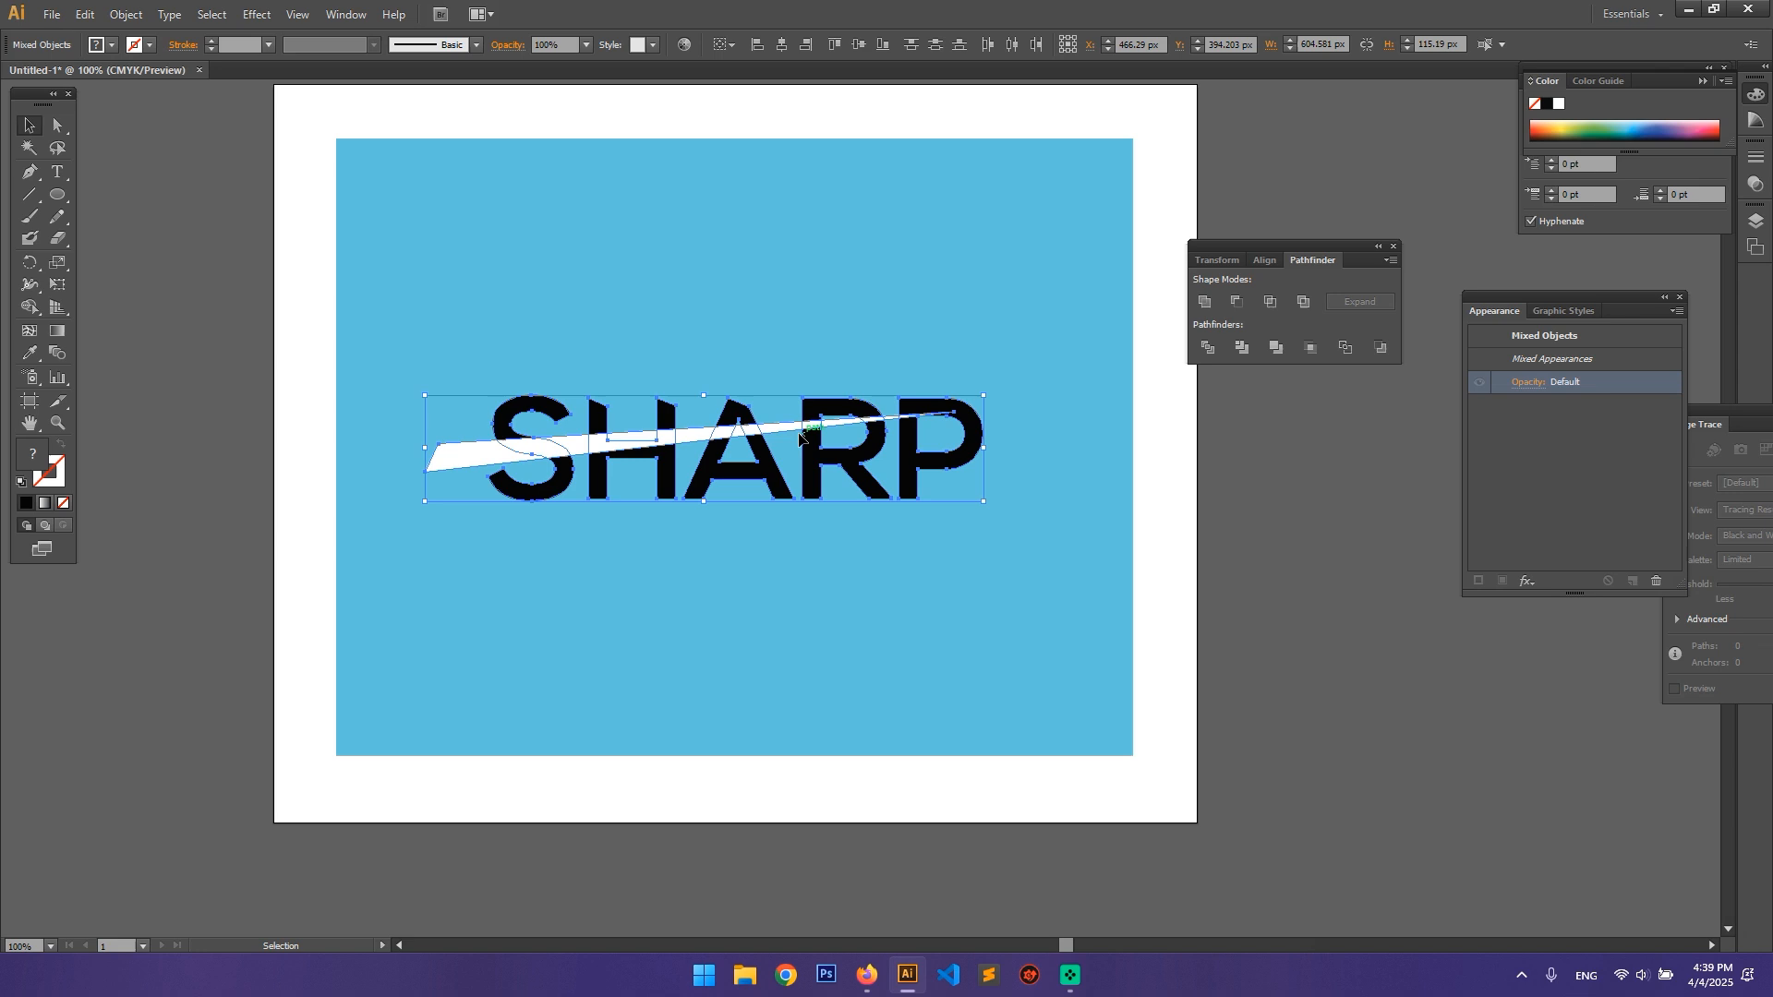
left_click(1285, 491)
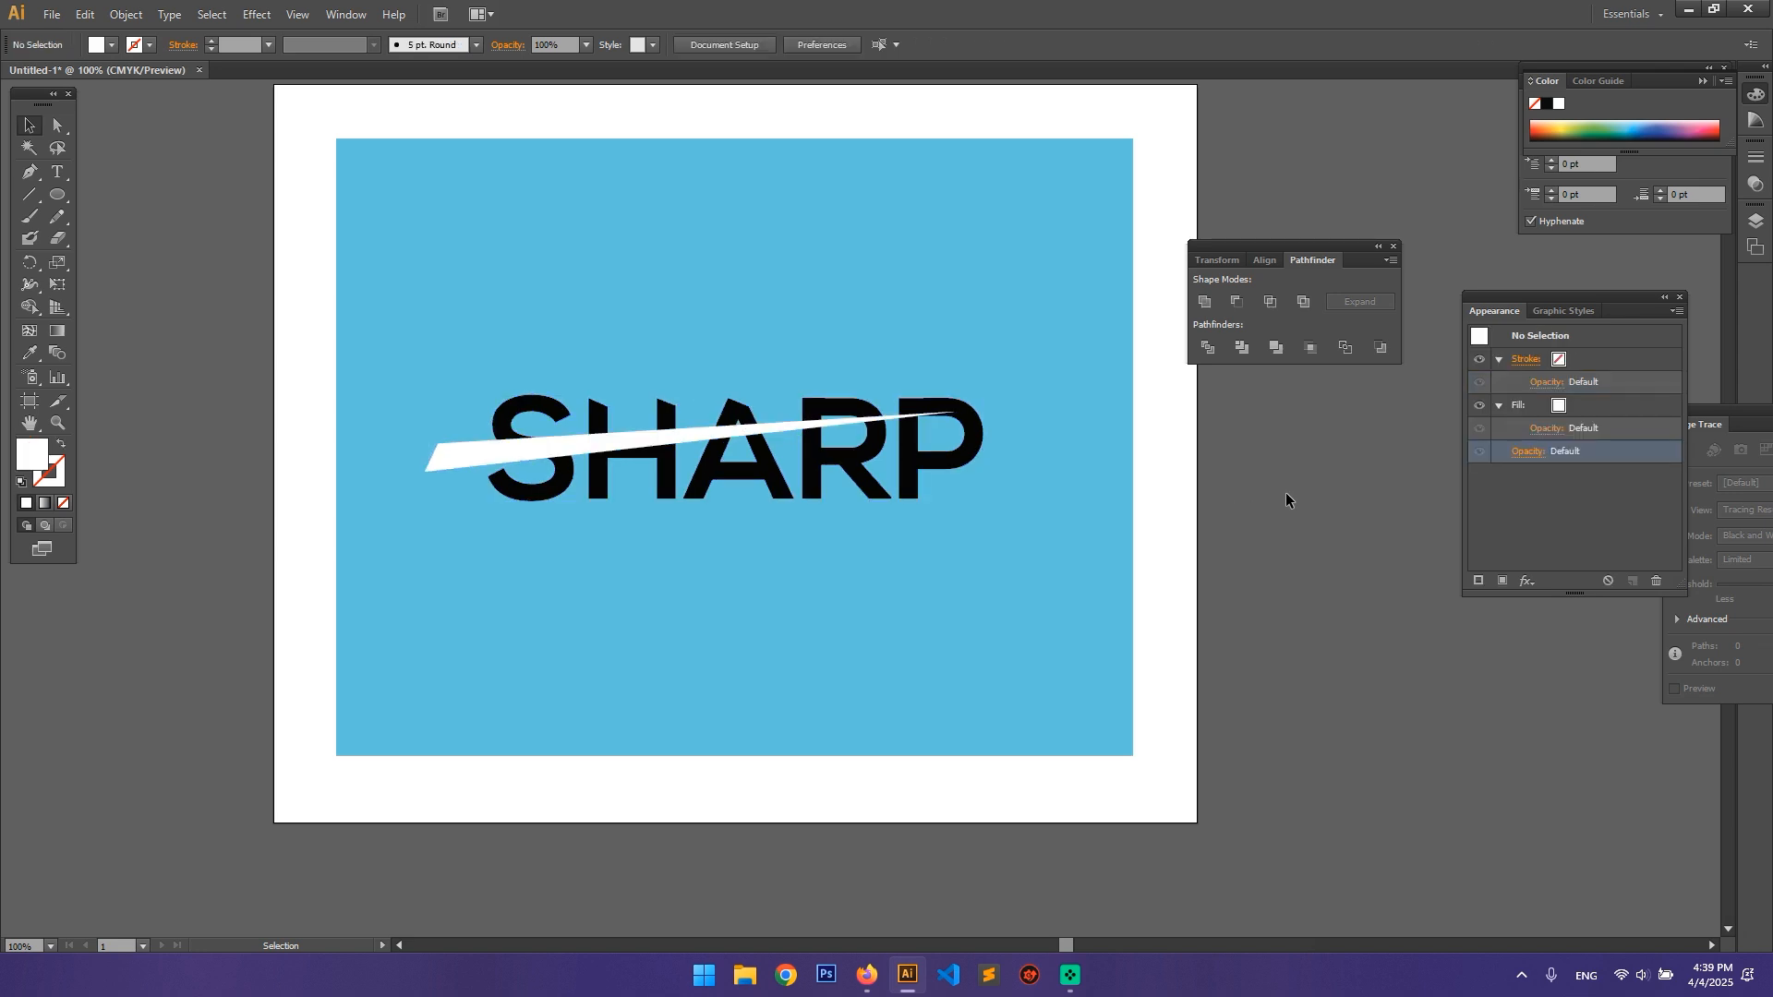
Step: Move the white wedge into the isolated SHARP lettering group by cutting it and pasting it in place in front of the letters
left_click(447, 456)
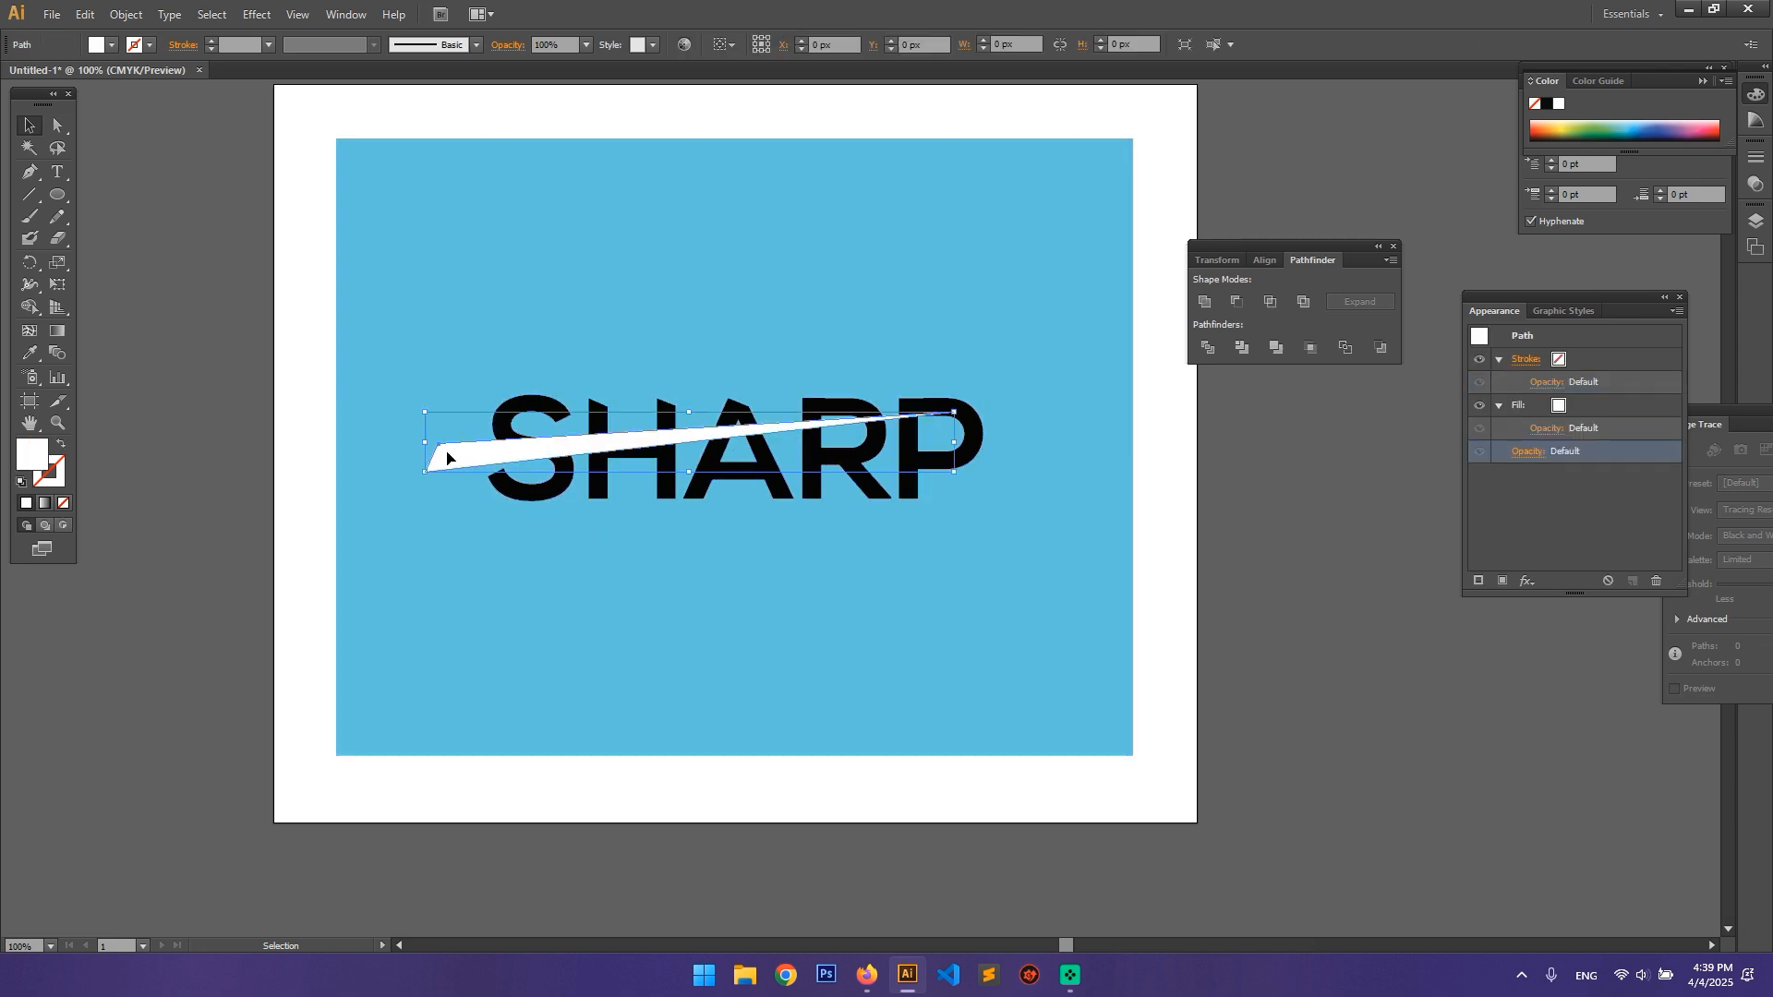
key("a")
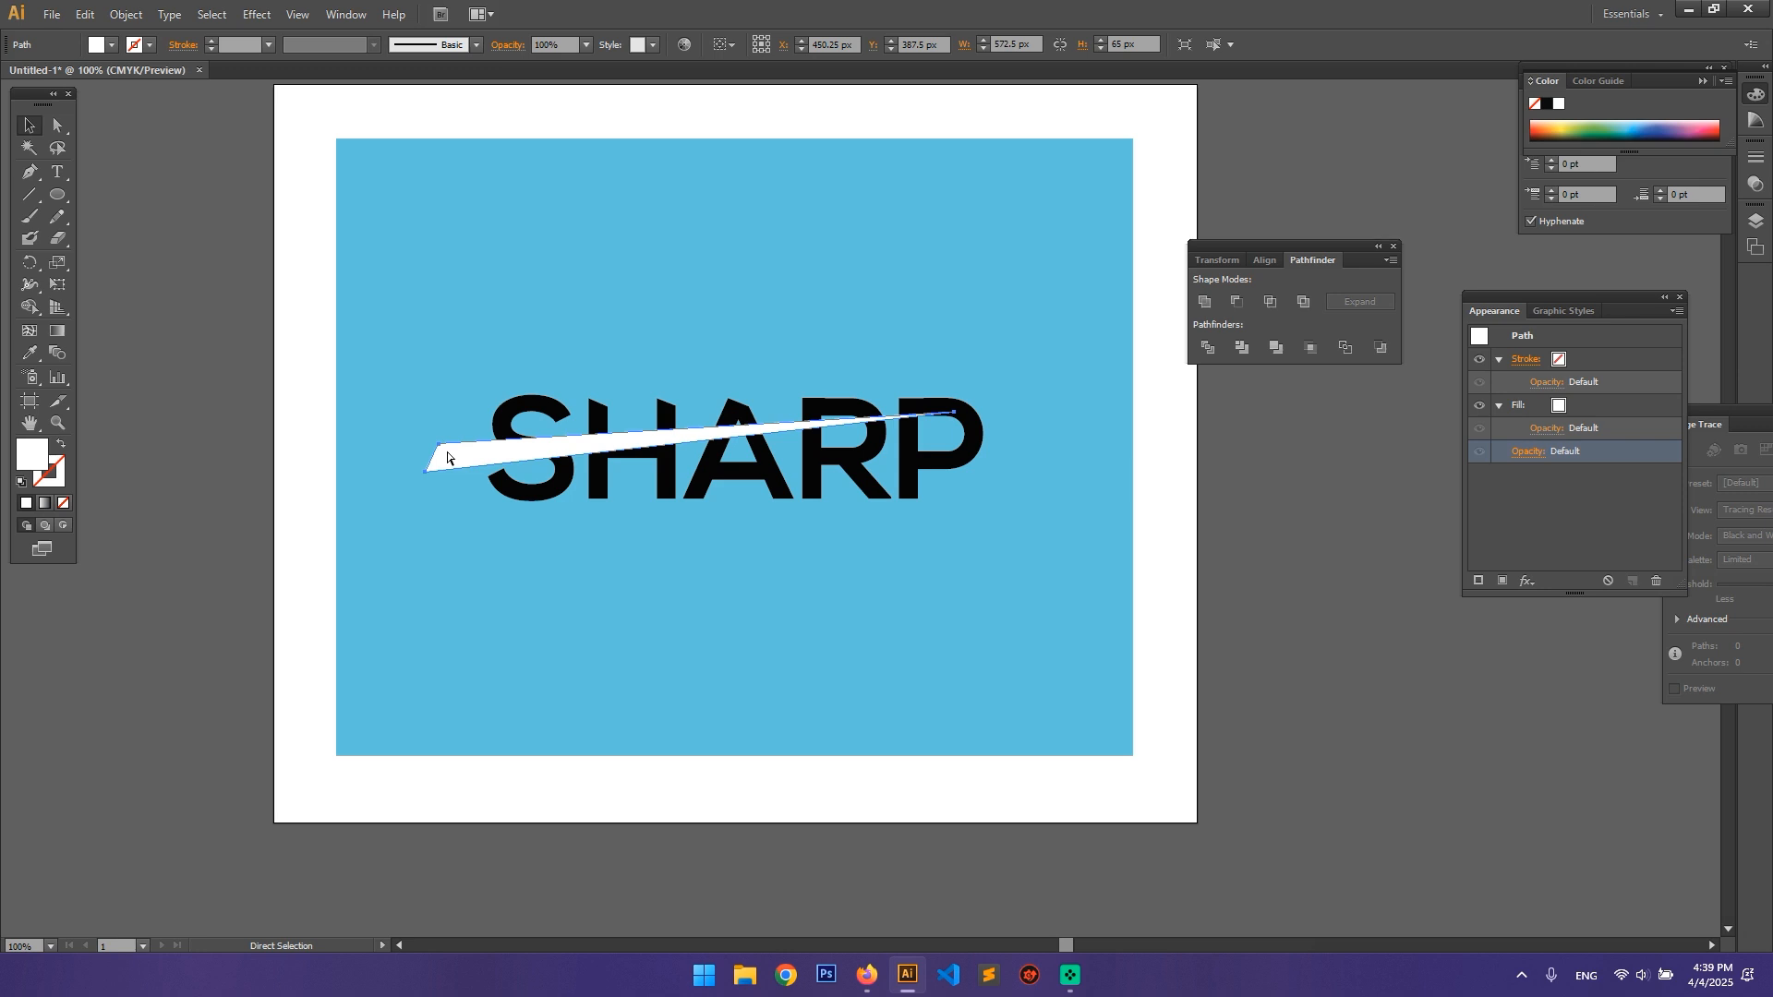
key("Delete")
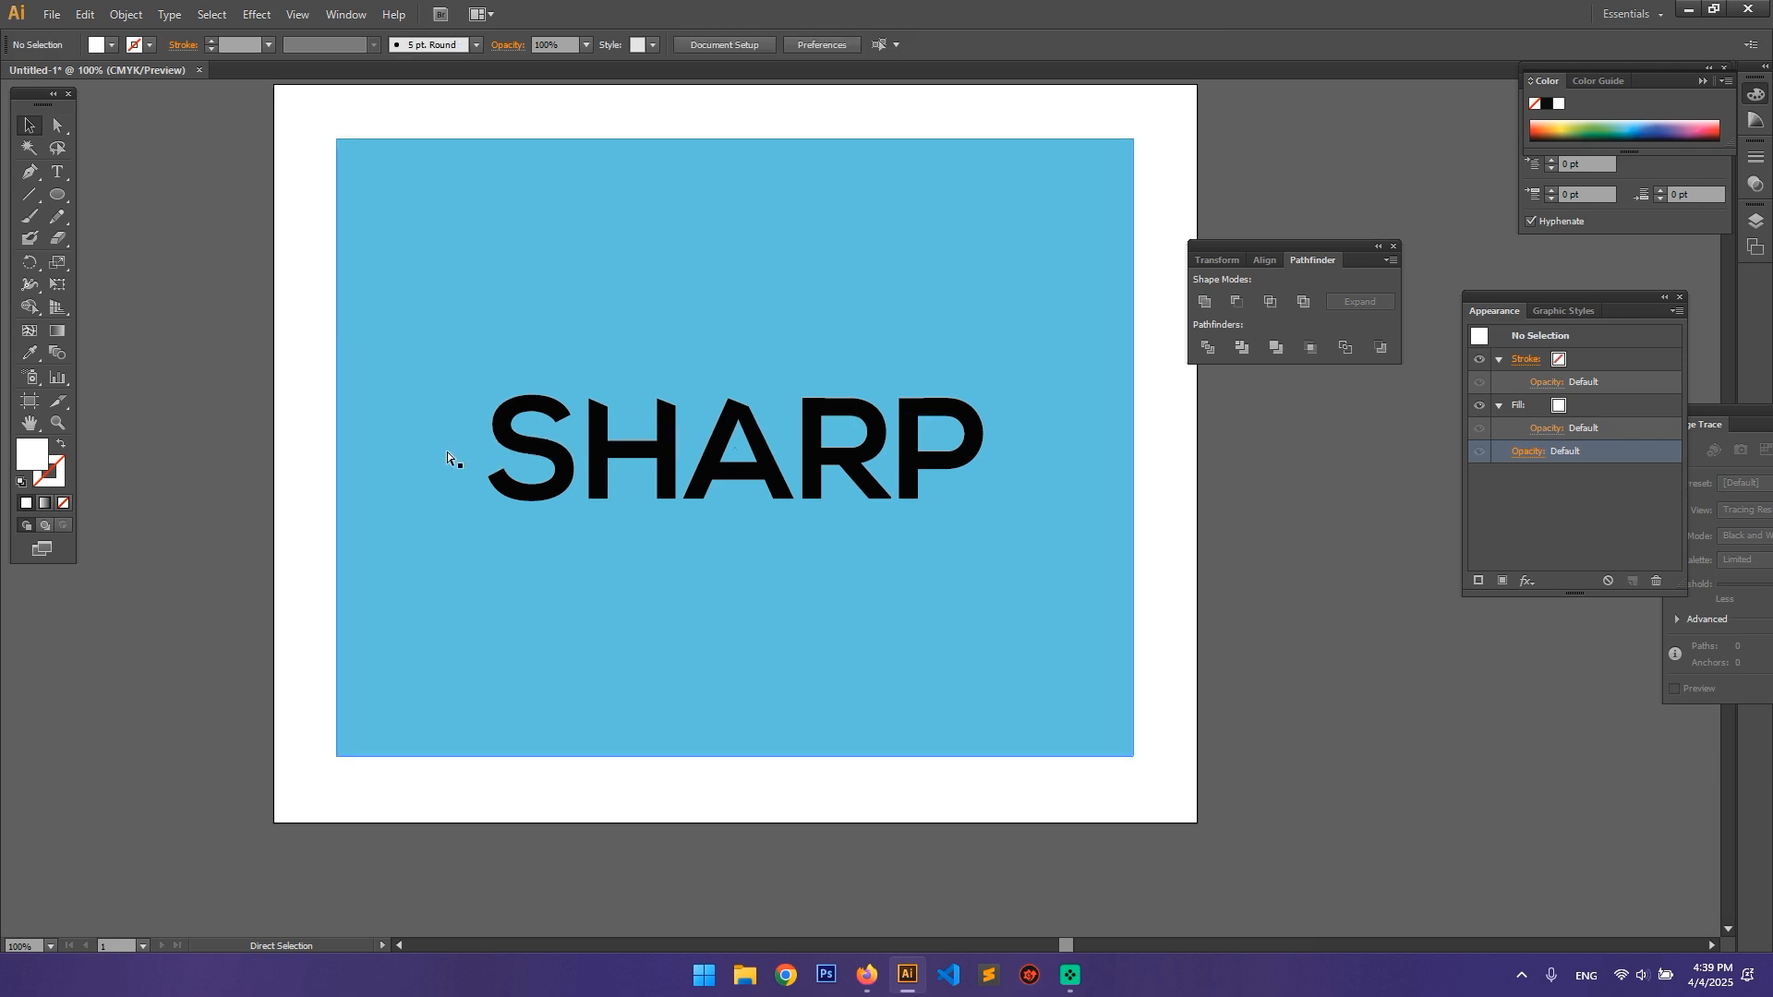
left_click(545, 452)
double_click(554, 459)
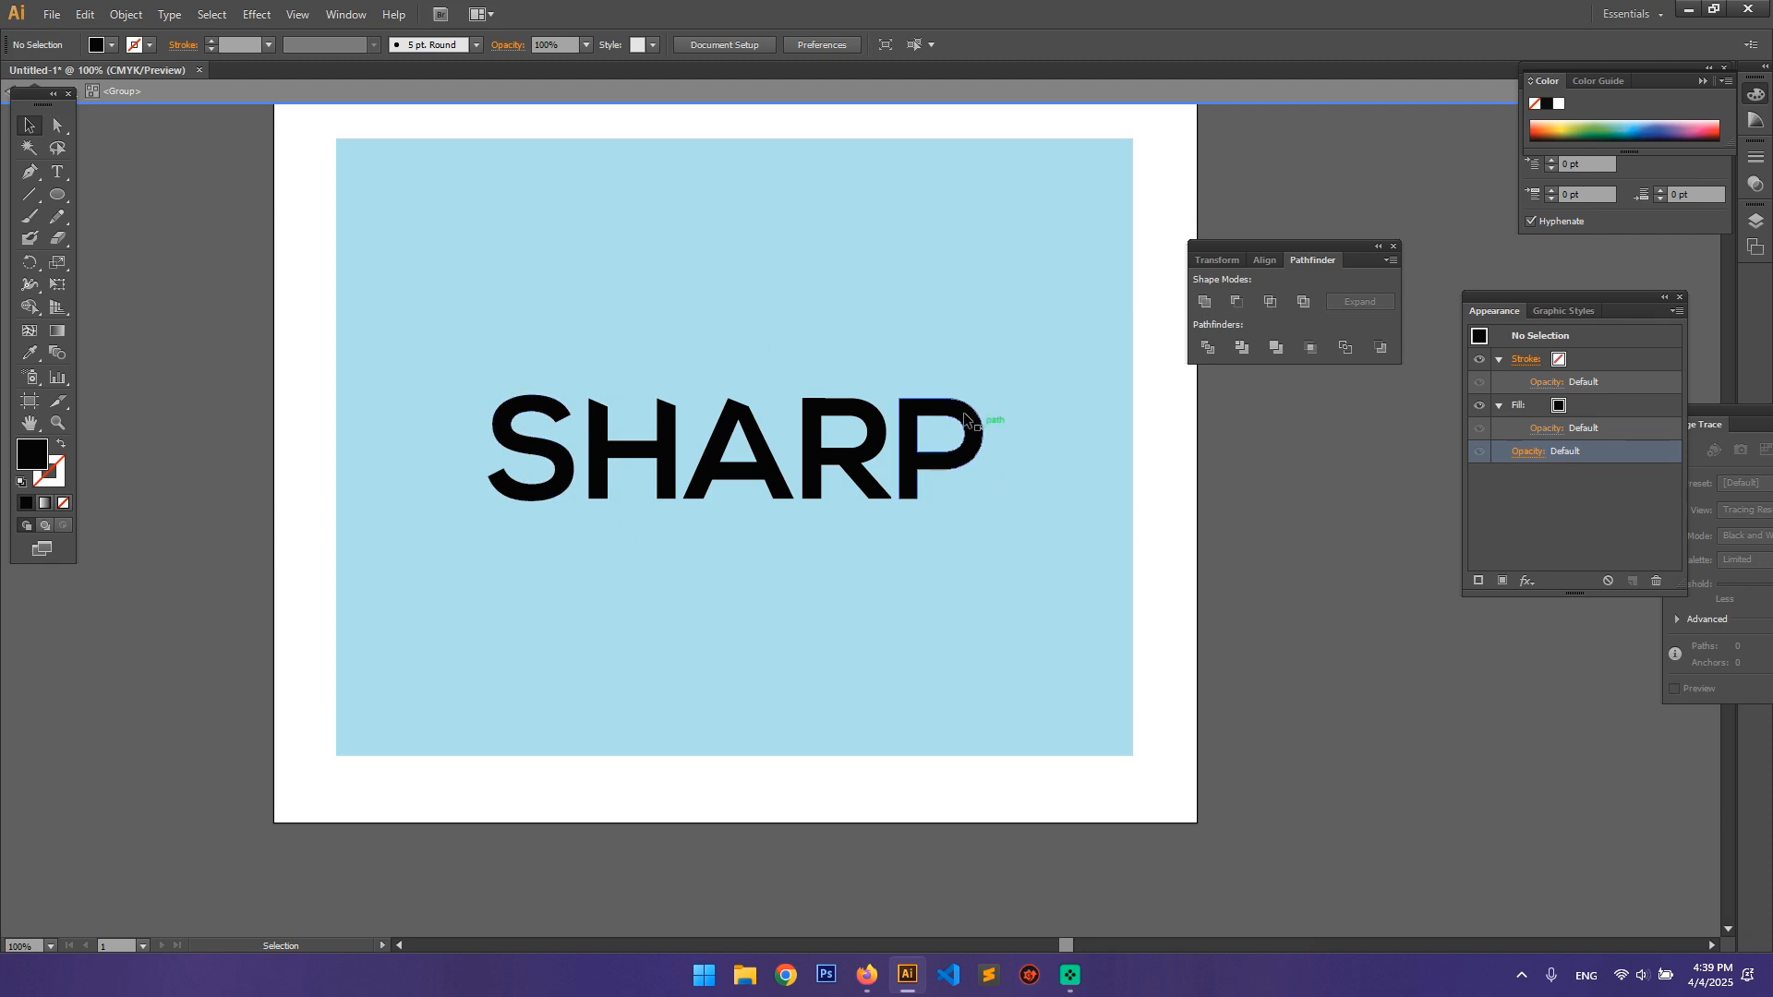
key("ctrl")
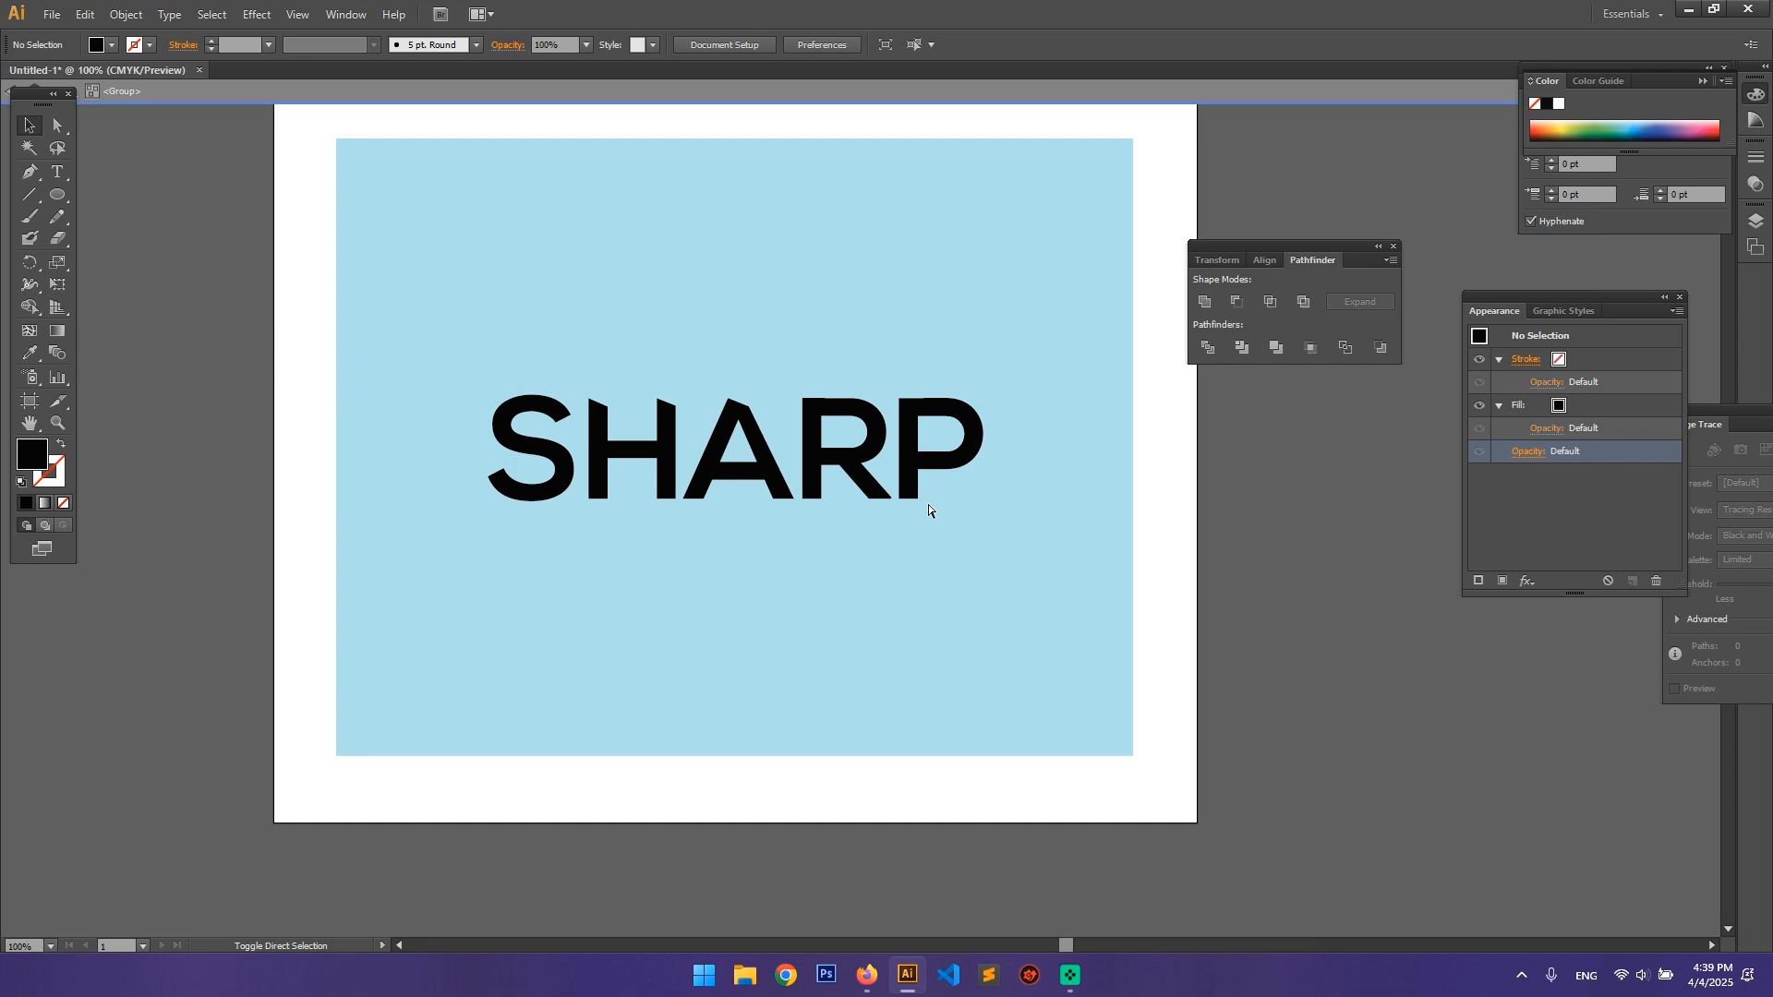
key("ctrl+f")
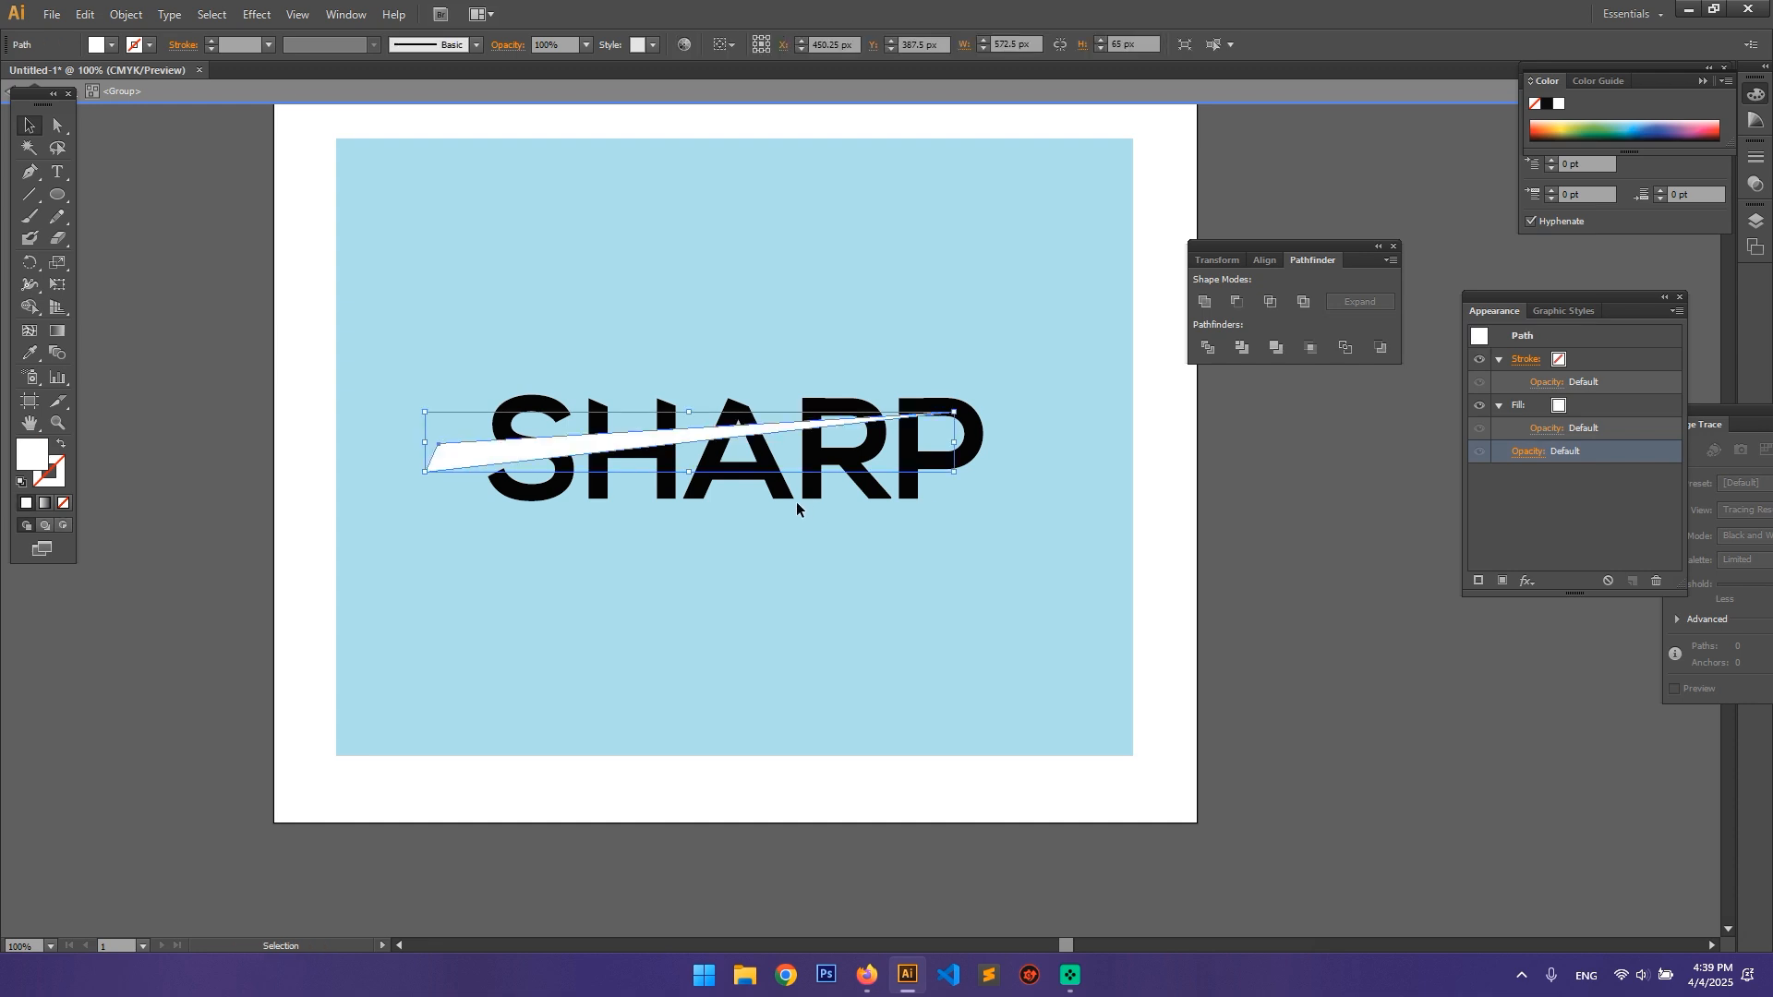
Step: Select the white wedge together with only the letter S, subtract the wedge with Minus Front and deselect the result
left_click(978, 455)
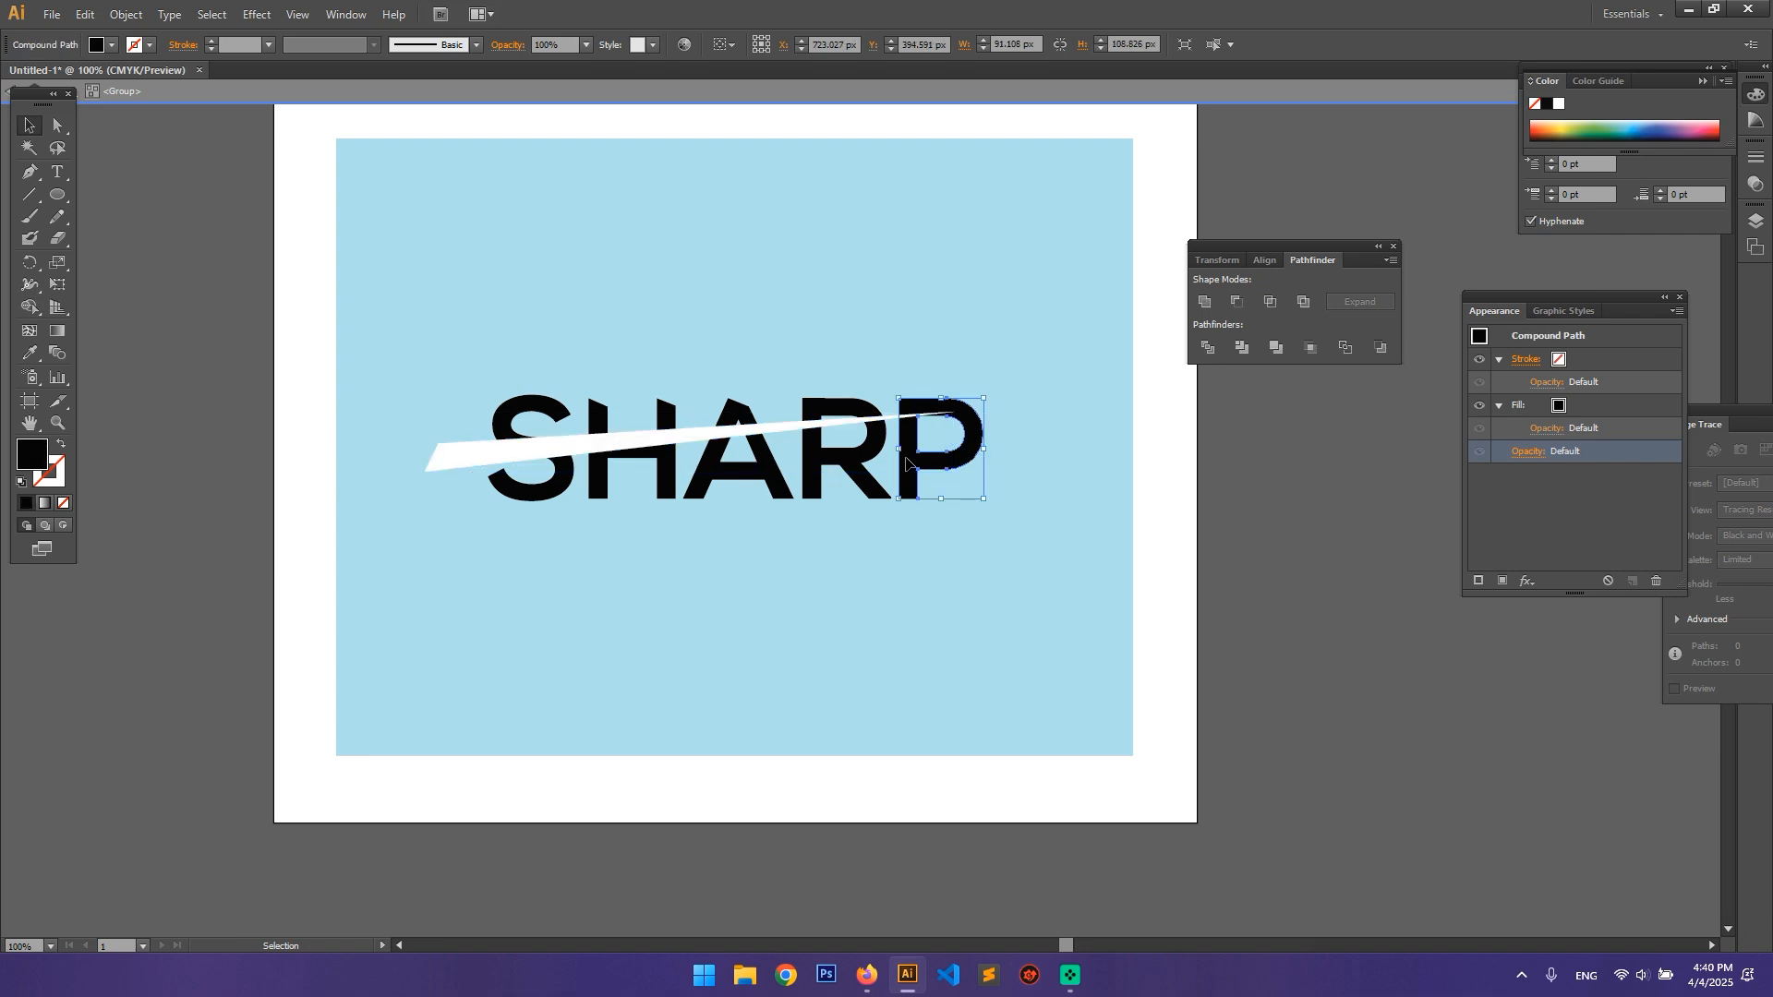
left_click(475, 450)
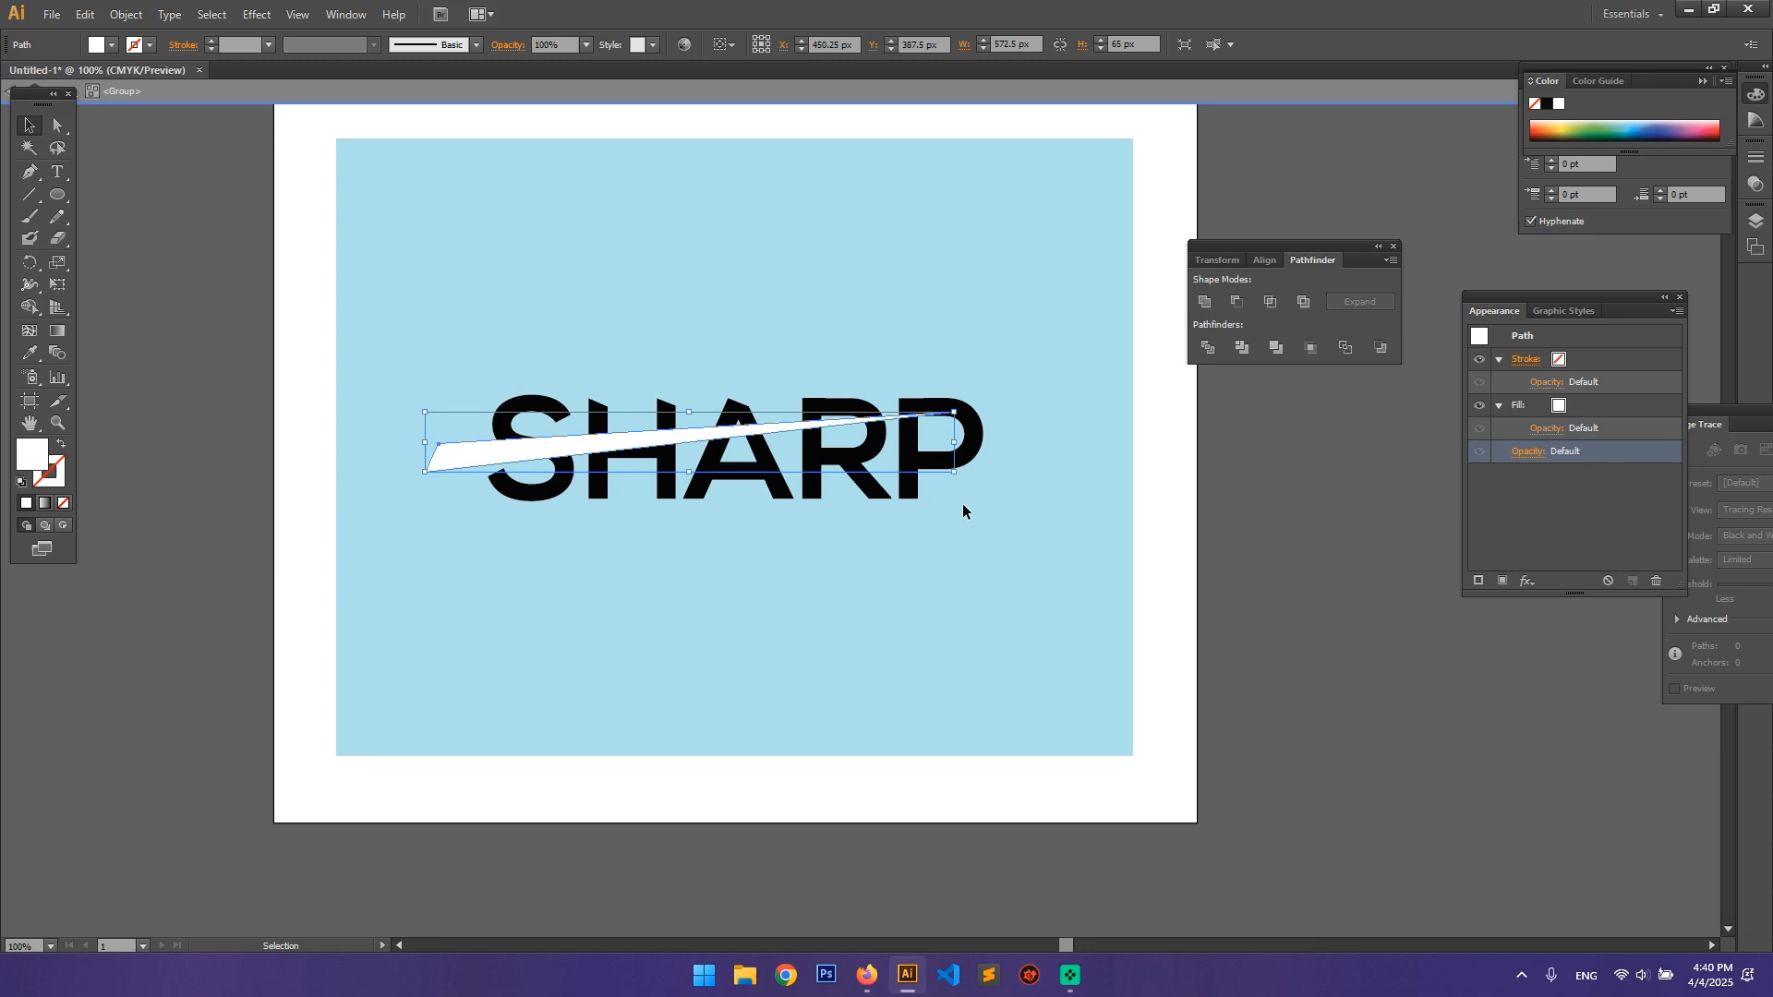
left_click(527, 399, "shift")
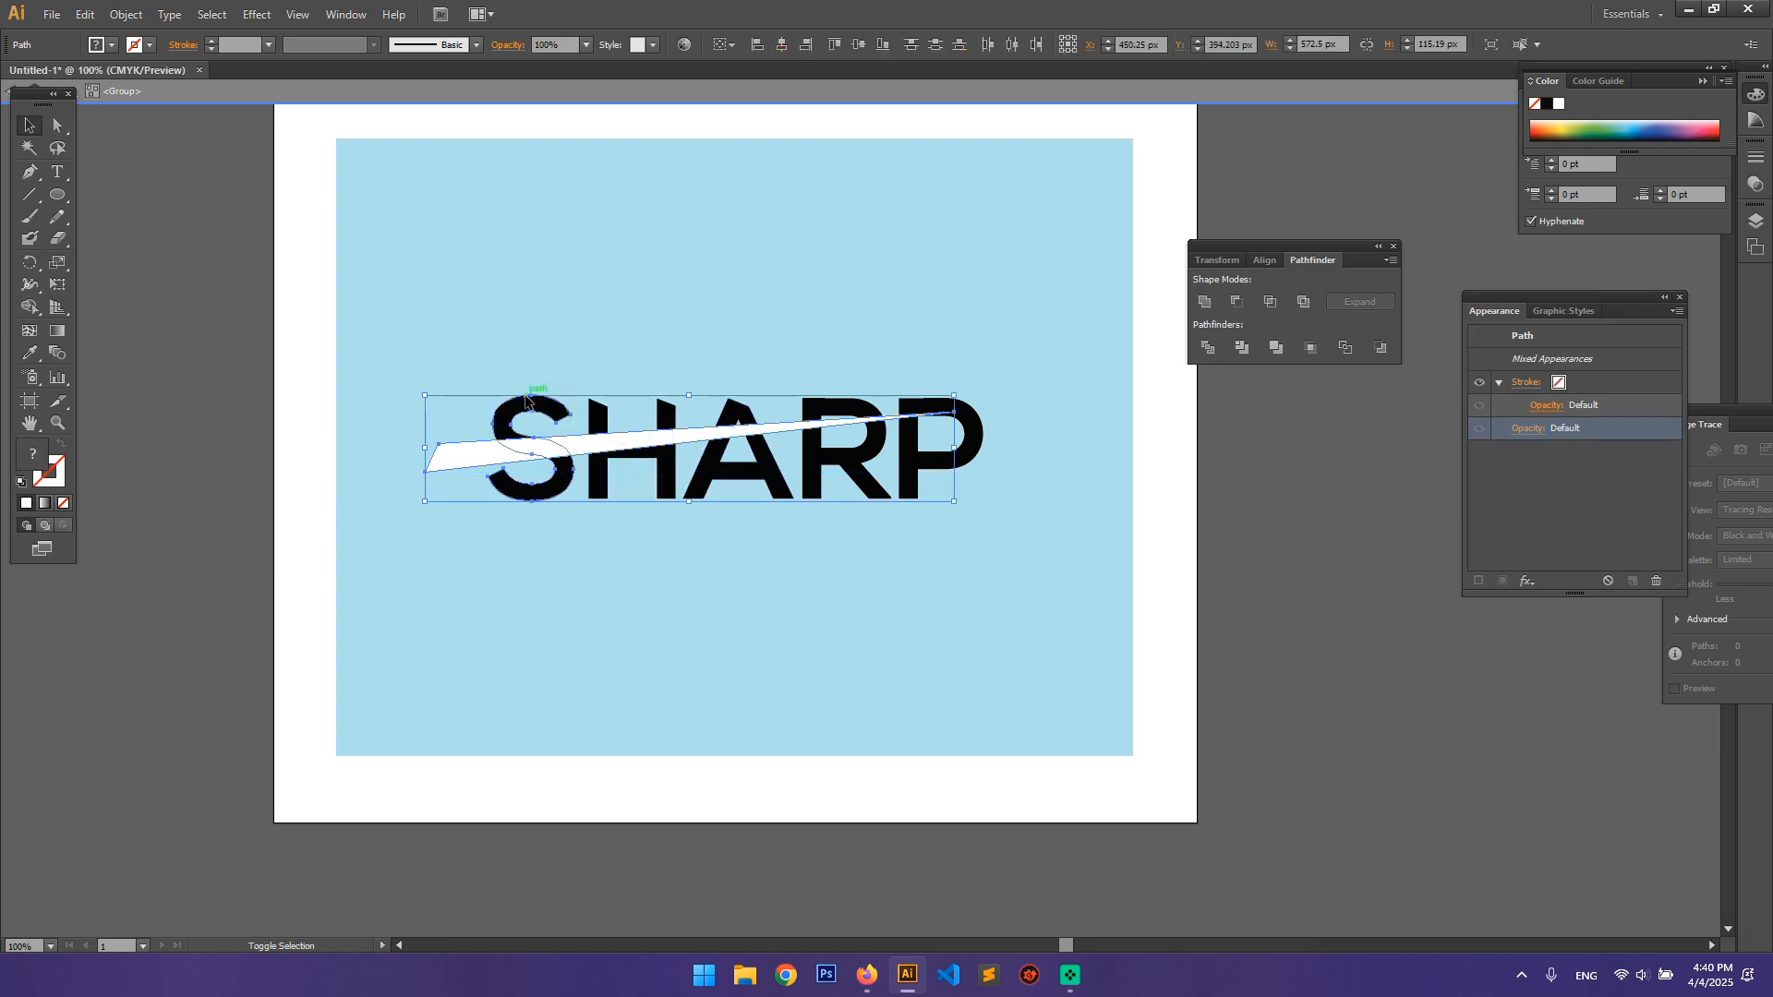
left_click(1238, 301)
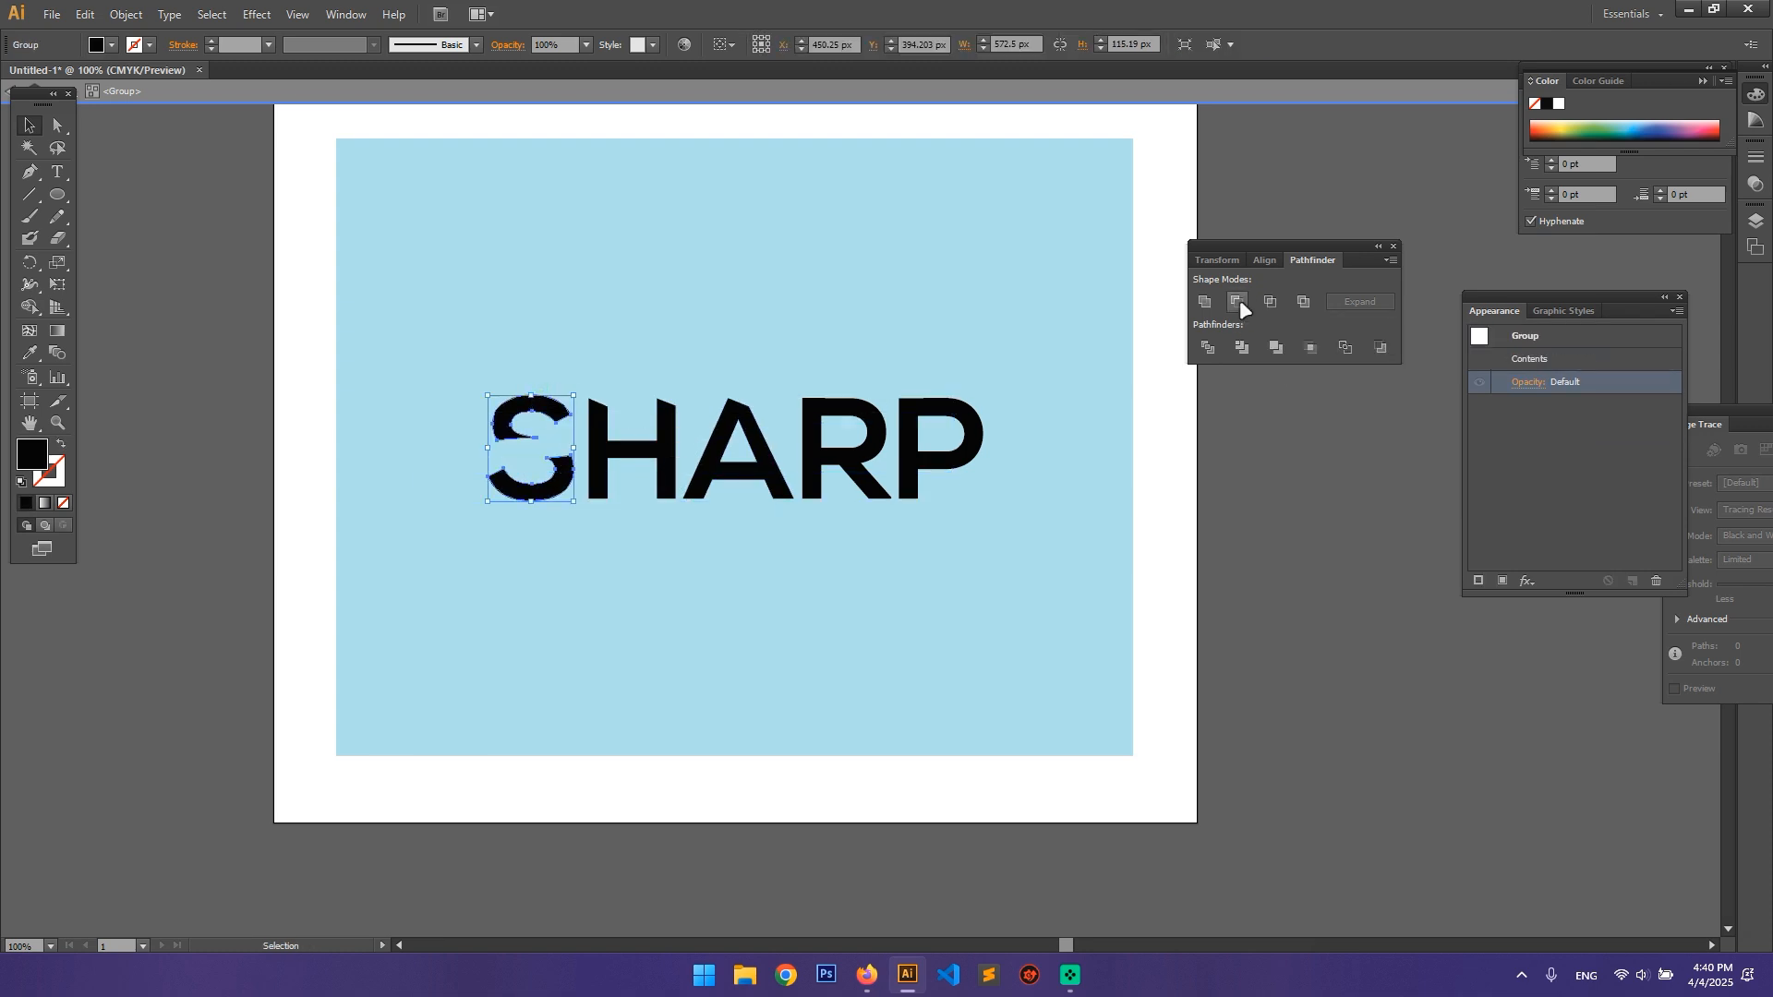
left_click(534, 550)
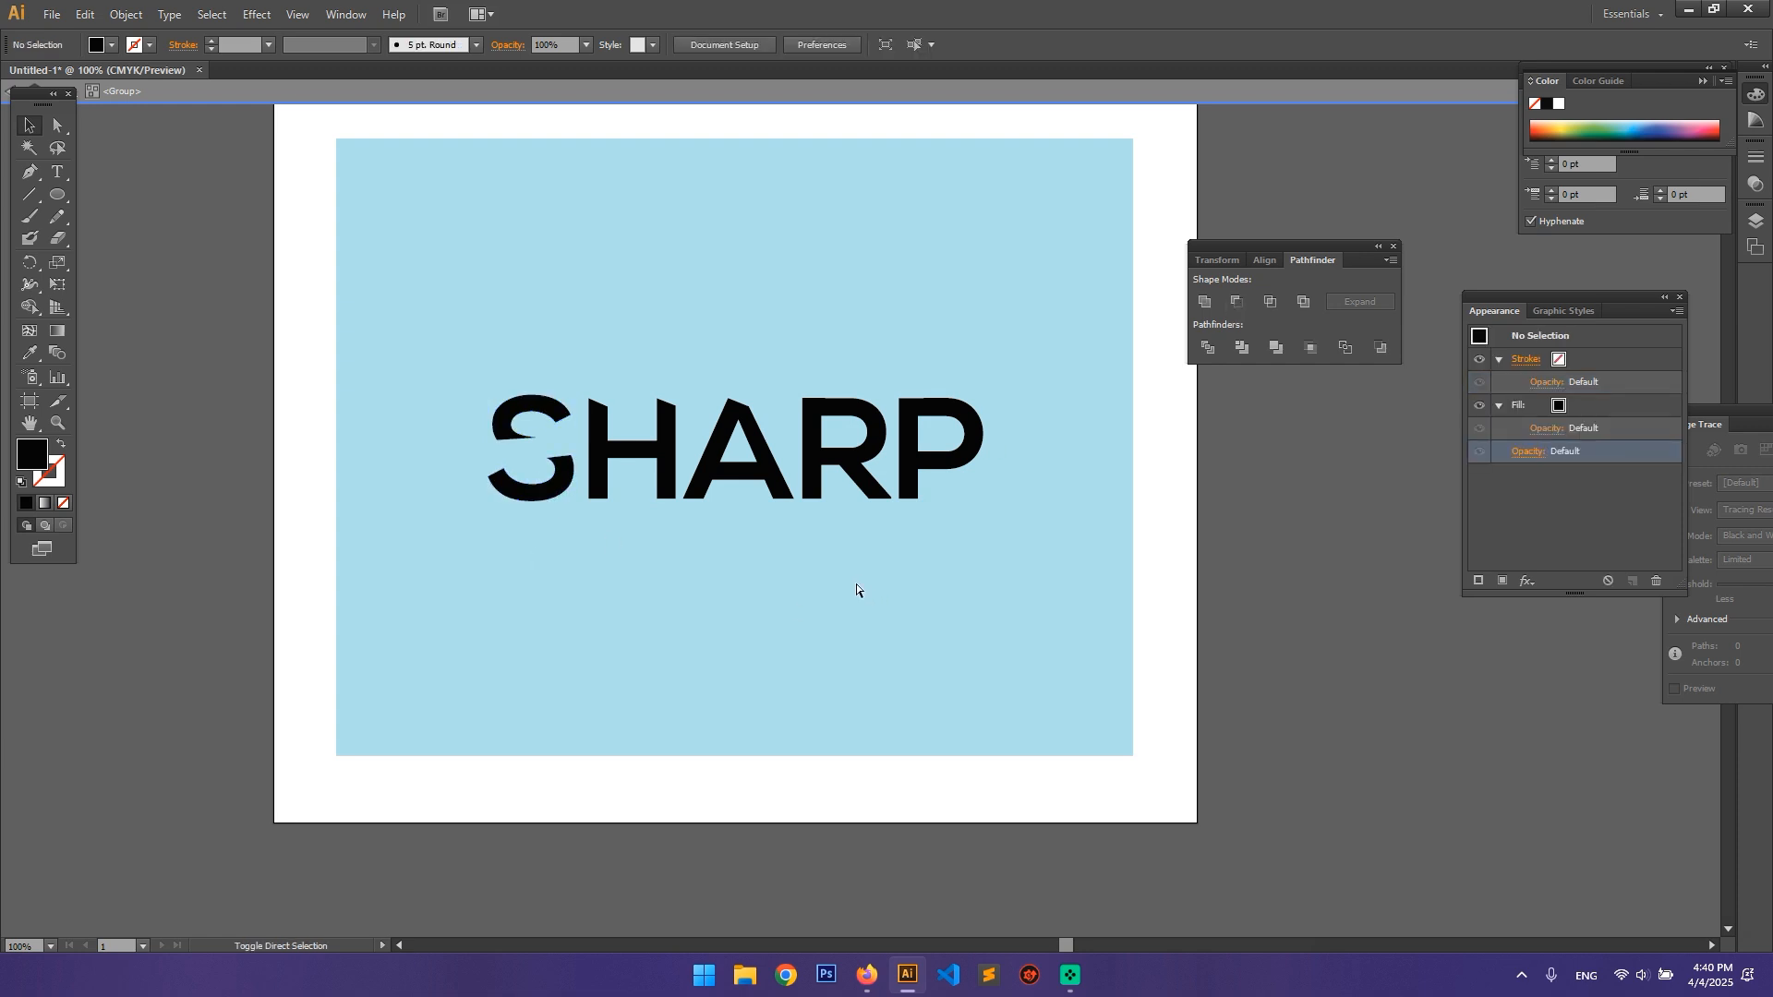
Step: Paste the wedge in place in front again and subtract it from the letter H with Minus Front
key("ctrl+f")
left_click(663, 451, "shift")
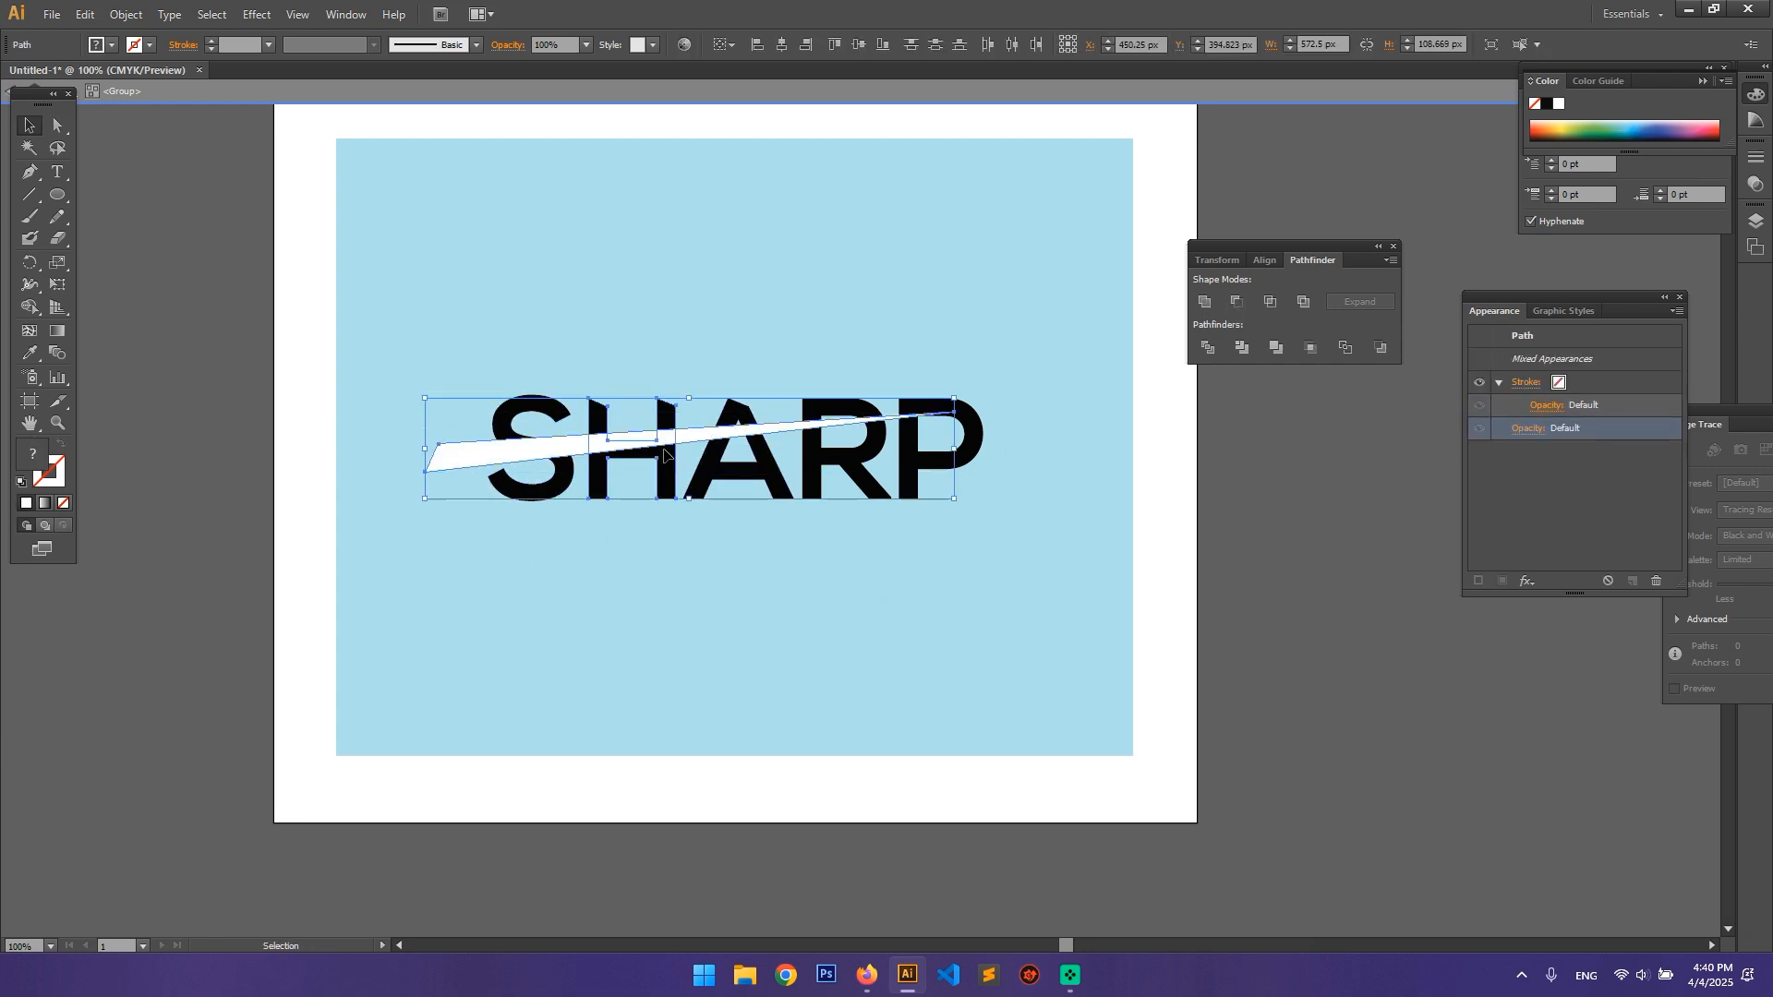
left_click(1231, 303)
left_click(755, 590)
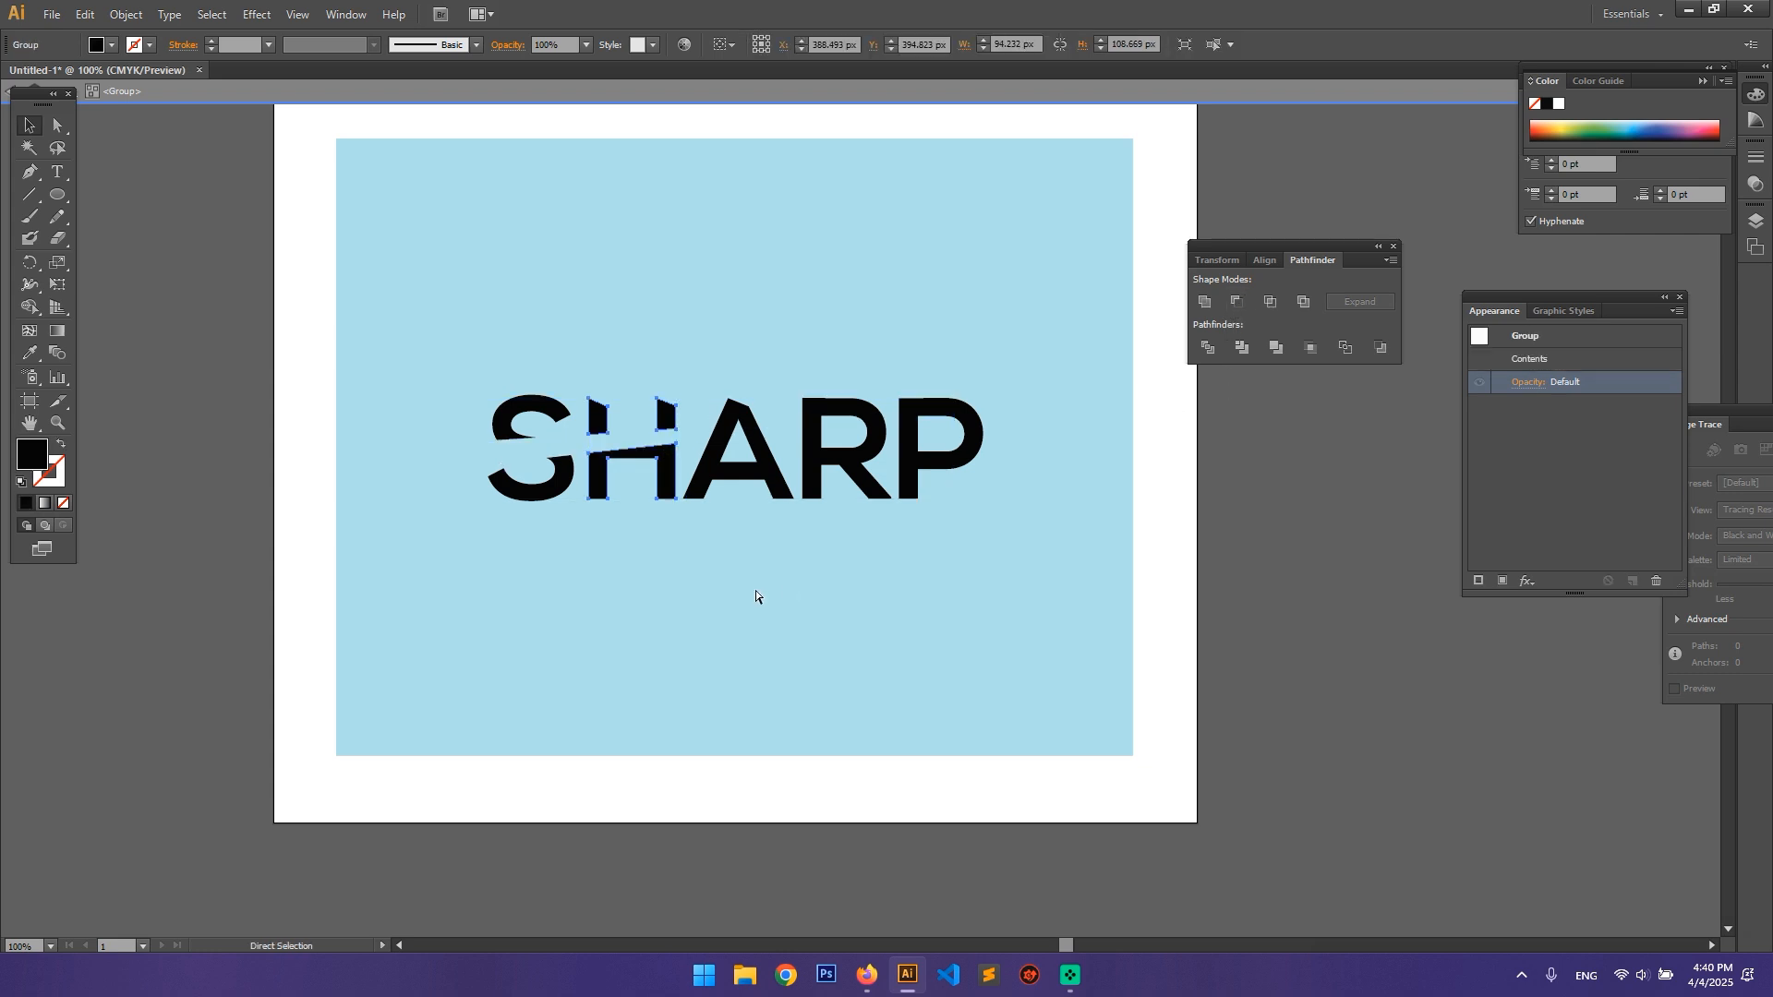
Step: Paste another wedge copy in place in front and cut it out of the letter A with Minus Front
key("ctrl+f")
left_click(708, 467, "shift")
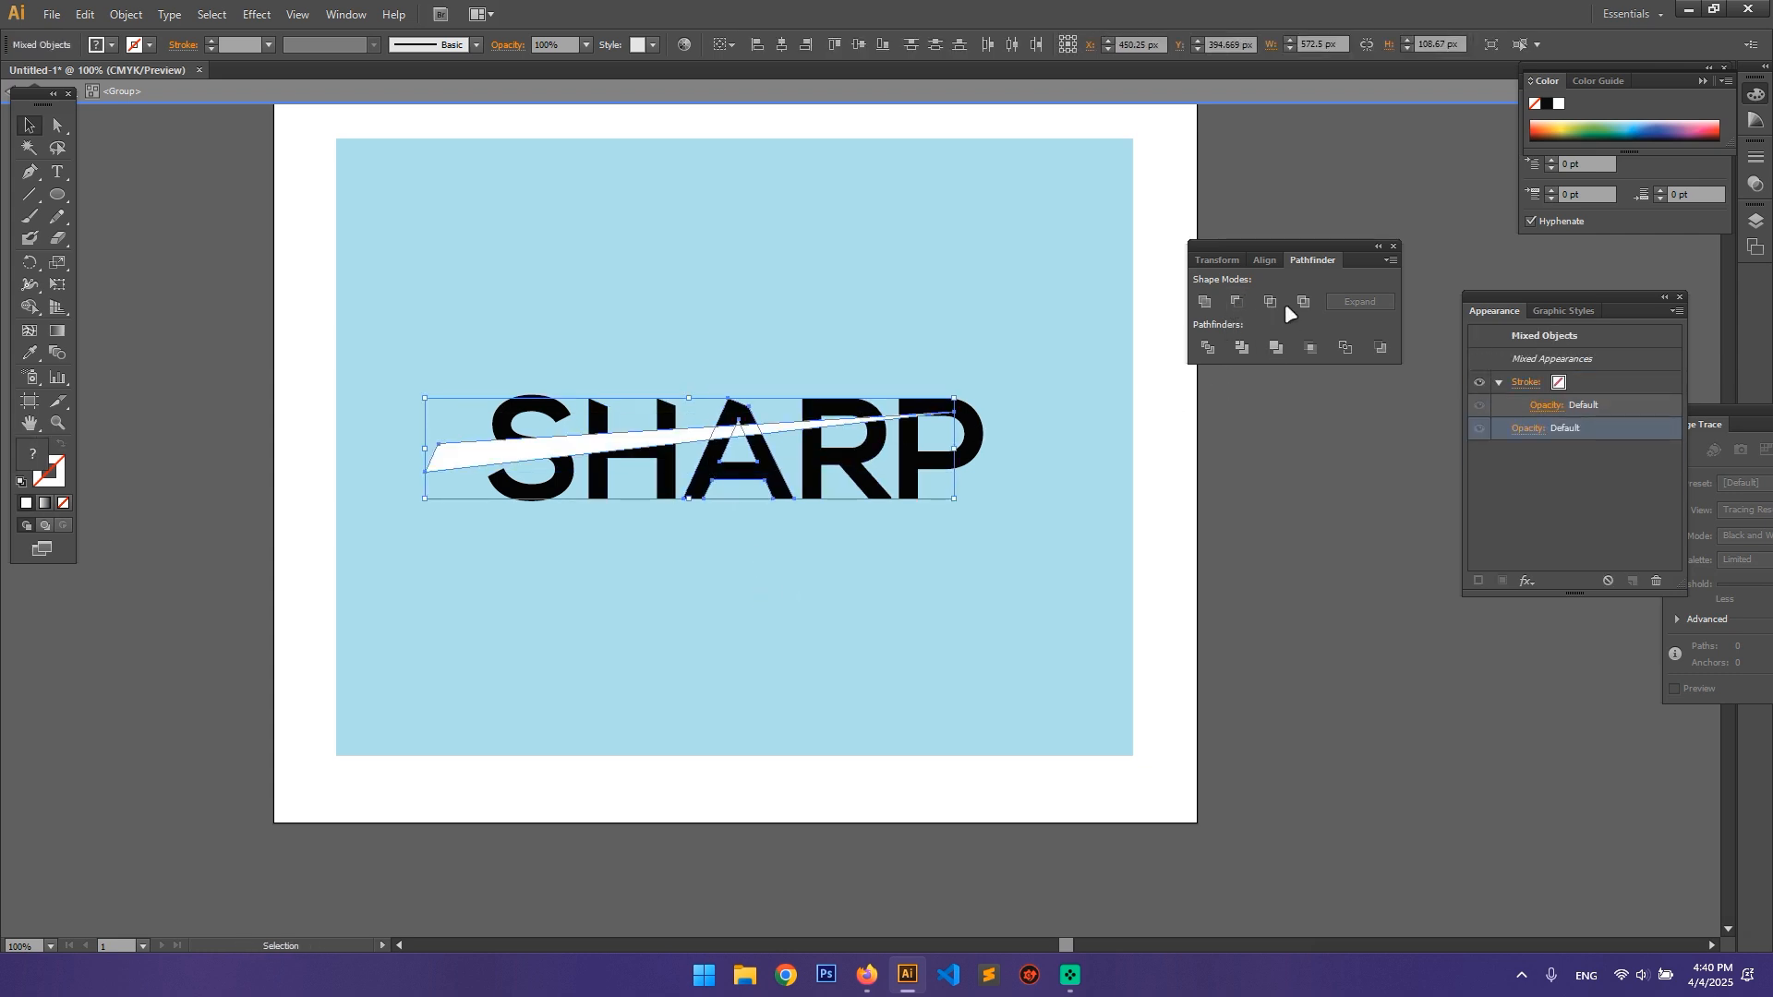
left_click(1239, 297)
left_click(914, 595)
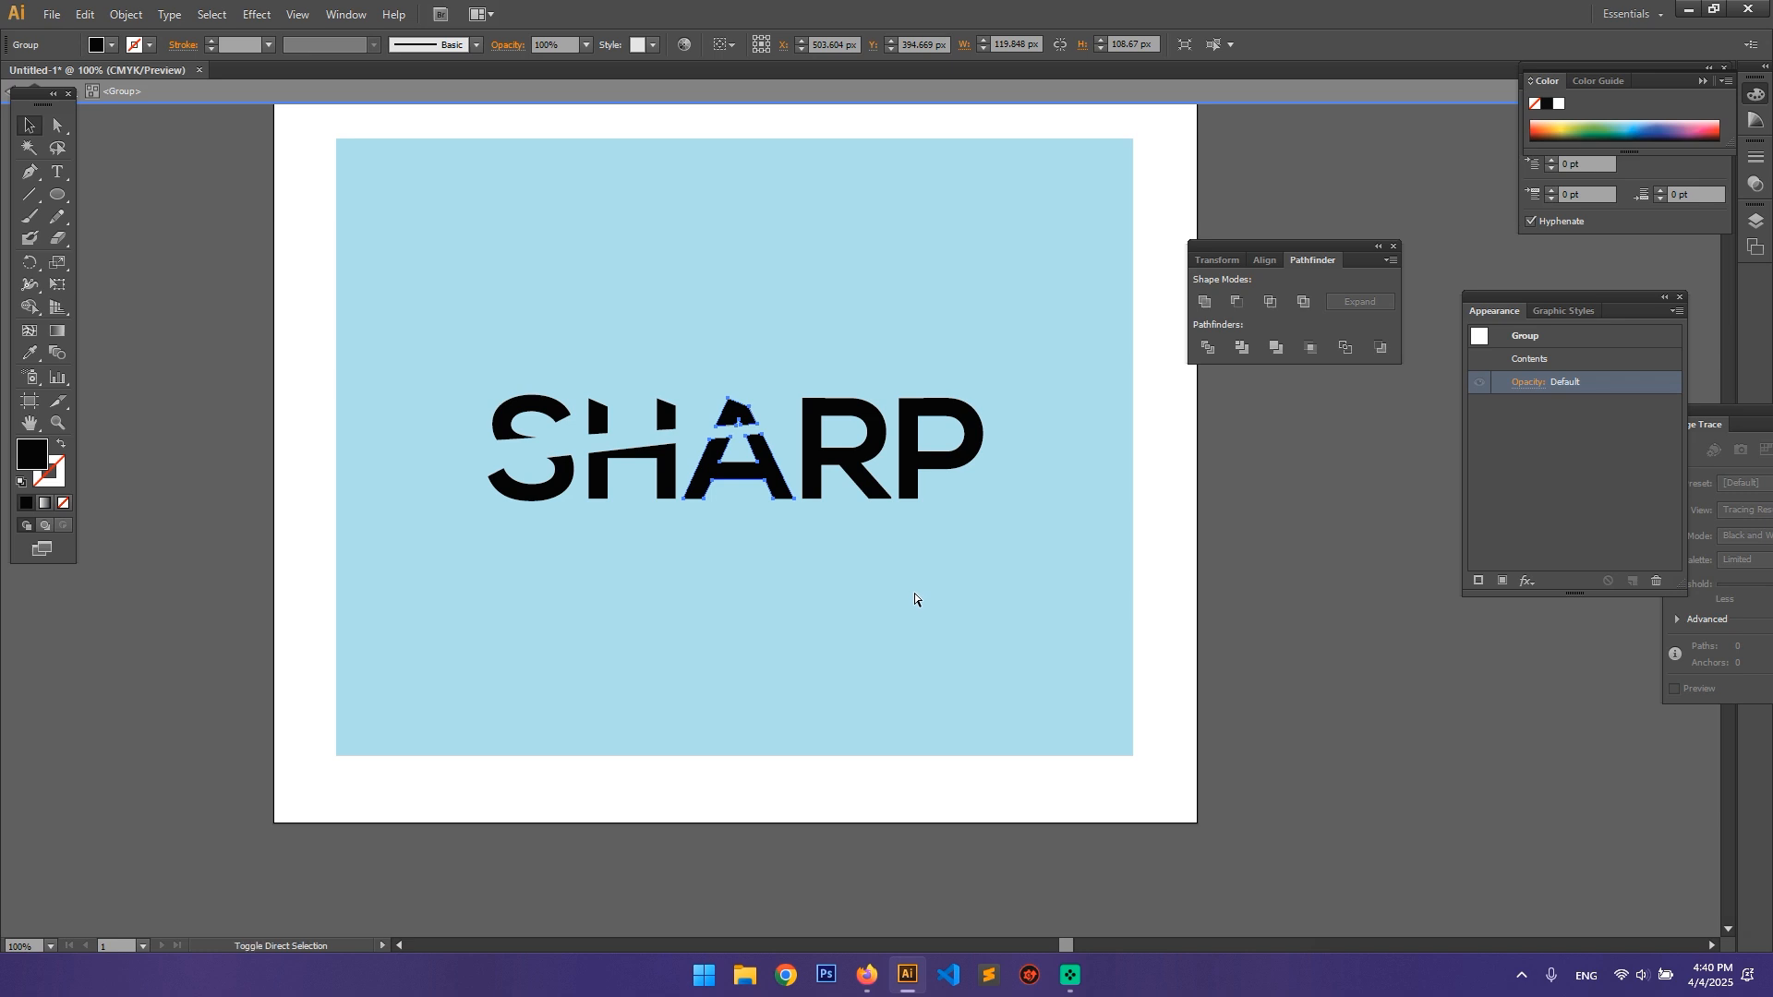
Step: Paste the wedge in place in front once more and subtract it from the letter R with Minus Front
key("ctrl+f")
left_click(827, 465, "shift")
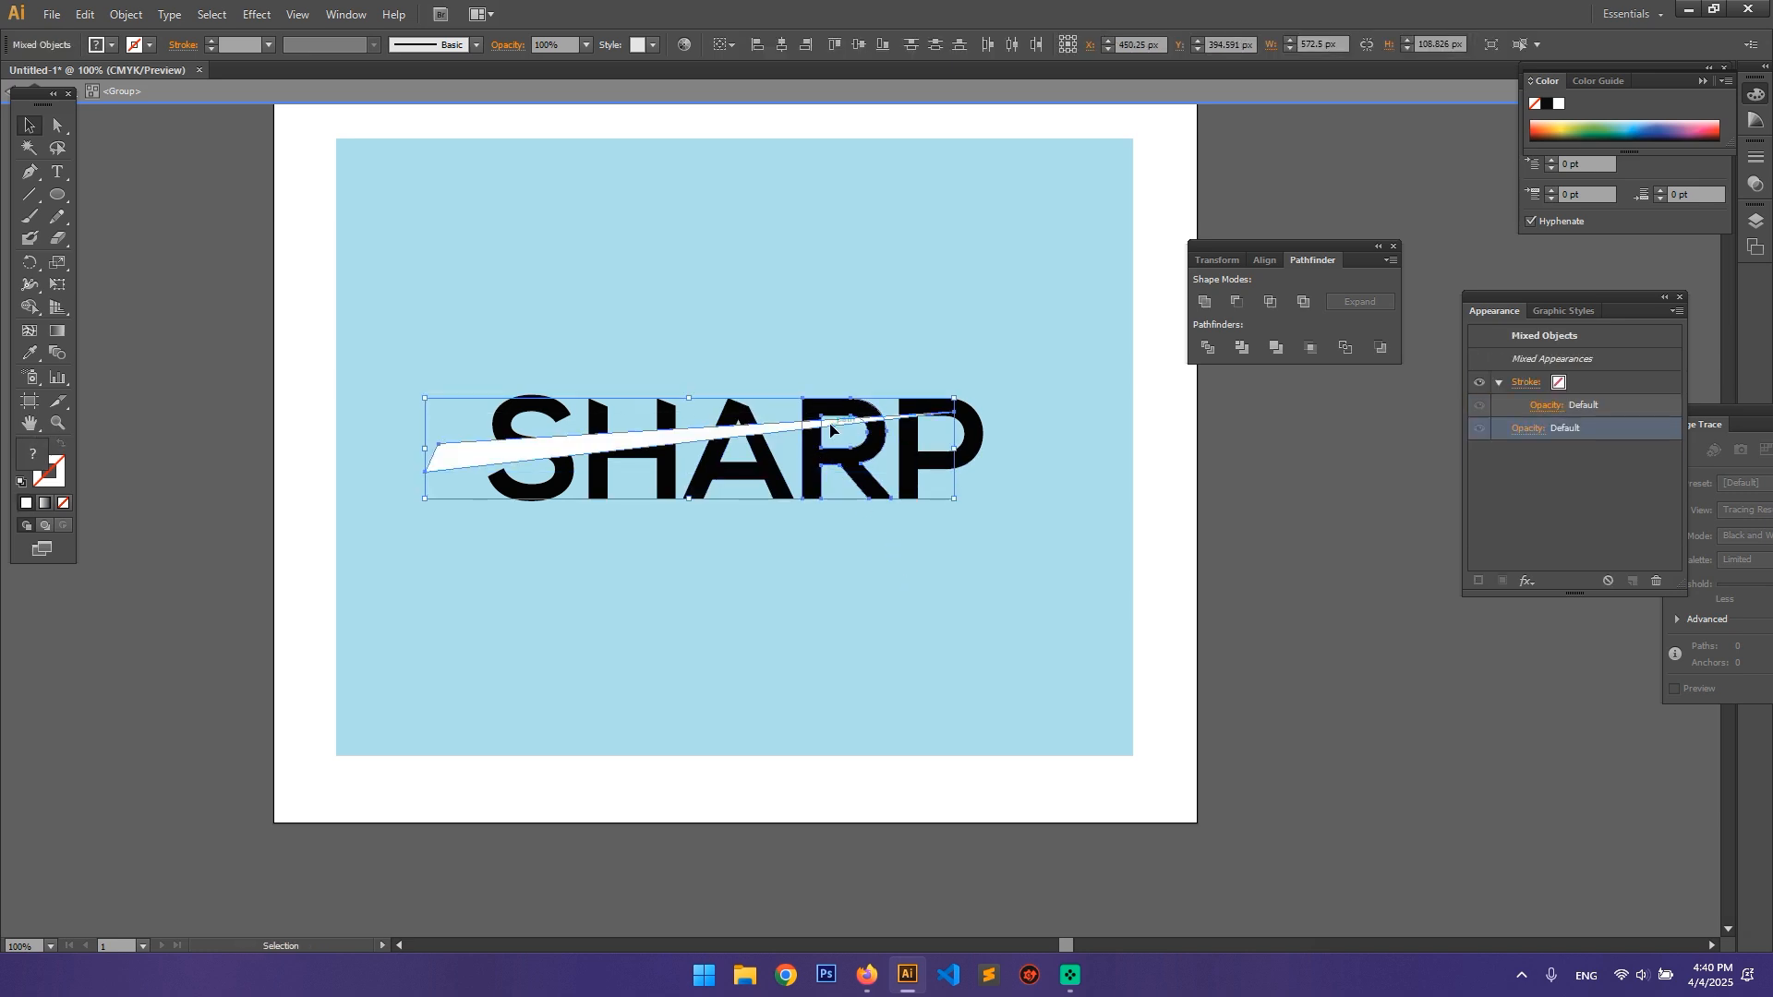
left_click(1237, 301)
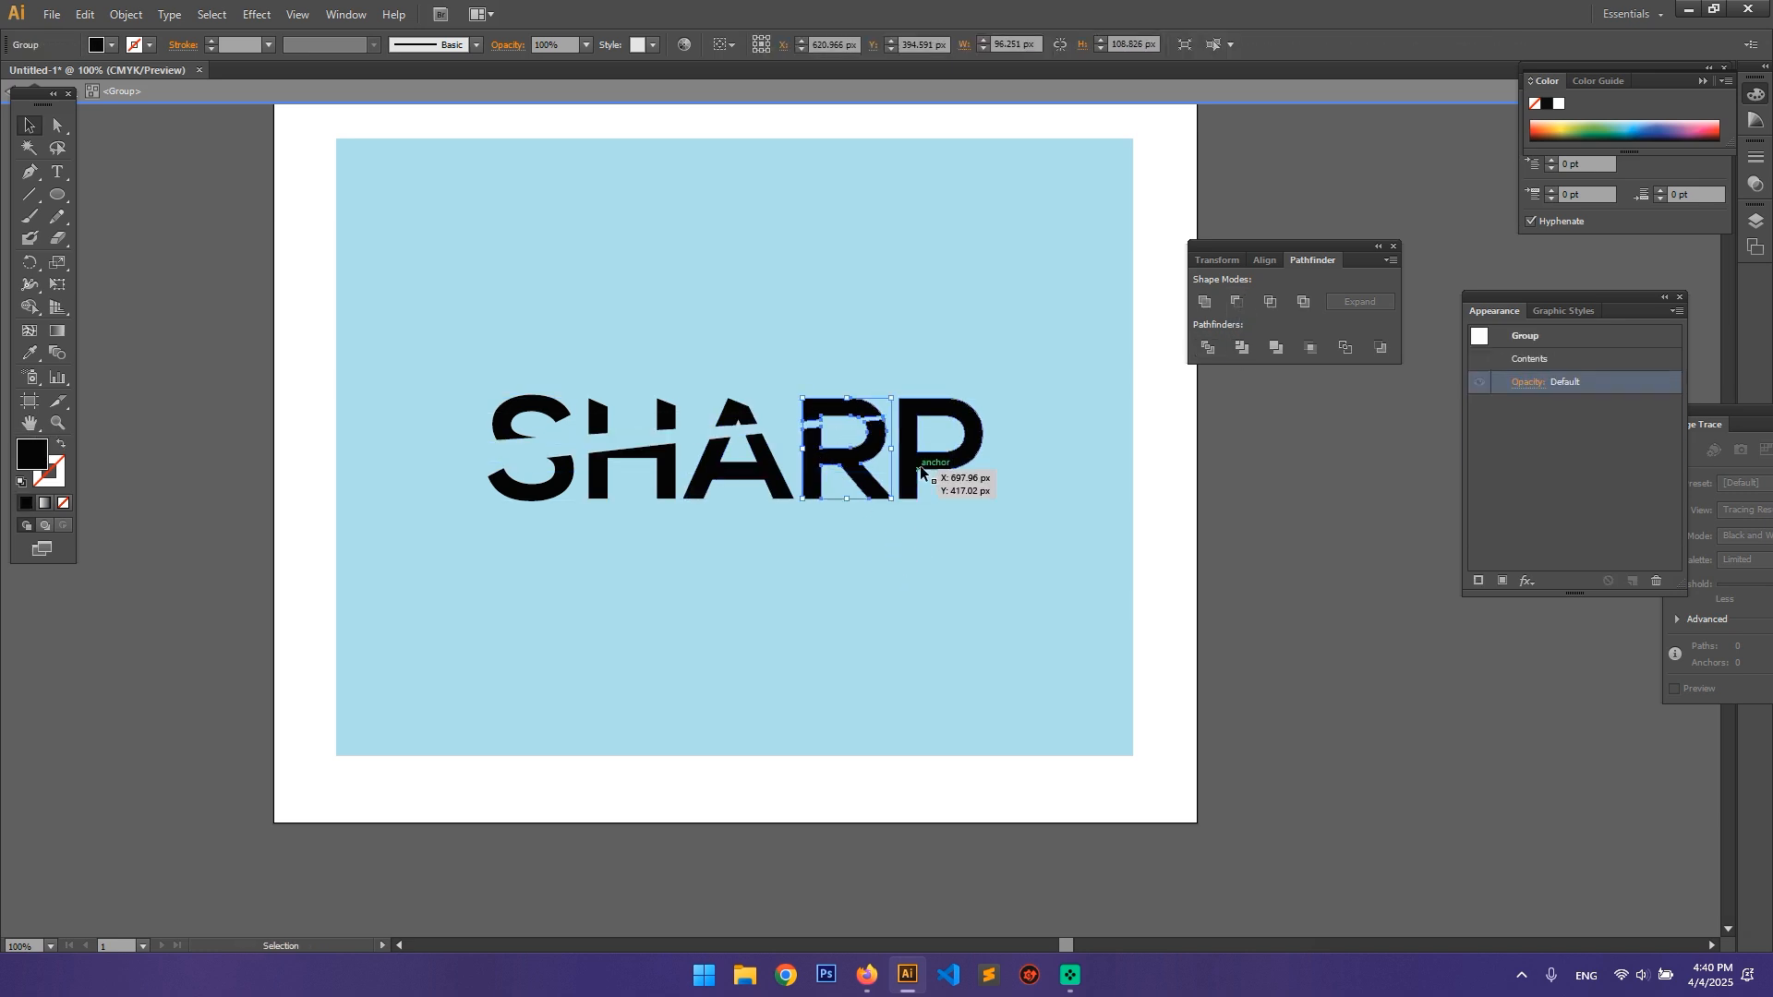
Step: Paste the wedge in place in front, subtract it from the letter P with Minus Front and exit the group's isolation mode
key("ctrl+f")
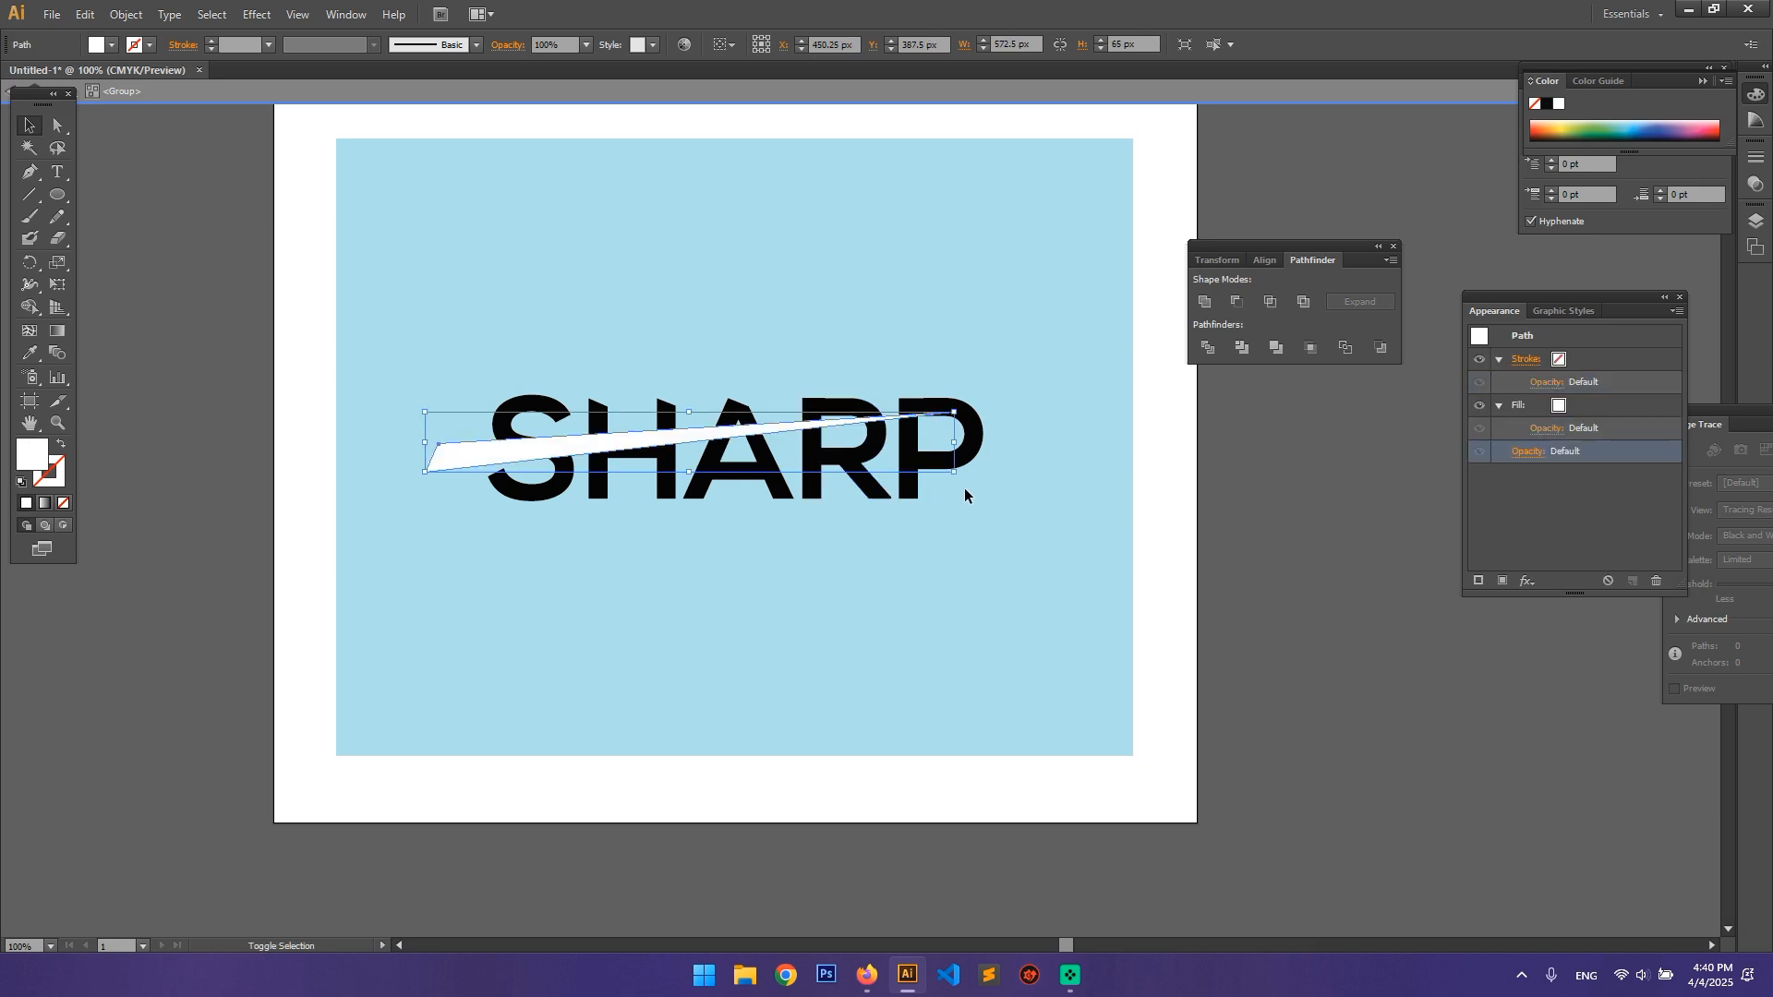
left_click(973, 448, "shift")
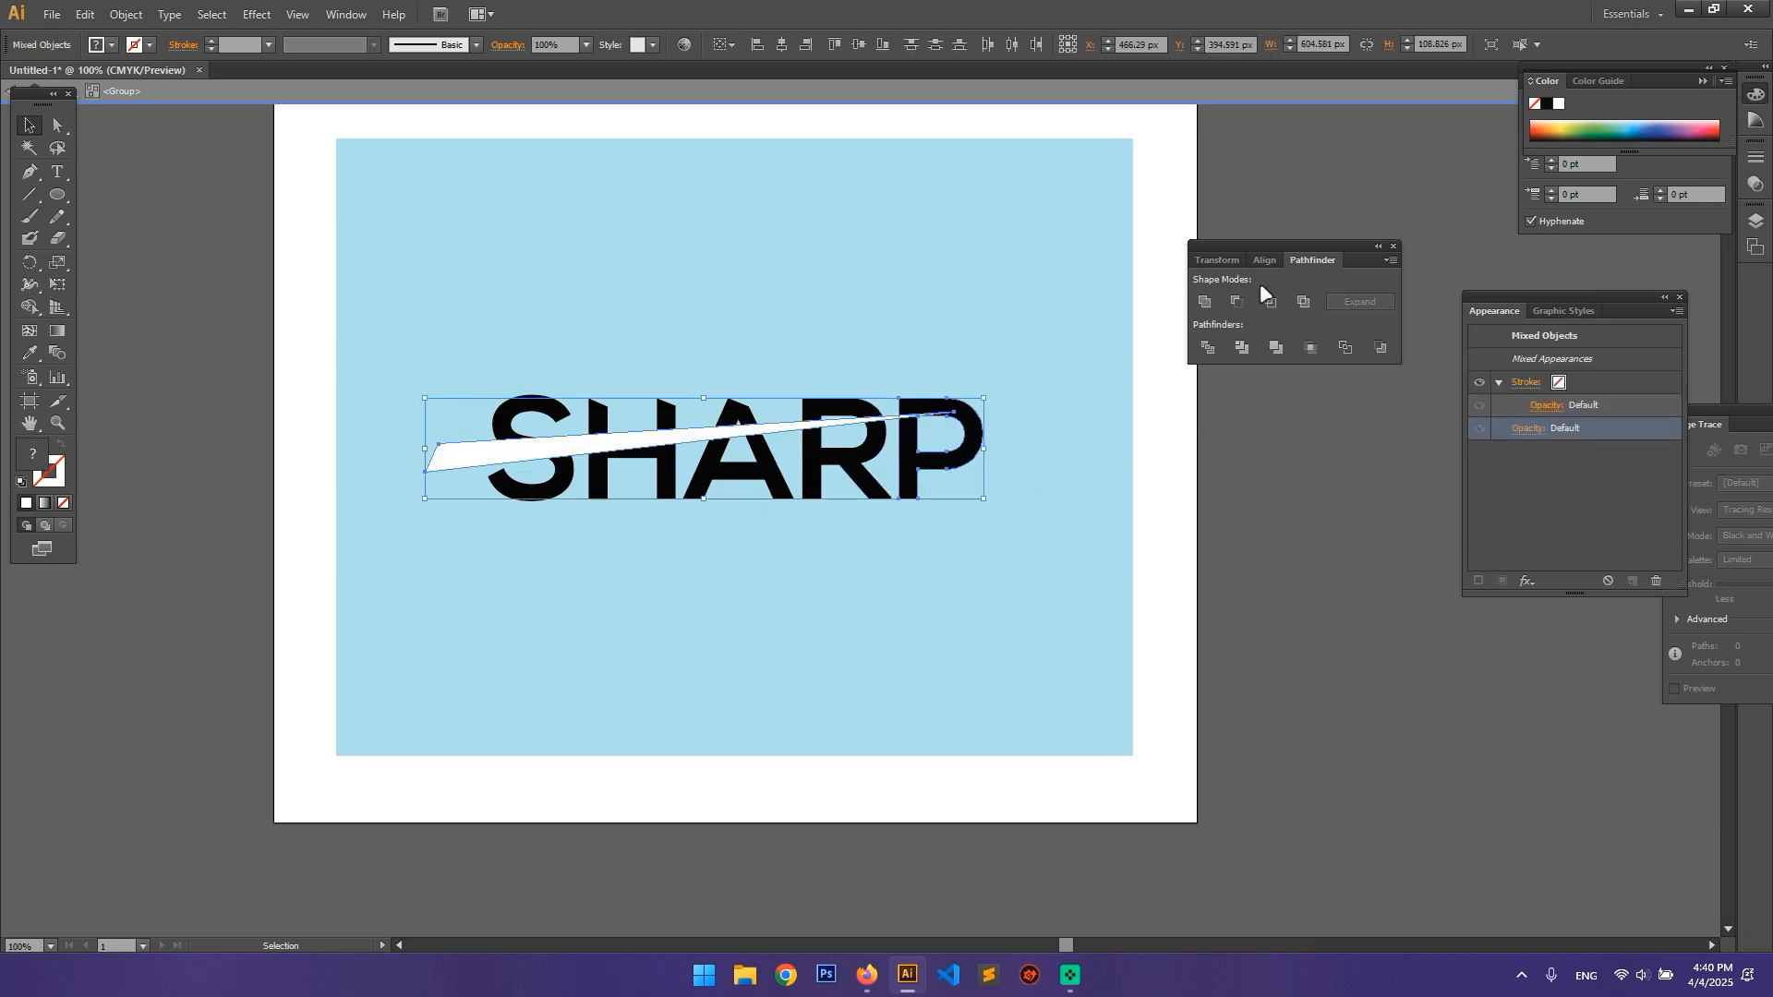
left_click(1238, 301)
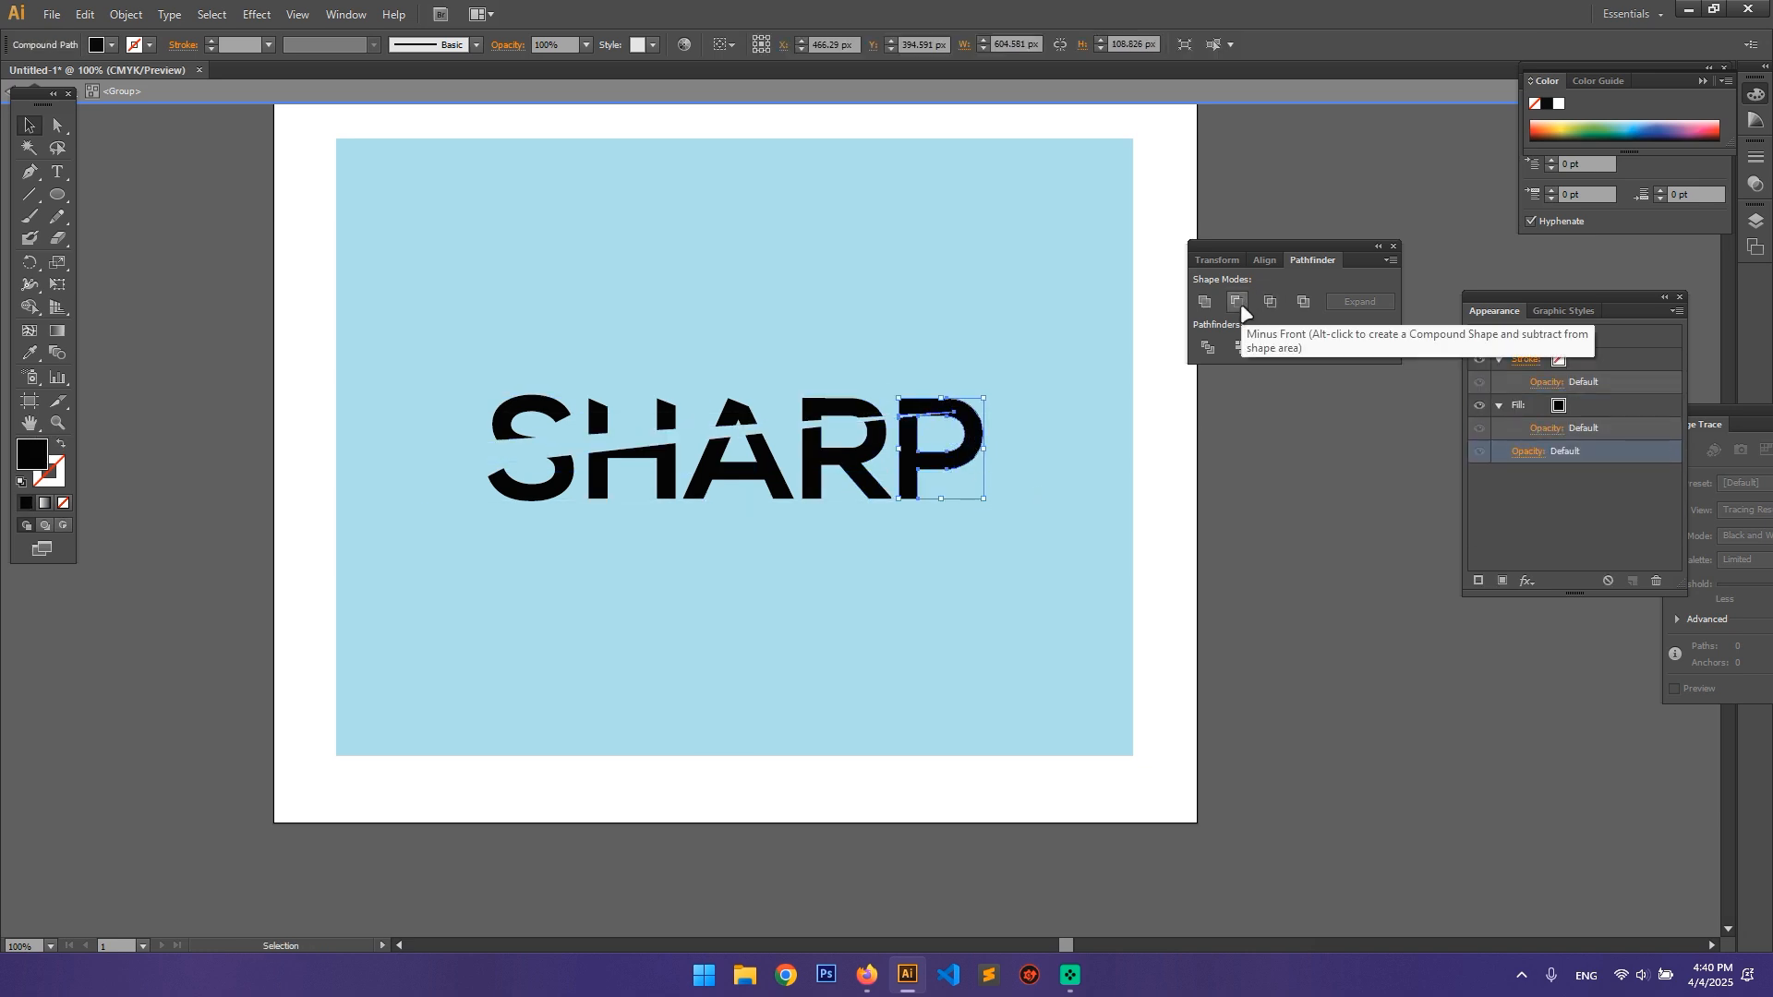
left_click(1181, 531)
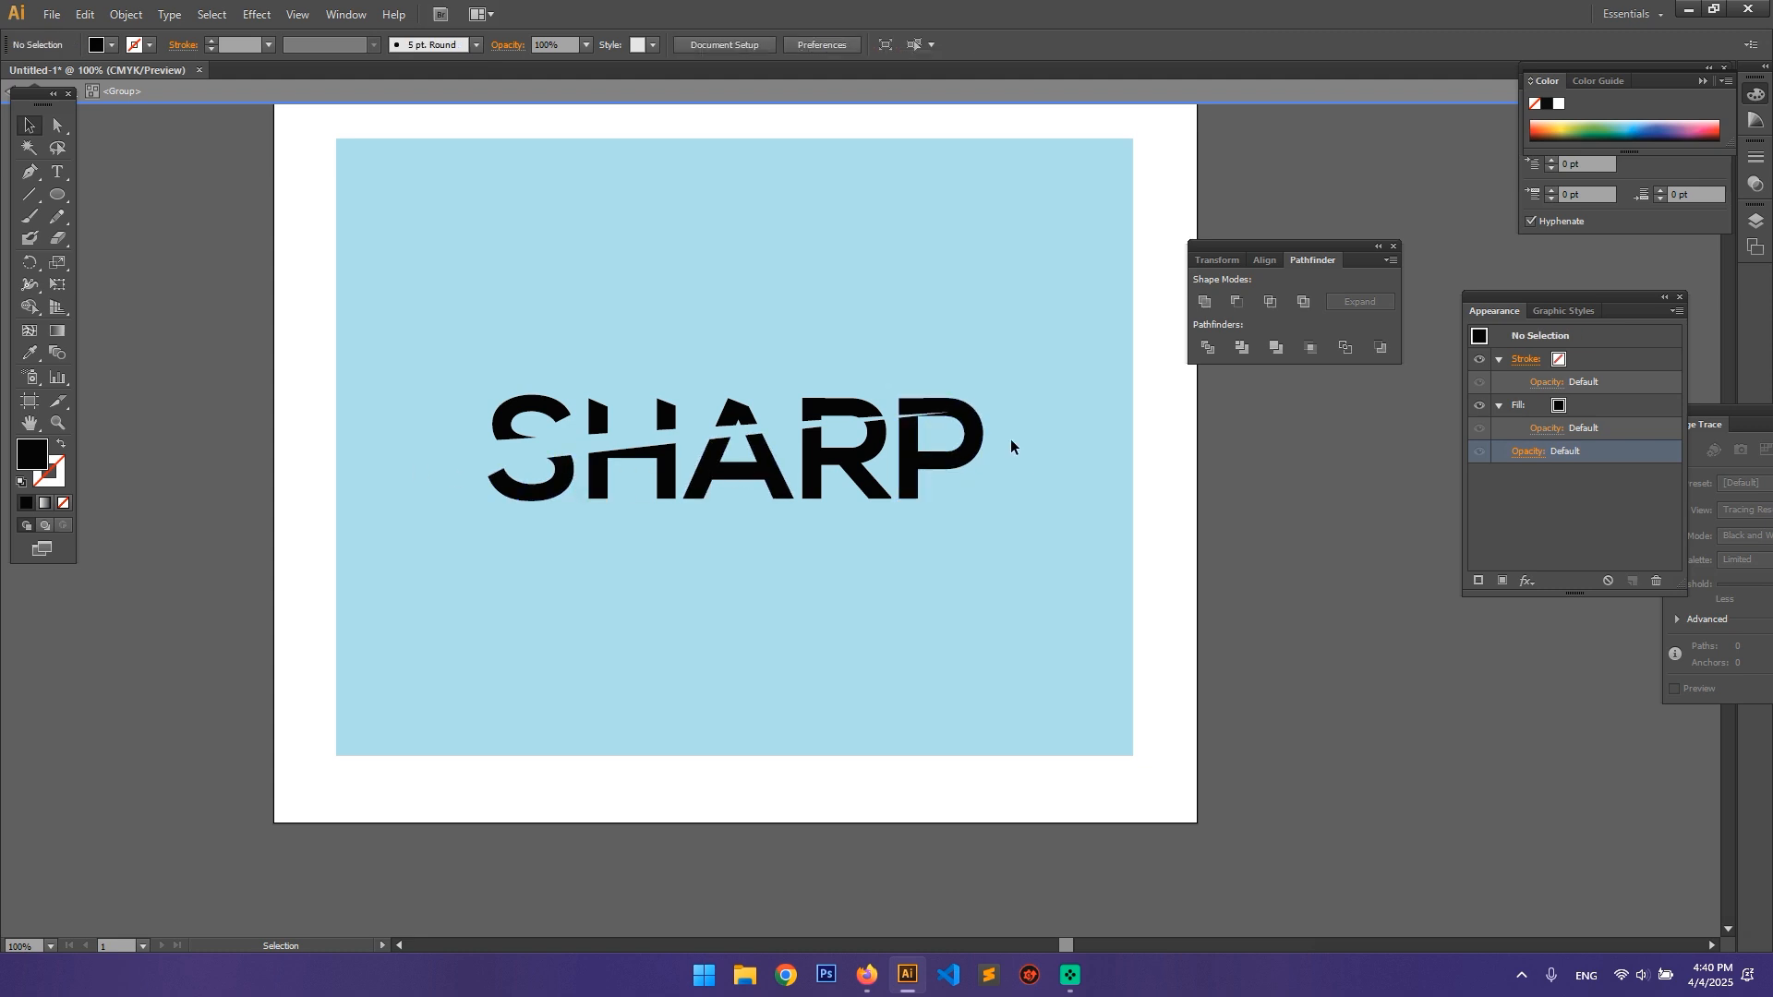
double_click(1251, 503)
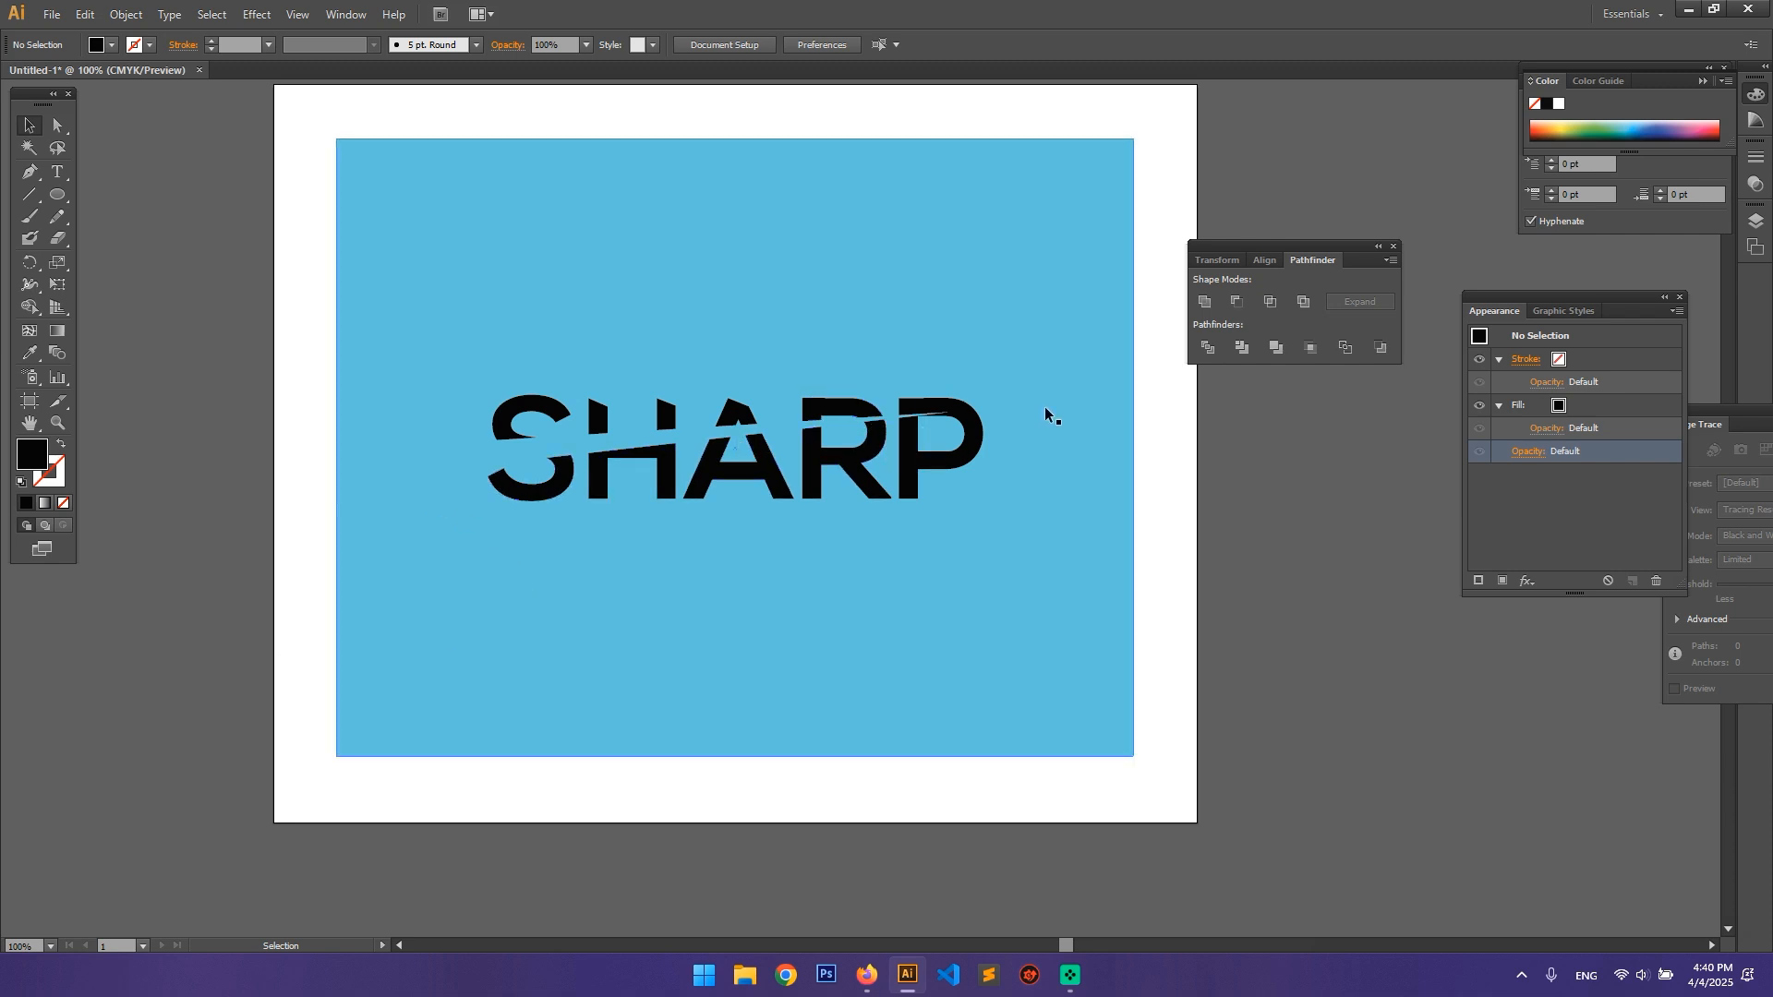
Step: Try several swatch colours as the blue background rectangle's fill, from yellow and red through to orange
left_click(756, 269)
left_click(110, 45)
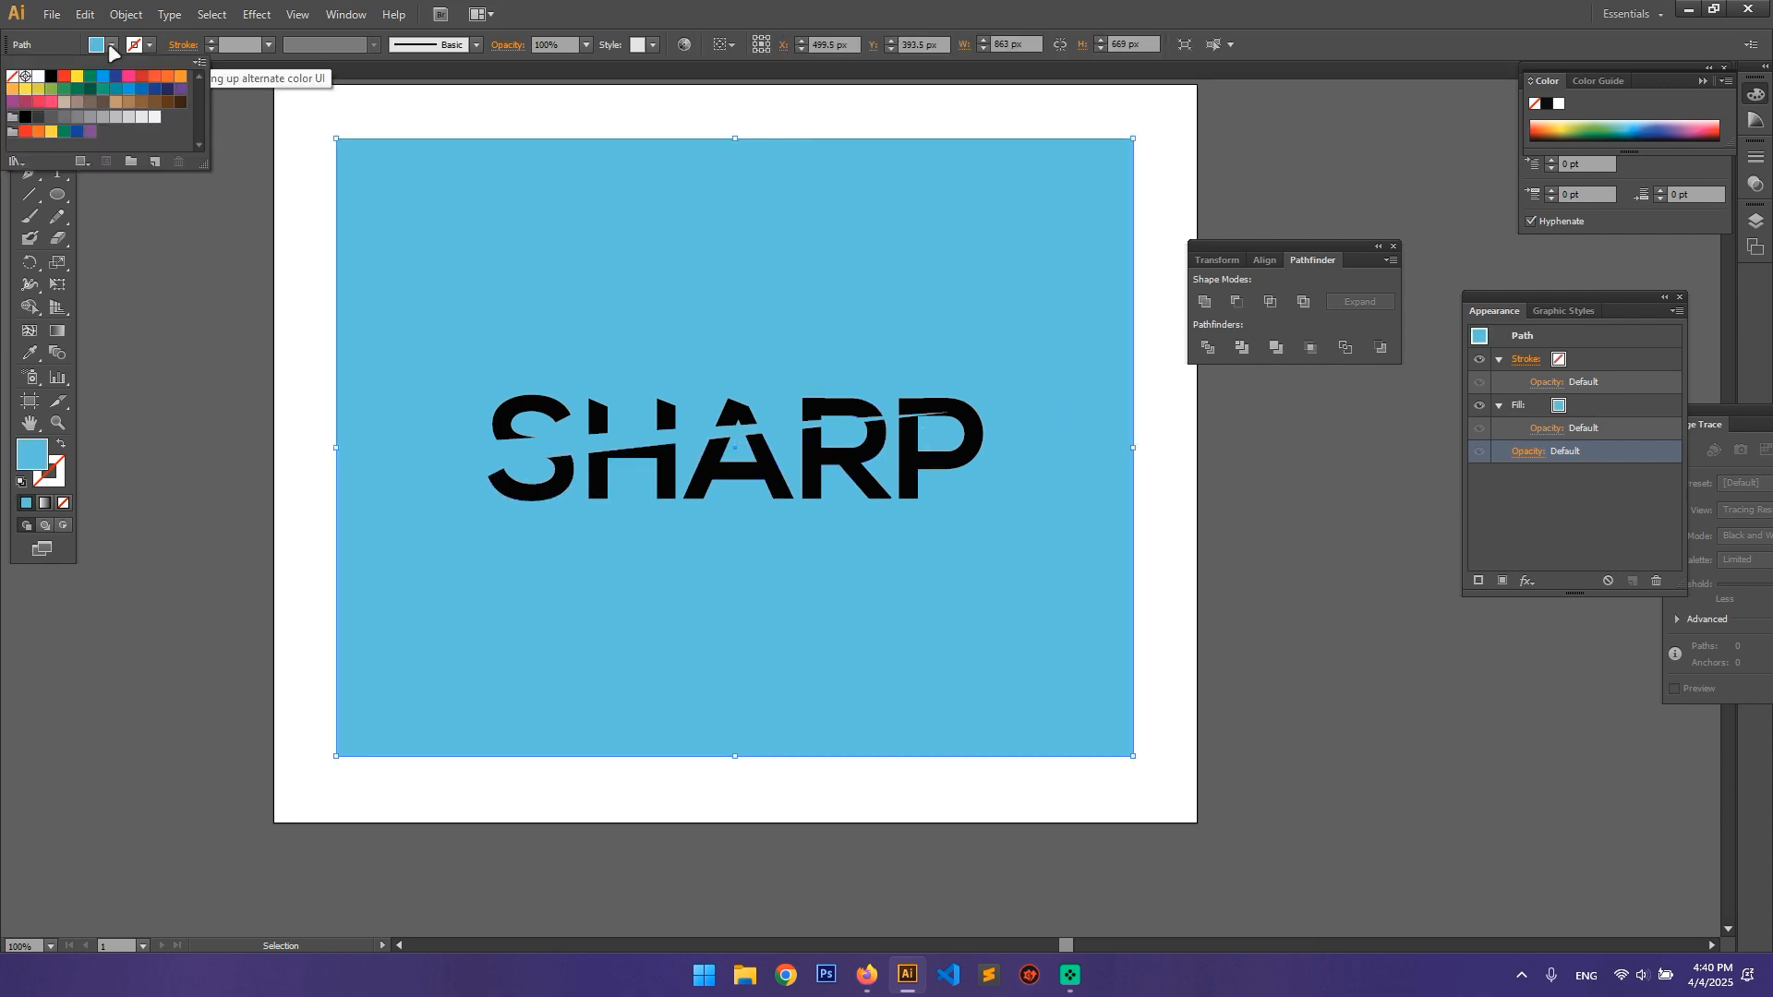
left_click(77, 77)
left_click(64, 80)
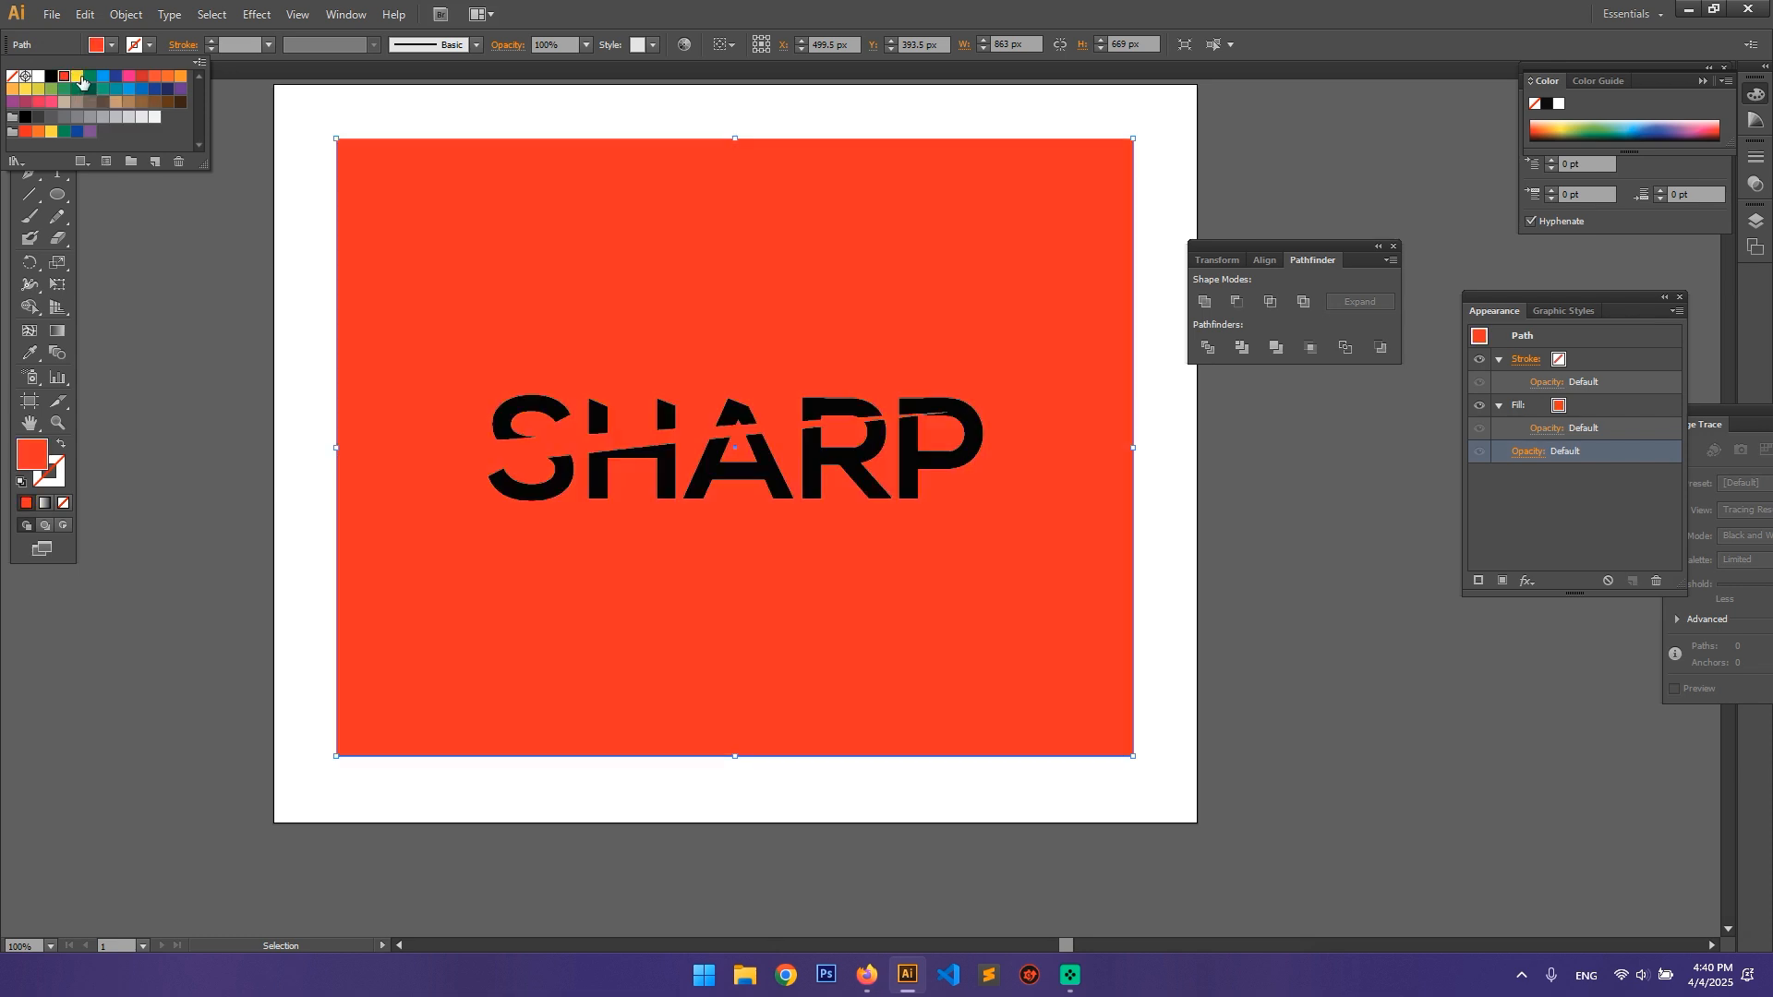
left_click(90, 78)
left_click(103, 79)
left_click(139, 79)
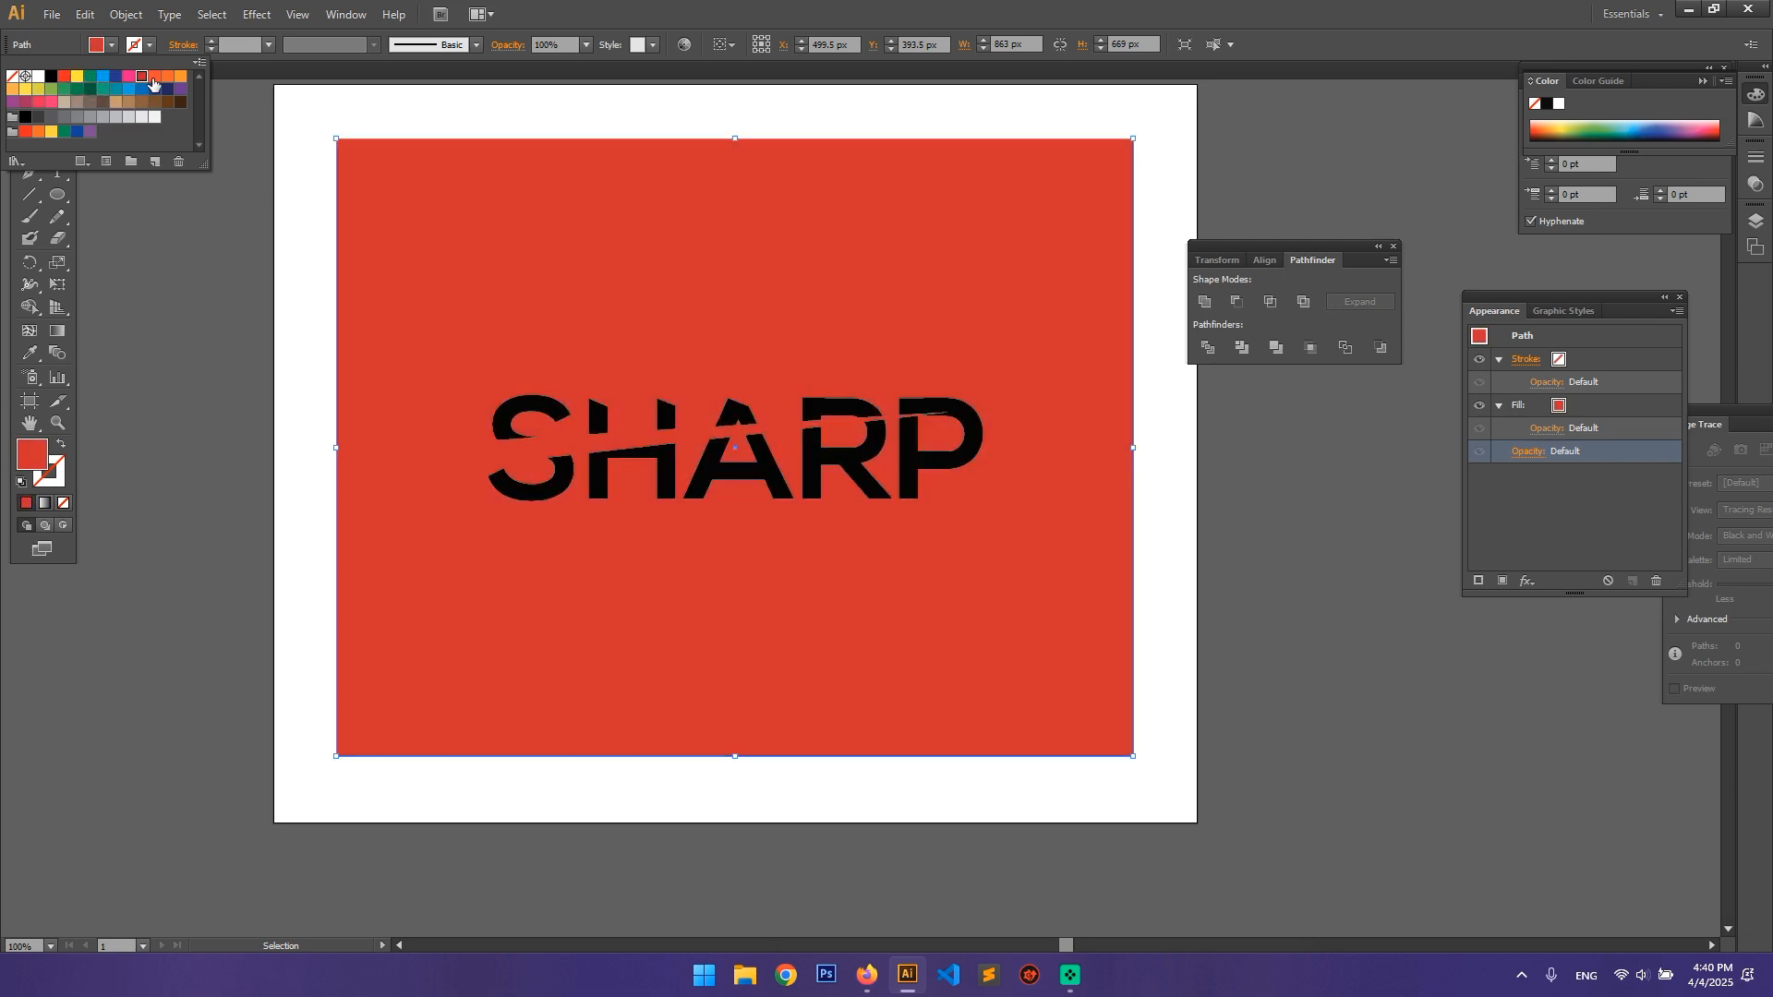
left_click(155, 80)
left_click(171, 81)
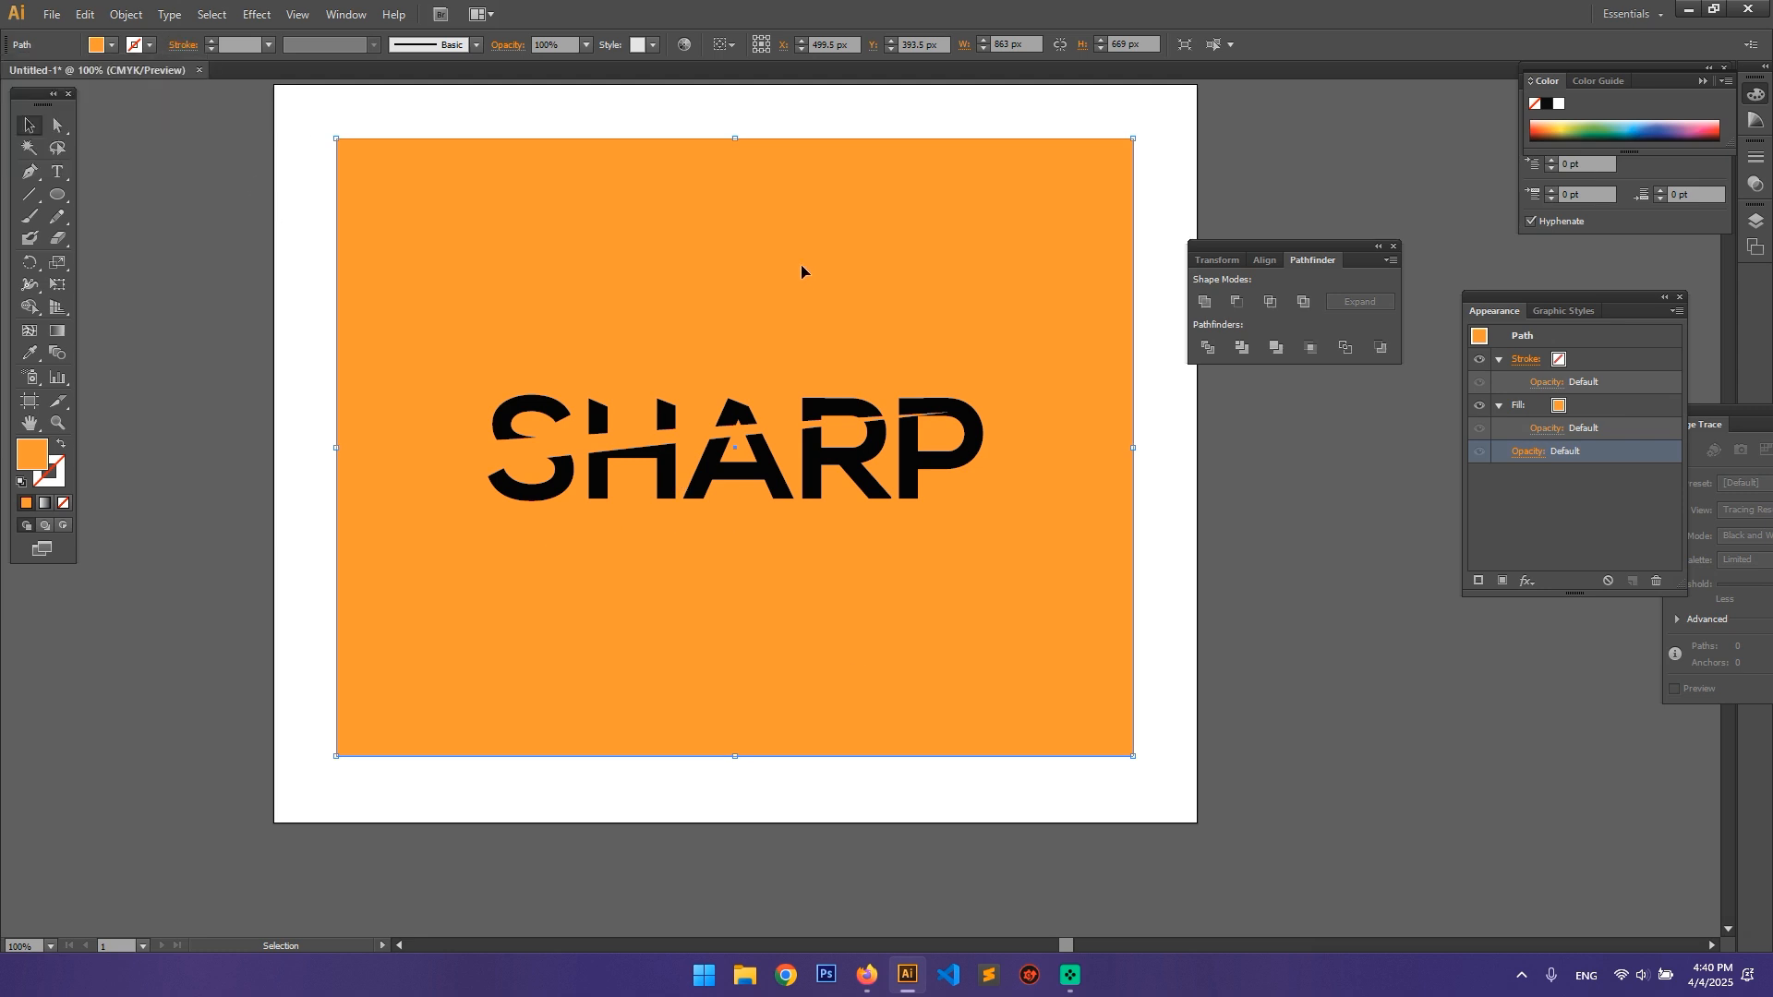
Step: Delete the coloured background rectangle and check the sliced SHARP lettering by selecting and deselecting it
left_click(308, 259)
left_click(449, 257)
key("Delete")
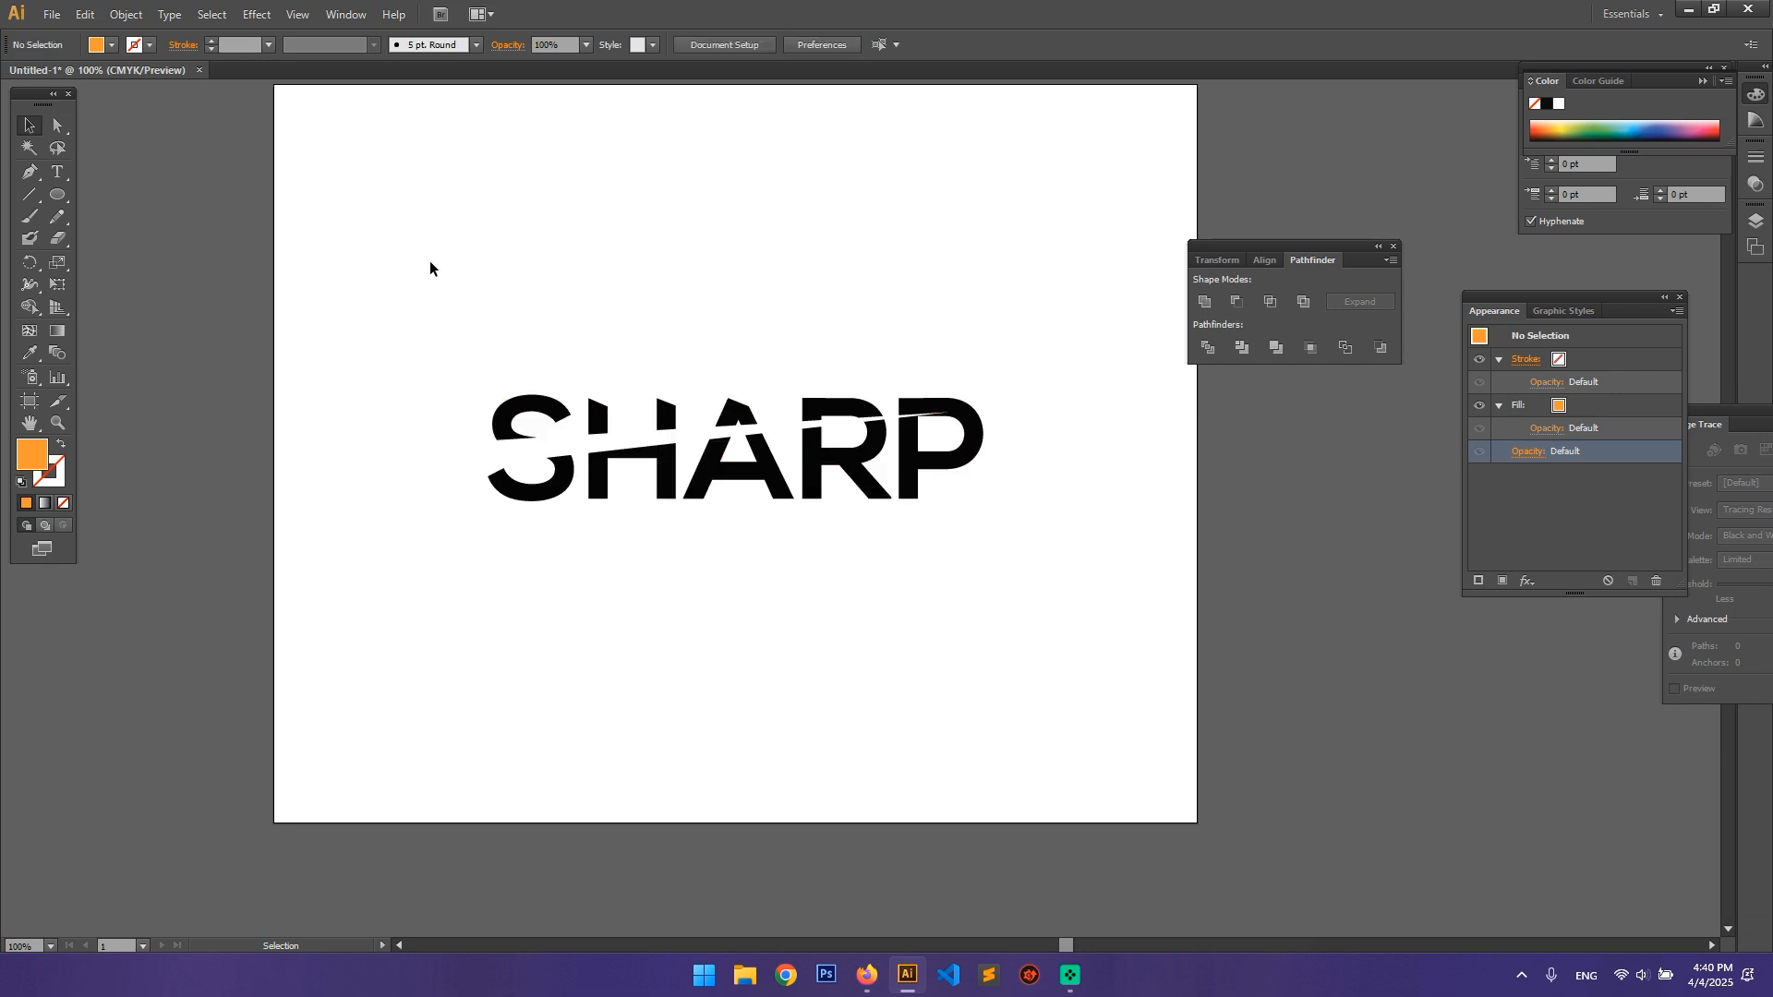
left_click_drag(402, 299, 1121, 572)
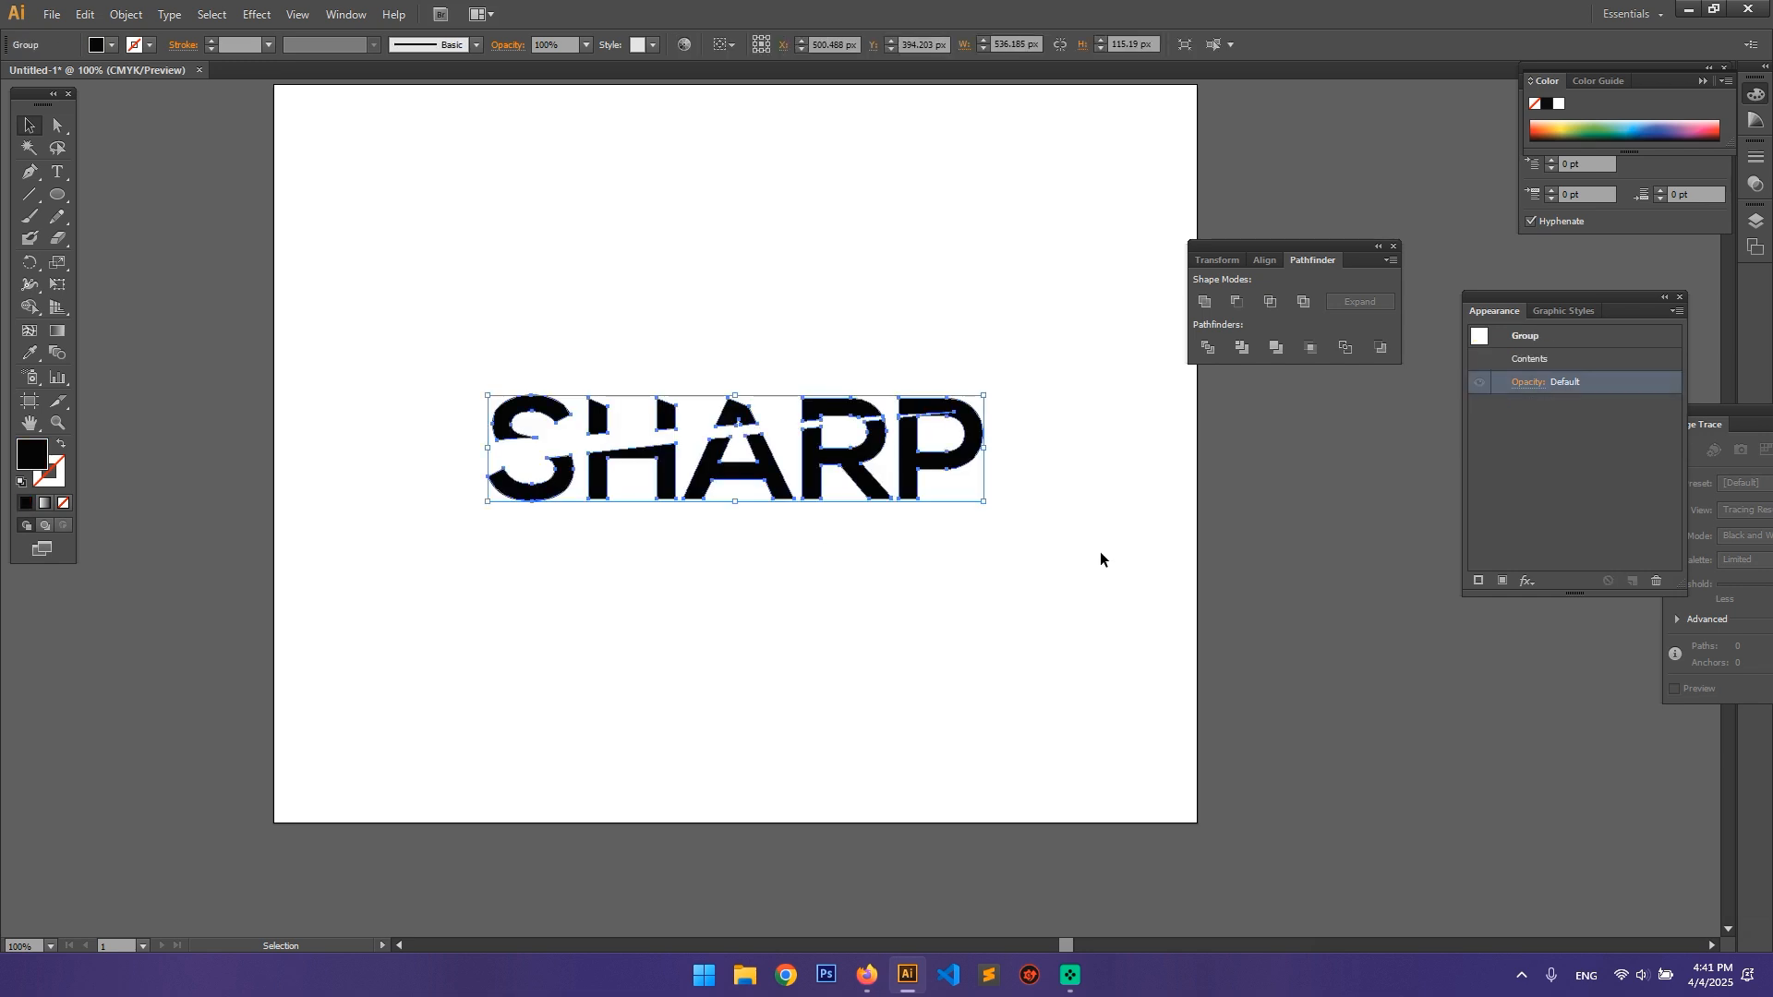
left_click(838, 643)
scroll(1095, 581, "up", 2)
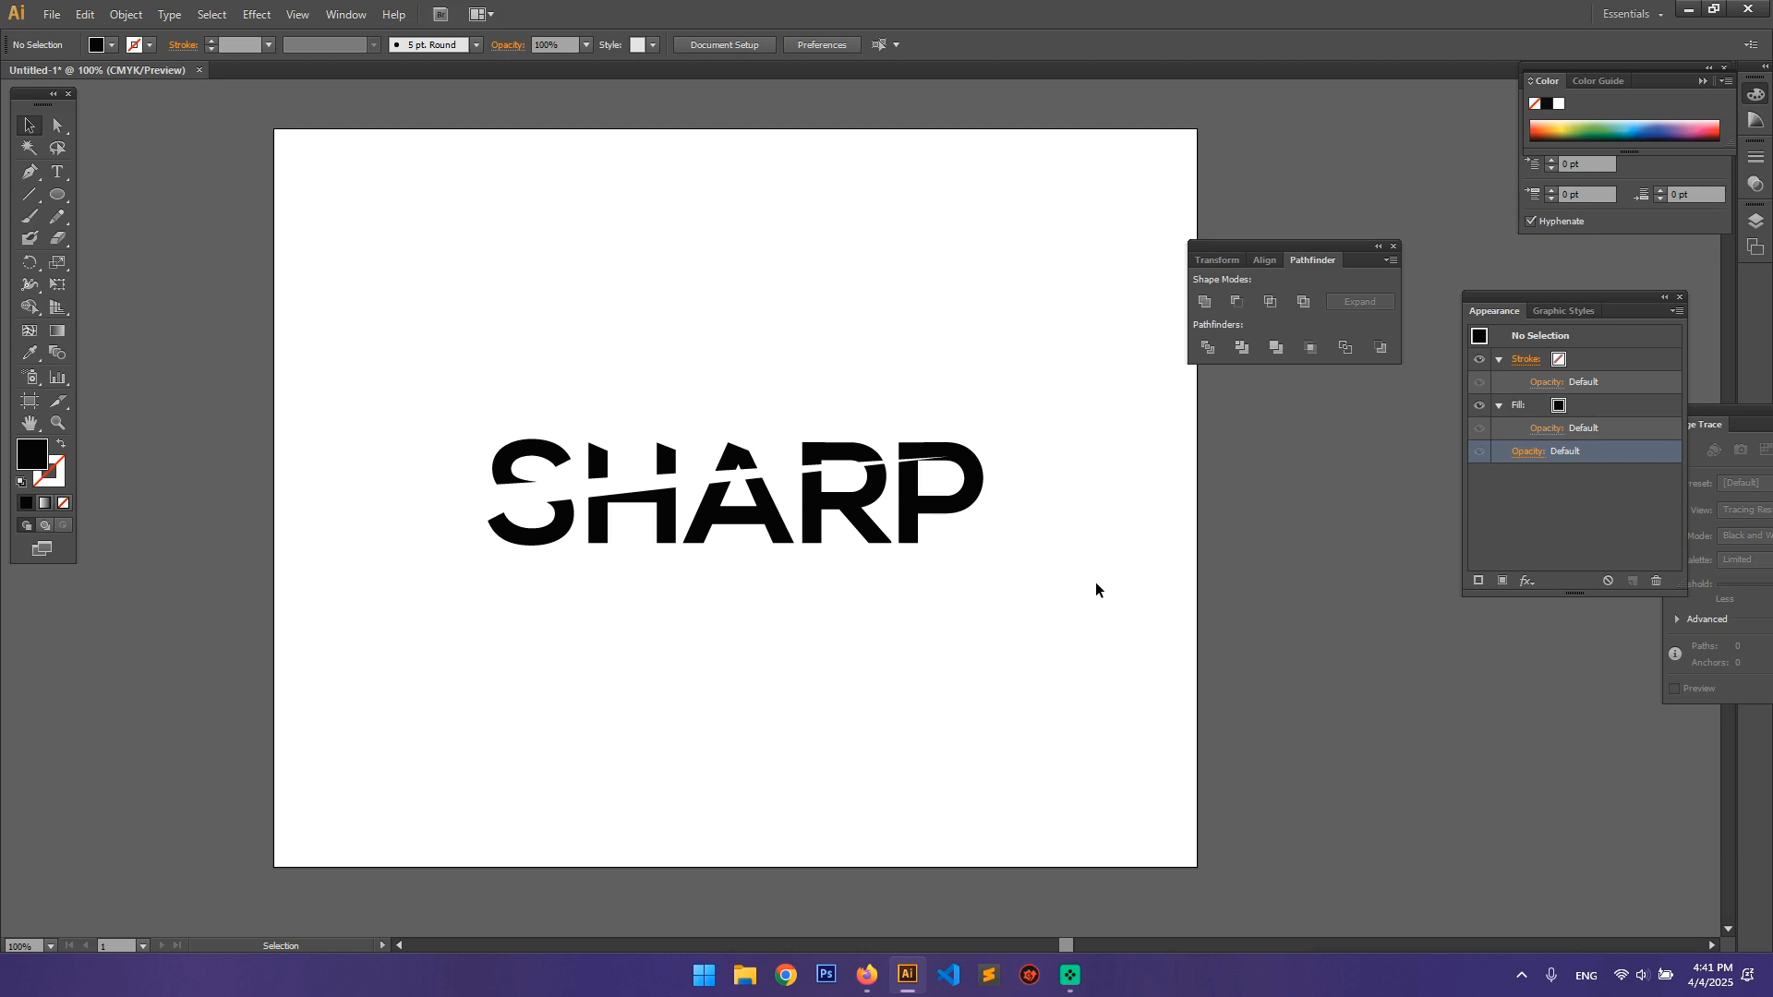
Step: Examine the file formats available for exporting the logo, then leave without exporting
left_click(52, 14)
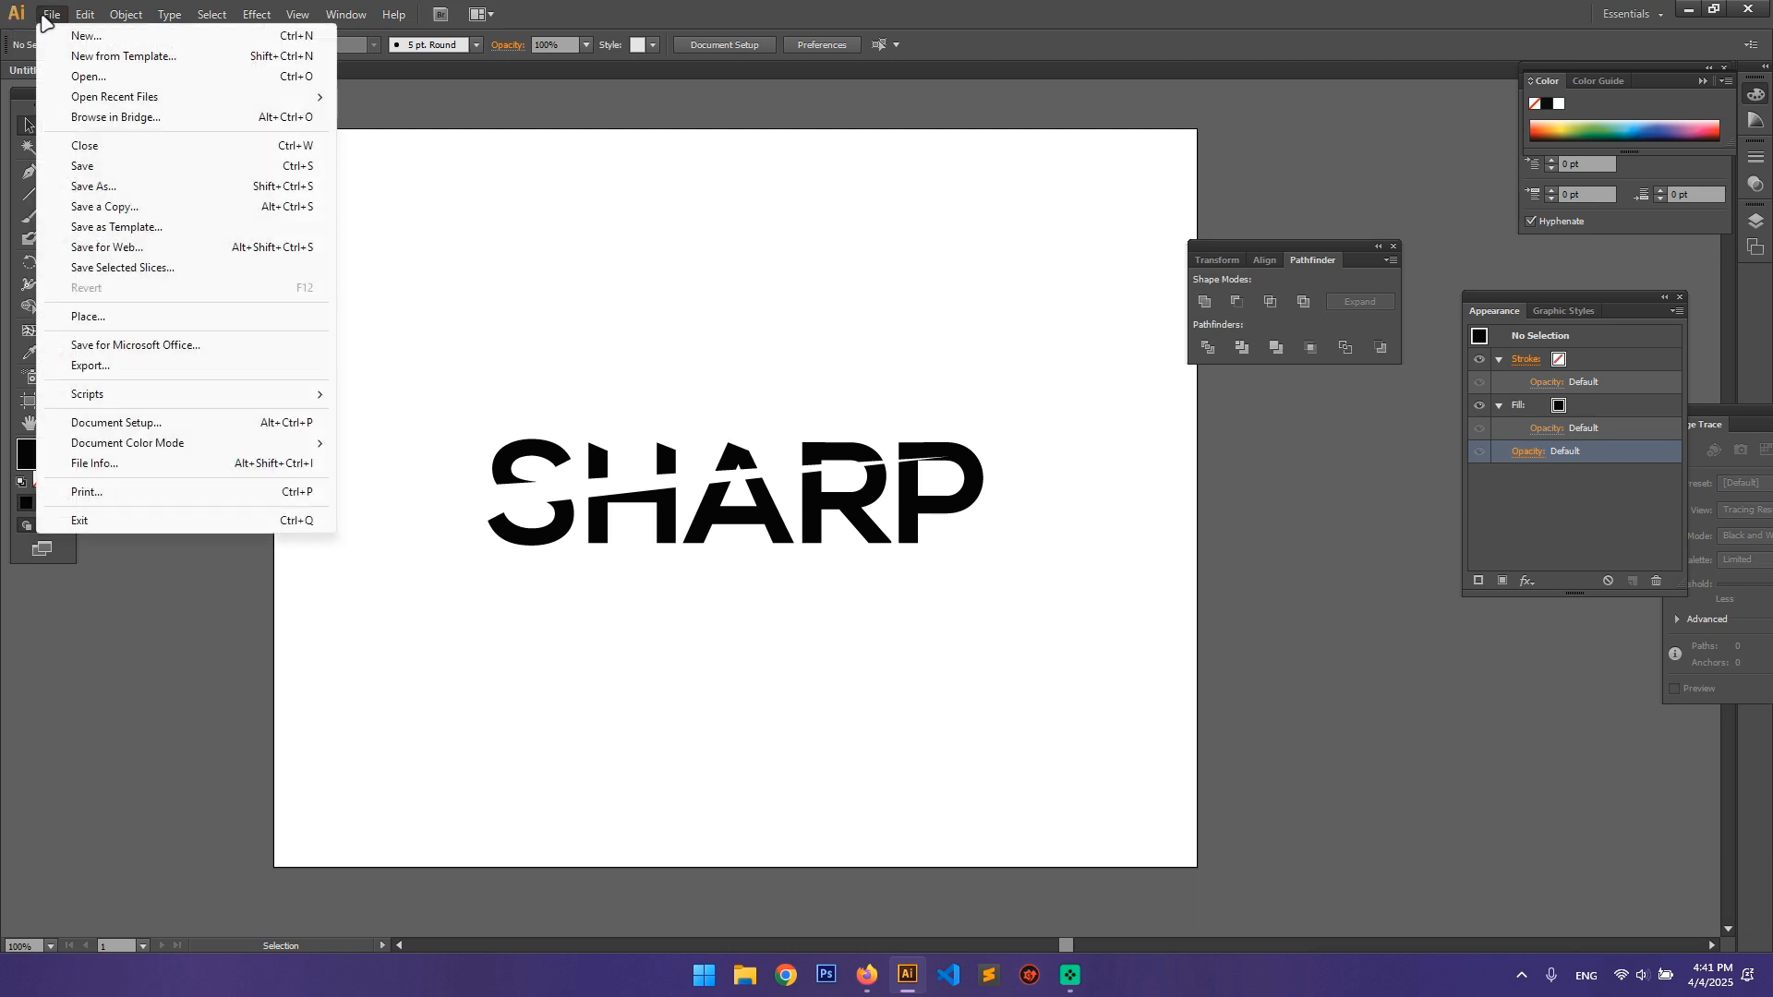
left_click(160, 367)
left_click(320, 369)
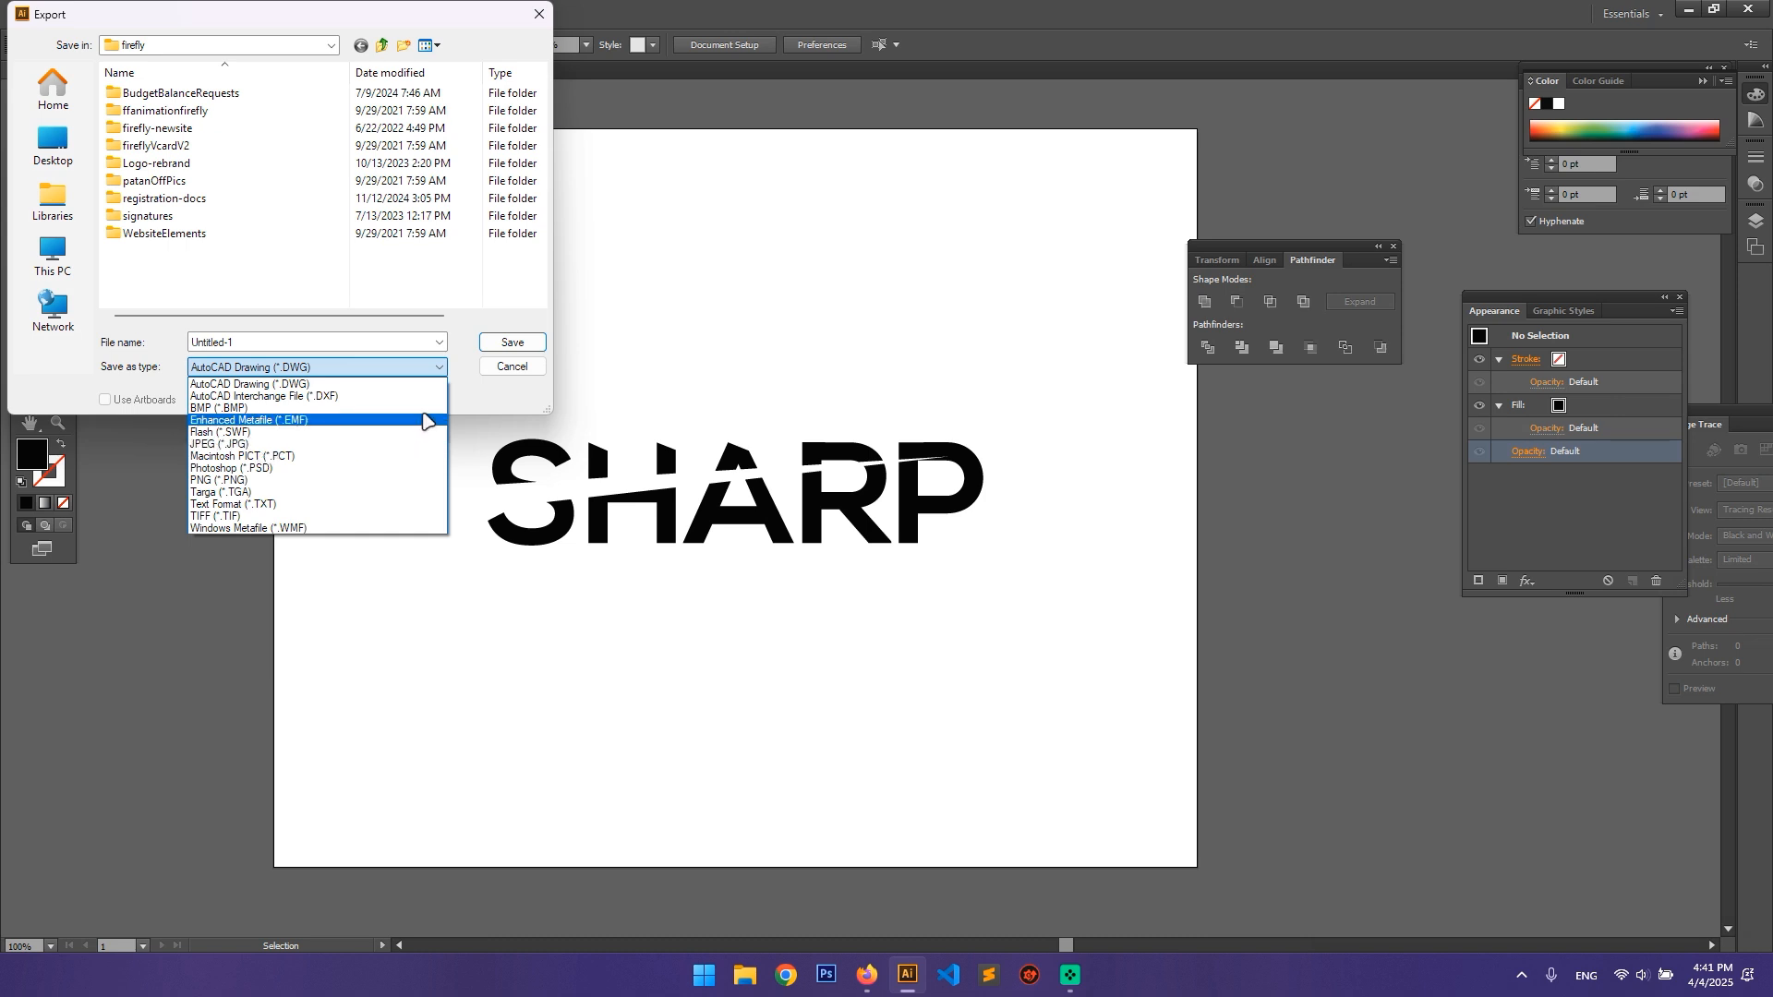
left_click(499, 367)
left_click(487, 366)
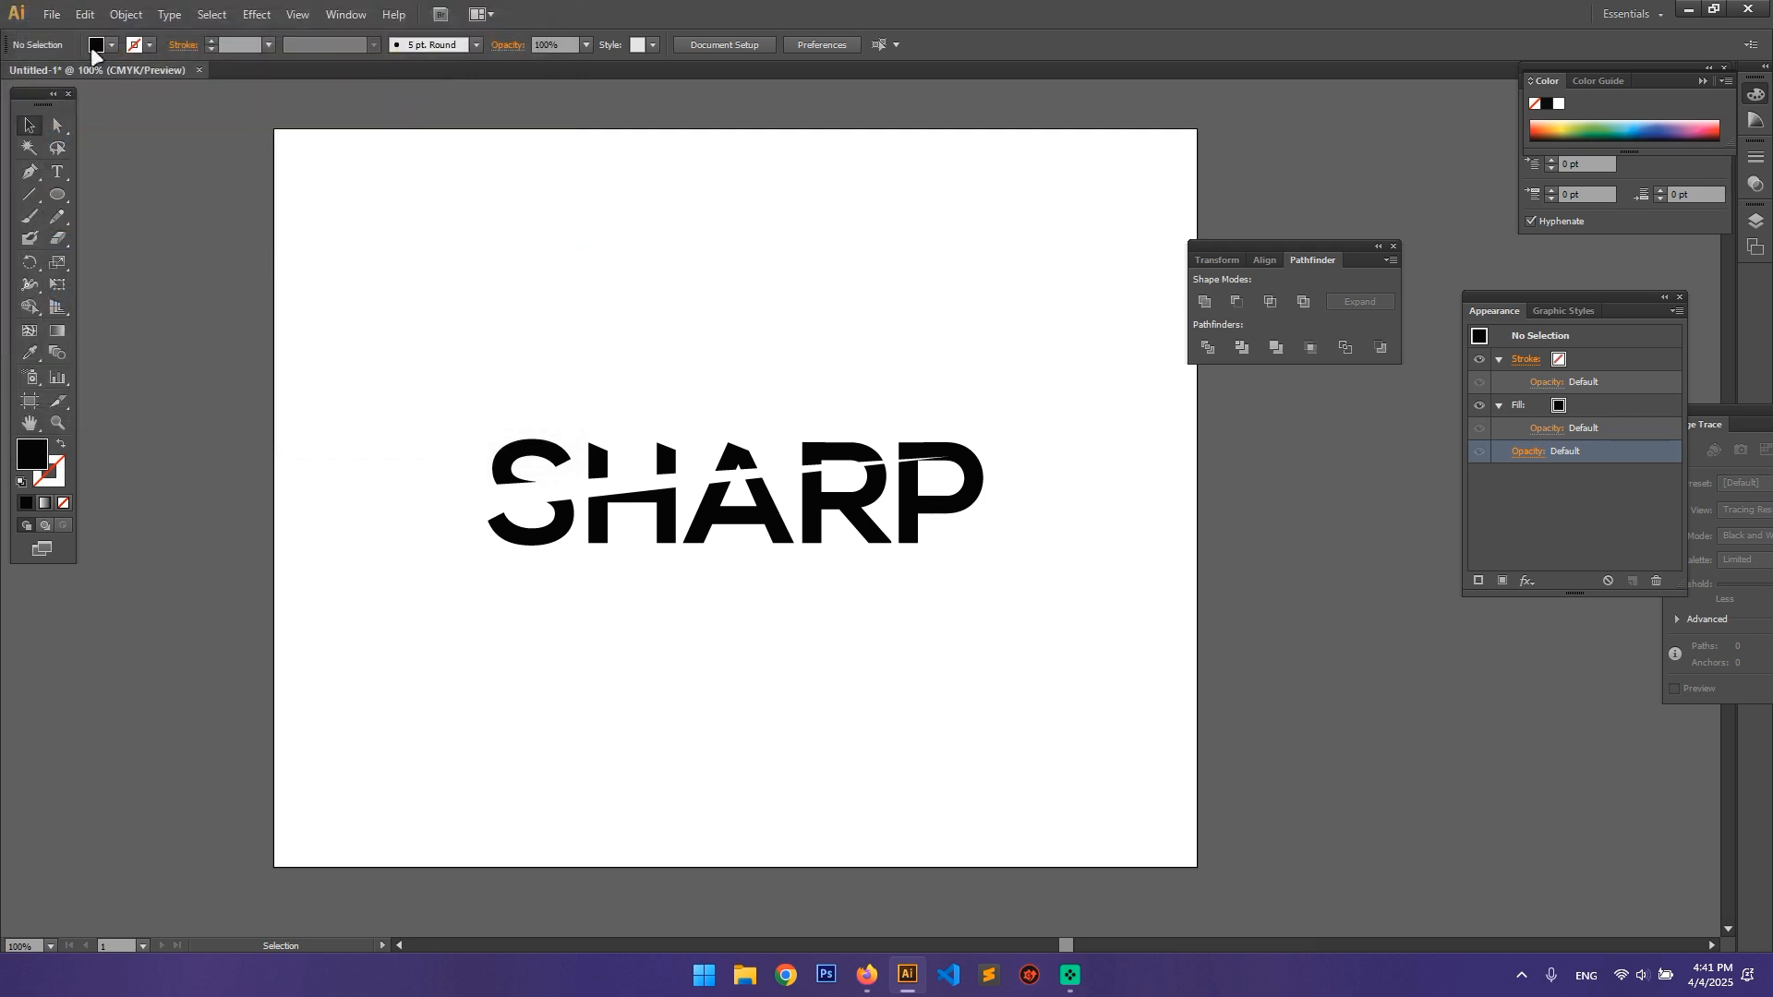
Step: Review the file types offered by Save As, including PDF and EPS, and cancel without saving
left_click(52, 15)
left_click(126, 189)
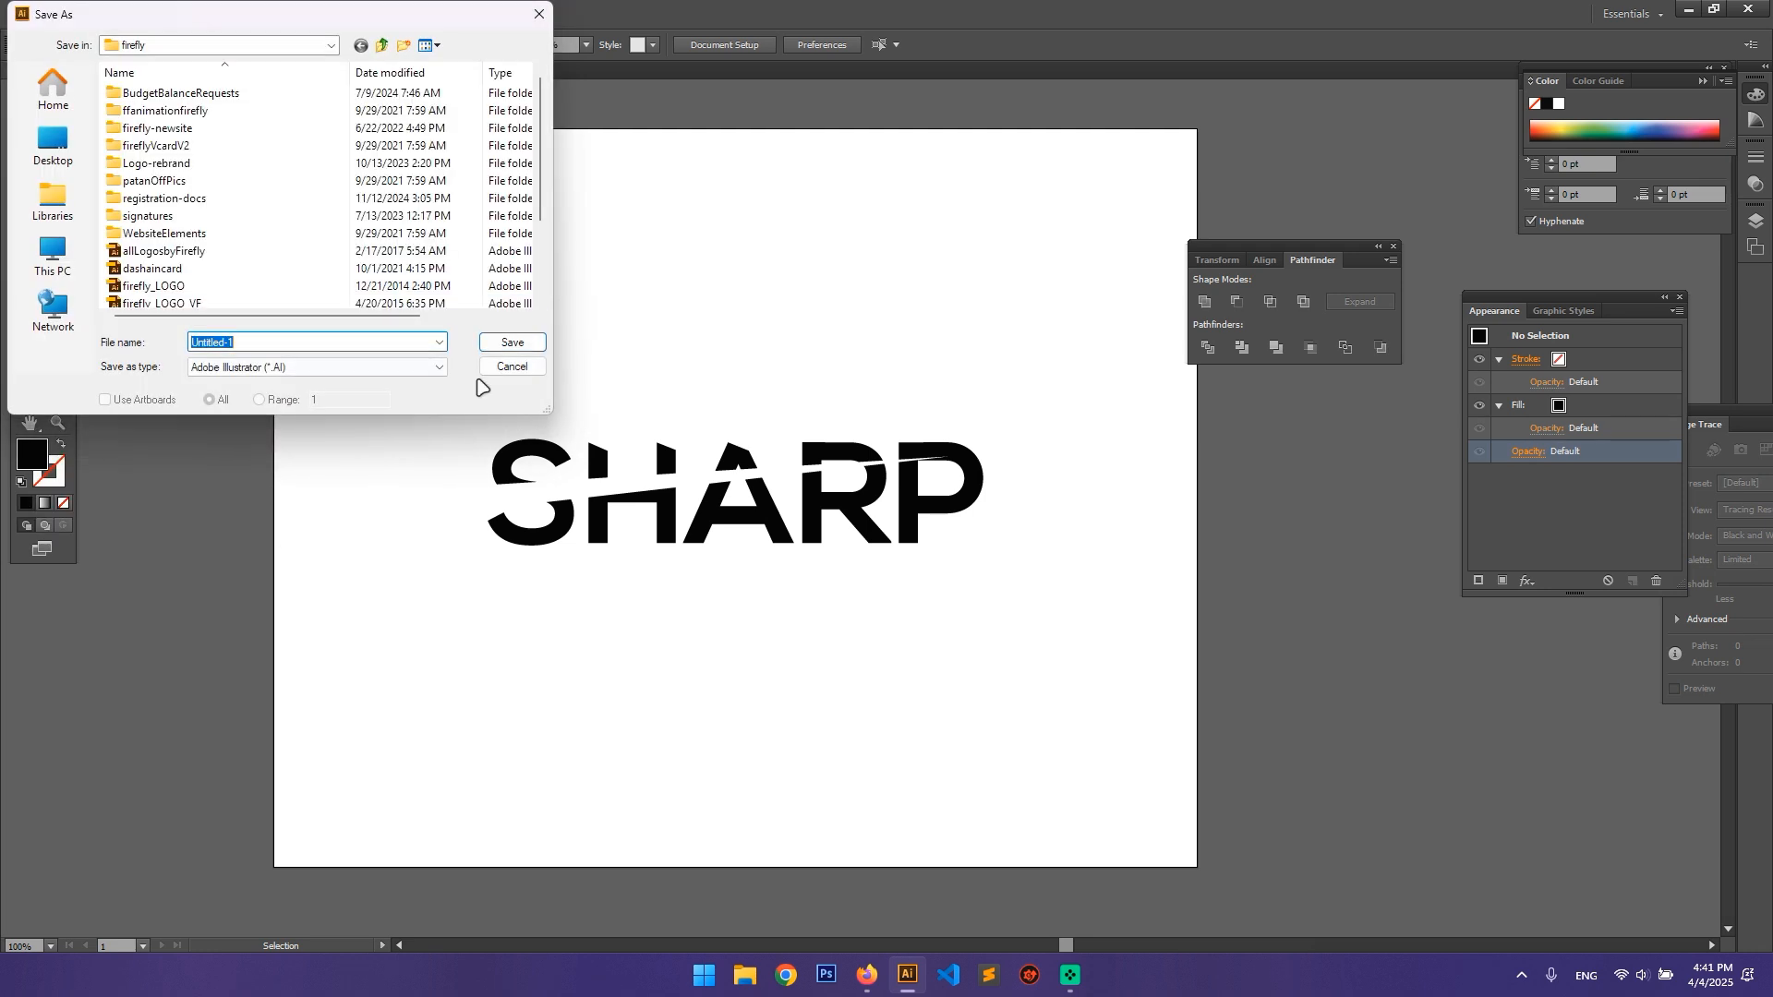
left_click(278, 367)
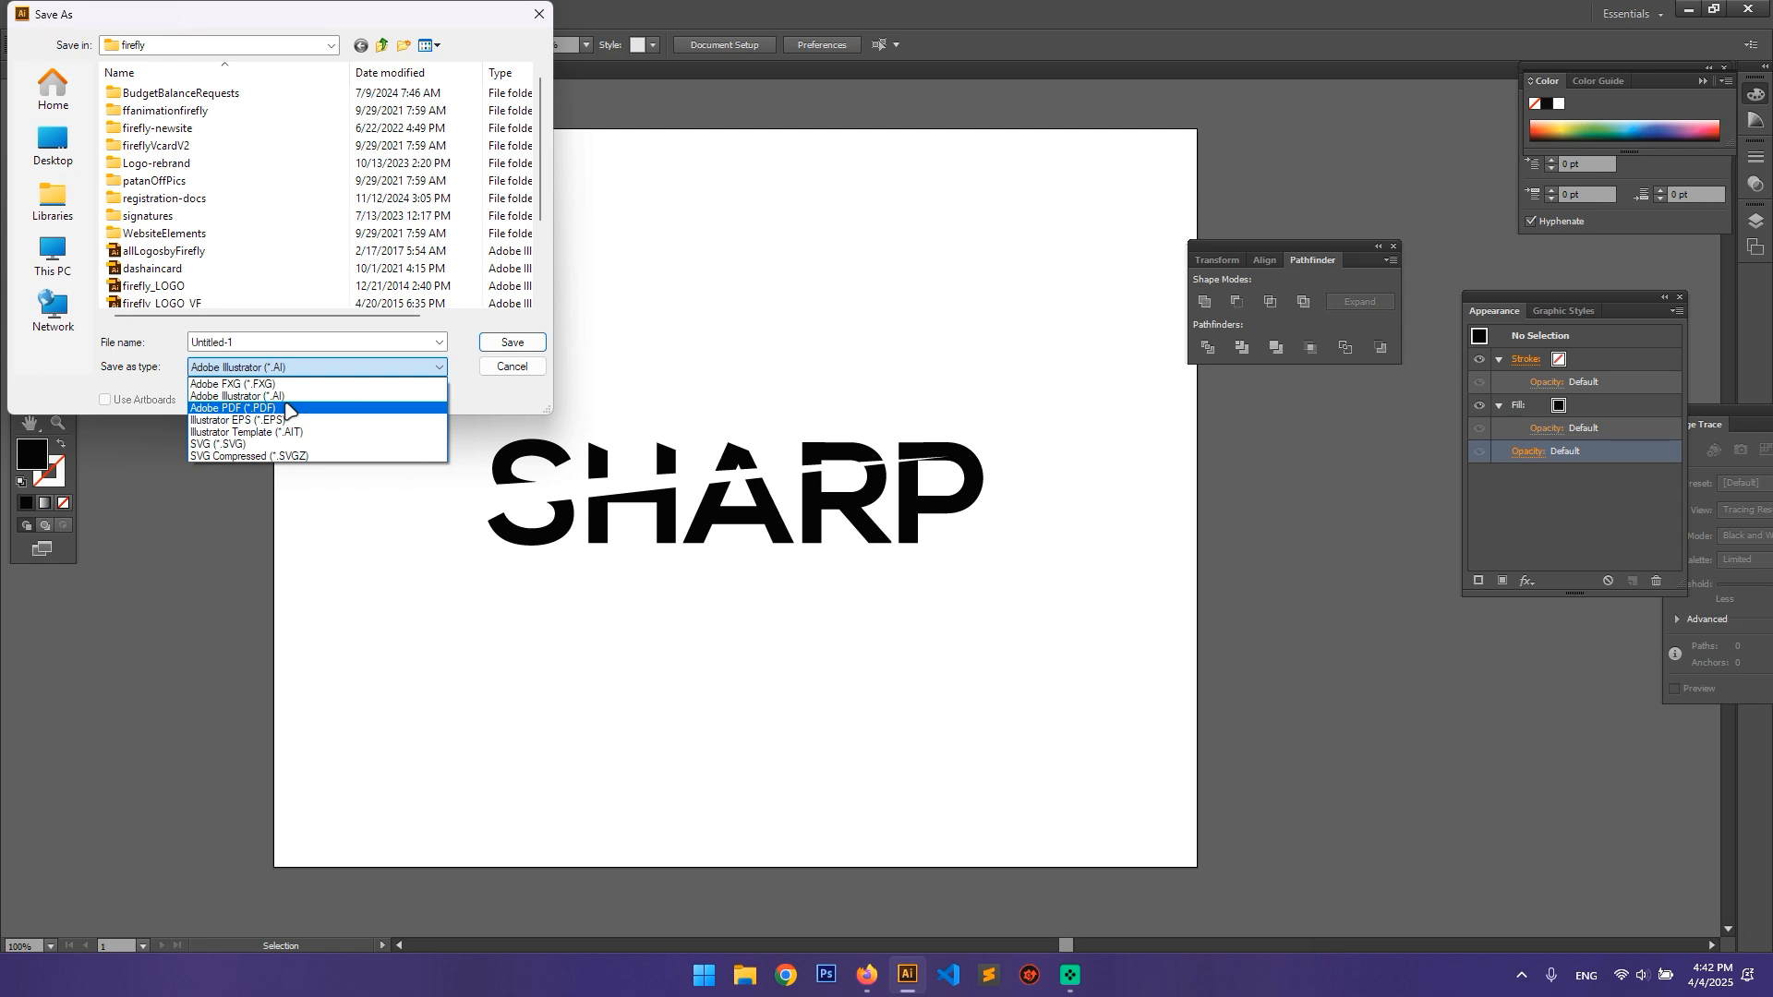
left_click(464, 409)
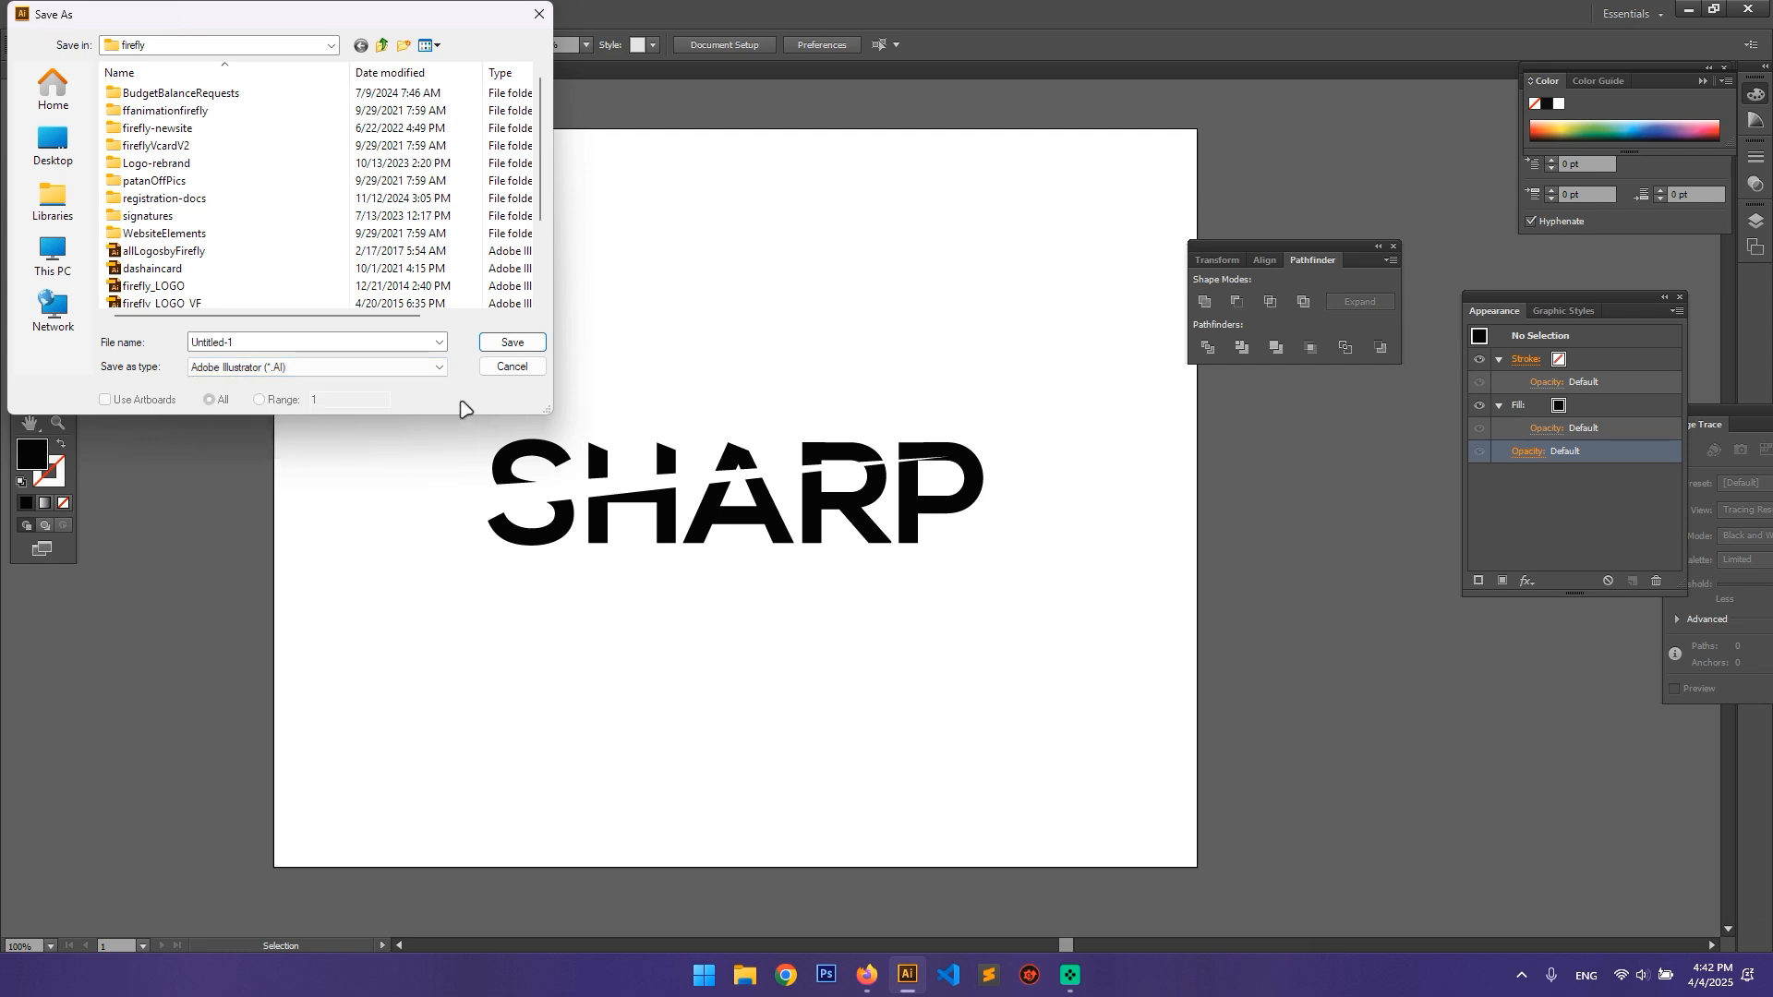
left_click(412, 370)
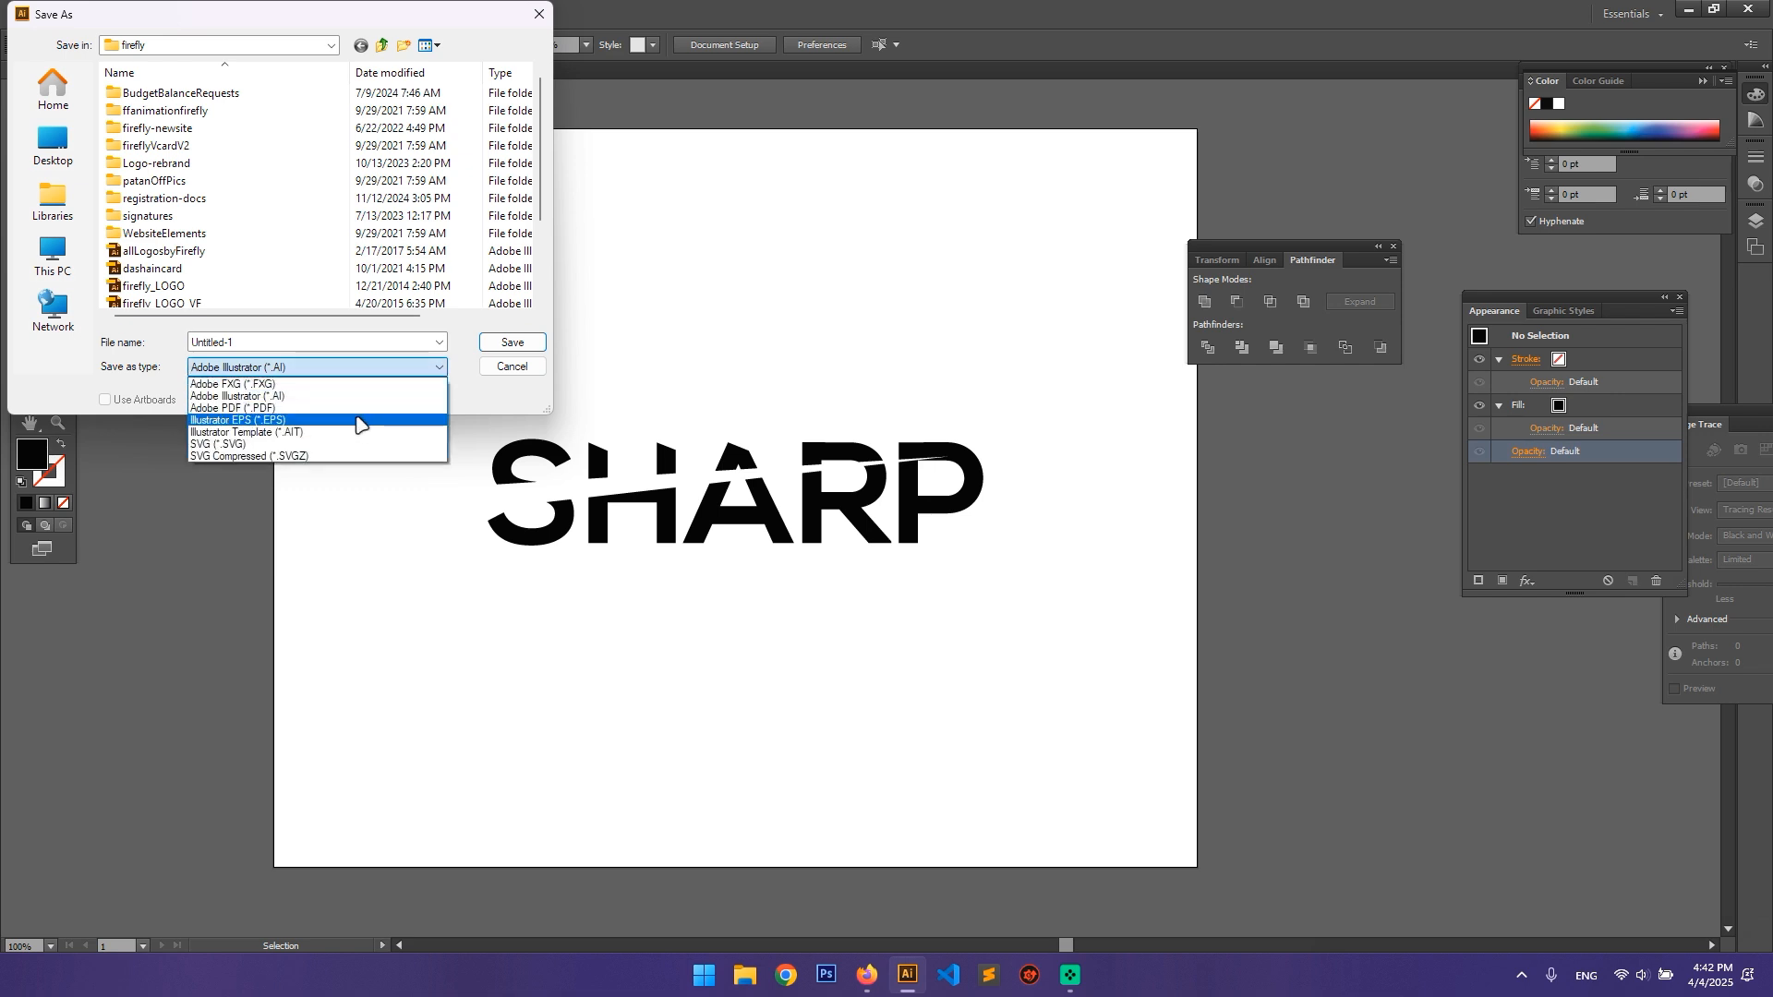
left_click(497, 371)
left_click(498, 369)
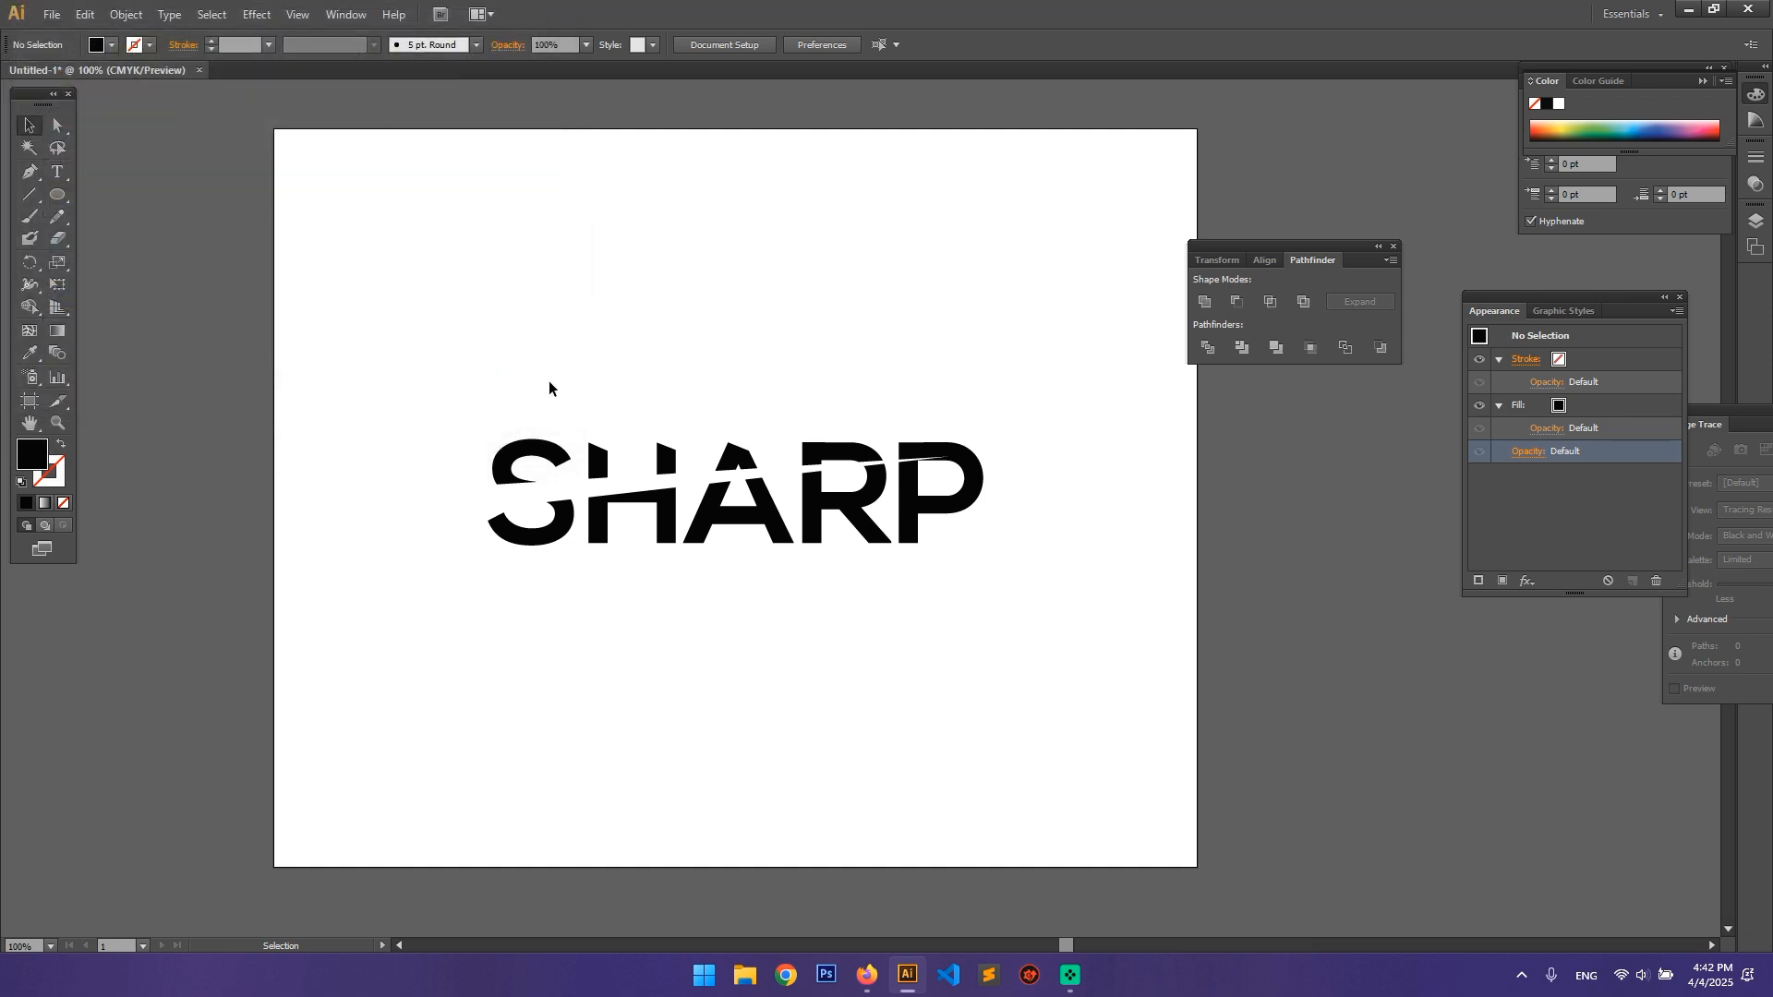
Step: Go through the Export file types once more and cancel the export
left_click(50, 13)
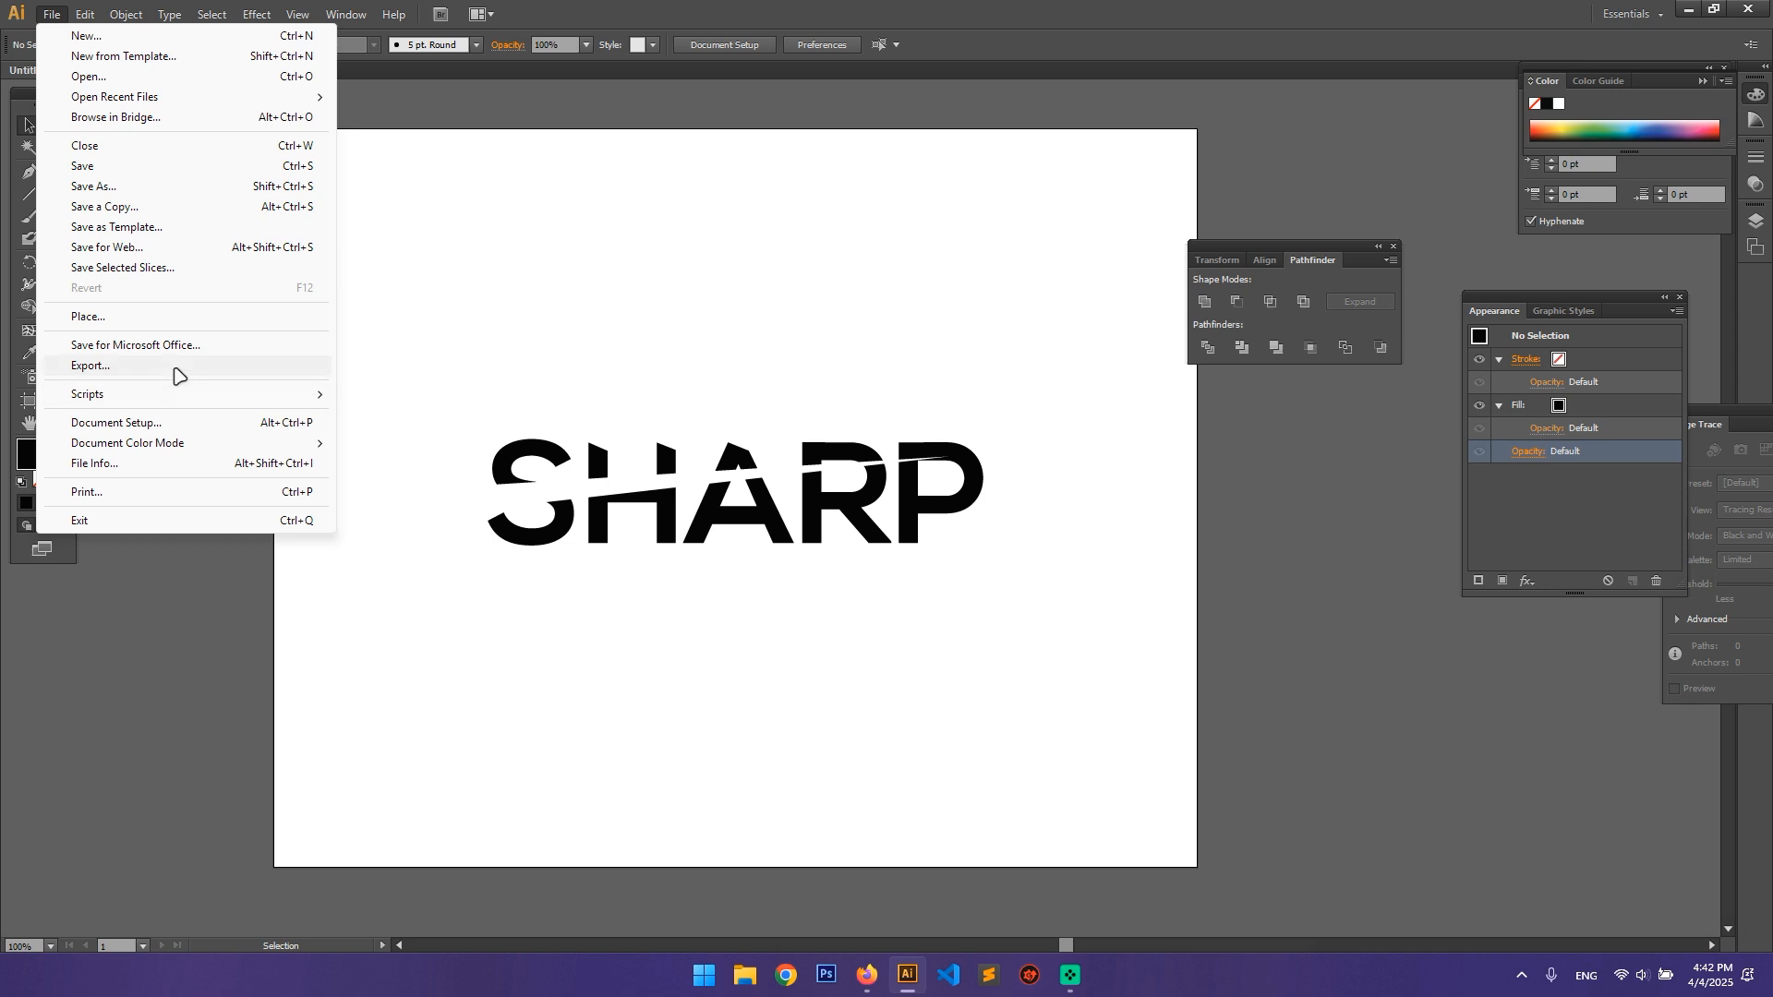
left_click(213, 366)
left_click(420, 366)
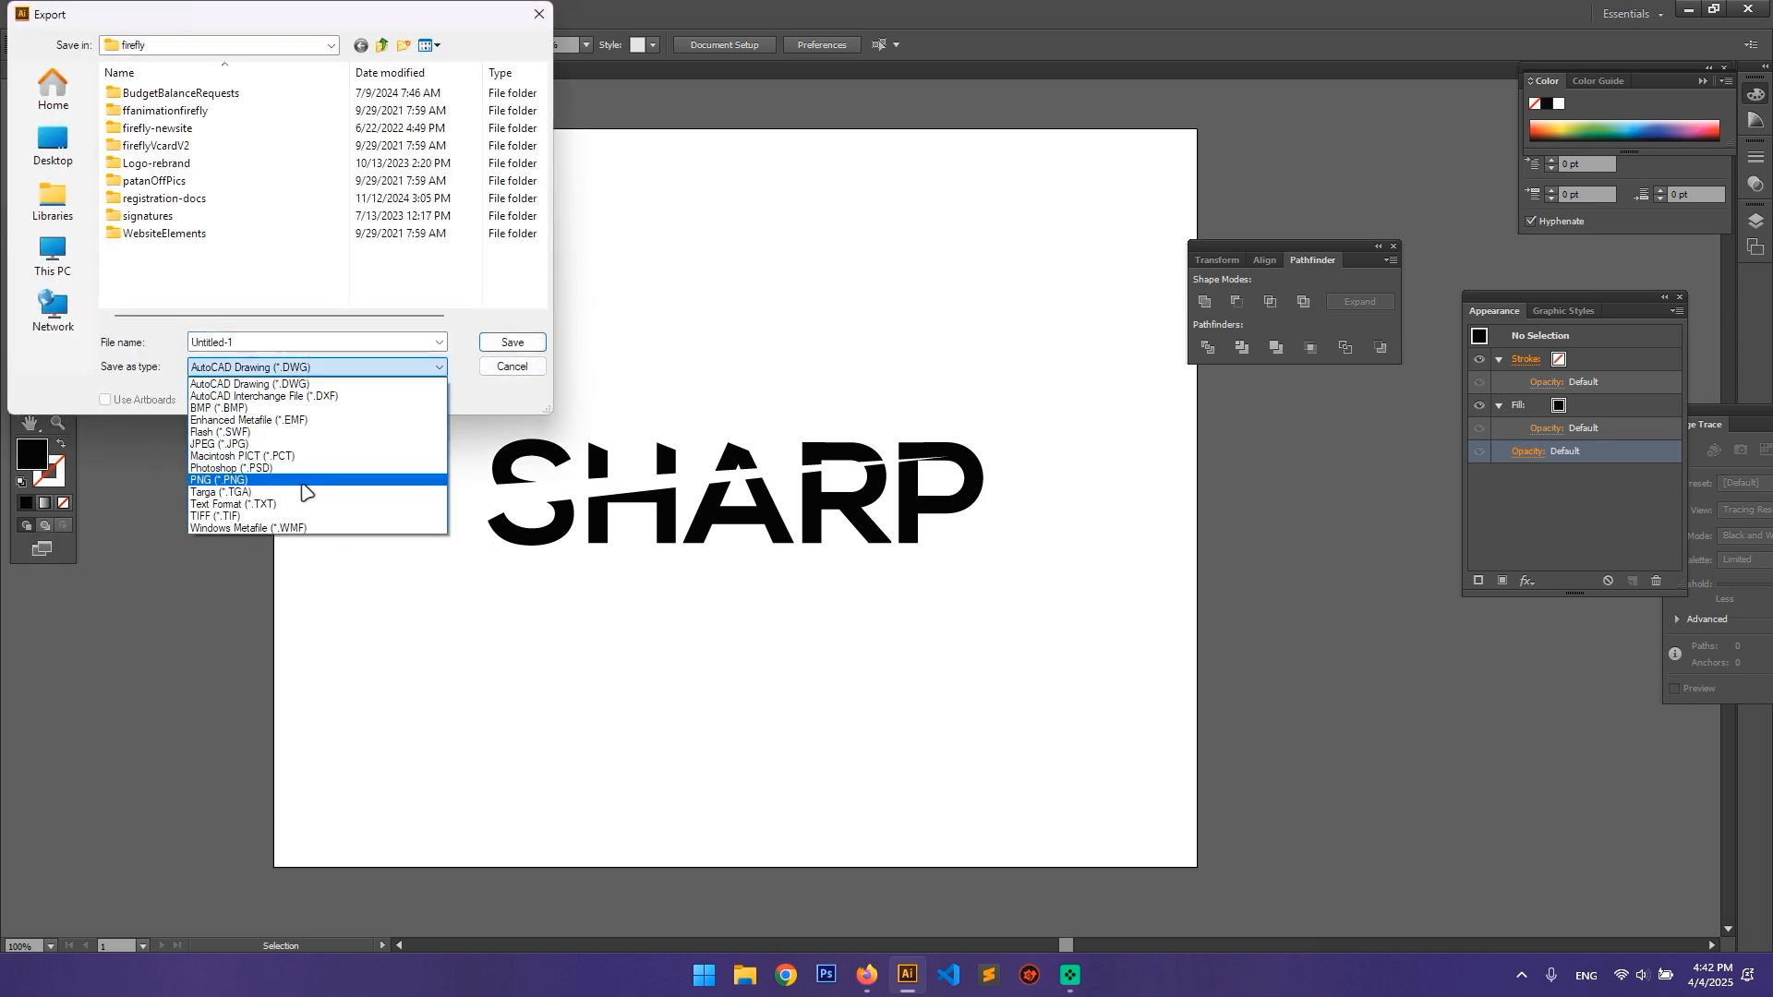
left_click(513, 374)
left_click(512, 367)
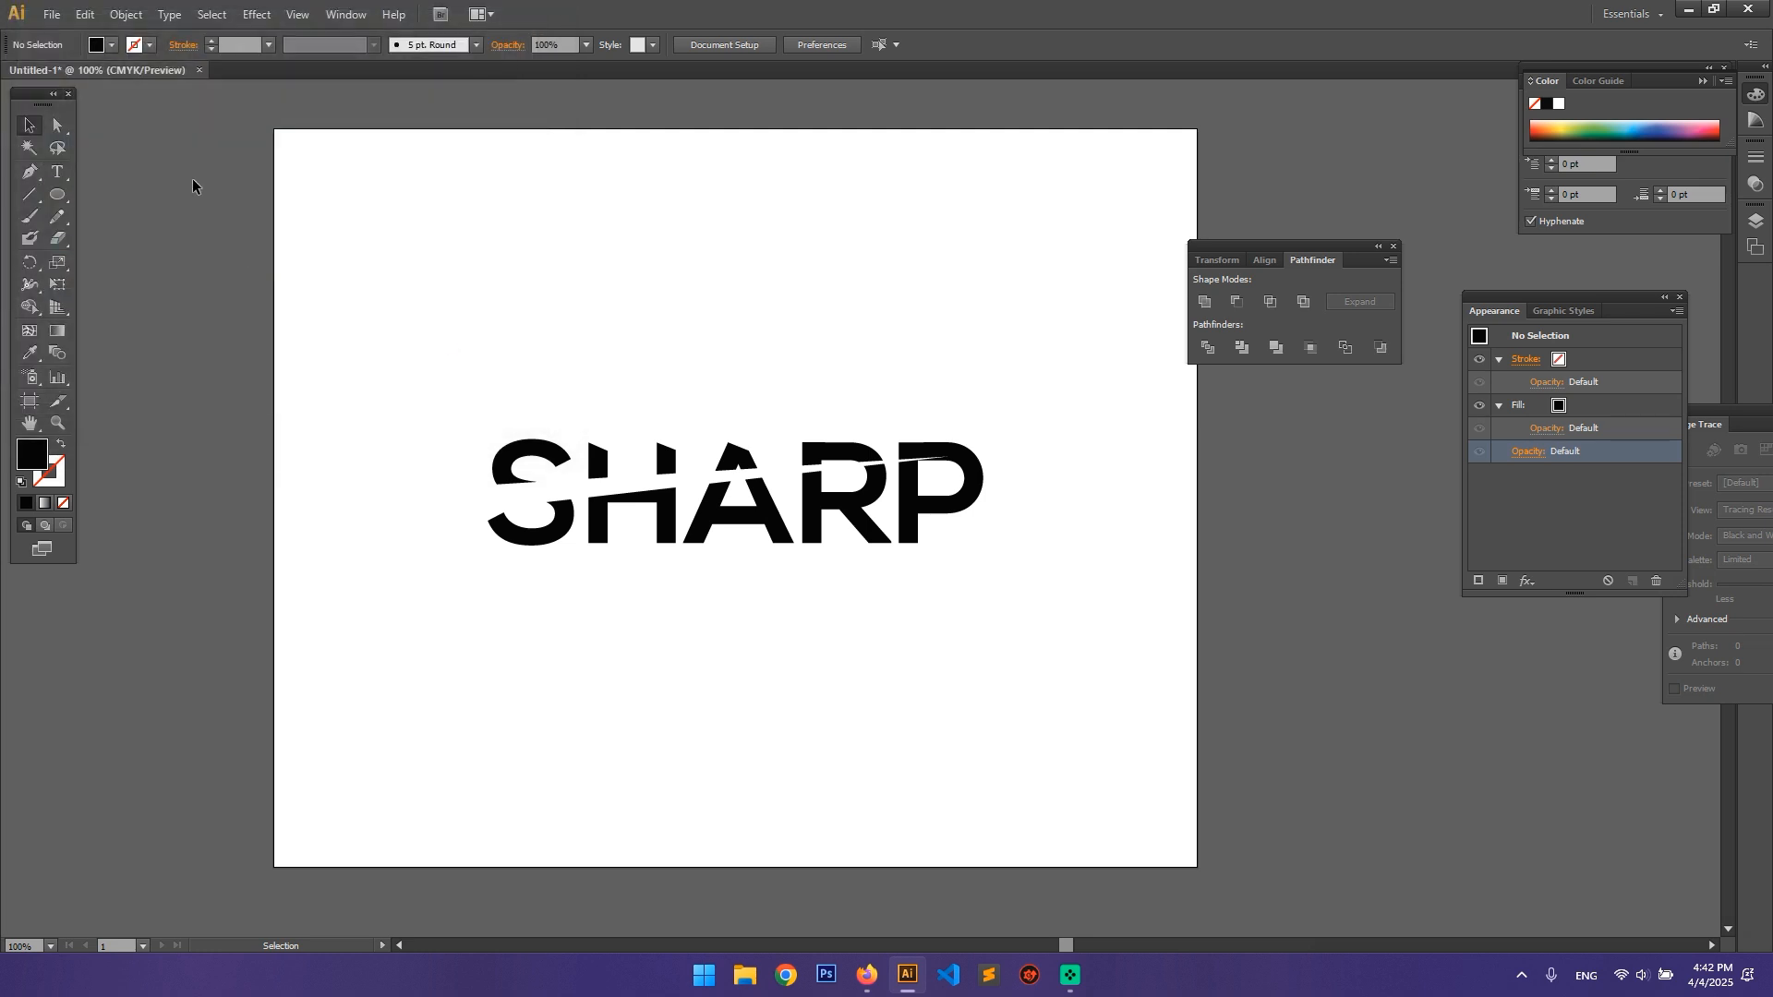
Step: Check the Save As file types for the logo again and close the dialog without saving
left_click(51, 14)
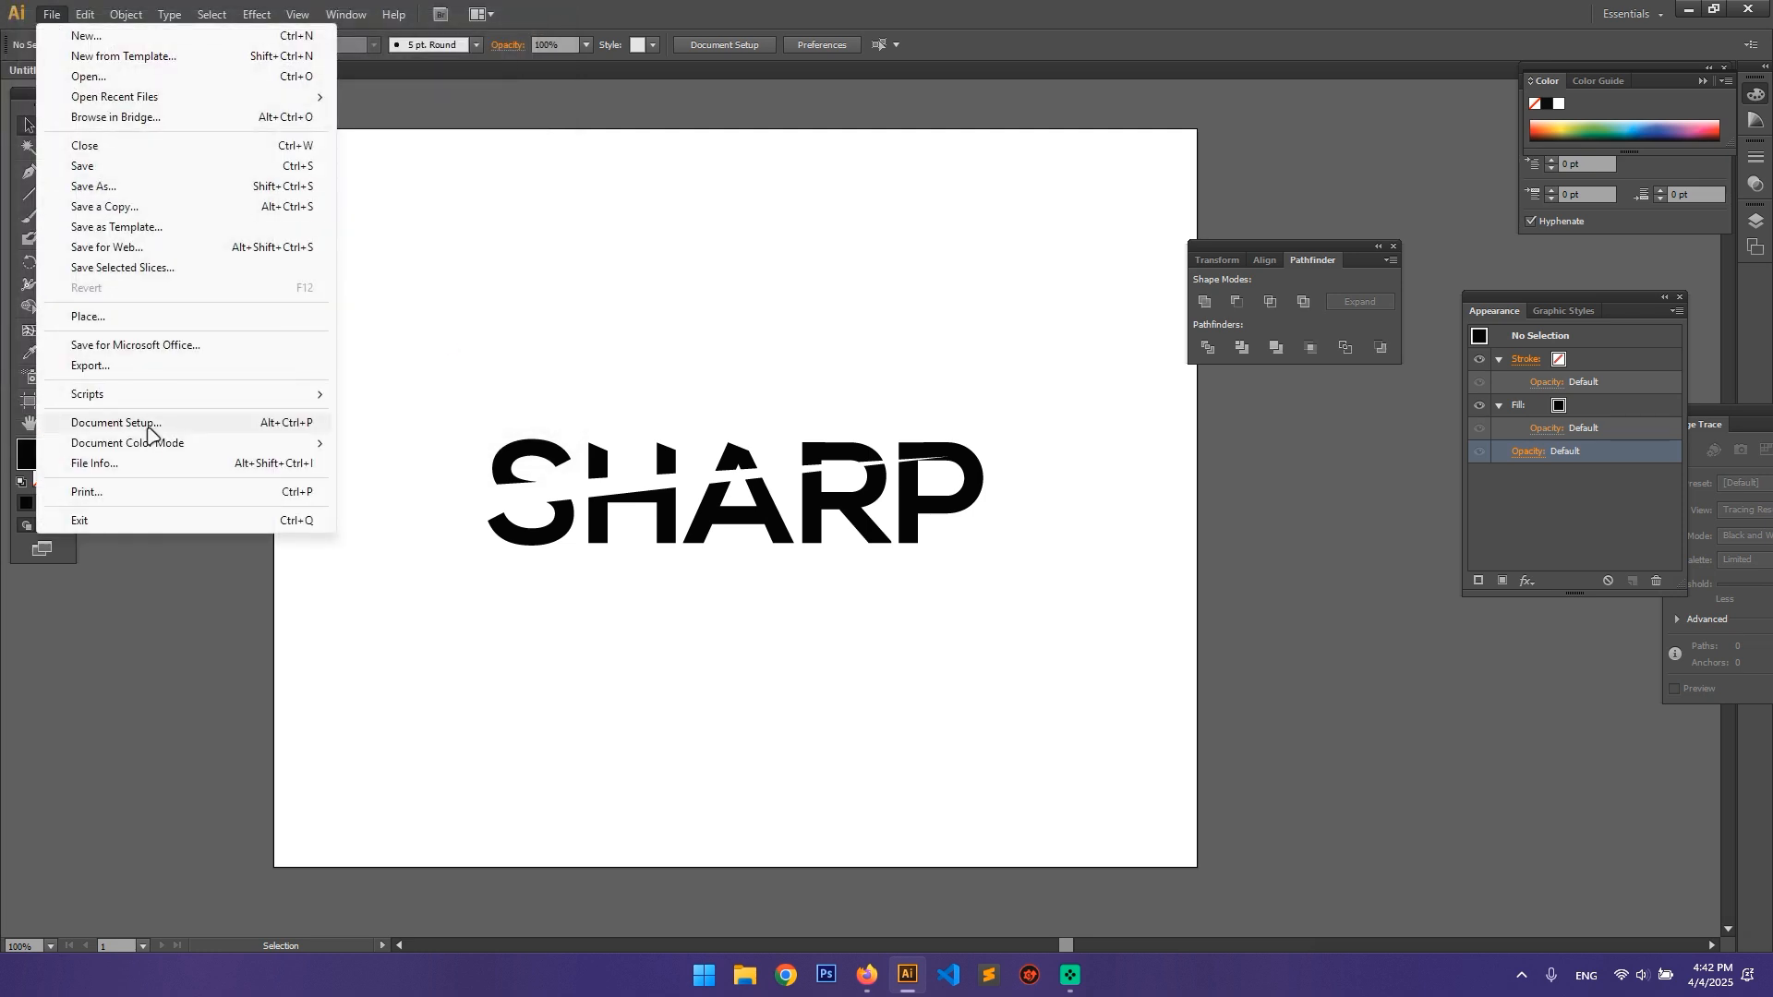
left_click(134, 185)
left_click(376, 368)
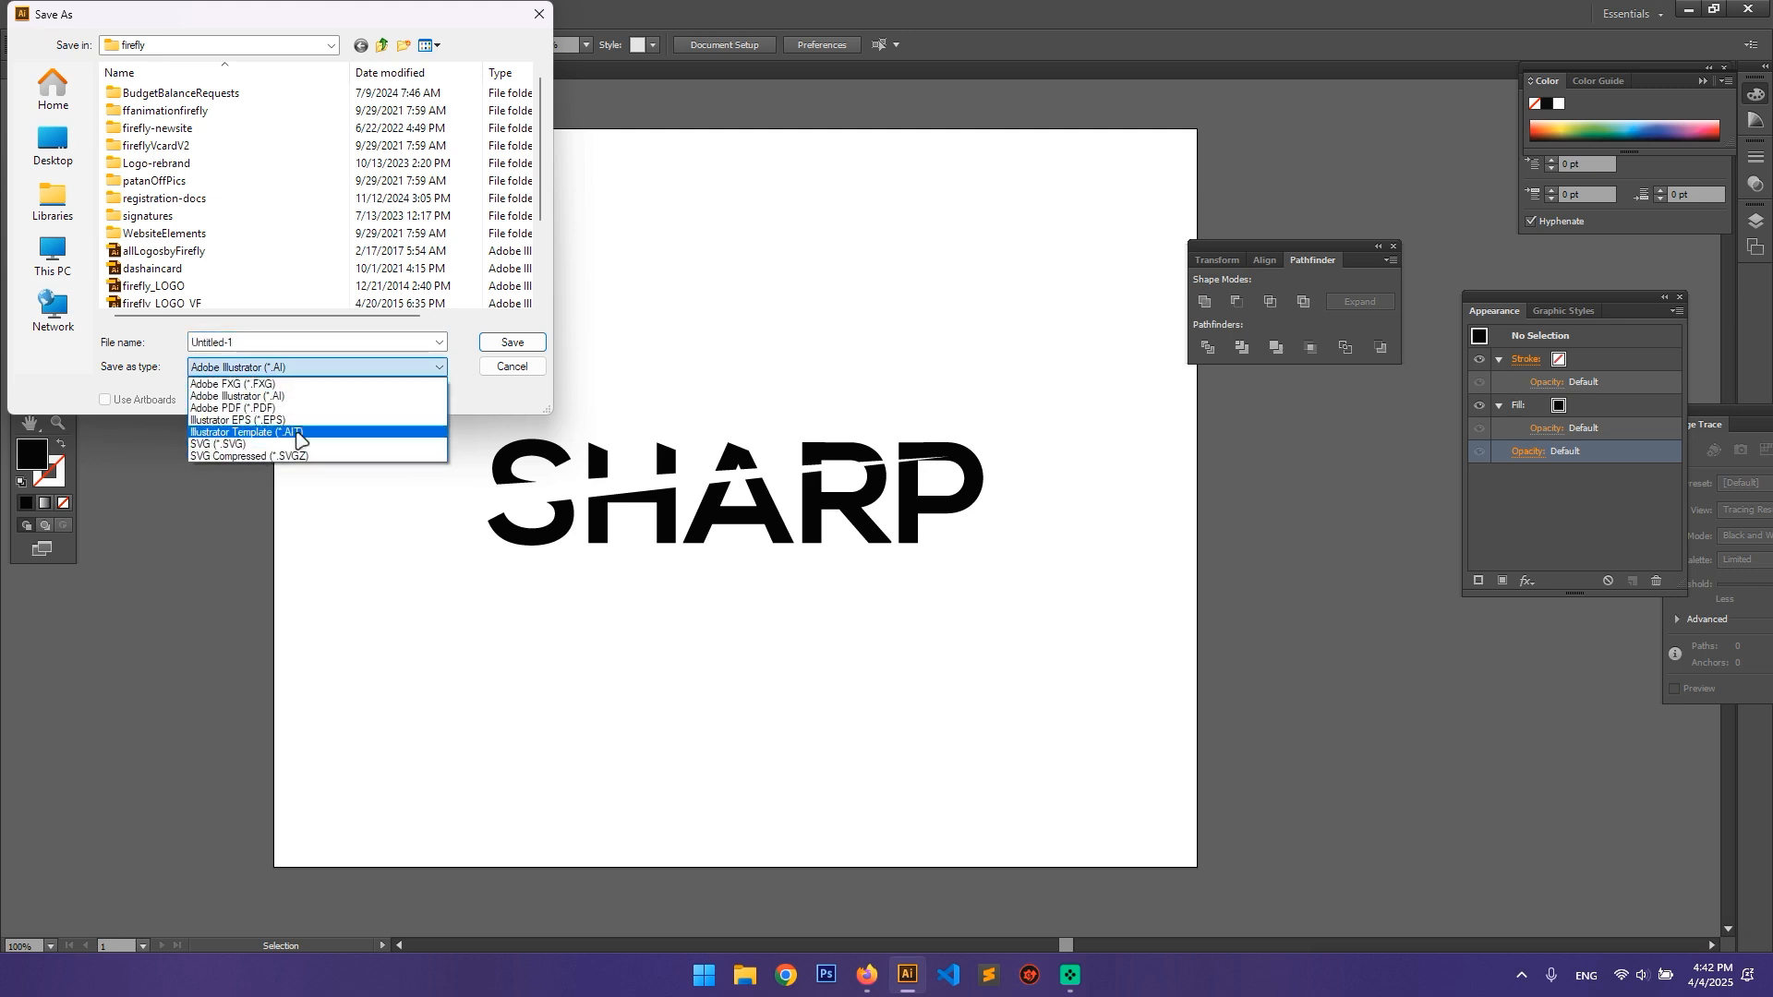
left_click(523, 368)
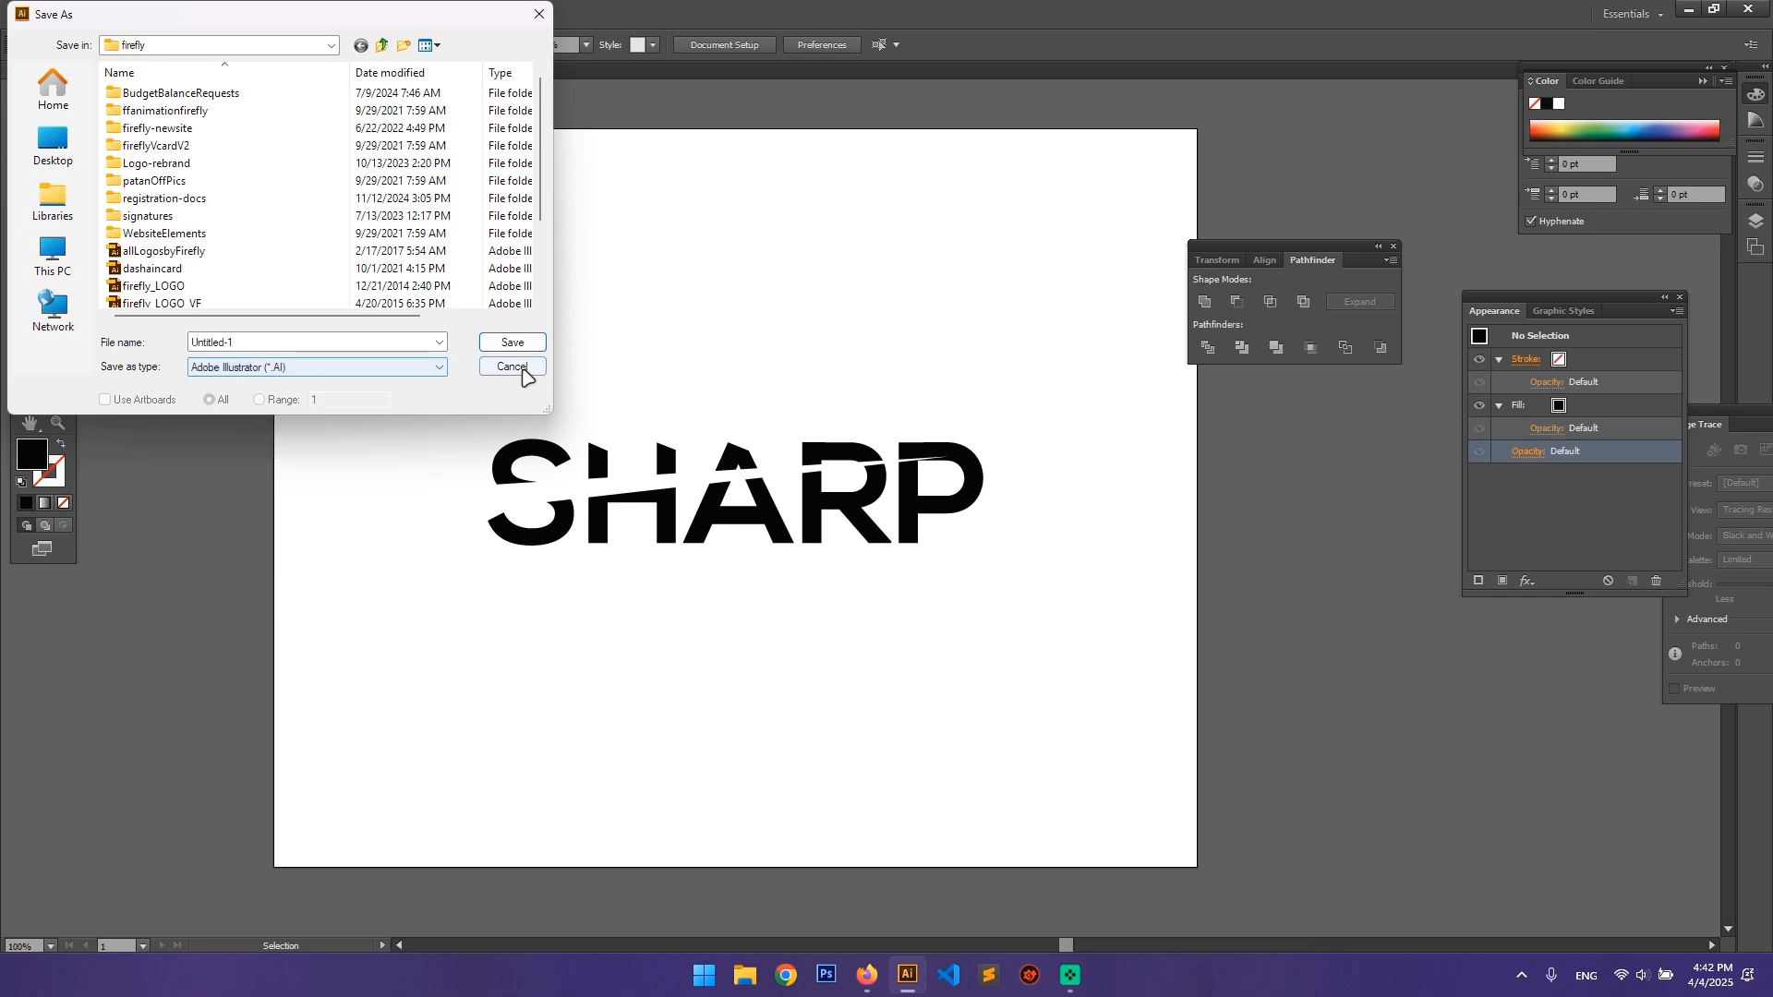
left_click(523, 367)
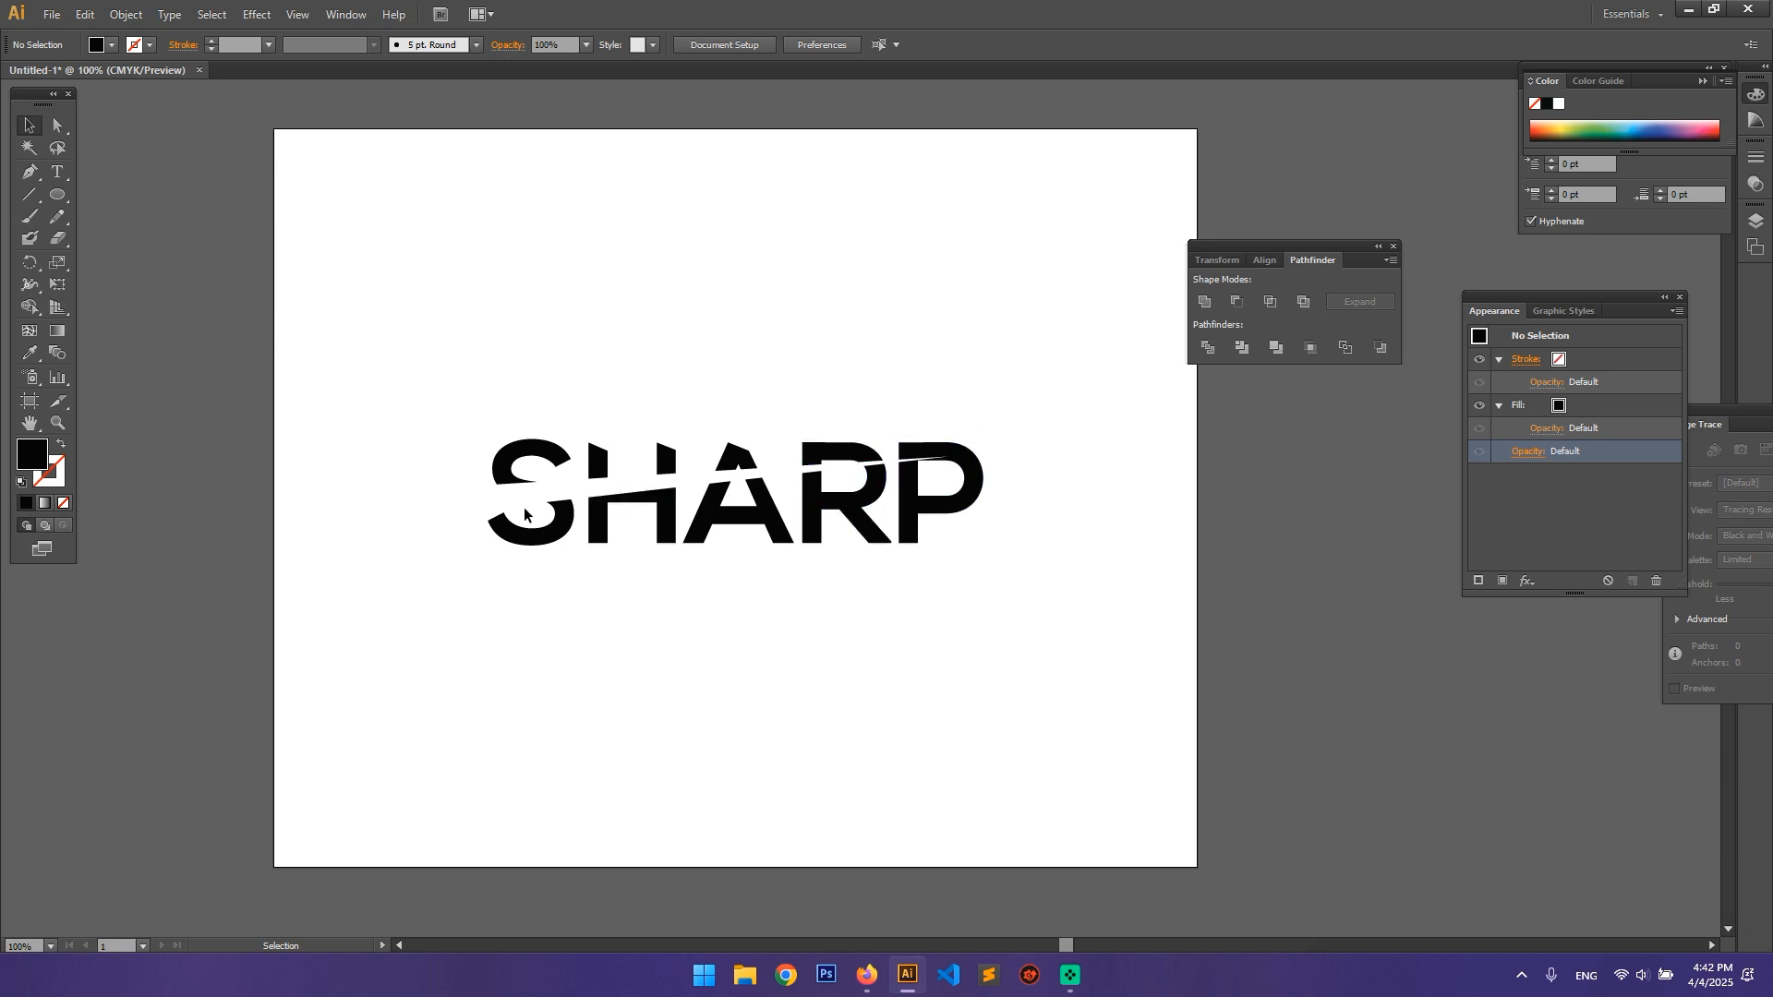
Step: Delete the whole SHARP lettering group to clear the artboard
left_click_drag(425, 374, 1036, 659)
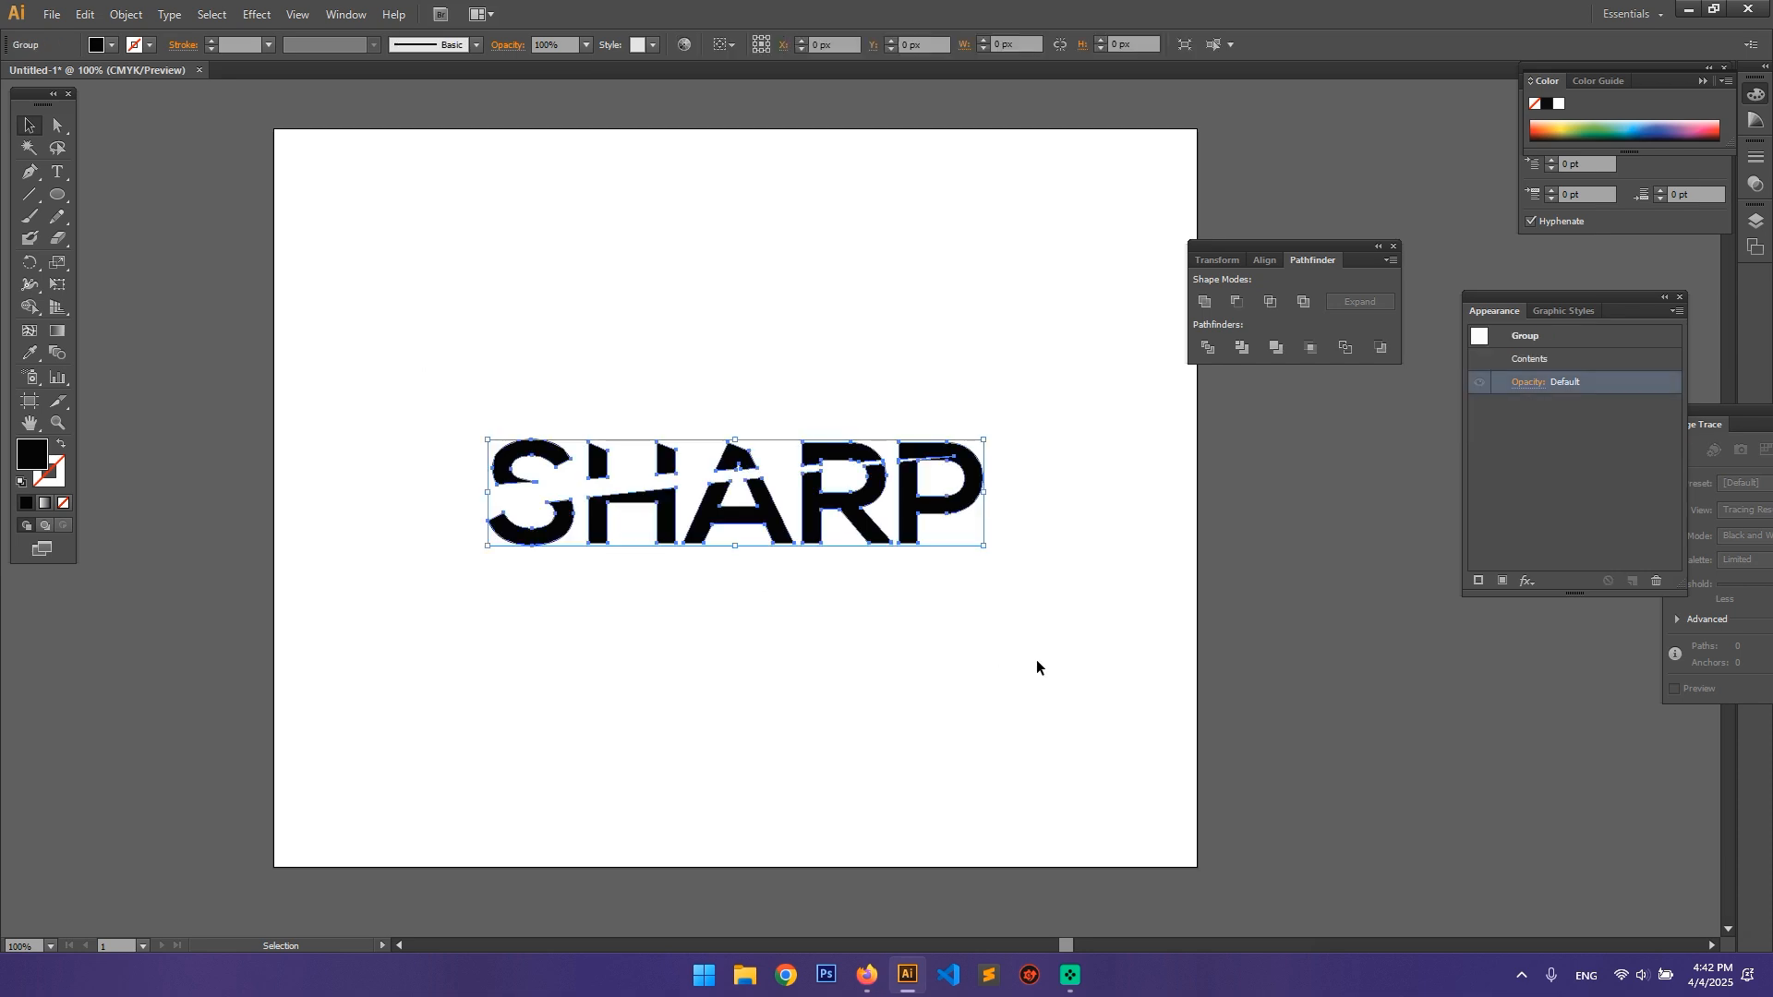
key("Delete")
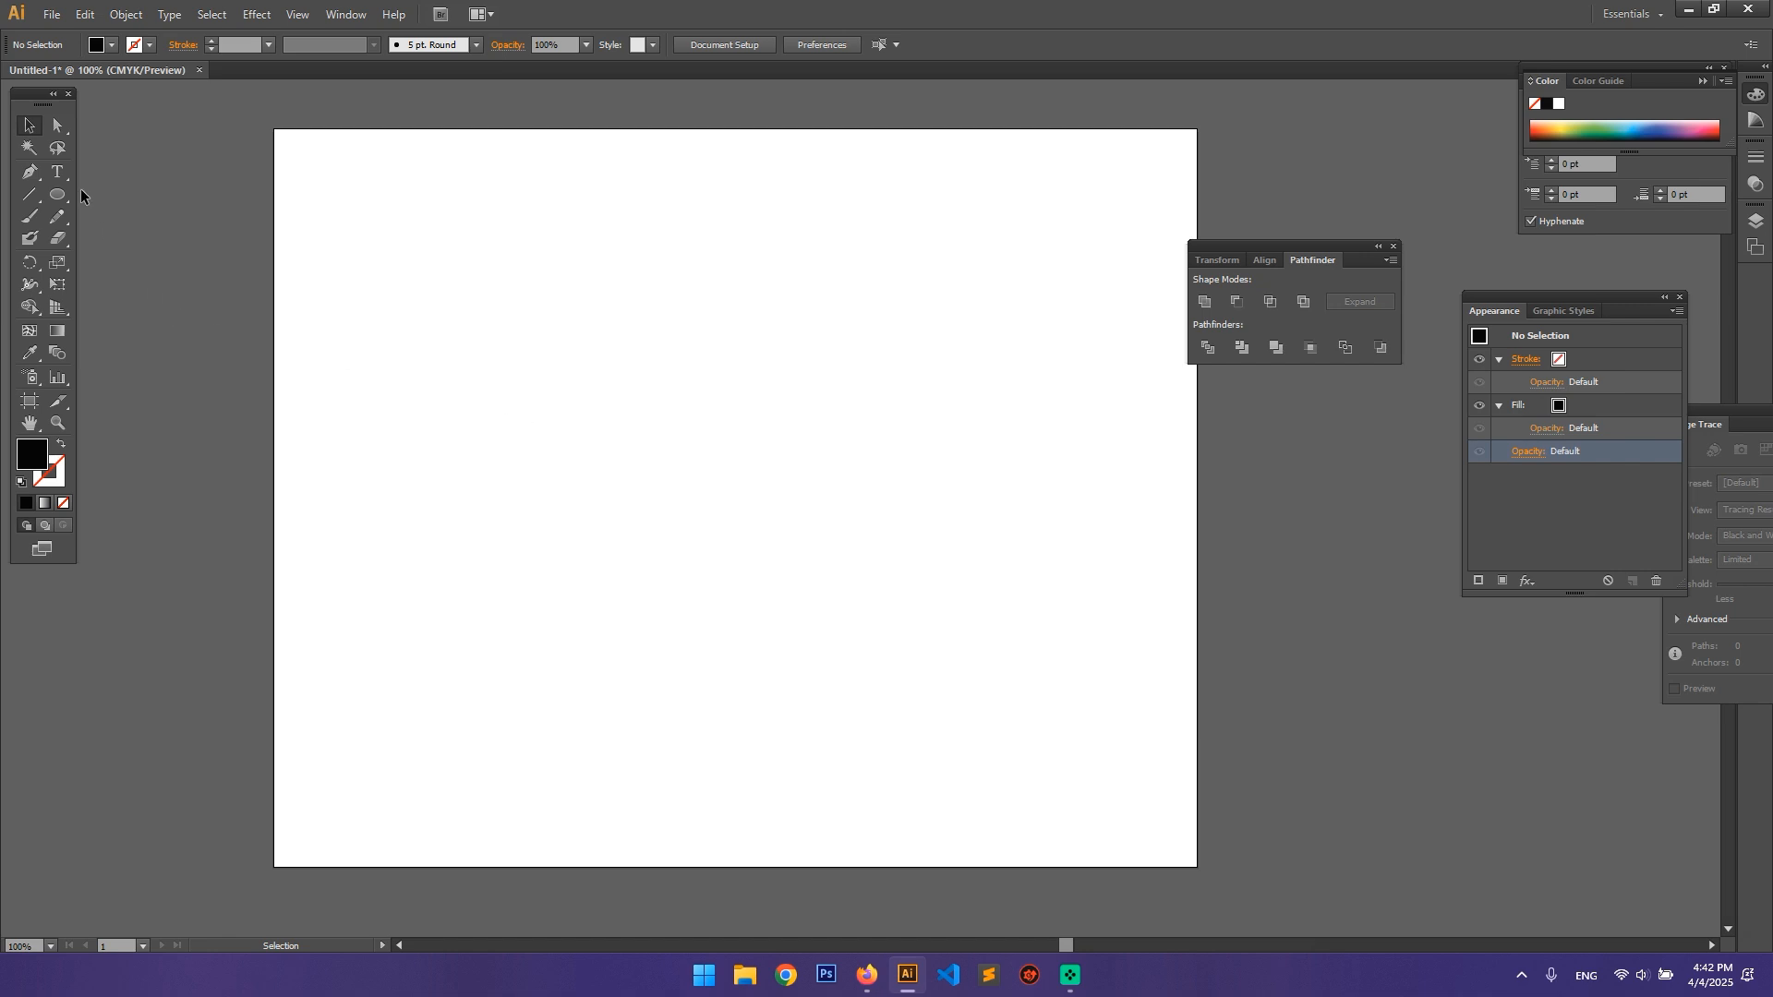
Step: Show the available shape drawing tools, such as Rectangle, Ellipse, Polygon and Star
left_click(57, 192)
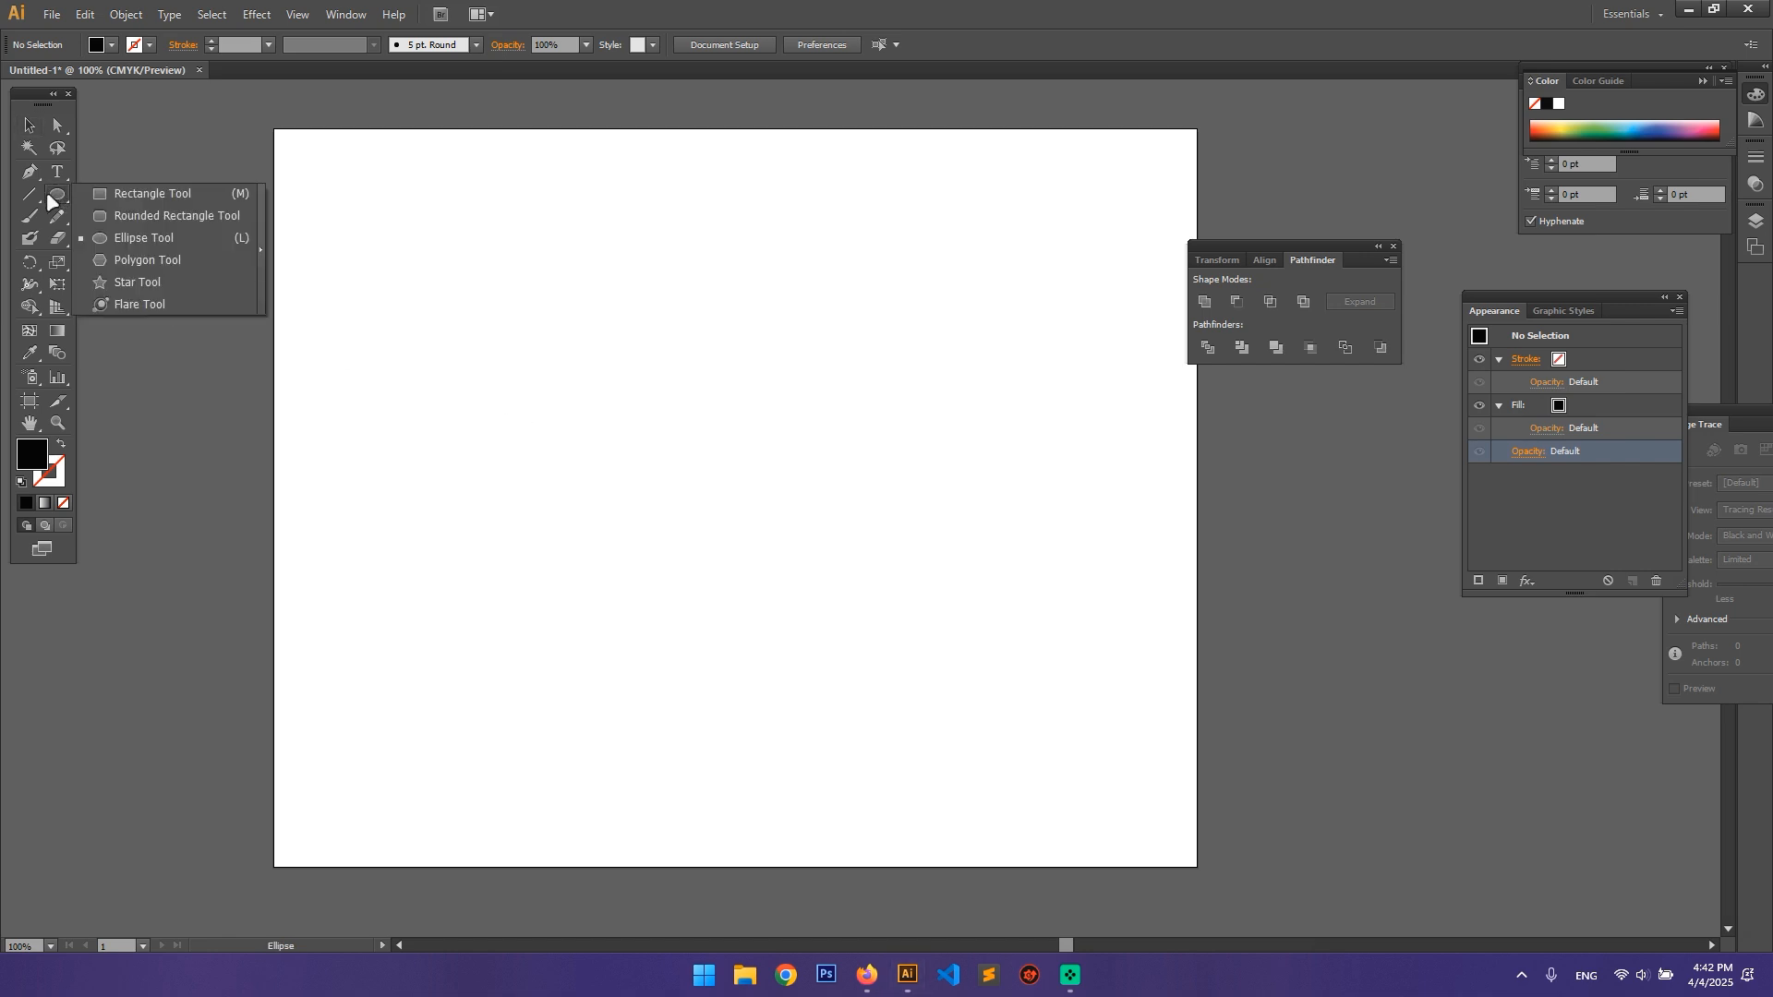